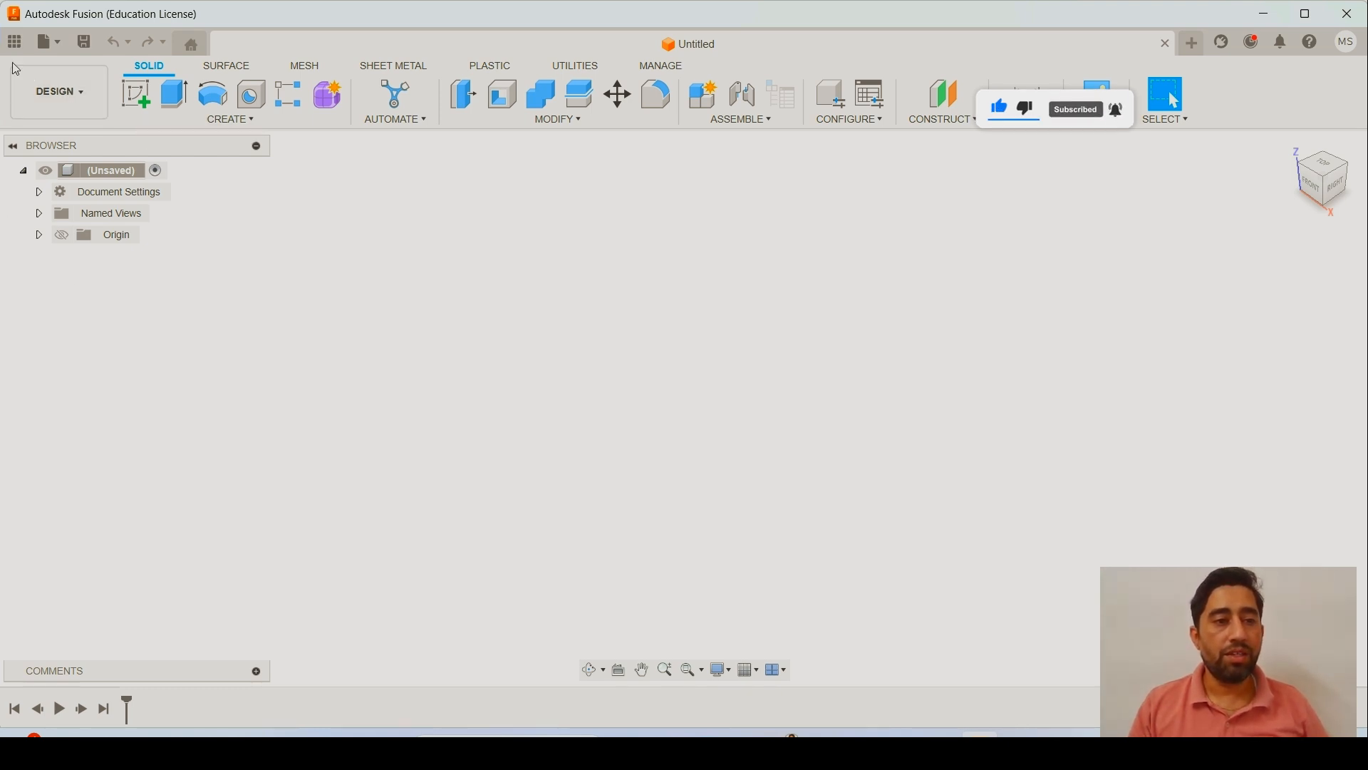
# - Look through the example and exercise designs saved in the Learning Fusion 360 project
pyautogui.click(14, 44)
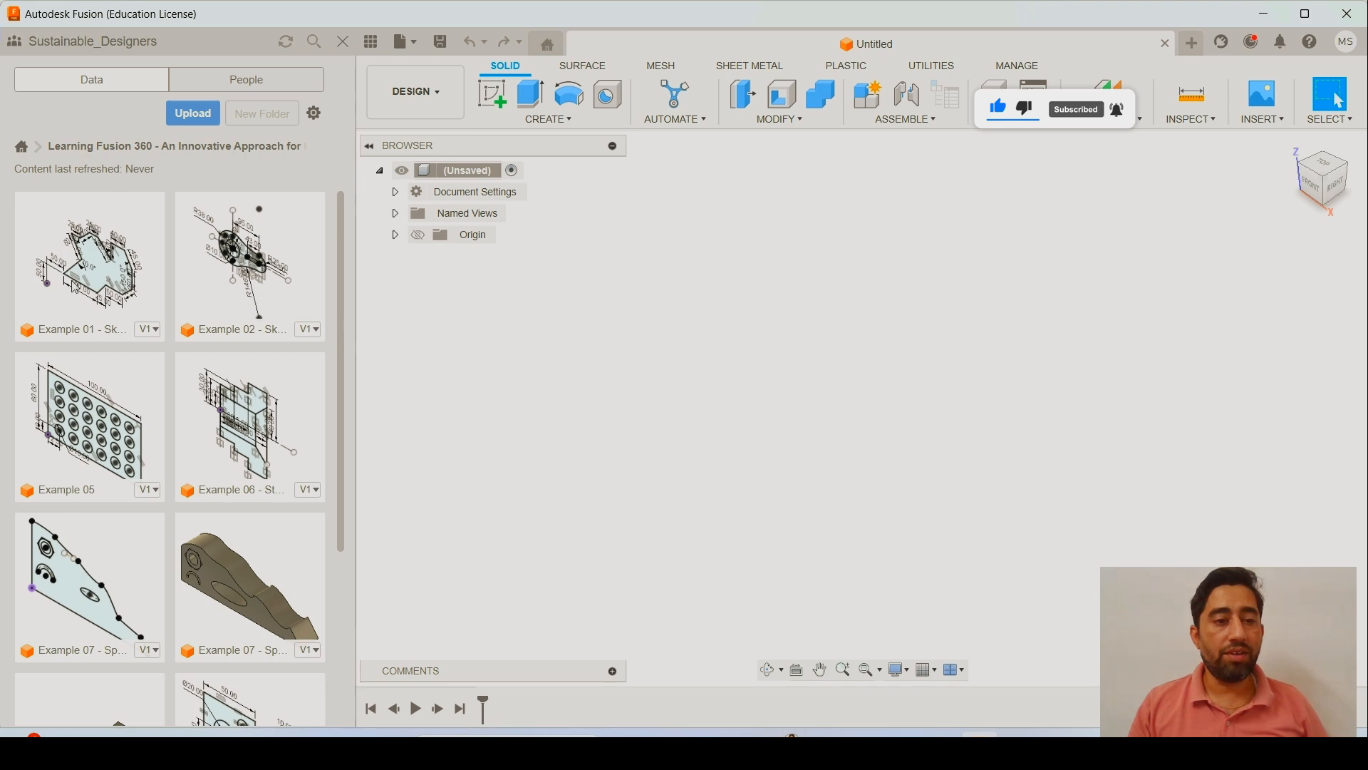
pyautogui.scroll(-4, 227, 435)
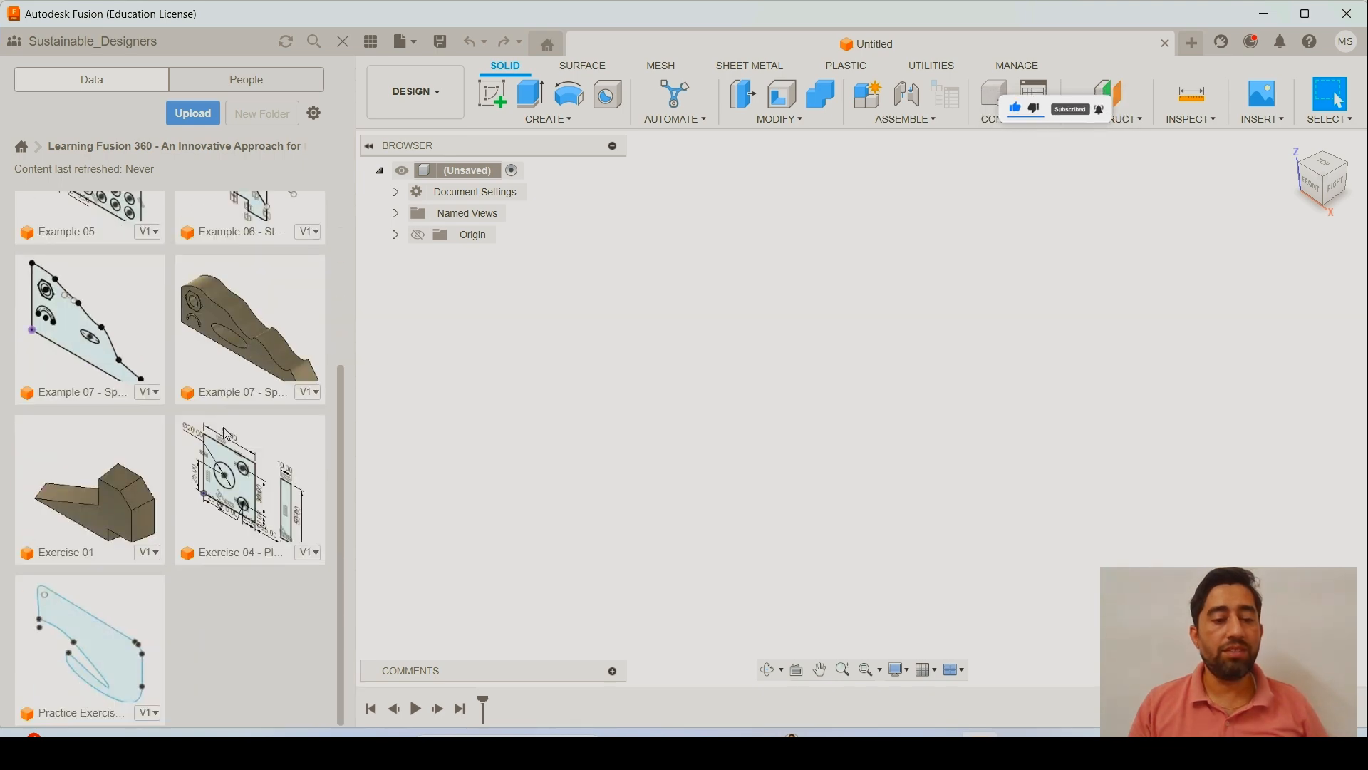
pyautogui.scroll(4, 228, 427)
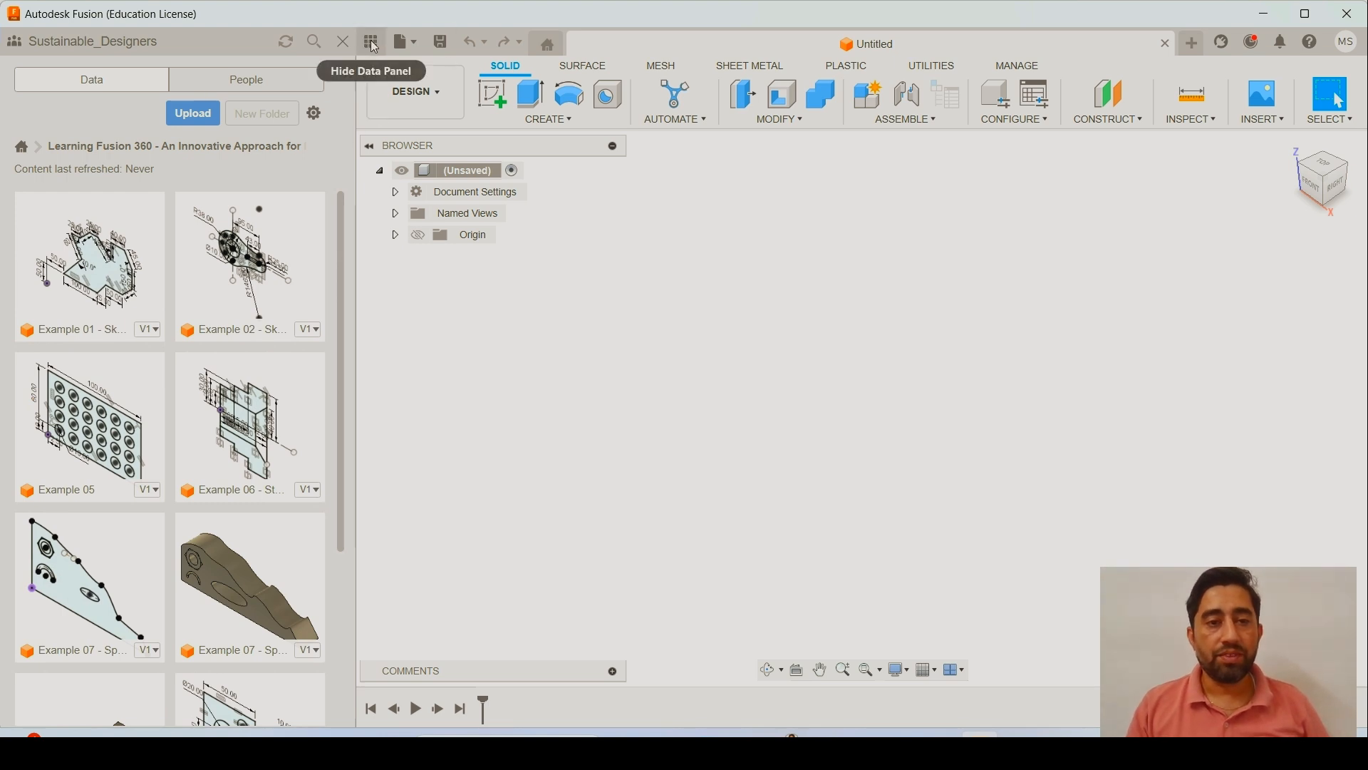
pyautogui.click(374, 45)
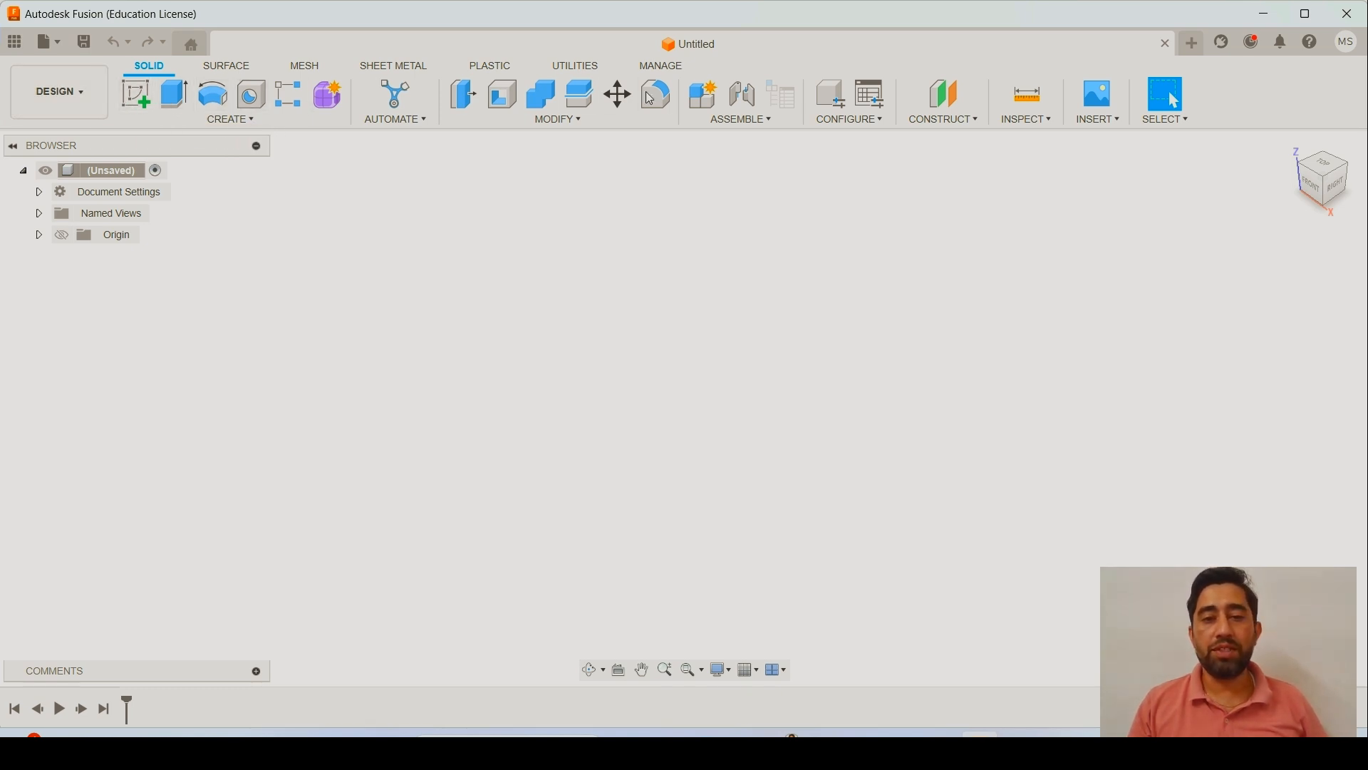
pyautogui.click(246, 122)
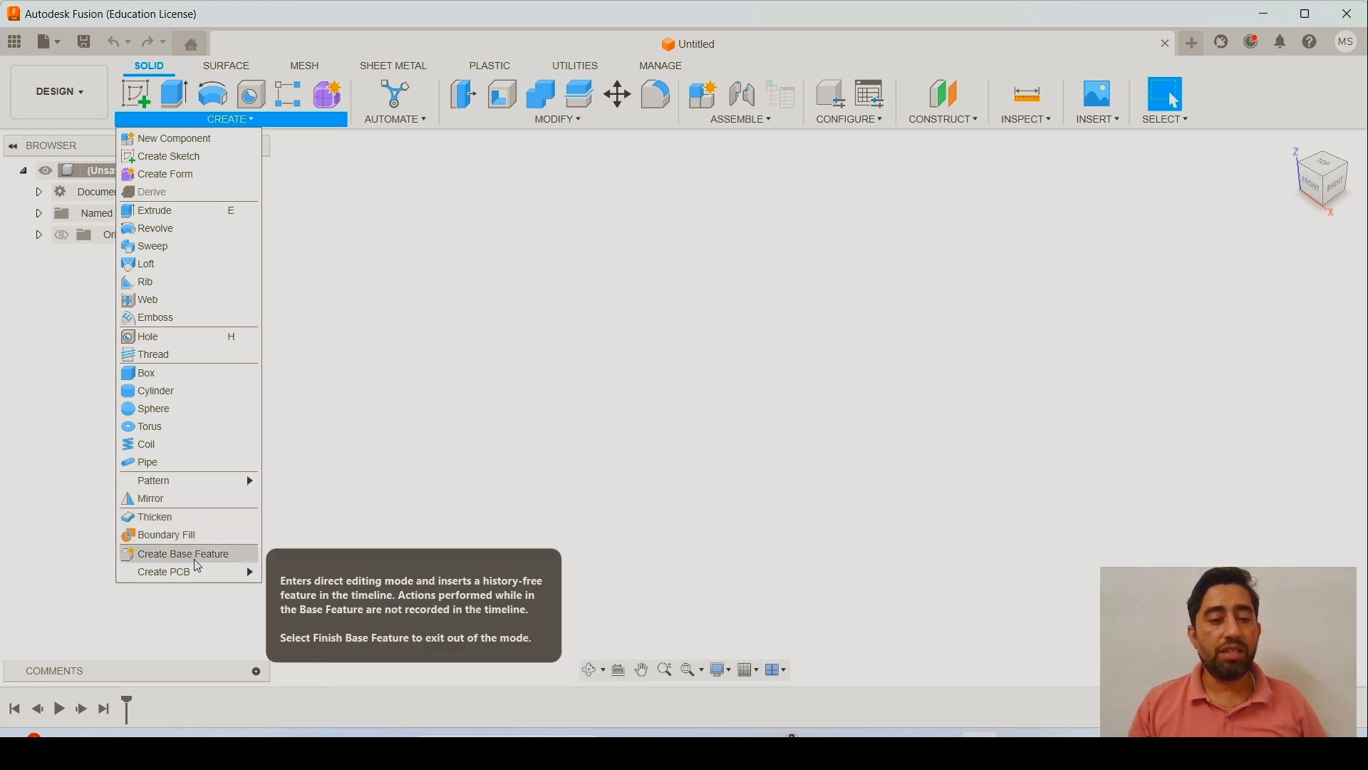
pyautogui.moveTo(197, 574)
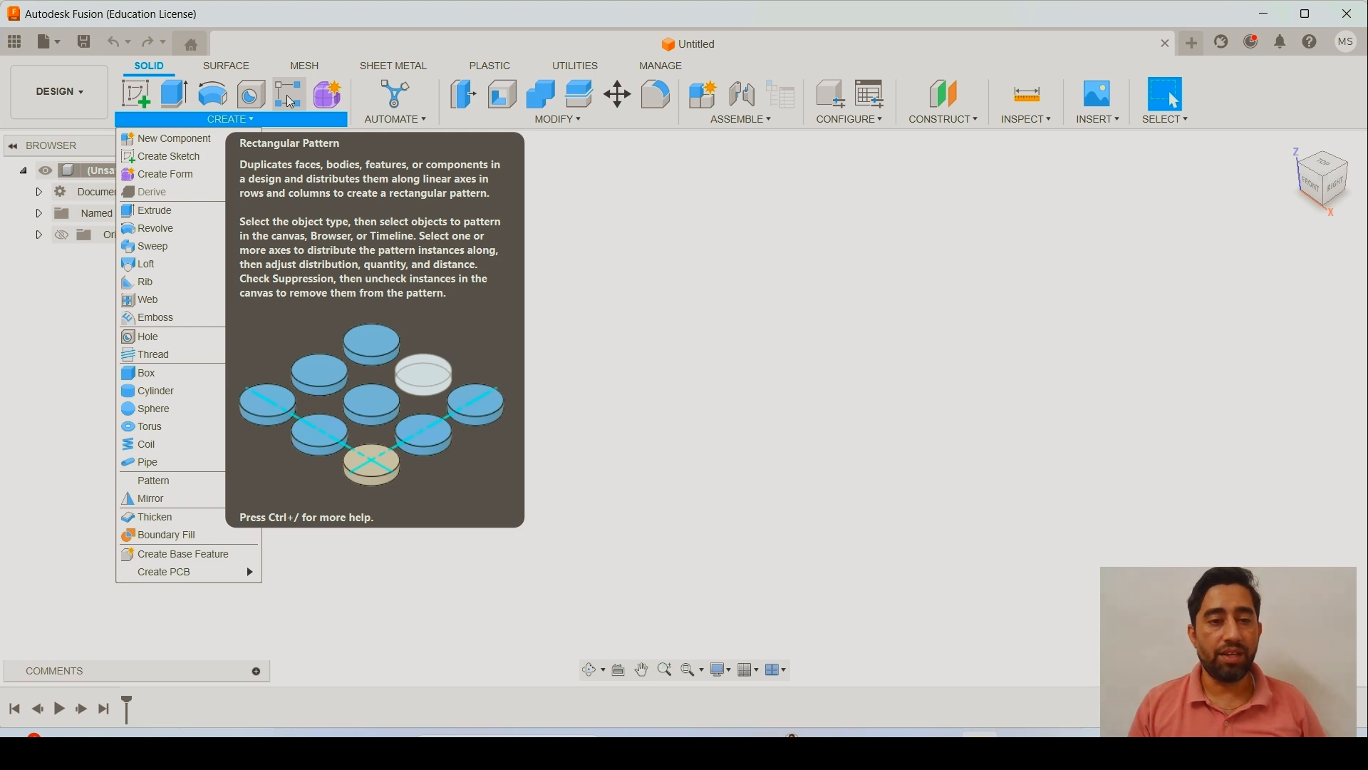
pyautogui.moveTo(496, 120)
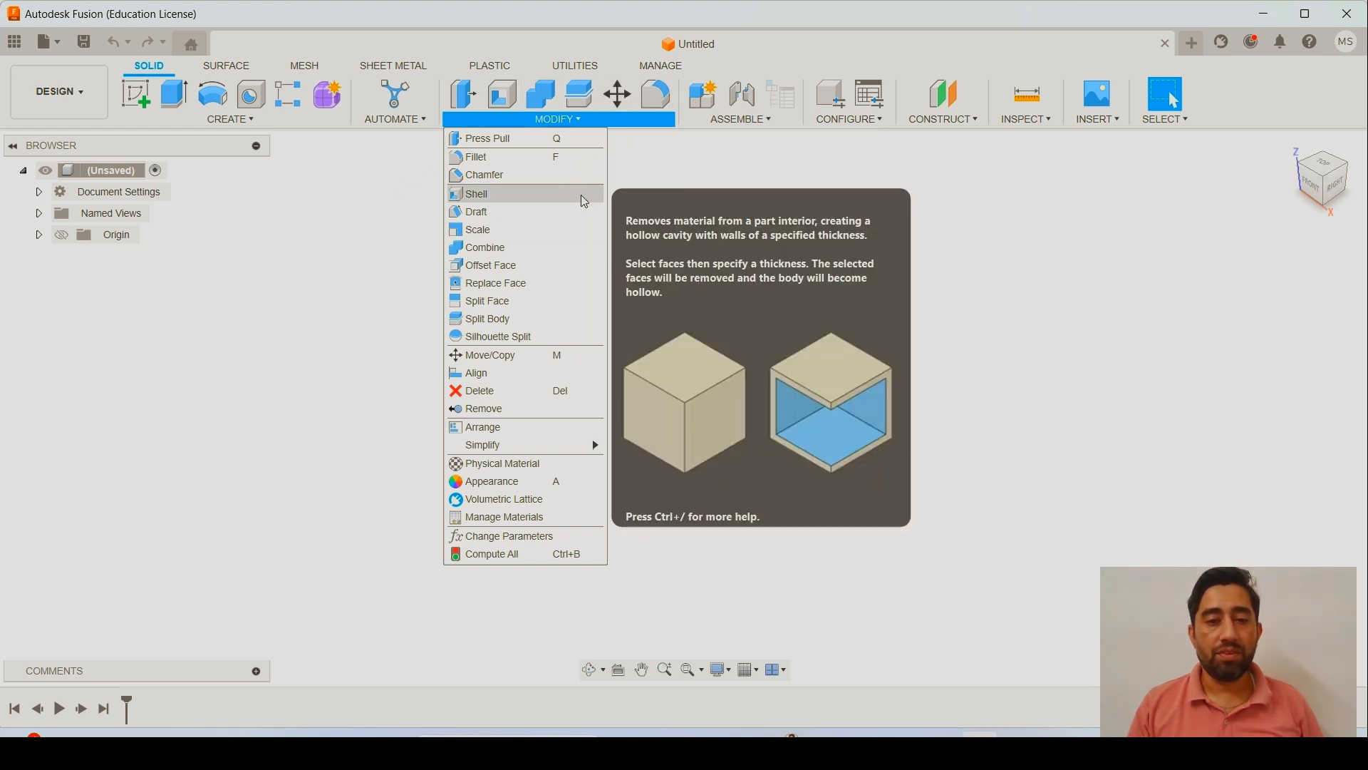
pyautogui.click(363, 216)
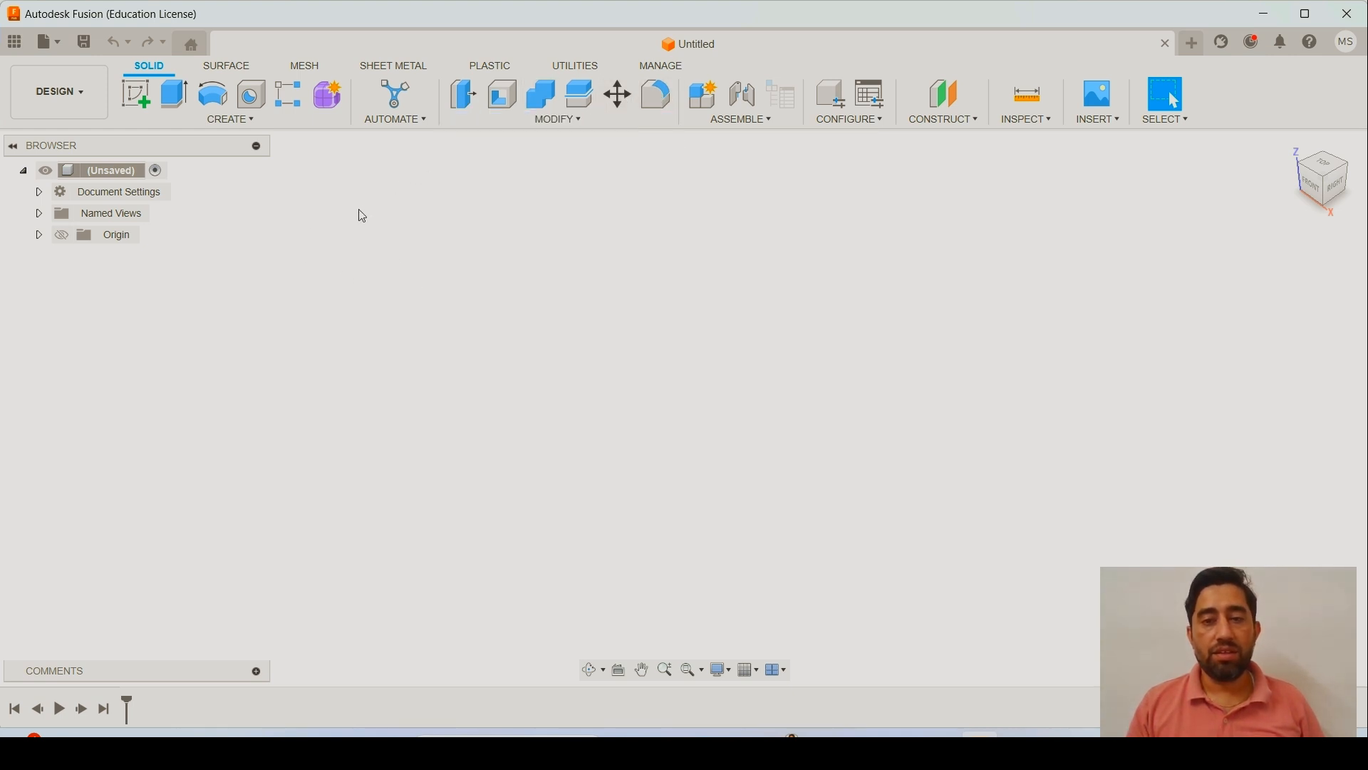
pyautogui.click(744, 123)
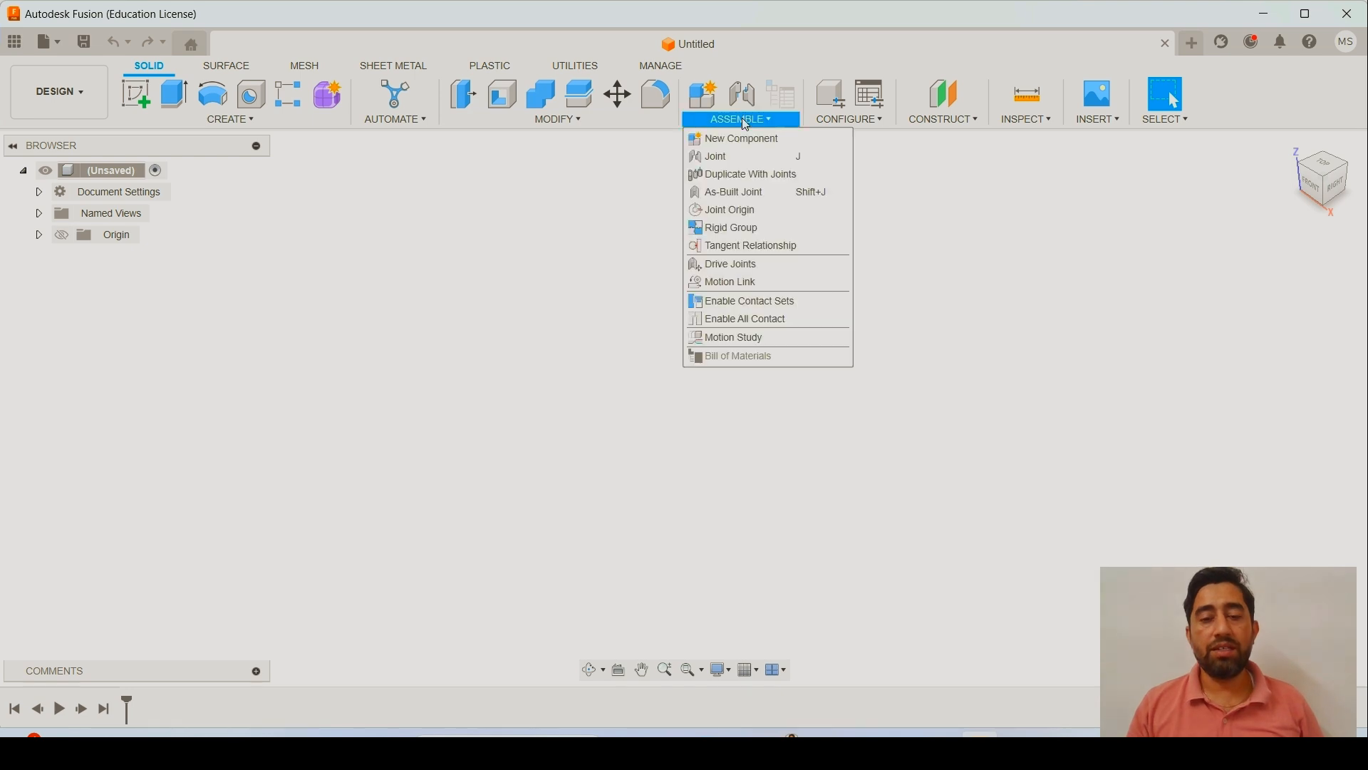
pyautogui.click(558, 119)
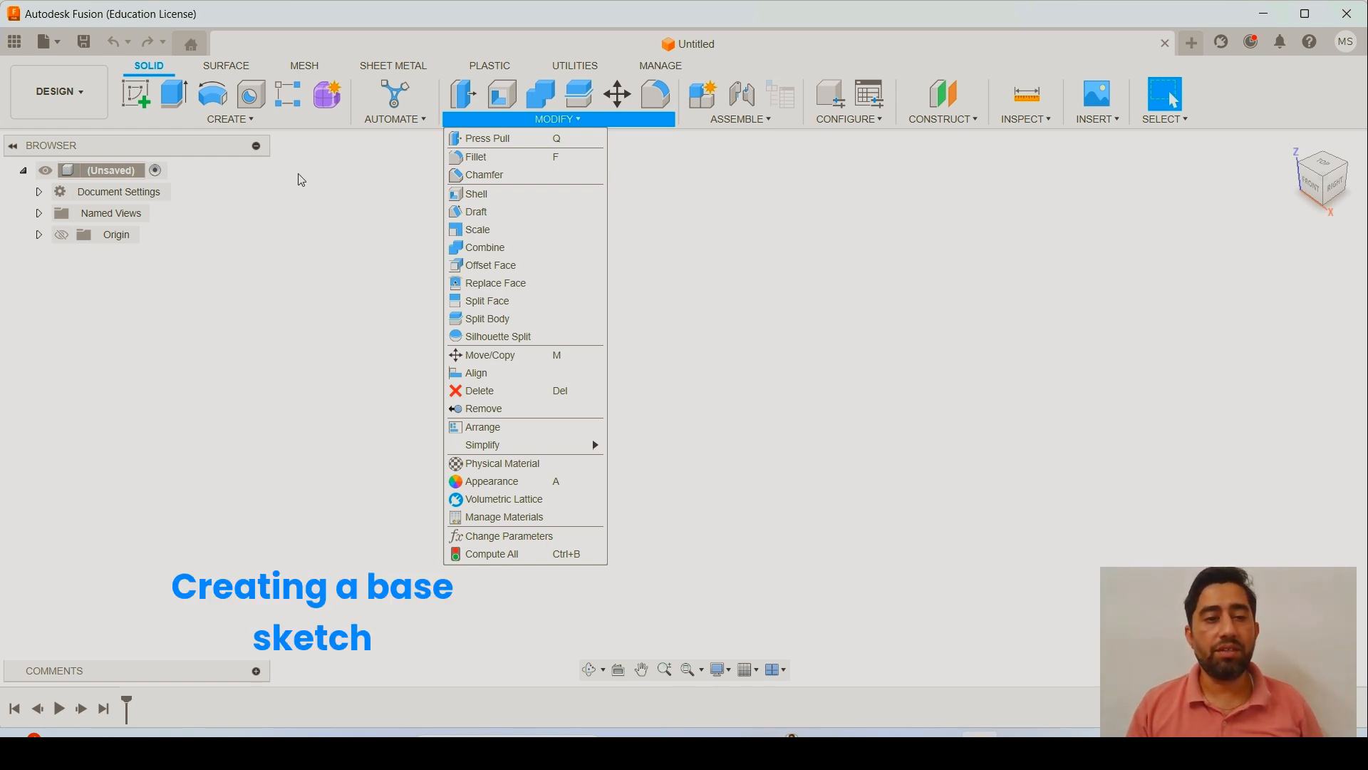
# - Switch to the Videos Scripts document in Microsoft Word, examine the Example 08 block specification, and return to Autodesk Fusion
pyautogui.click(904, 743)
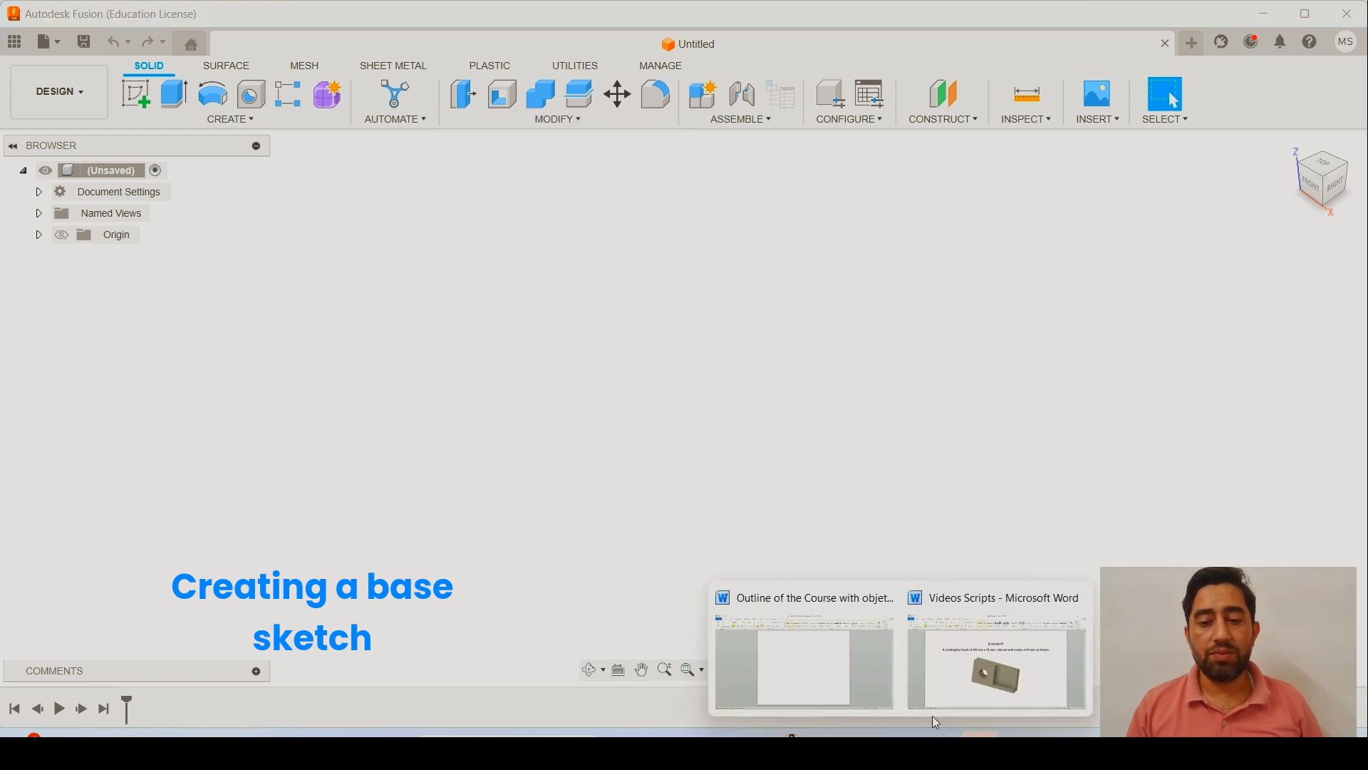
pyautogui.click(973, 684)
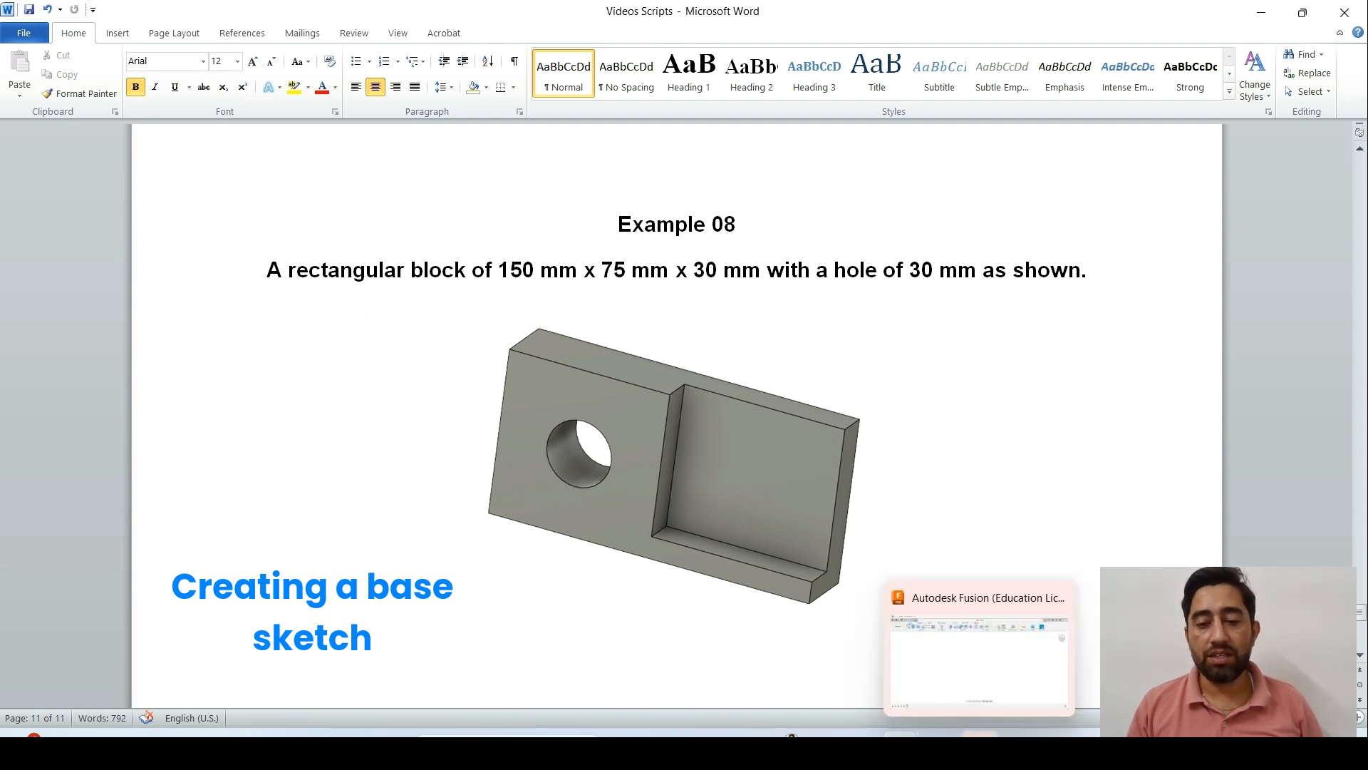
pyautogui.click(930, 741)
# - Start a new sketch on the front origin plane and reposition the sketch palette
pyautogui.click(136, 94)
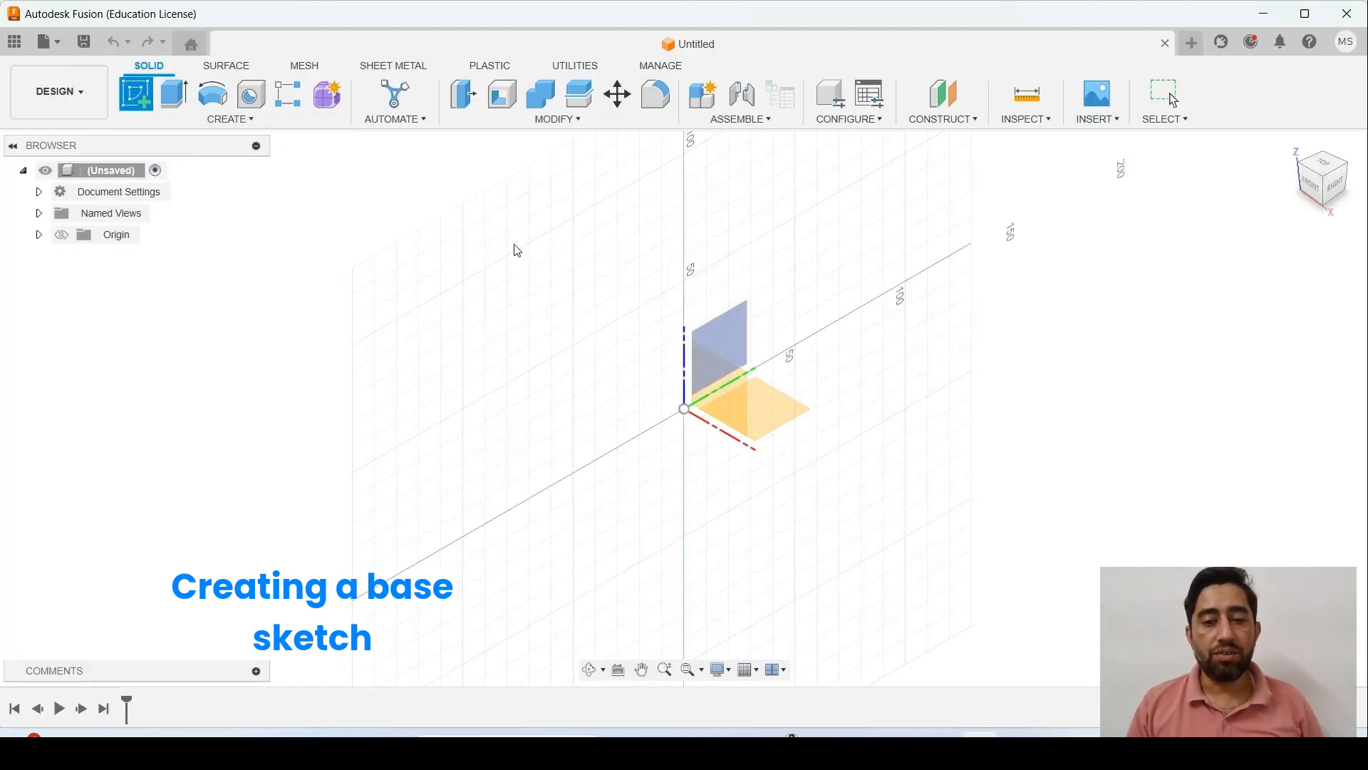
pyautogui.click(715, 371)
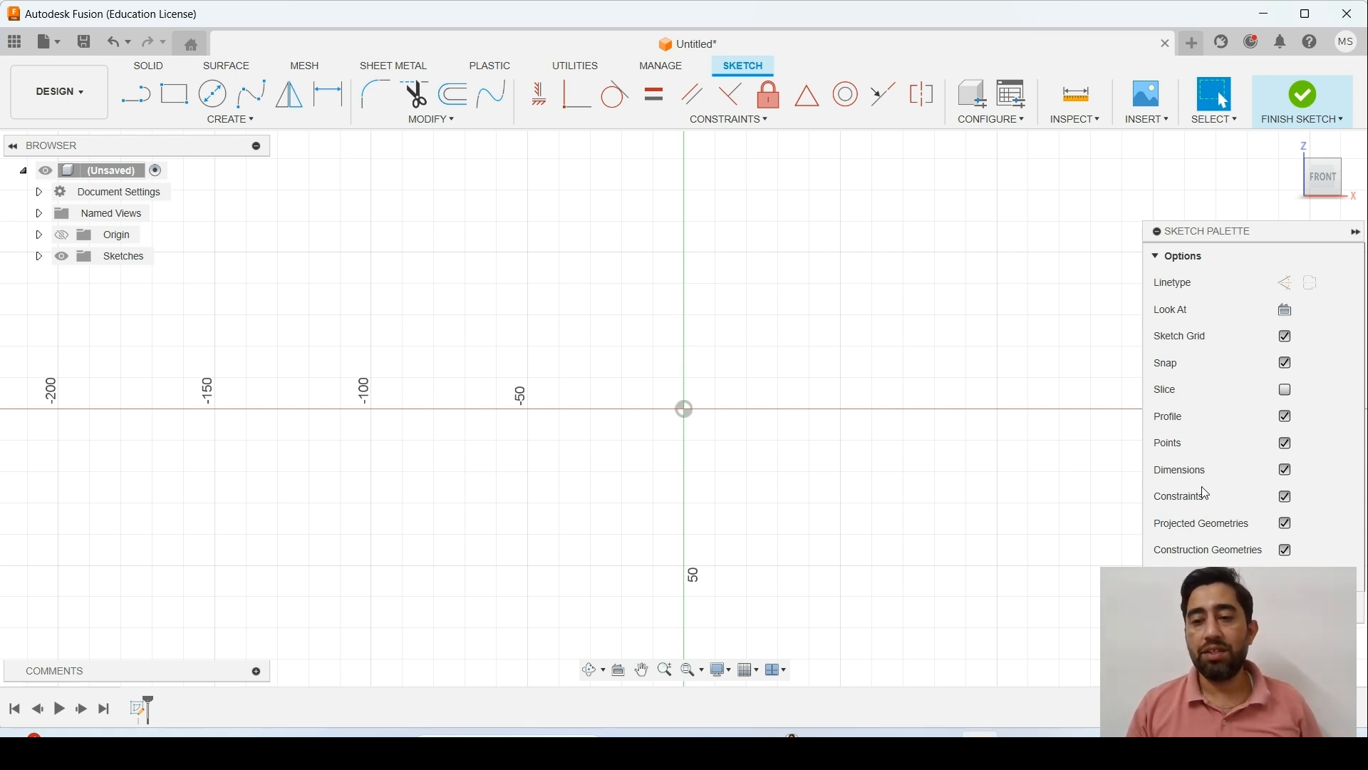
pyautogui.moveTo(1183, 231)
pyautogui.mouseDown()
pyautogui.moveTo(977, 232)
pyautogui.moveTo(1091, 250)
pyautogui.moveTo(1051, 221)
pyautogui.moveTo(449, 184)
pyautogui.moveTo(492, 254)
pyautogui.moveTo(254, 271)
pyautogui.moveTo(226, 300)
pyautogui.moveTo(327, 261)
pyautogui.moveTo(340, 193)
pyautogui.moveTo(382, 186)
pyautogui.moveTo(1263, 251)
pyautogui.moveTo(1310, 237)
pyautogui.moveTo(1294, 230)
pyautogui.mouseUp()
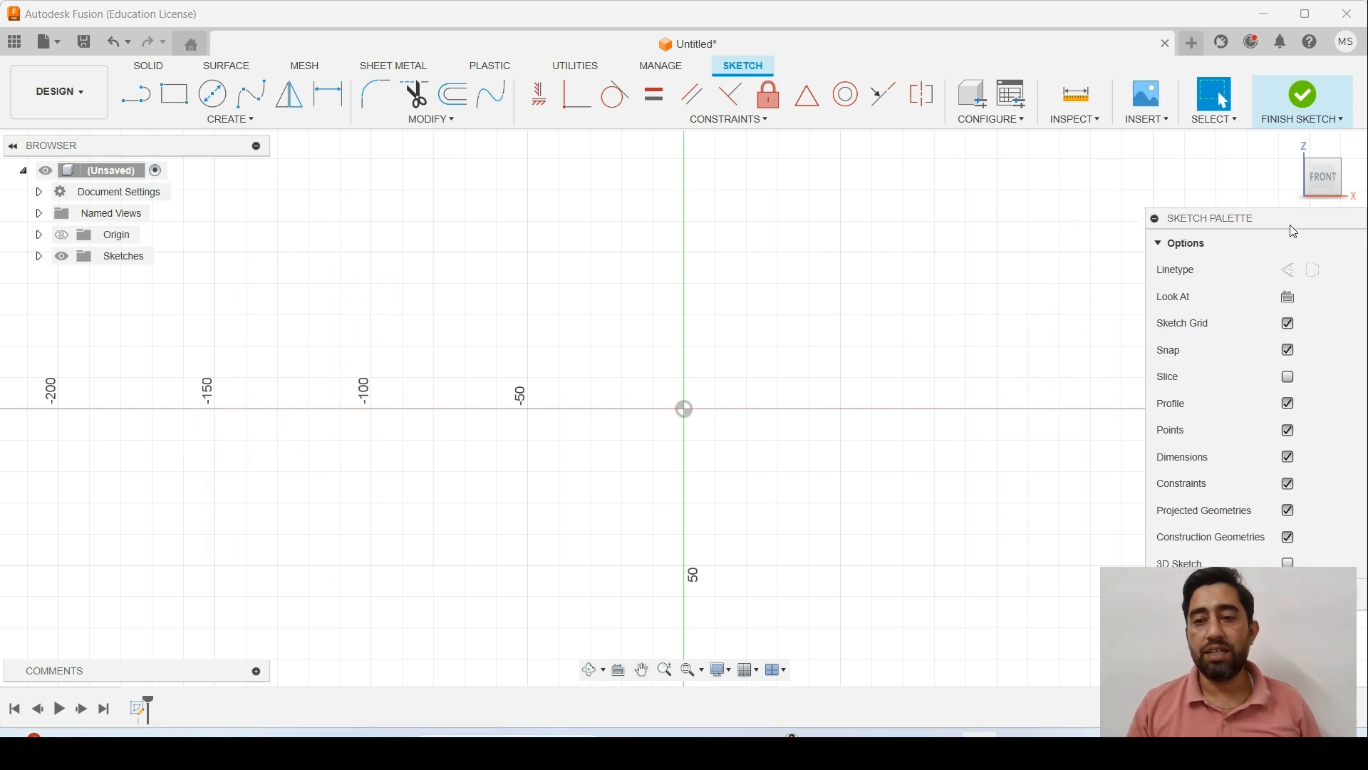
# - Sketch a center rectangle about 73 mm high, centred on the origin
pyautogui.click(231, 120)
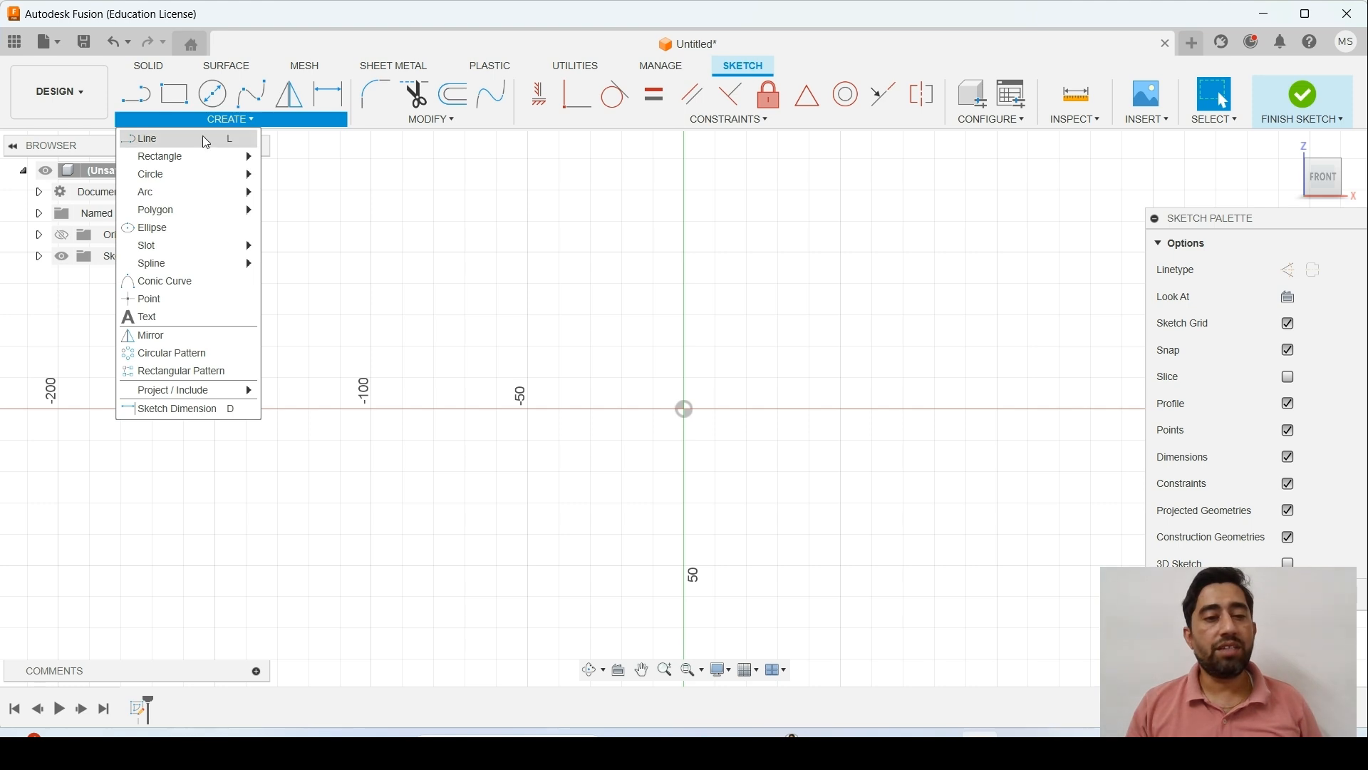
pyautogui.moveTo(196, 164)
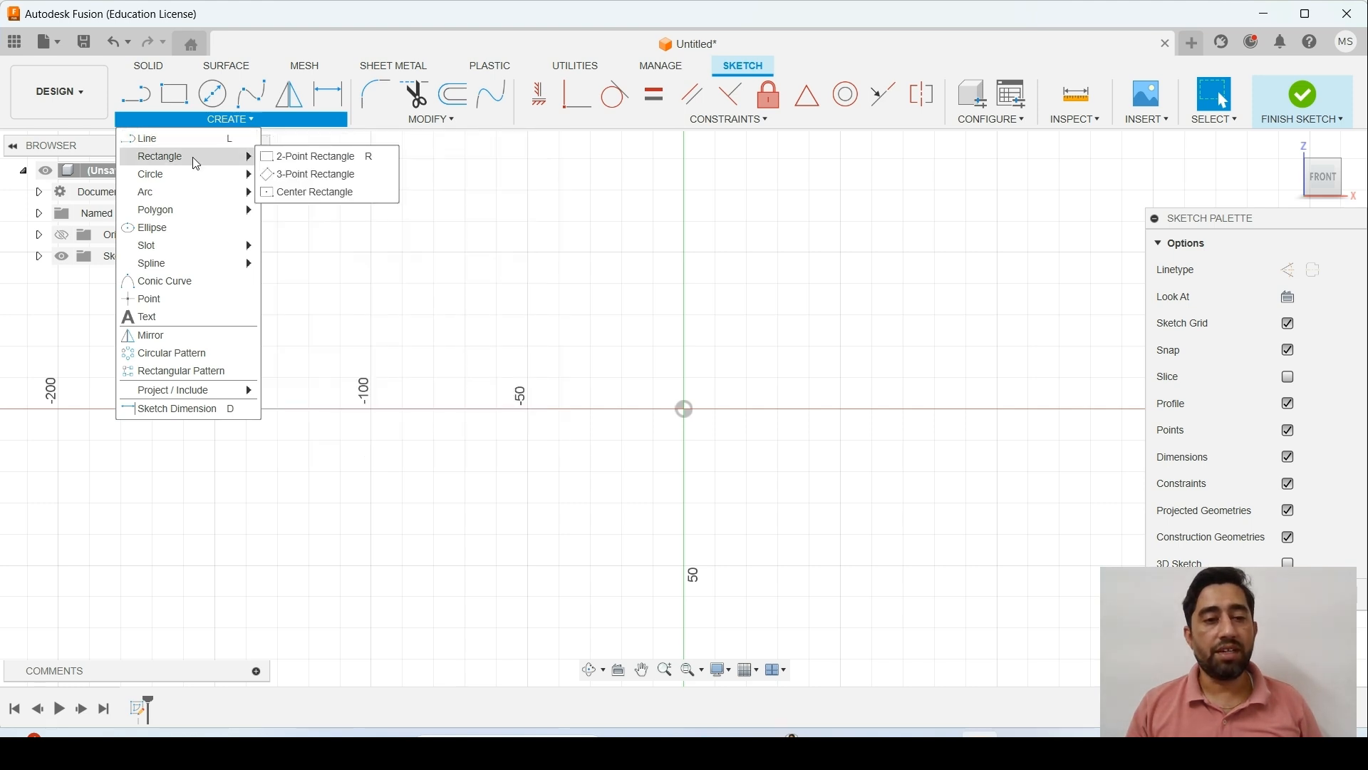
pyautogui.click(303, 192)
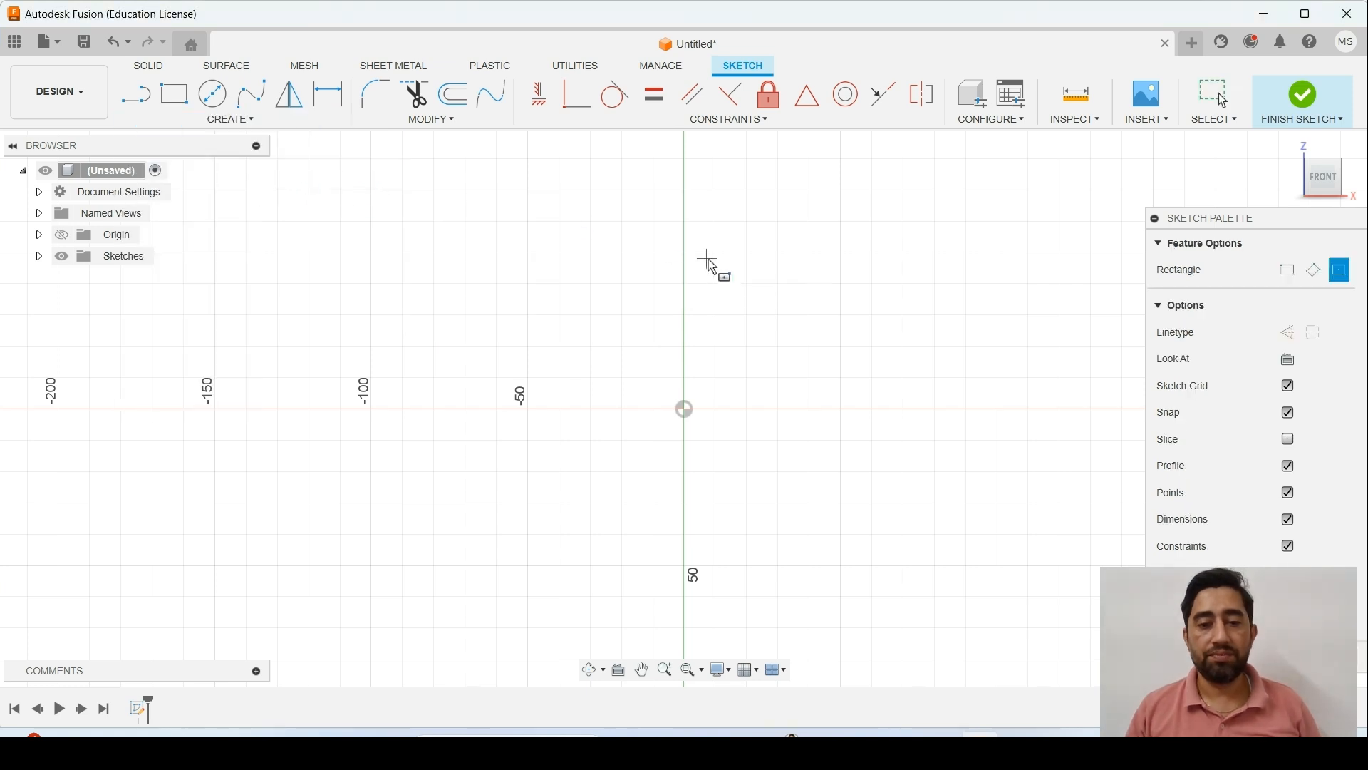
pyautogui.click(684, 409)
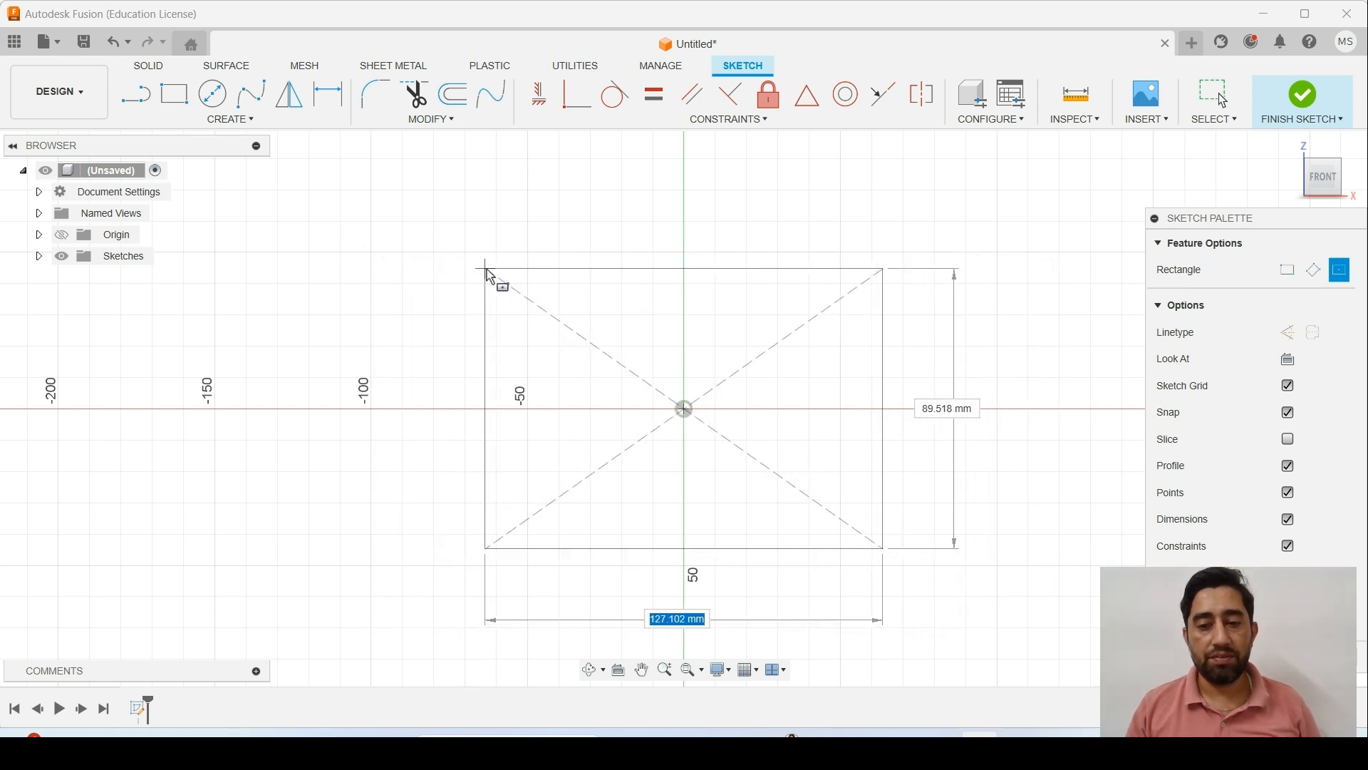
pyautogui.click(456, 295)
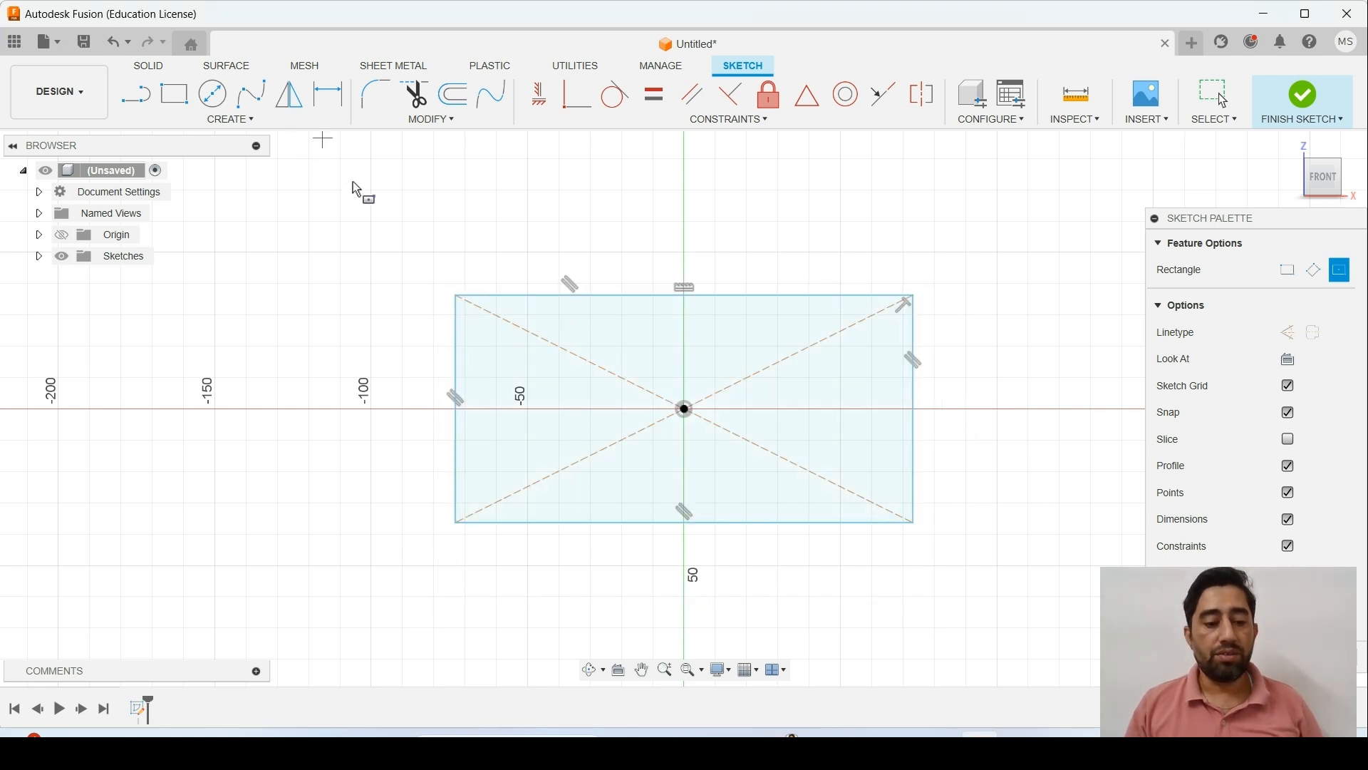
# - Dimension the rectangle's vertical side to 75 mm
pyautogui.press('d')
pyautogui.click(456, 327)
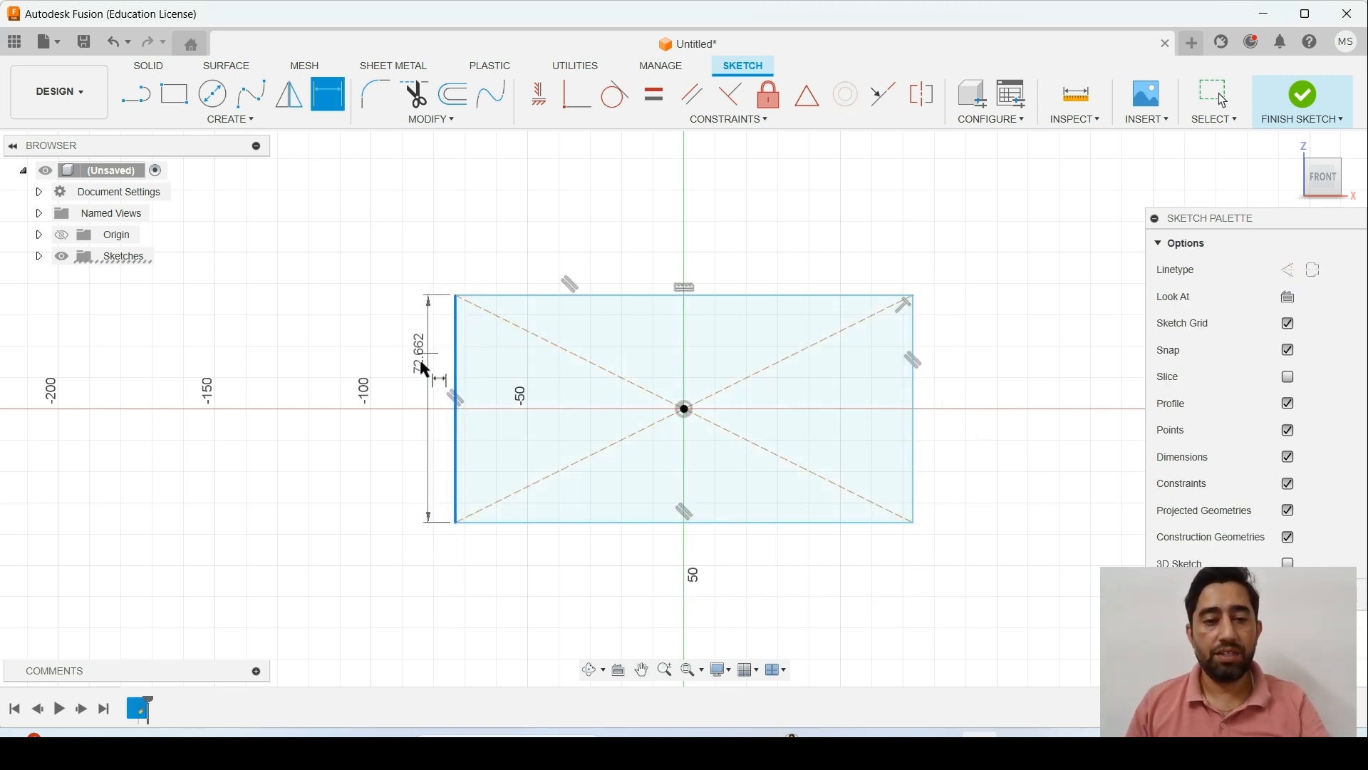
pyautogui.click(400, 367)
pyautogui.write('75')
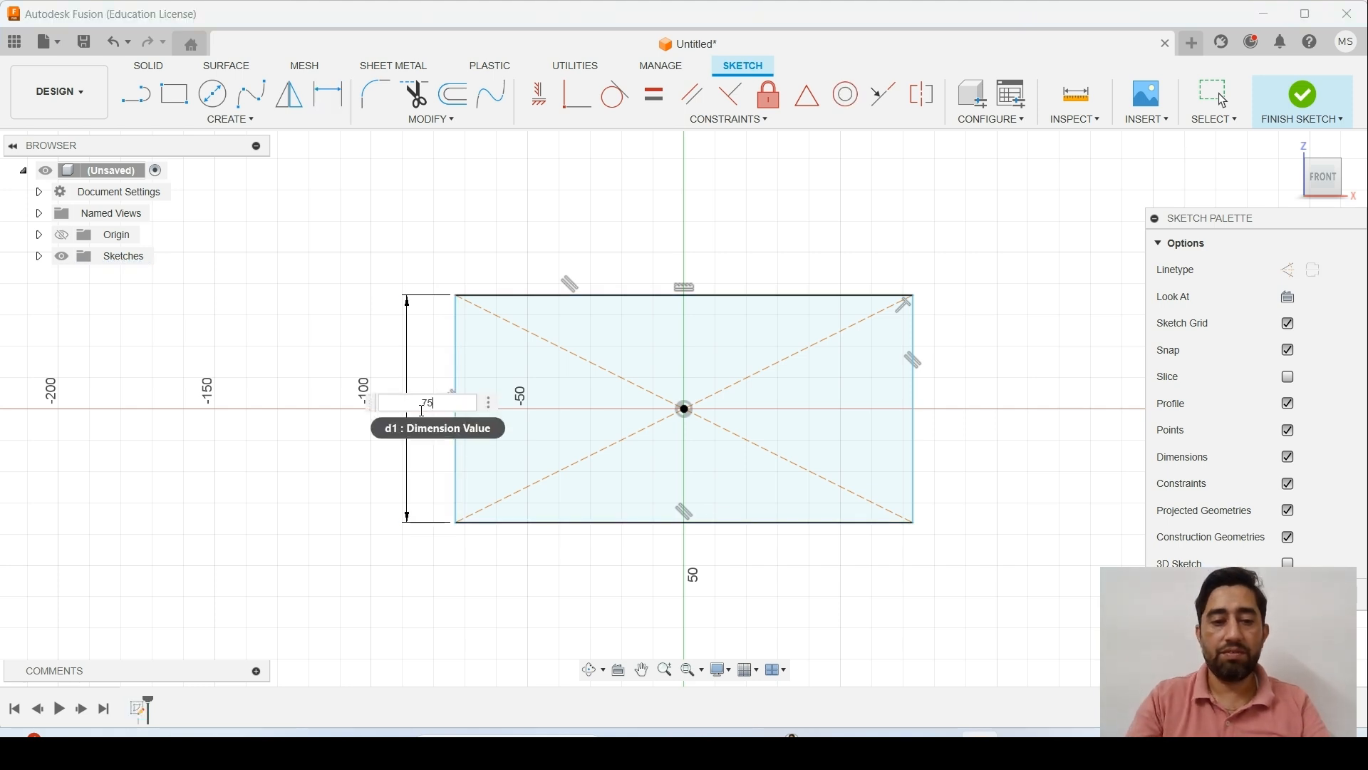
pyautogui.press('Return')
# - Dimension the rectangle's horizontal side to 150 mm and finish the sketch
pyautogui.click(587, 292)
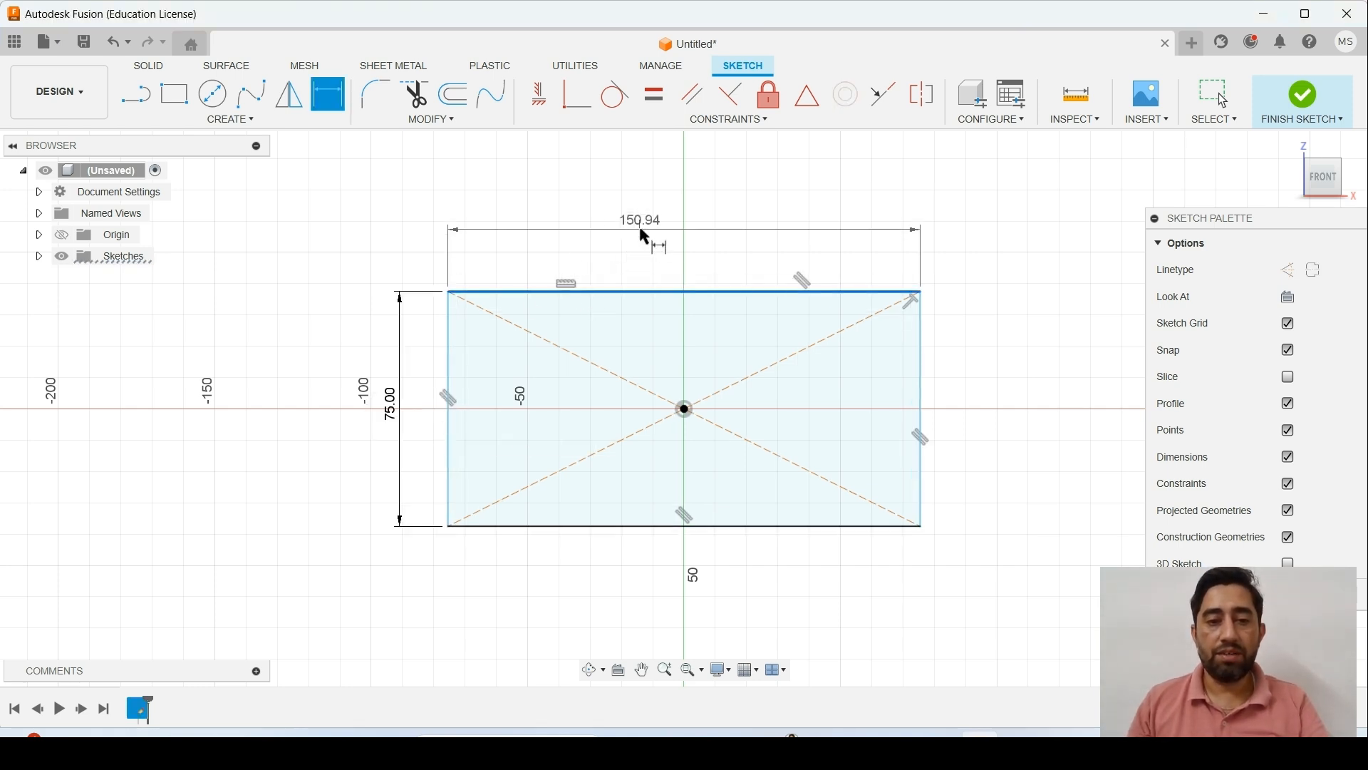
pyautogui.click(678, 250)
pyautogui.write('150')
pyautogui.press('Return')
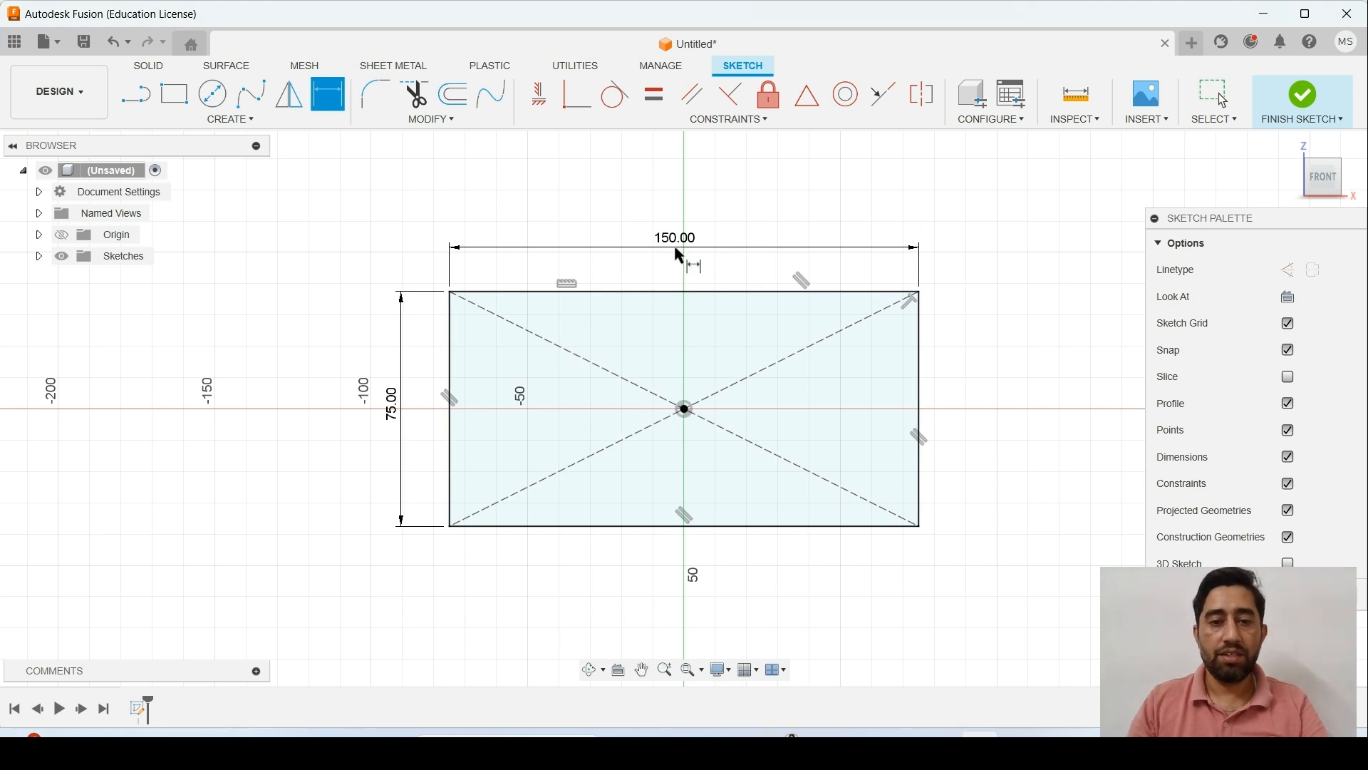
pyautogui.click(686, 409)
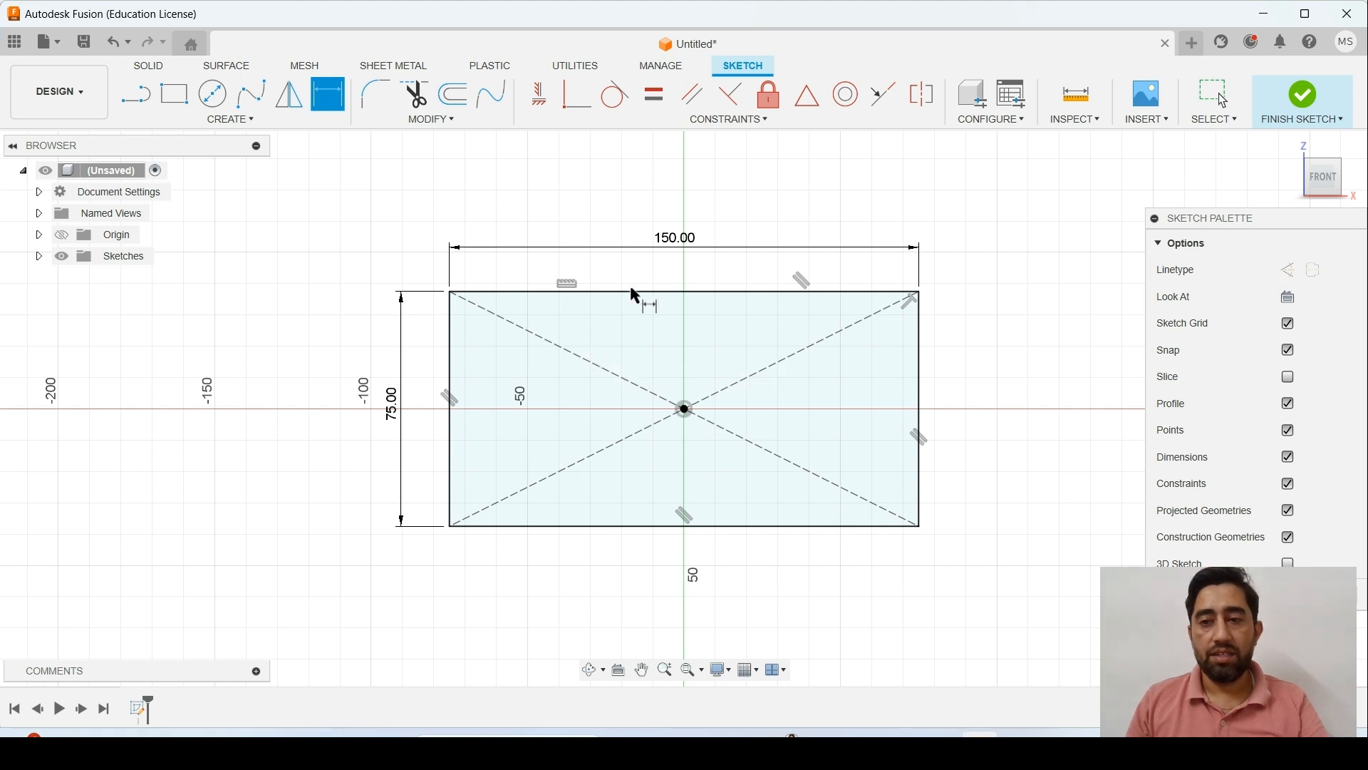
pyautogui.click(1294, 107)
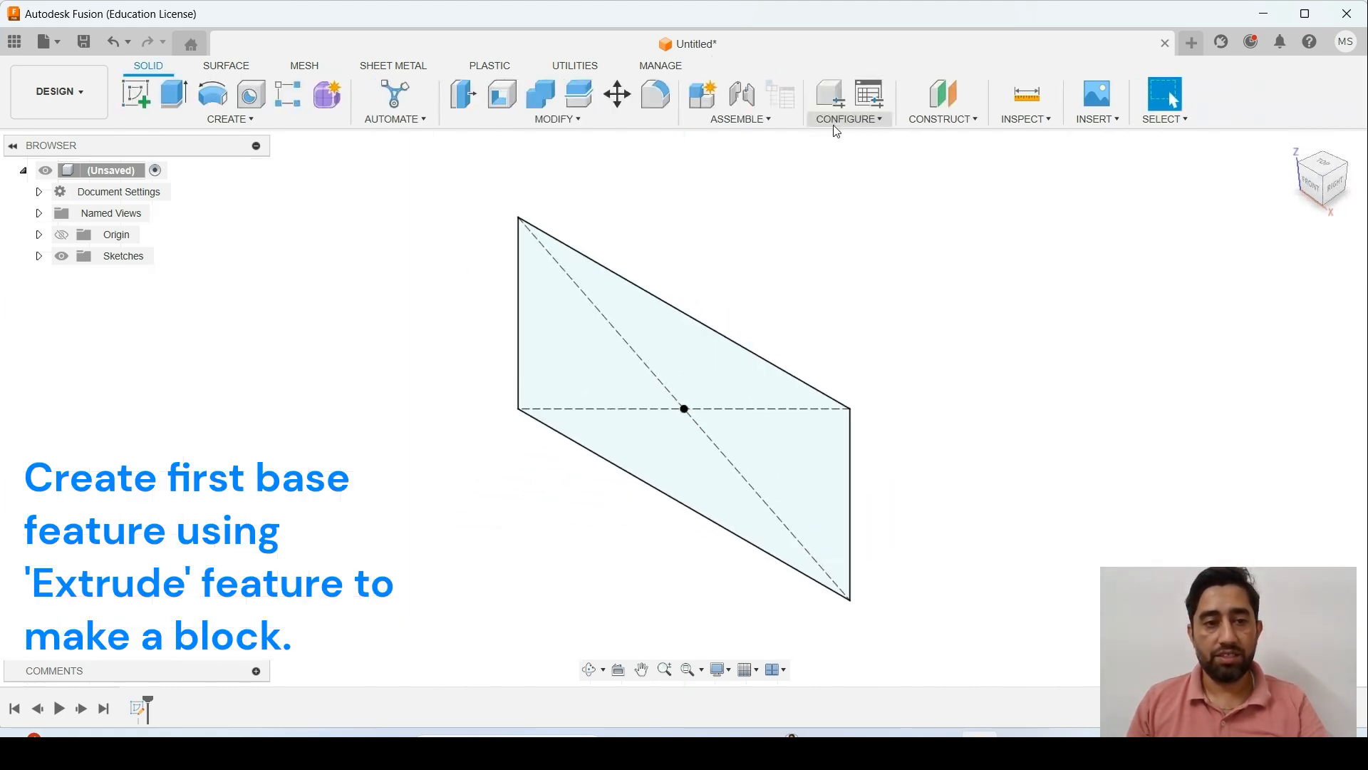
# - Set up an Extrude of the rectangle profile to one side with a distance of 40 mm as a new body
pyautogui.click(181, 103)
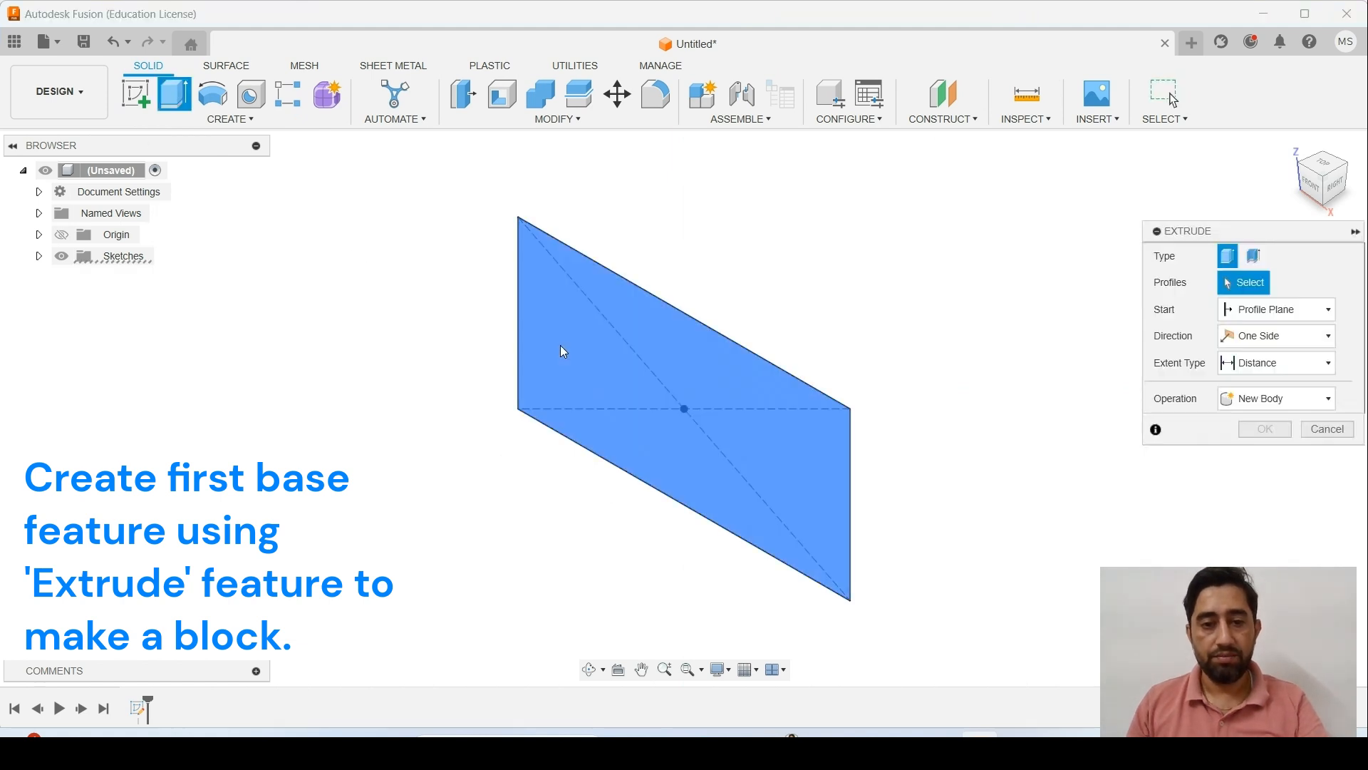
pyautogui.click(563, 351)
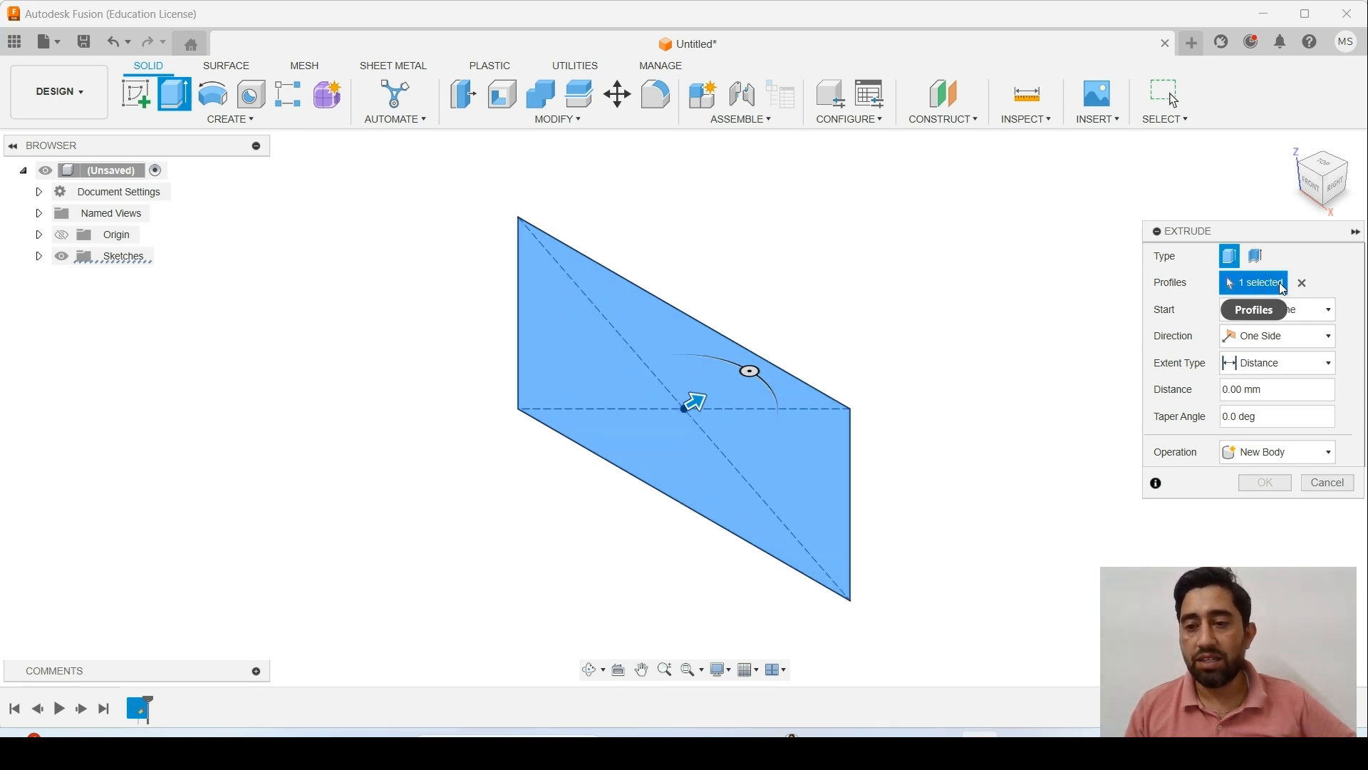
pyautogui.click(1307, 284)
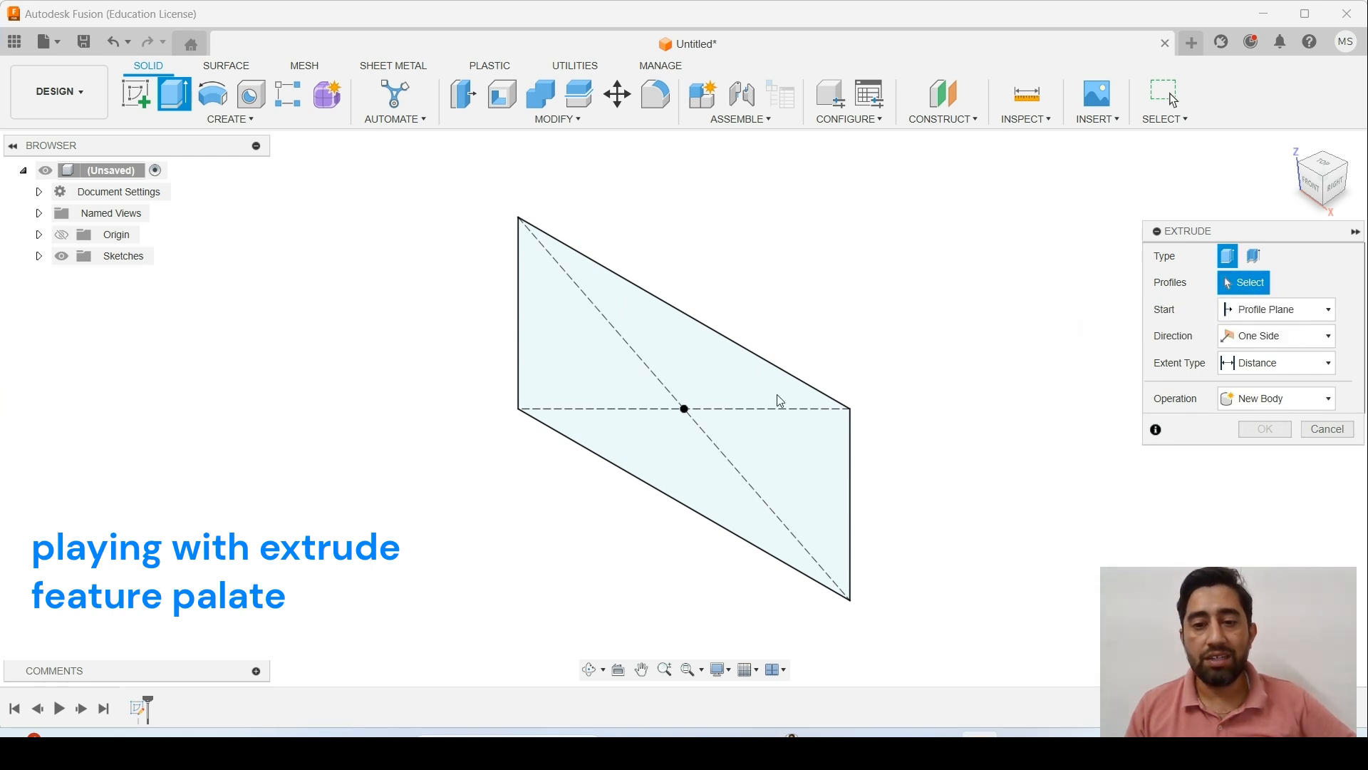
pyautogui.click(733, 396)
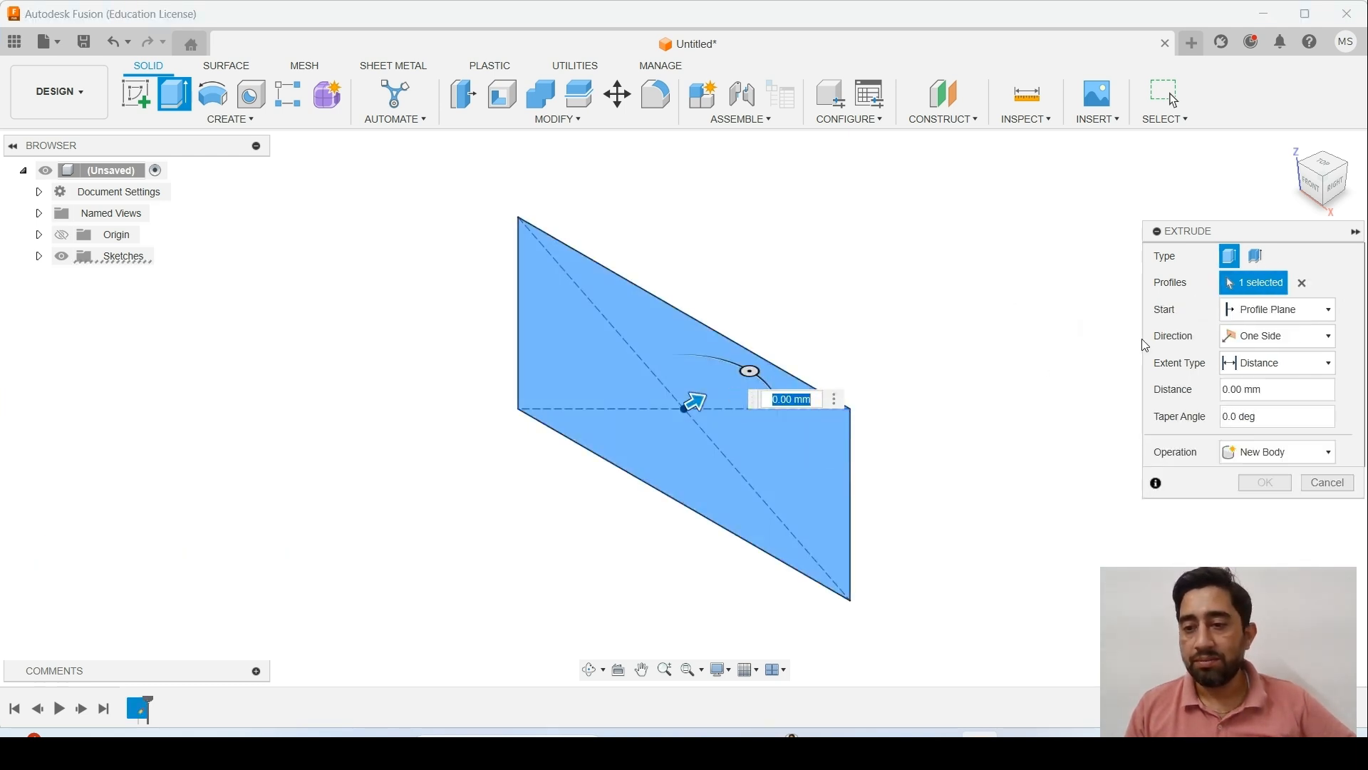
pyautogui.click(1271, 313)
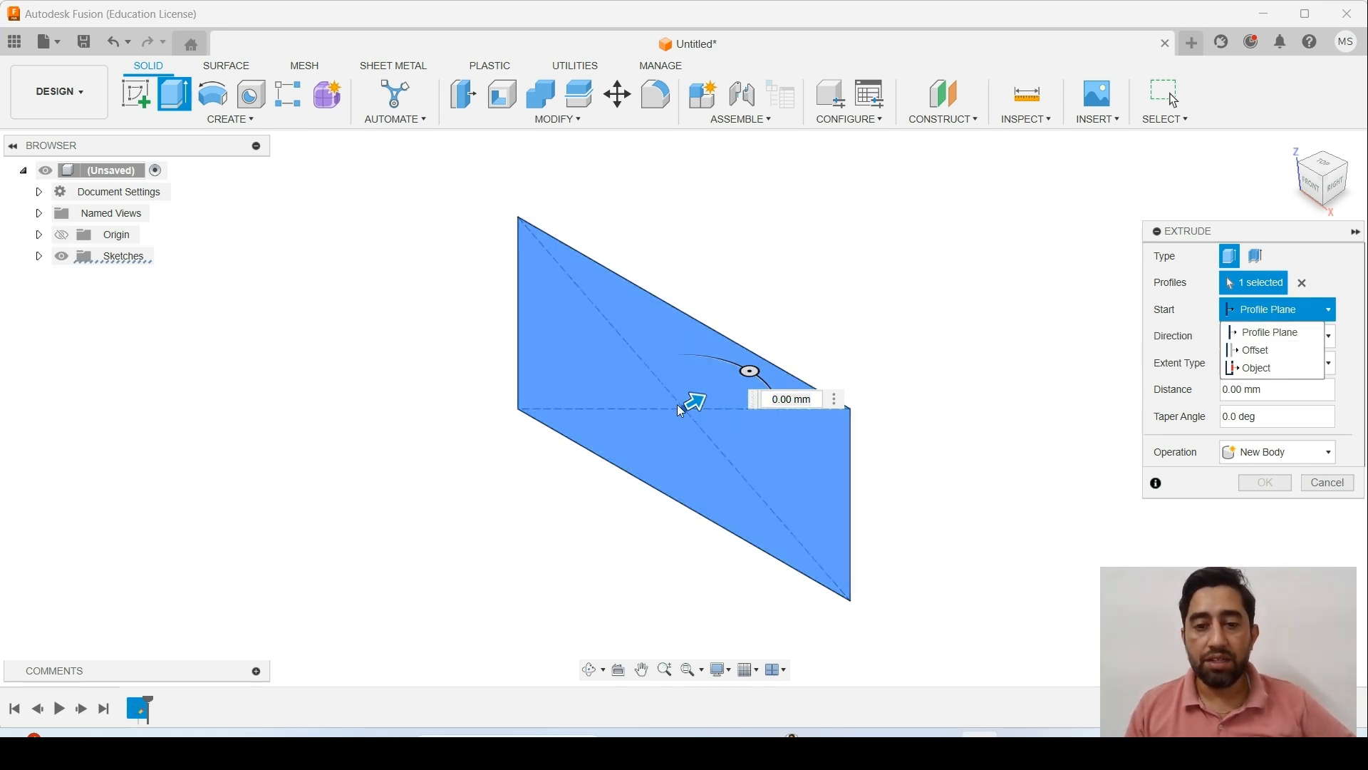
pyautogui.moveTo(691, 396); pyautogui.dragTo(782, 350)
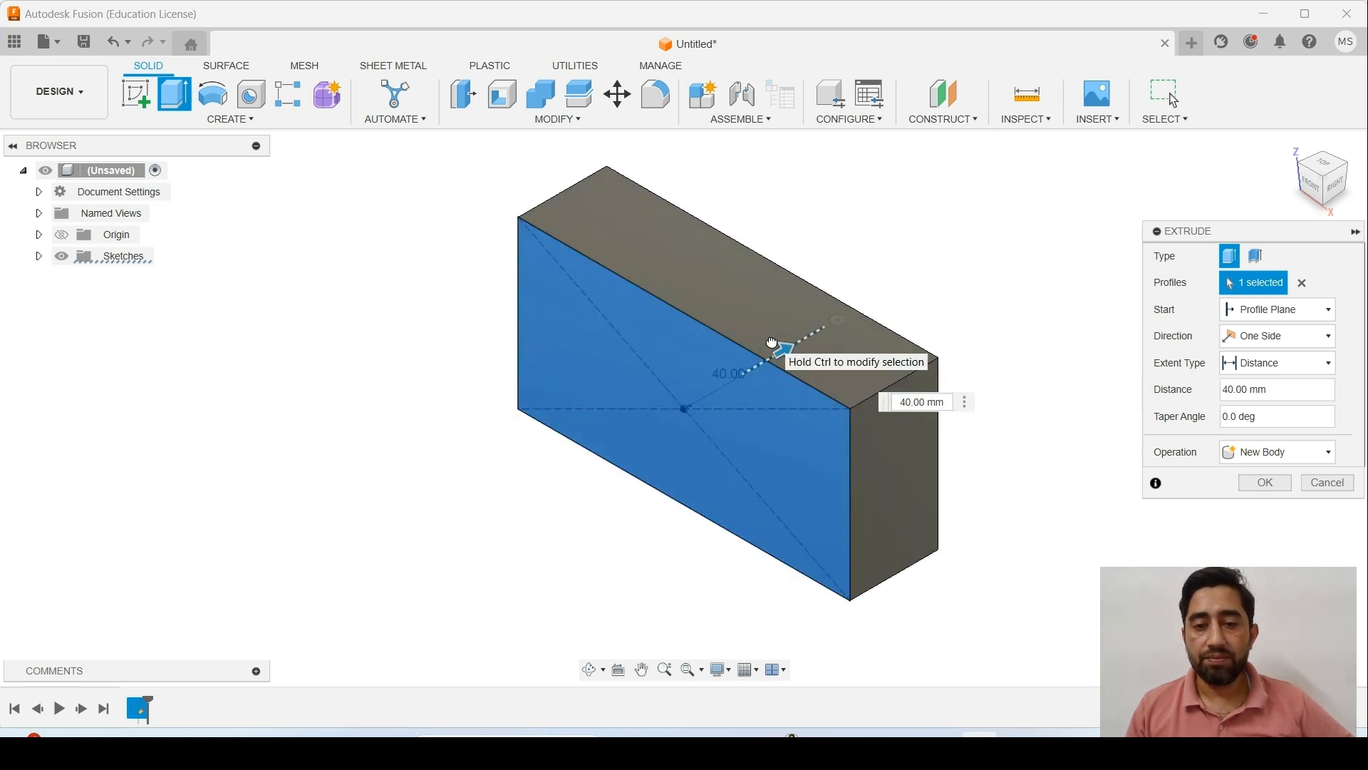
# - Set the extrusion to start at an offset of 10 mm from the sketch plane
pyautogui.click(1276, 310)
pyautogui.click(1253, 351)
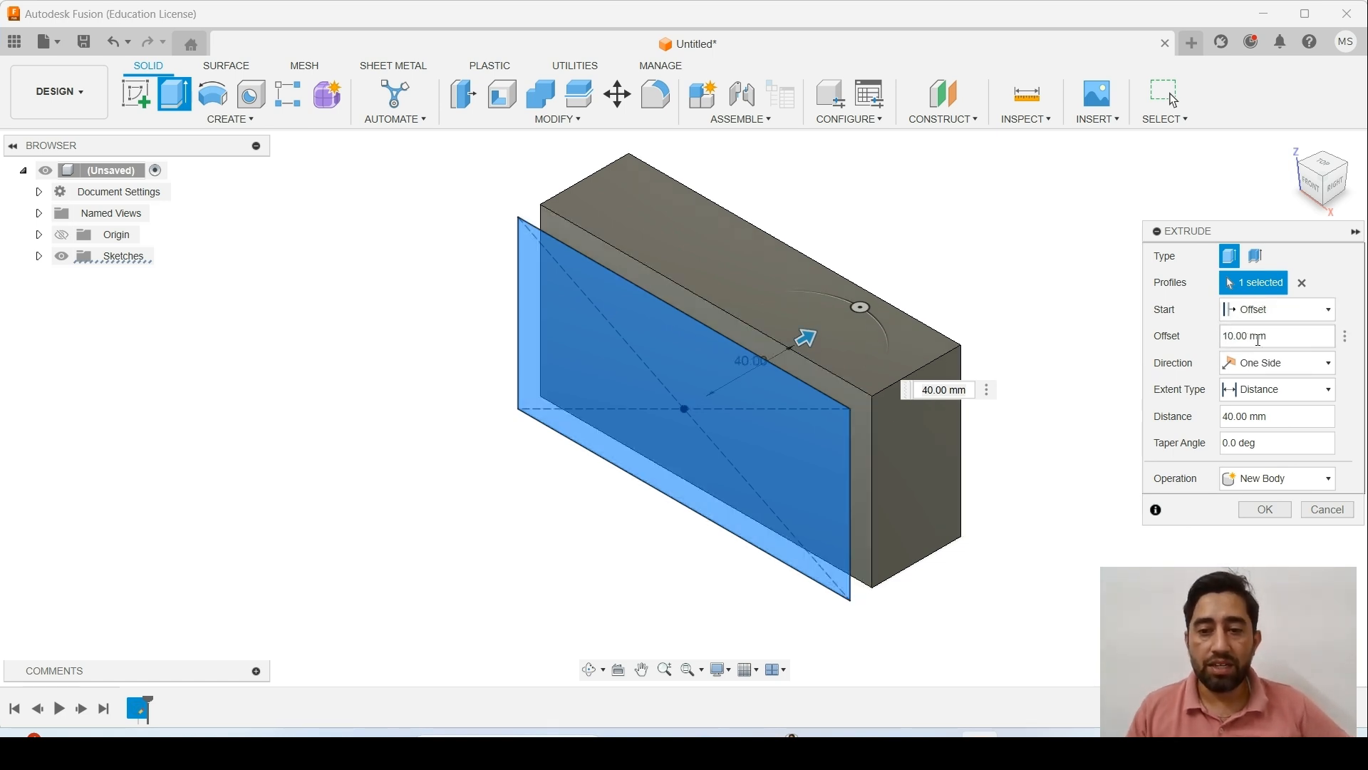
pyautogui.keyDown('shift'); pyautogui.moveTo(889, 390); pyautogui.dragTo(953, 363, button='middle'); pyautogui.keyUp('shift')
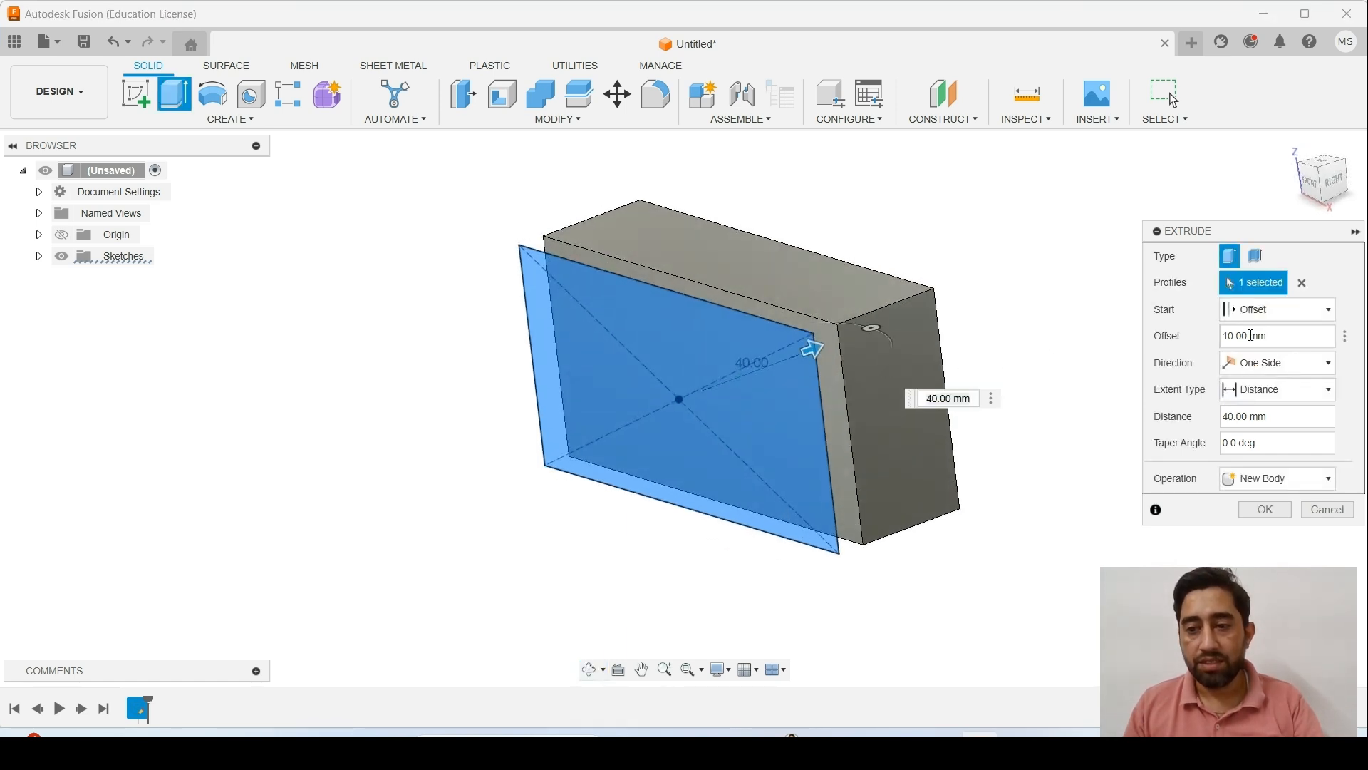
# - Try an object as the extrusion's start, and set the start to the profile plane
pyautogui.click(1275, 309)
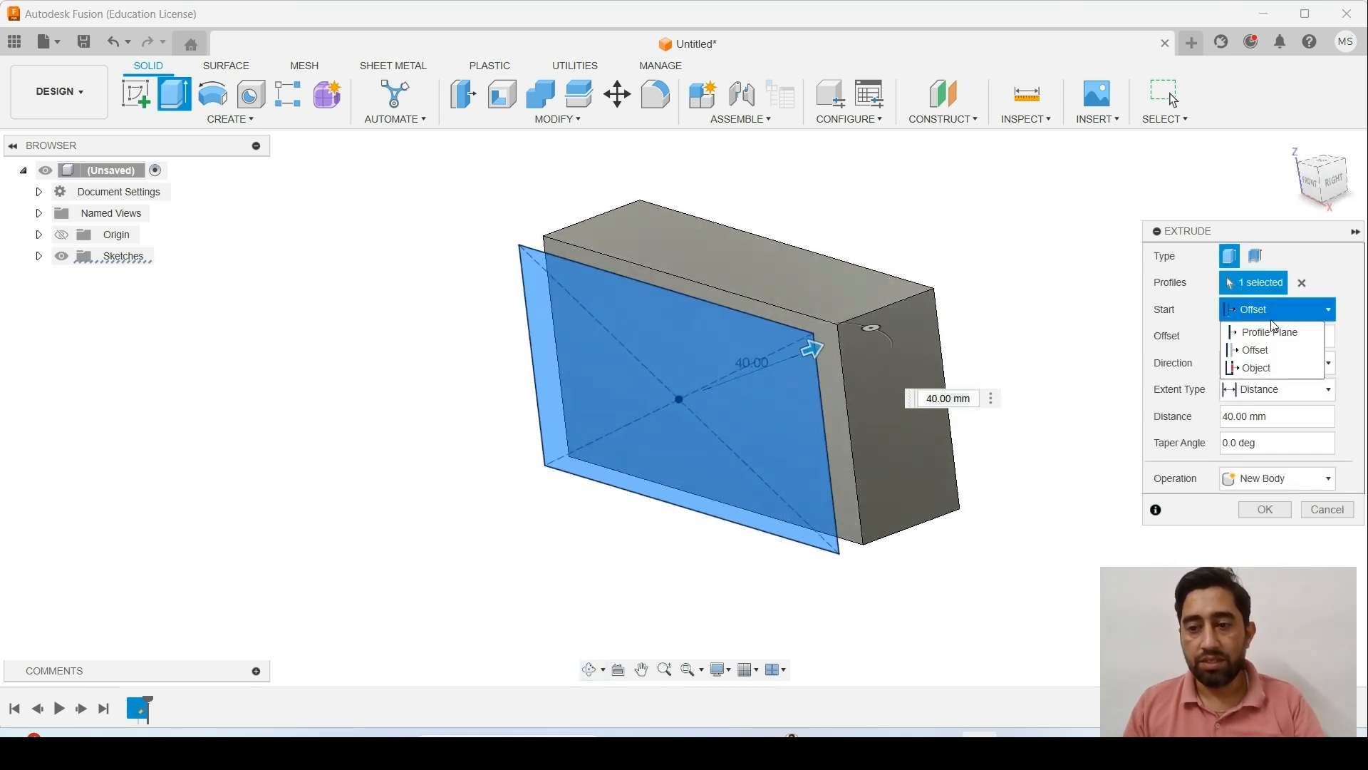
pyautogui.click(1256, 369)
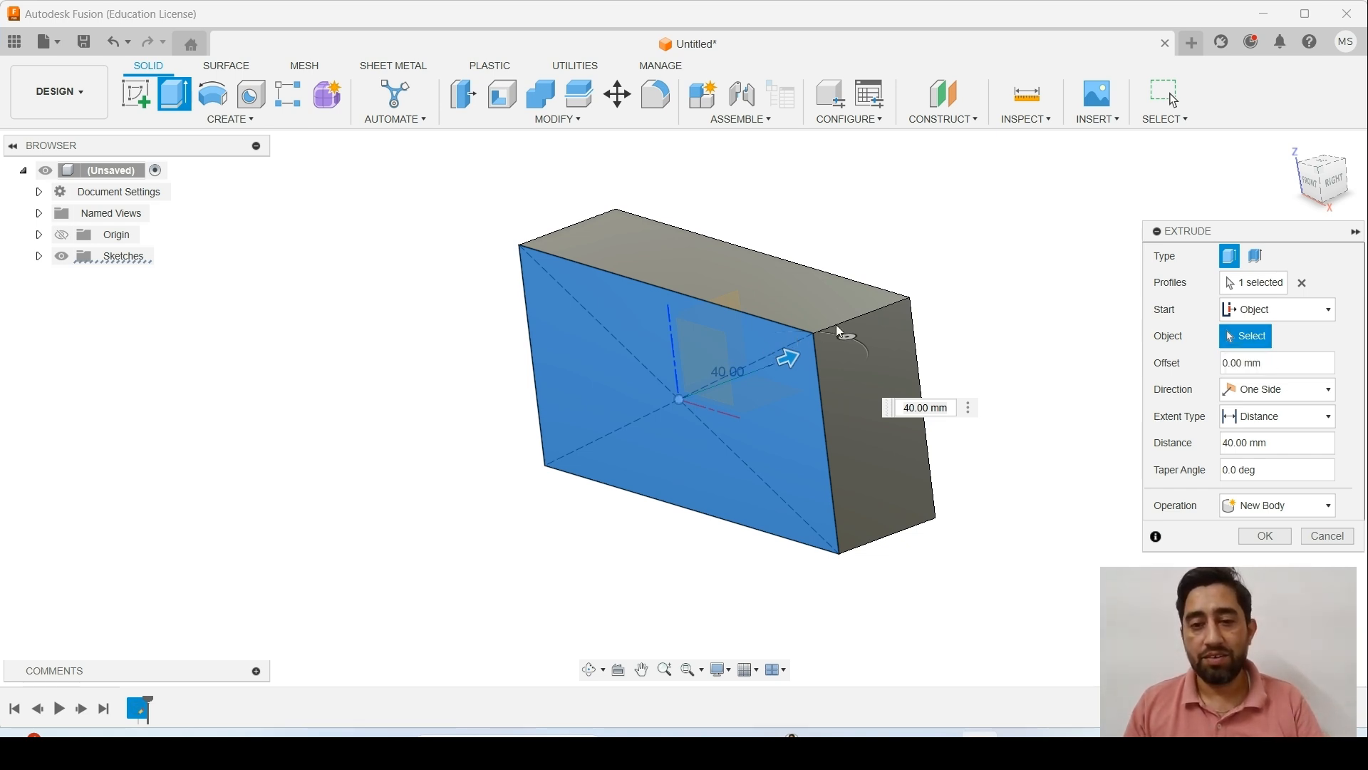
pyautogui.click(1268, 314)
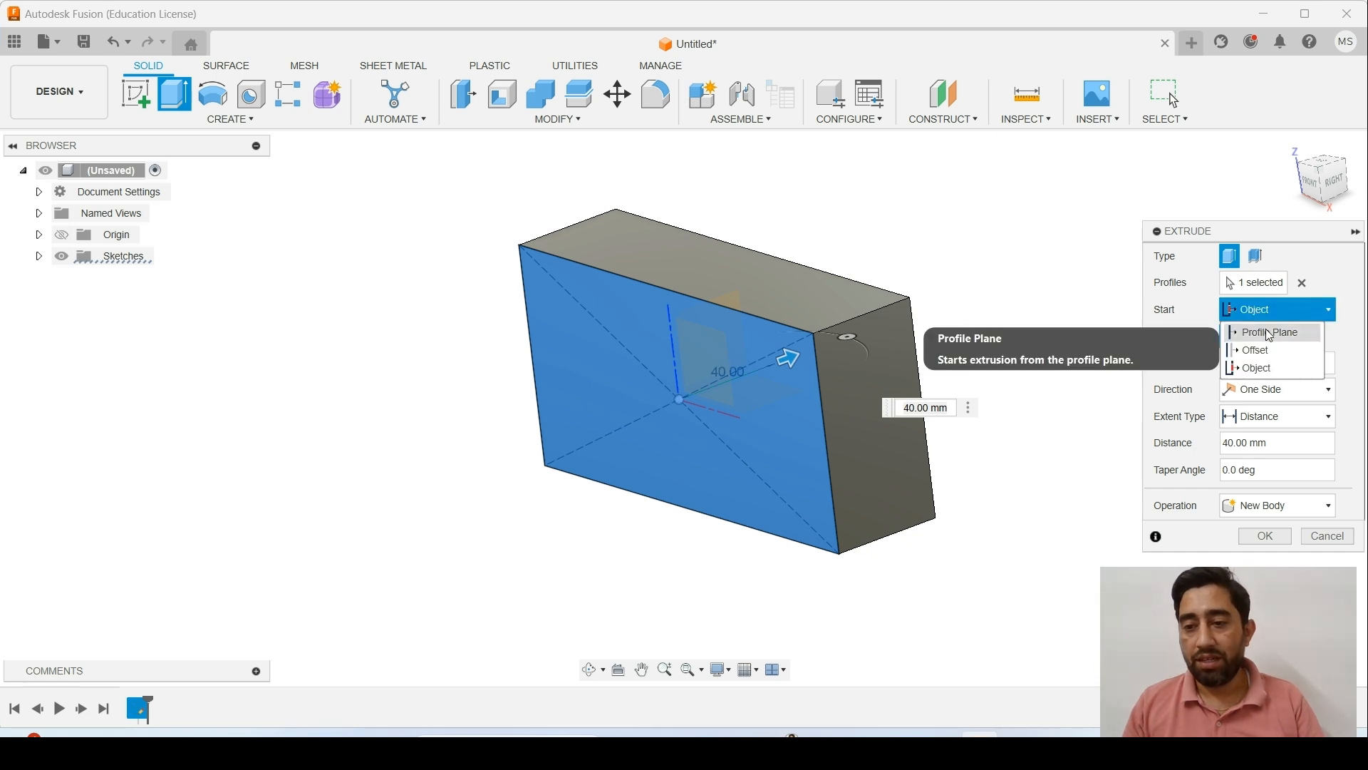
pyautogui.click(1270, 333)
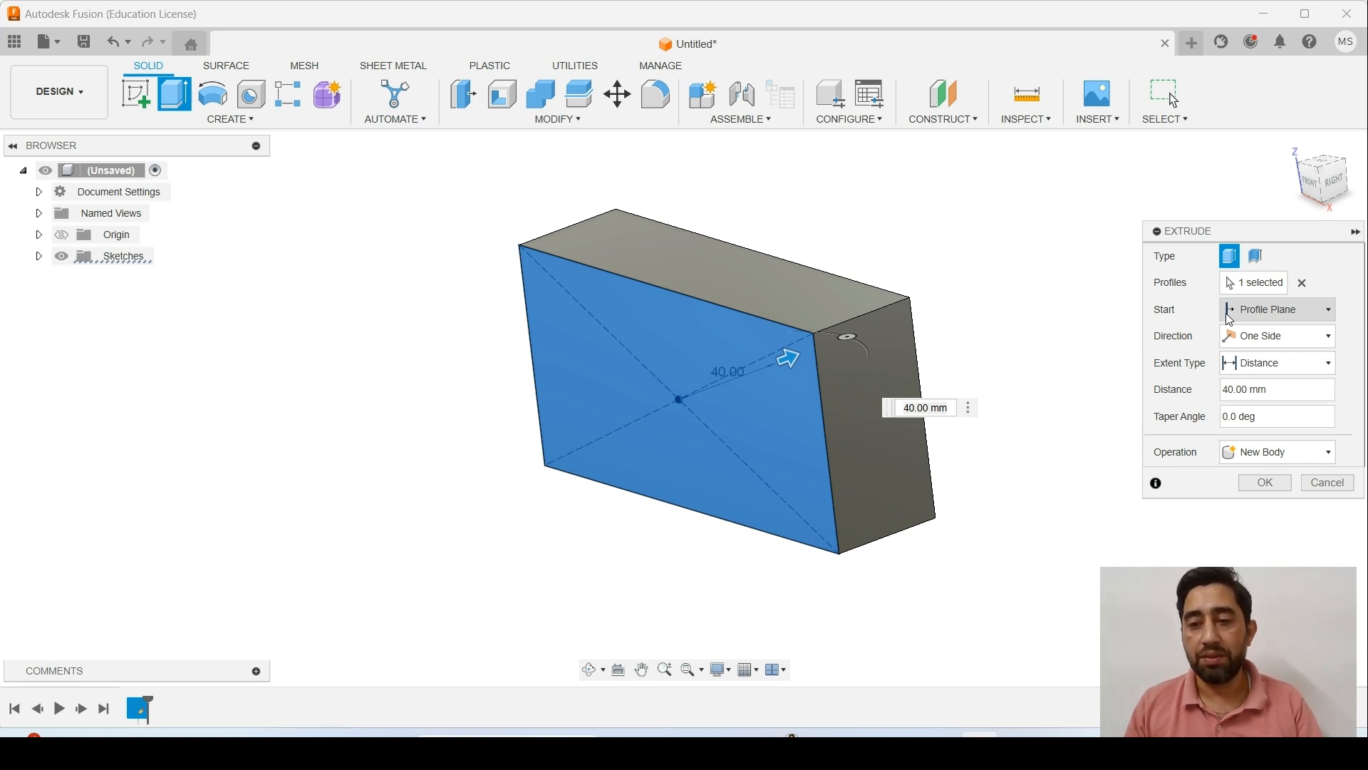
# - Change the extrusion direction to two sides and stretch side 1 to 70 mm and side 2 to 80 mm
pyautogui.click(1259, 339)
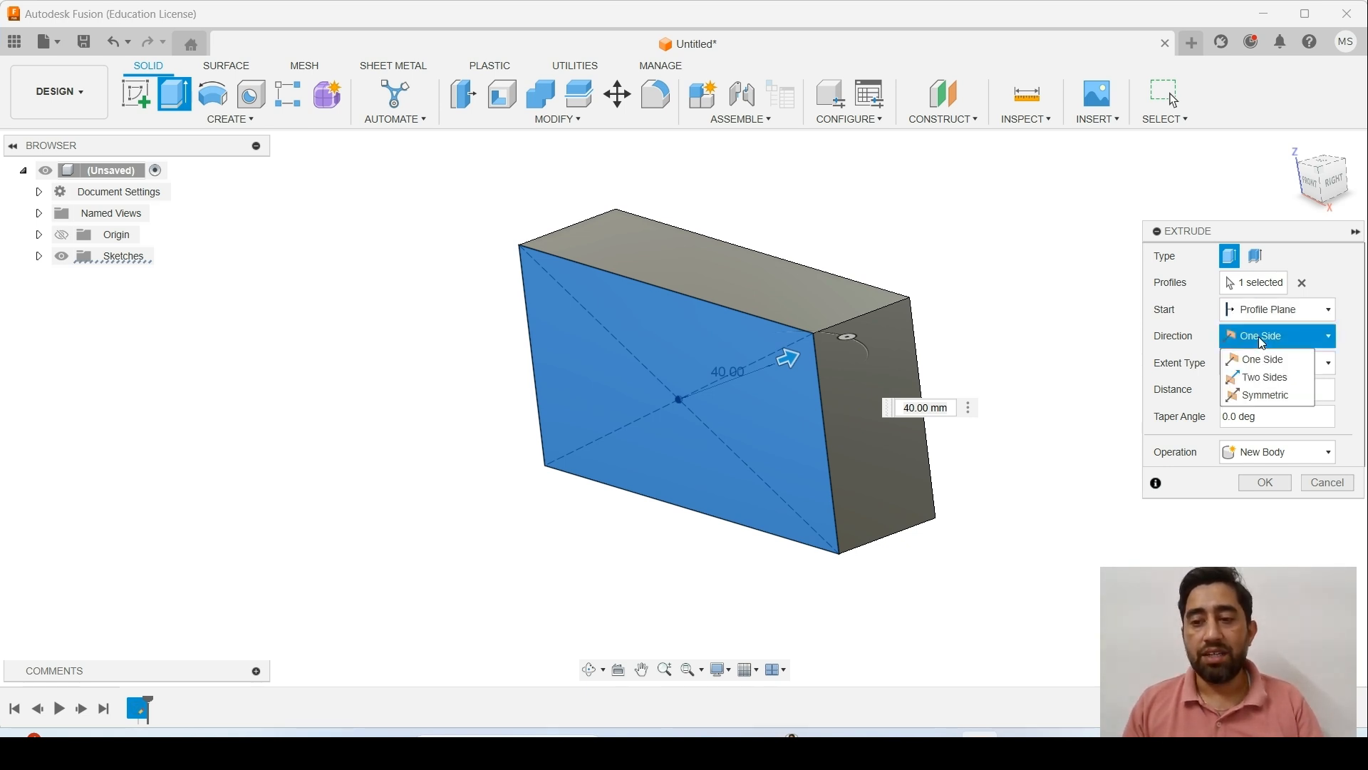
pyautogui.moveTo(787, 358); pyautogui.dragTo(775, 327)
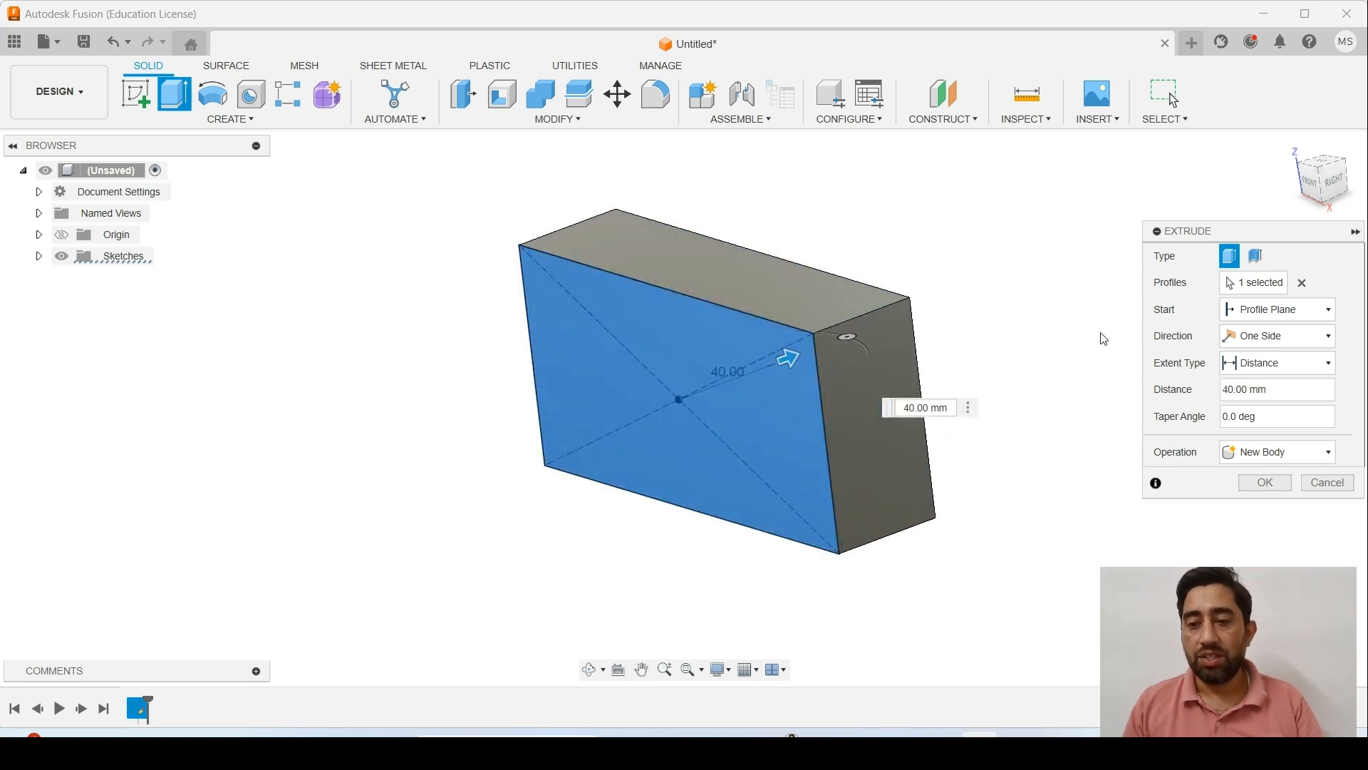
pyautogui.click(1234, 337)
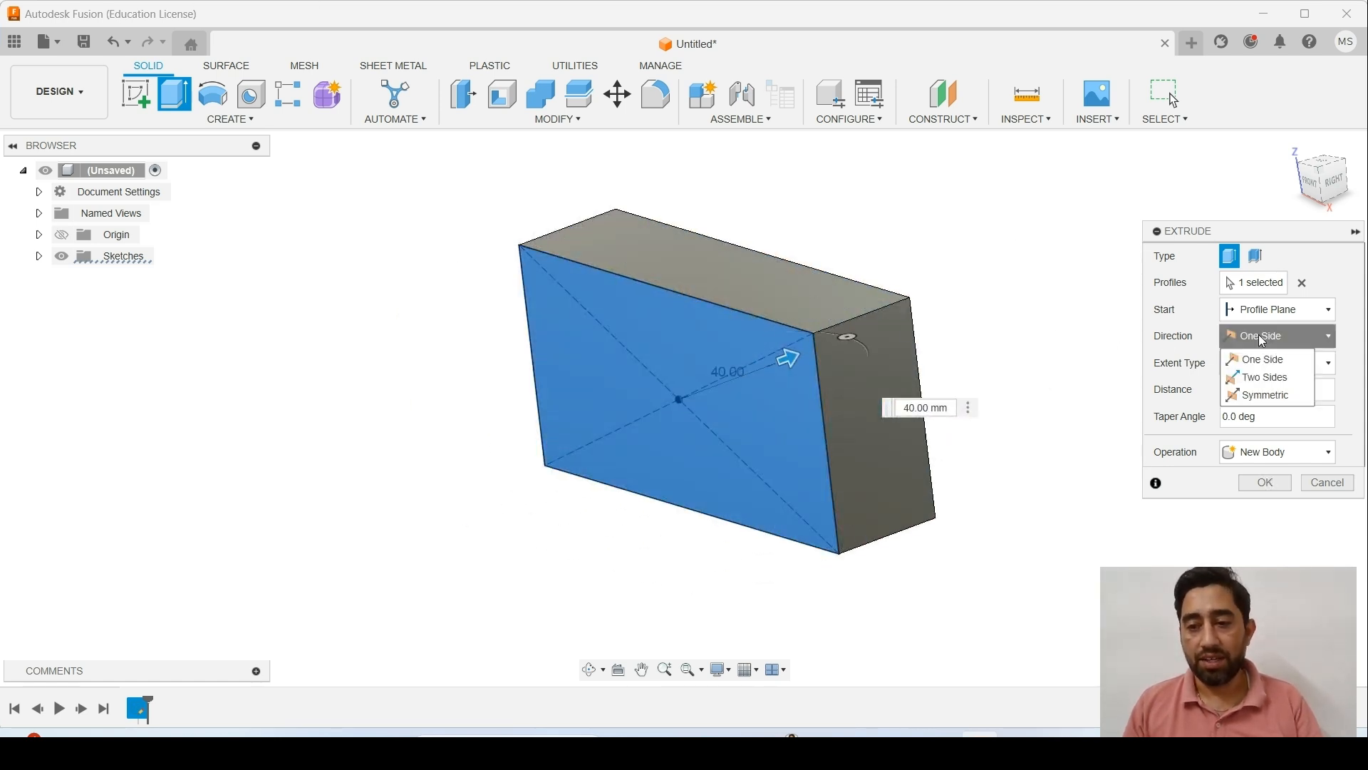
pyautogui.click(1233, 373)
pyautogui.moveTo(663, 403); pyautogui.dragTo(448, 481)
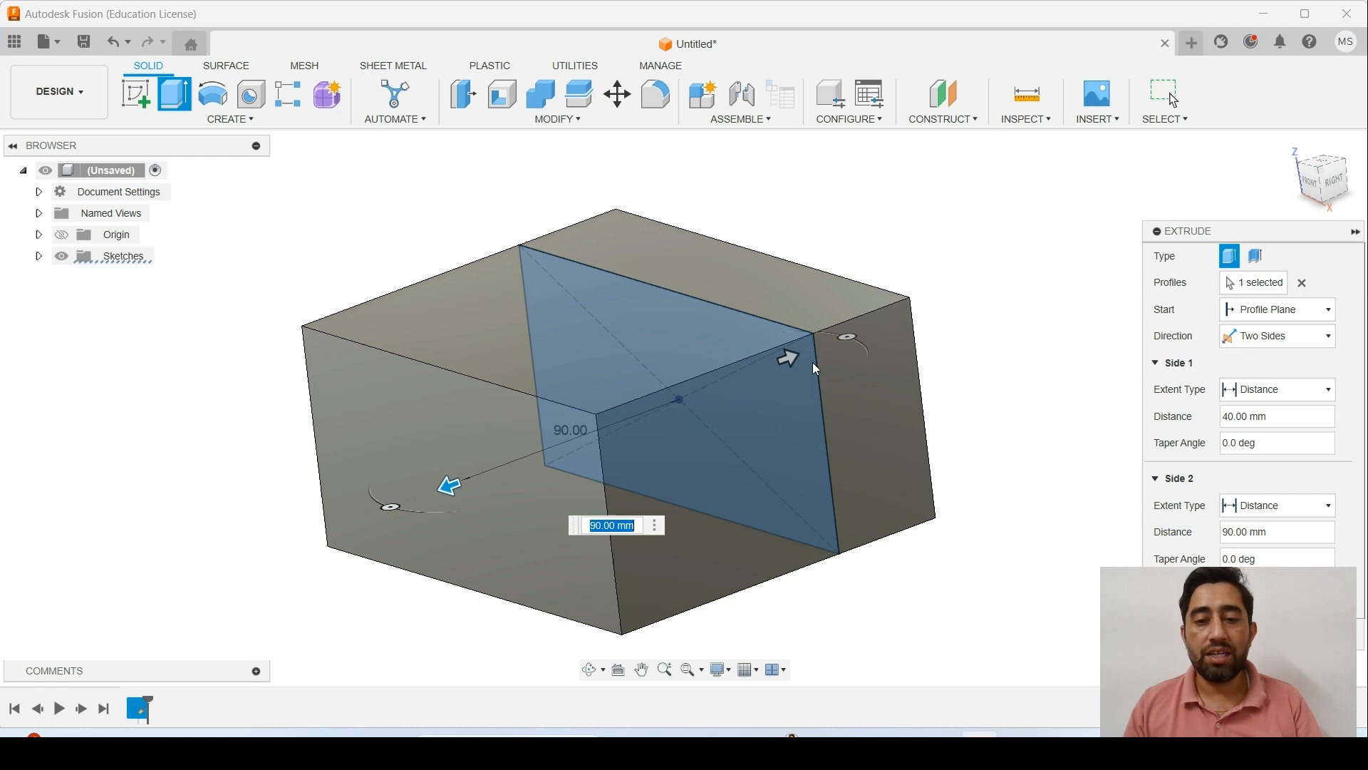
pyautogui.moveTo(789, 357); pyautogui.dragTo(859, 316)
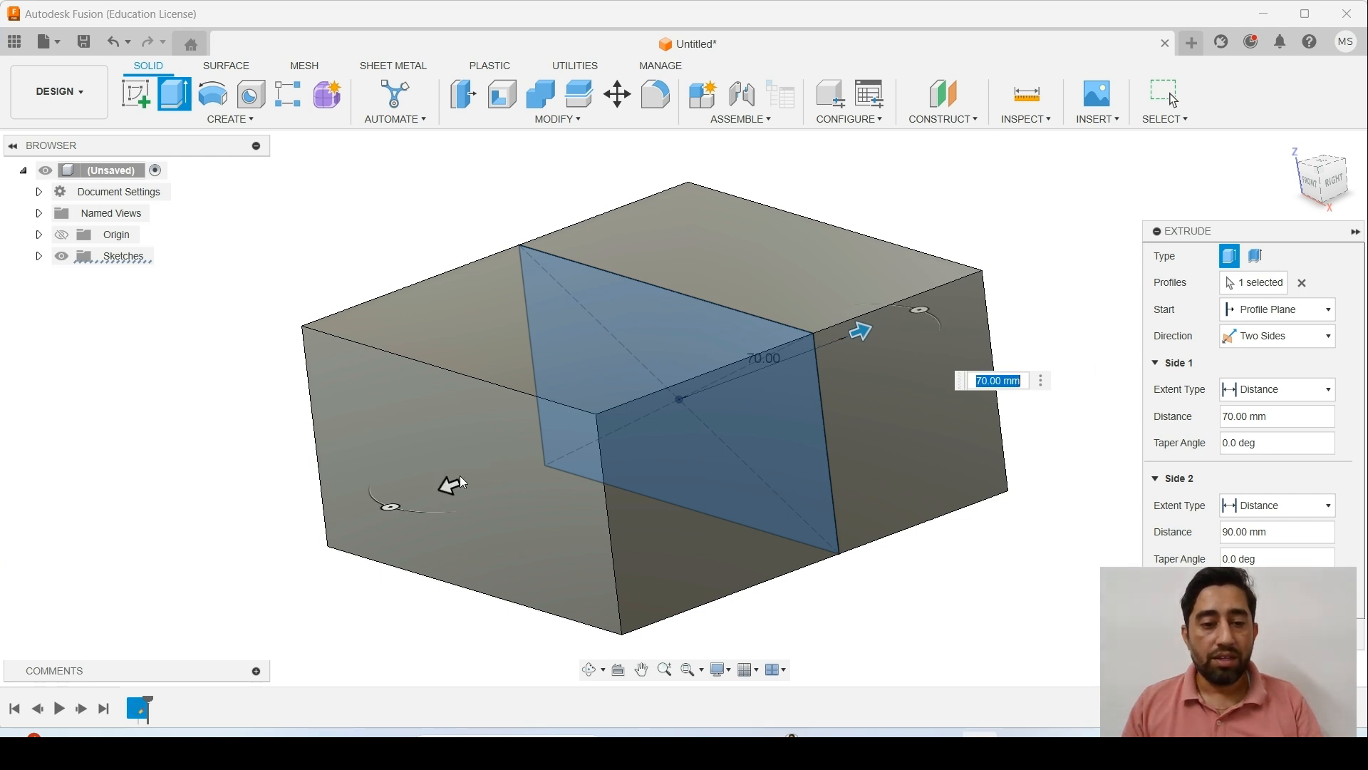
pyautogui.moveTo(449, 484); pyautogui.dragTo(547, 451)
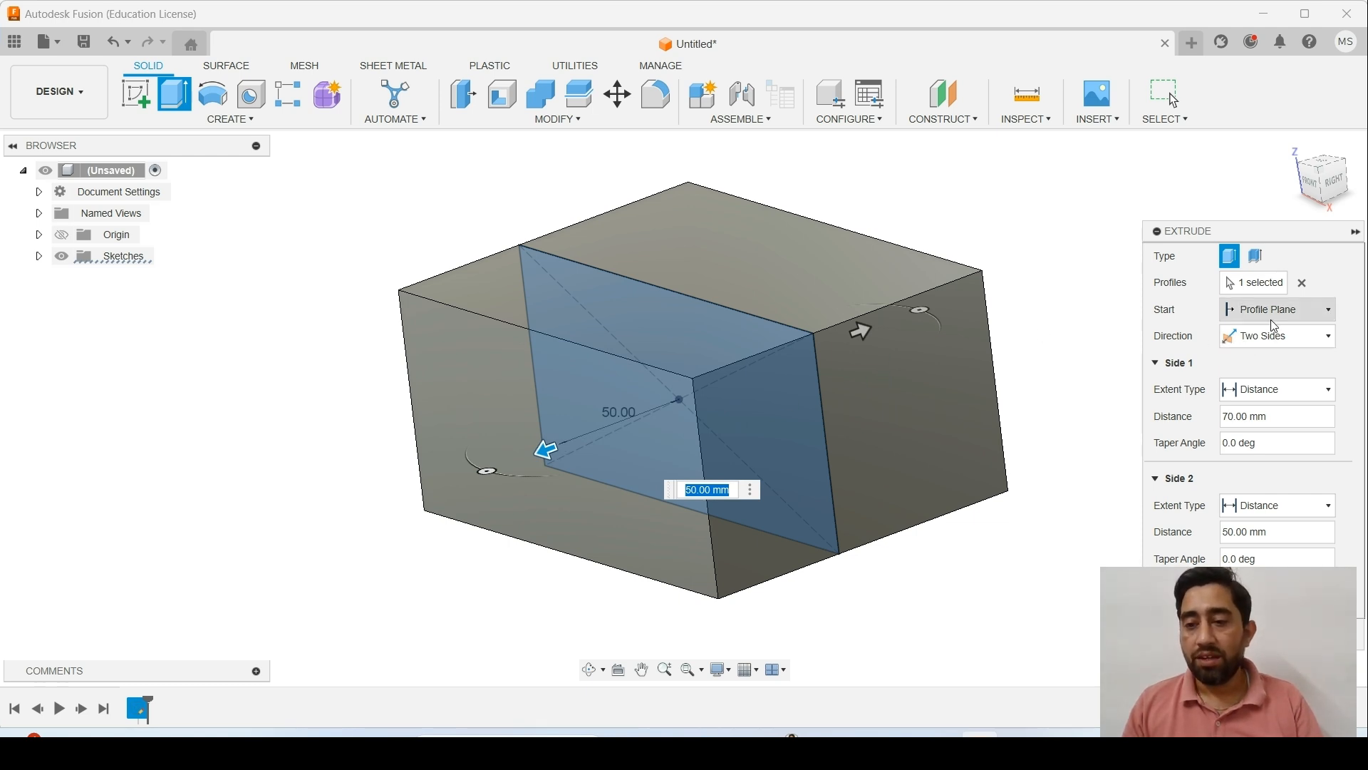
pyautogui.moveTo(545, 447); pyautogui.dragTo(469, 475)
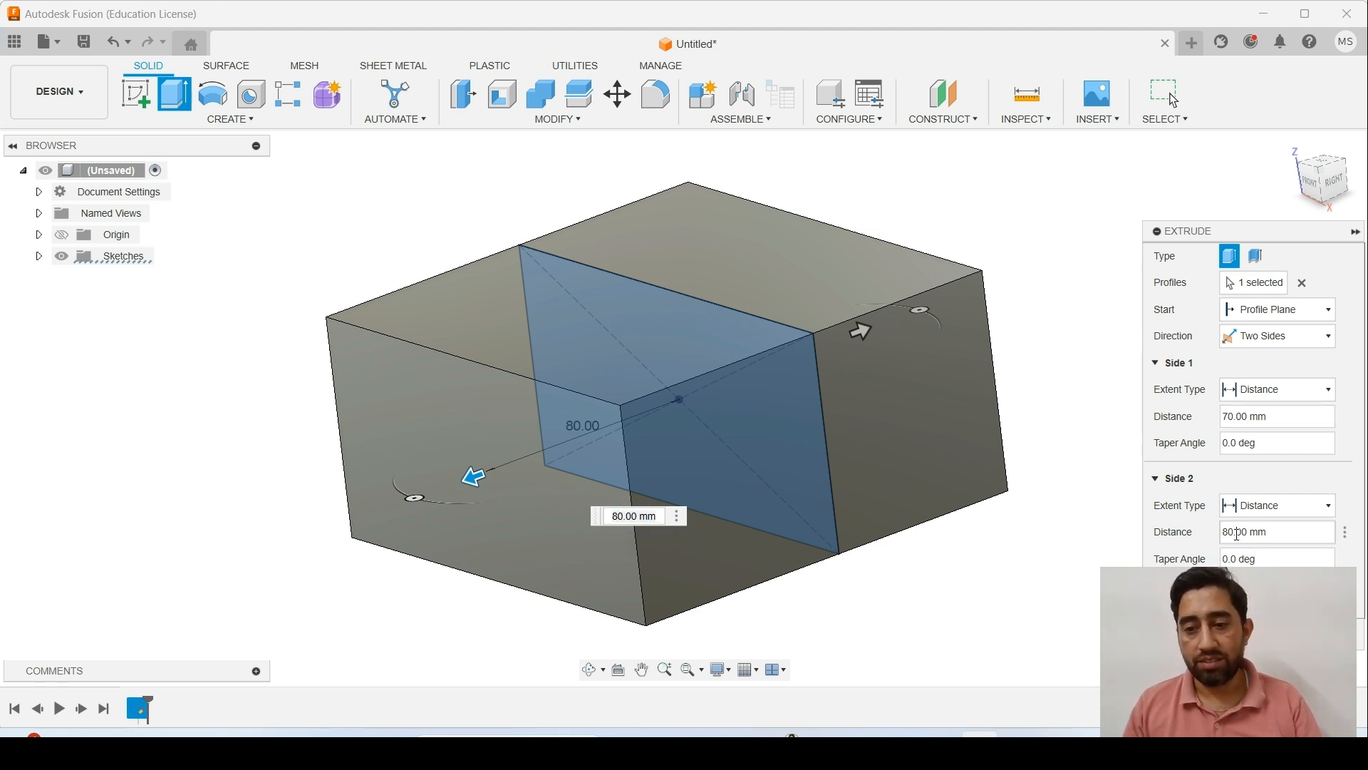
# - Set side 2 to 100 mm and side 1 to 60 mm, and shorten side 2 to 40 mm
pyautogui.moveTo(1229, 533); pyautogui.dragTo(1206, 536)
pyautogui.write('100')
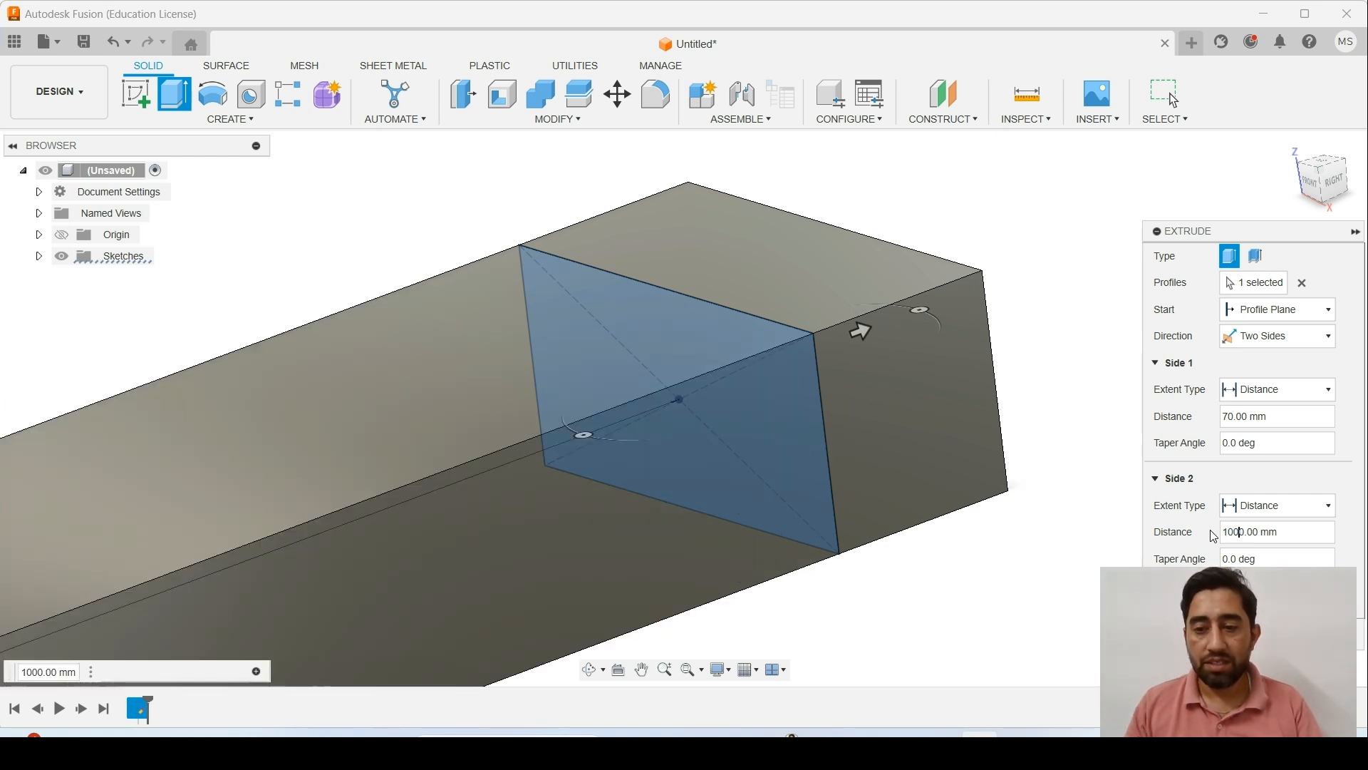
pyautogui.press('BackSpace')
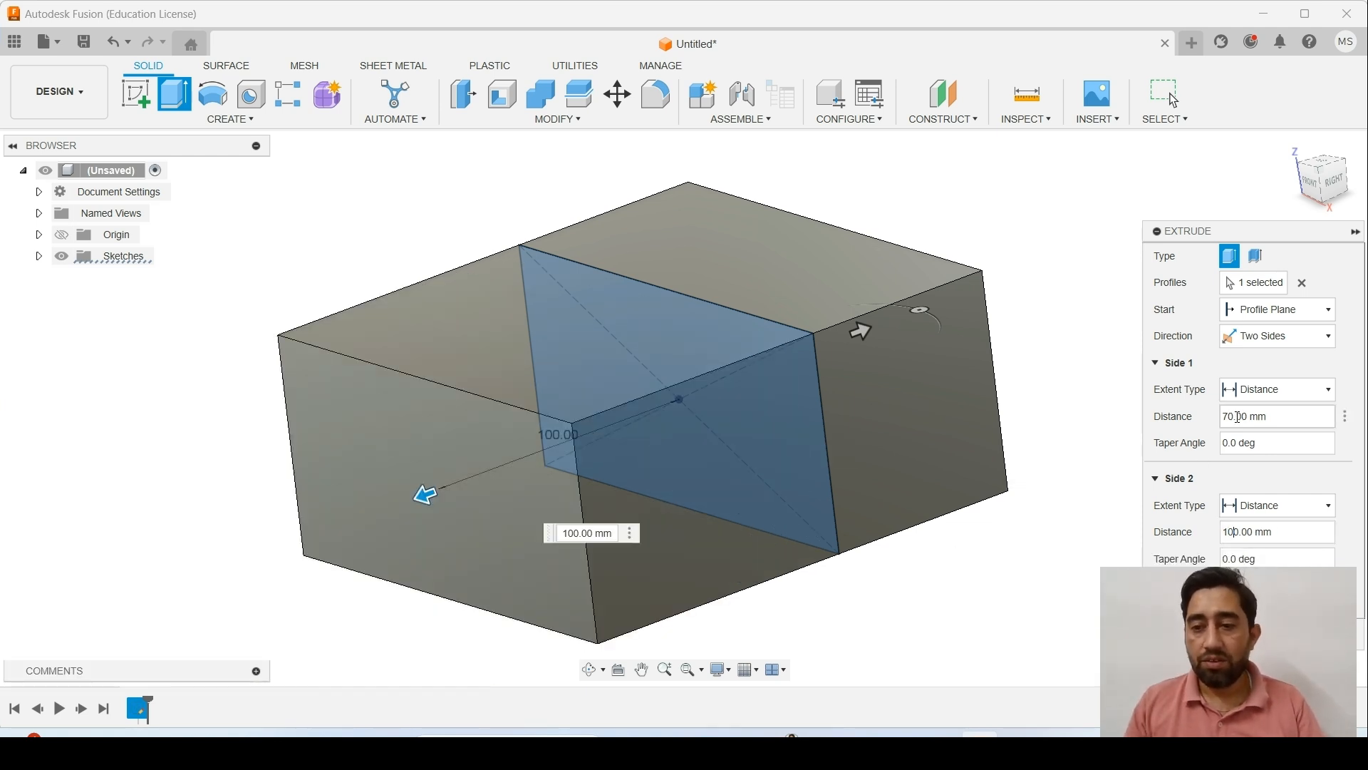
pyautogui.click(1230, 419)
pyautogui.press('BackSpace')
pyautogui.write('6')
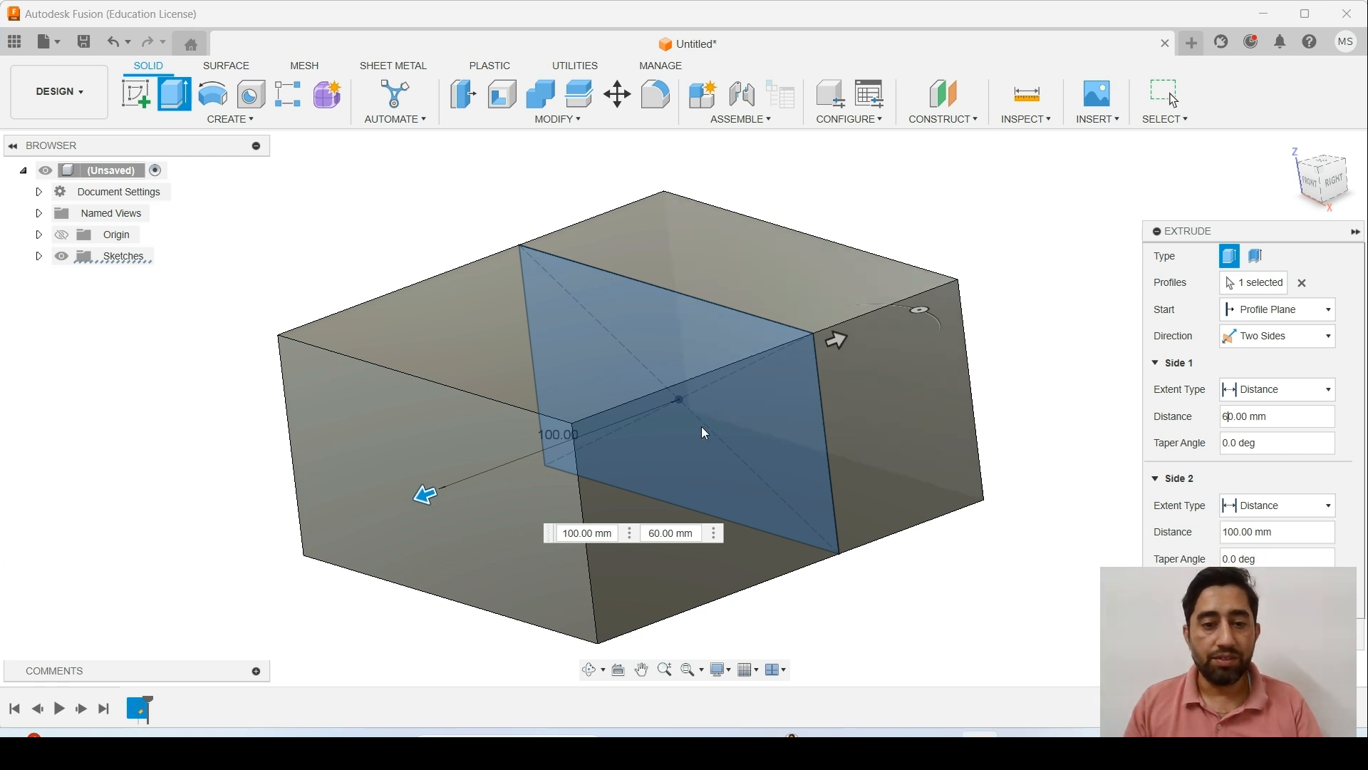
pyautogui.moveTo(427, 497); pyautogui.dragTo(577, 459)
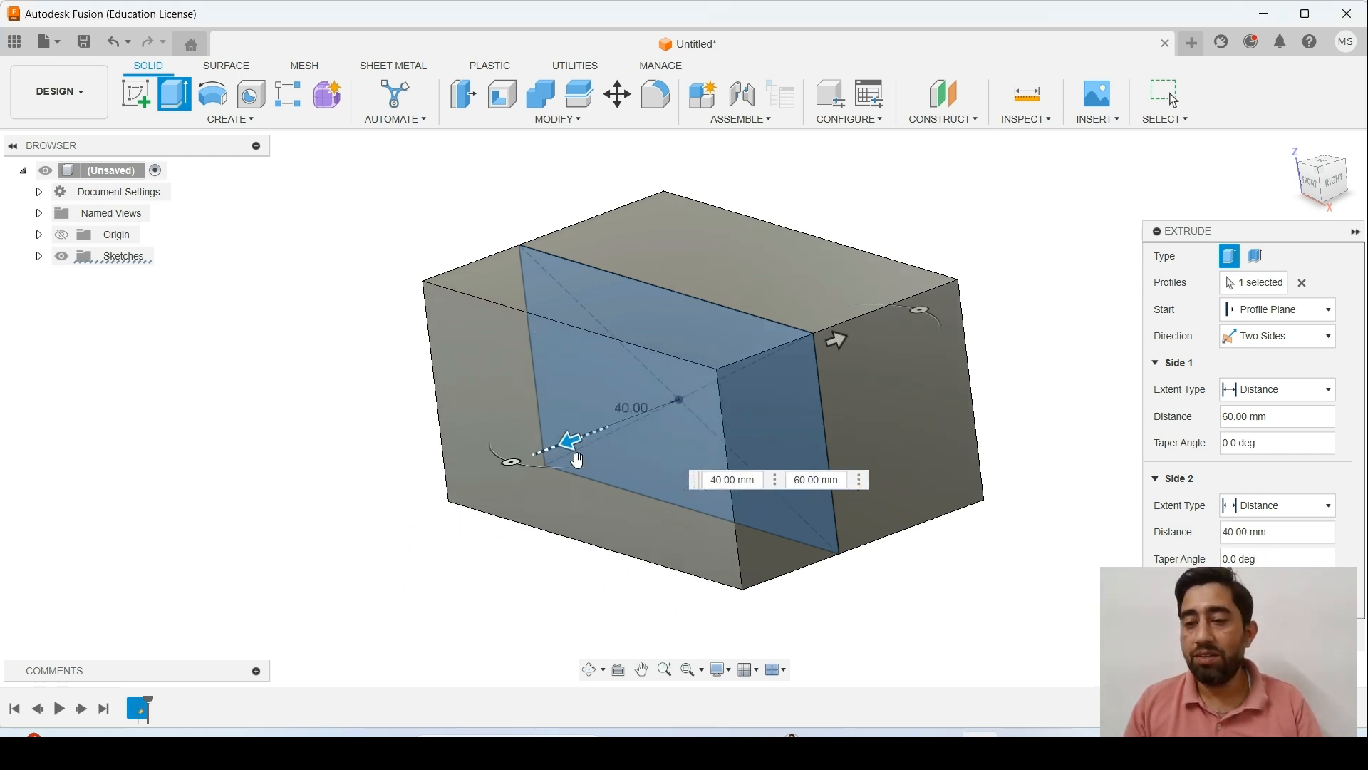
# - Make the extrusion symmetric with a distance of 20 mm, trying whole-length measurement and returning to half-length
pyautogui.click(1279, 338)
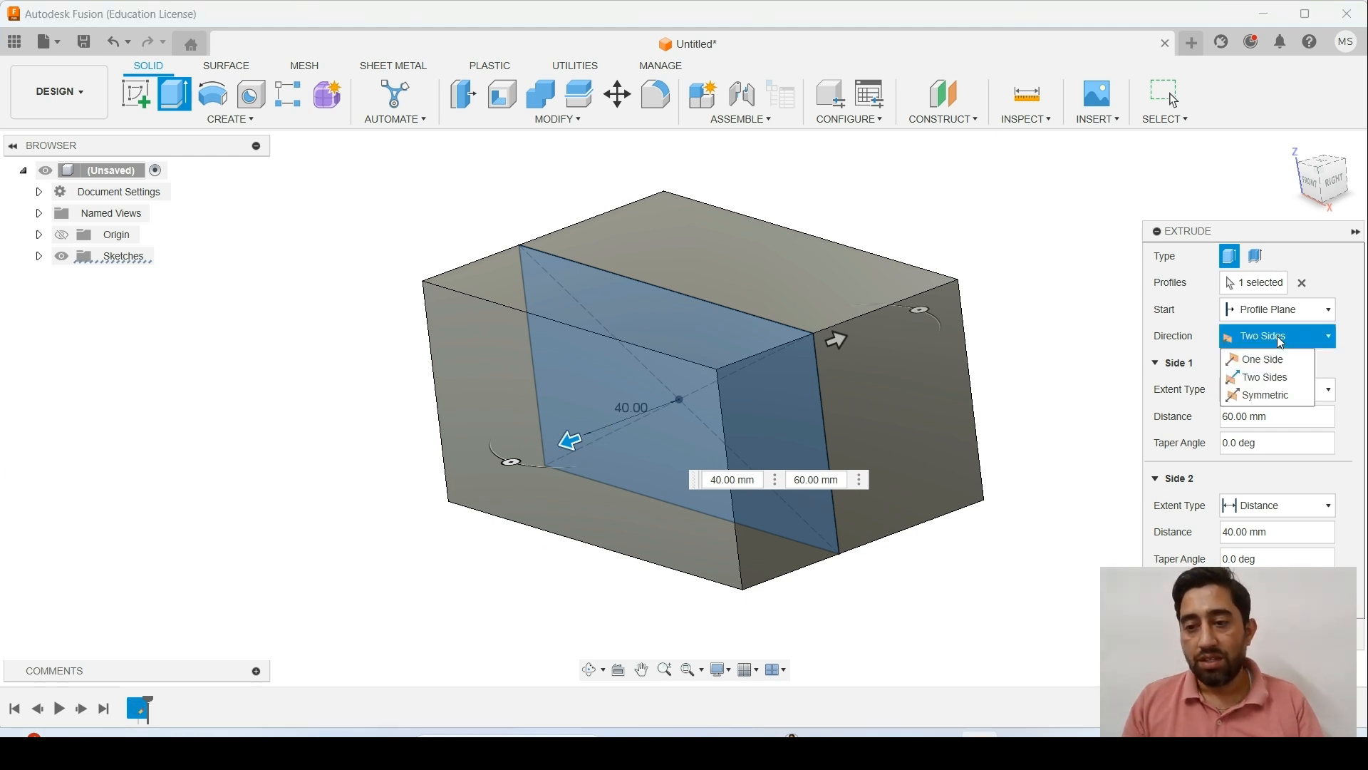
pyautogui.click(1265, 395)
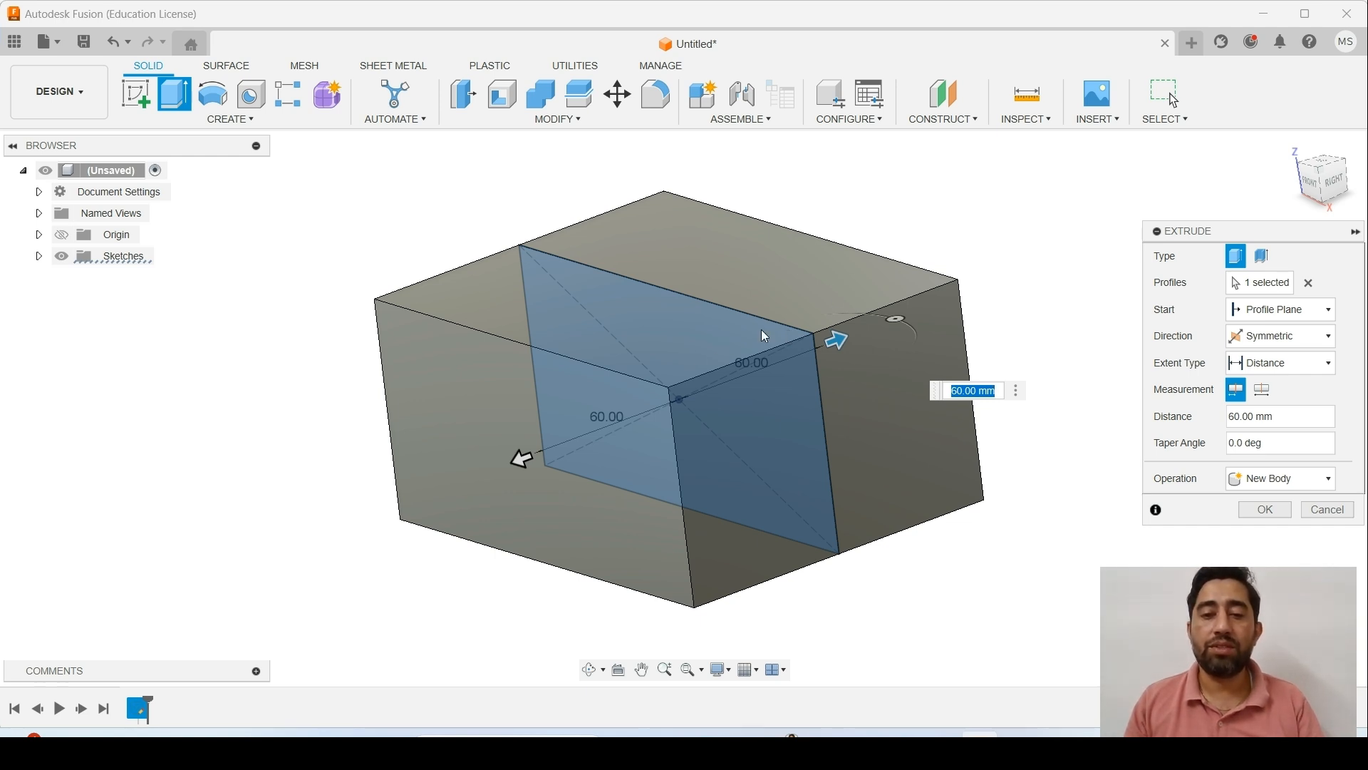
pyautogui.moveTo(526, 457); pyautogui.dragTo(625, 462)
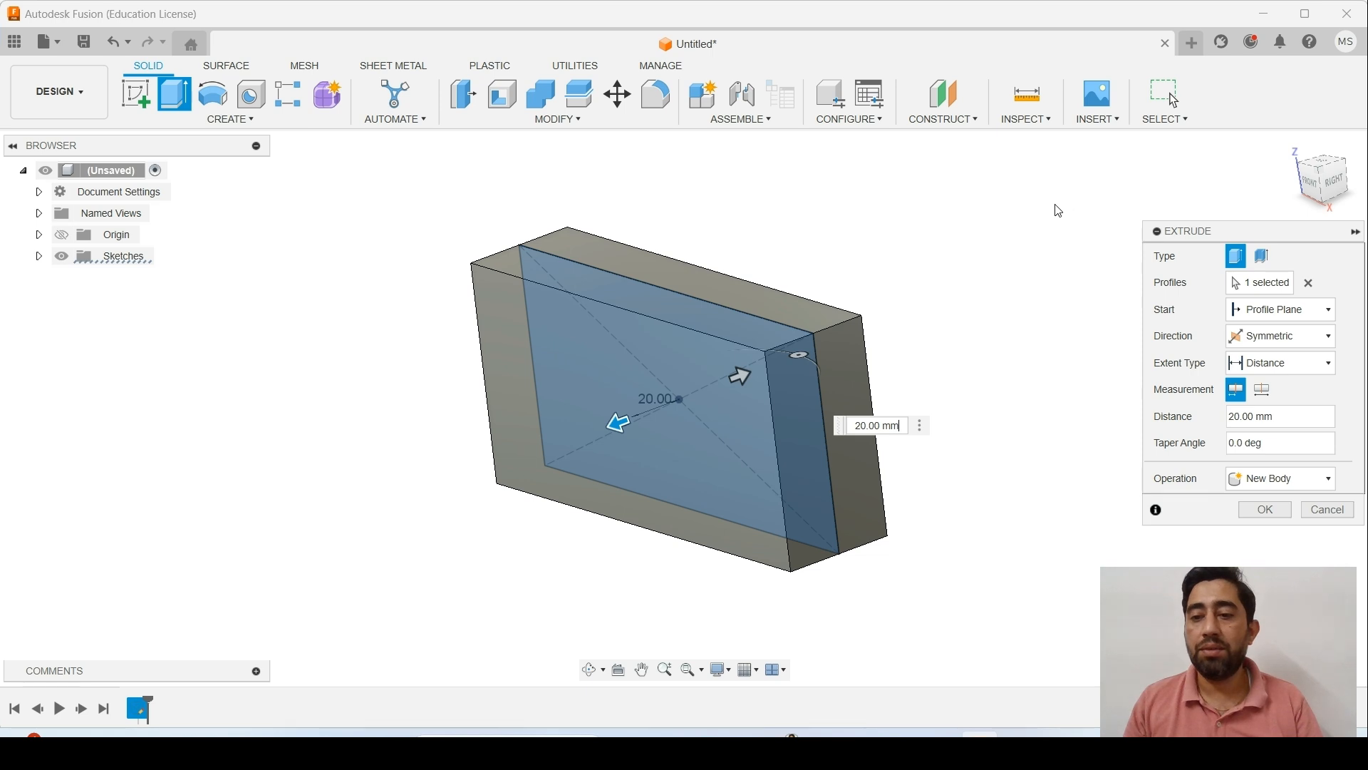
pyautogui.click(1273, 393)
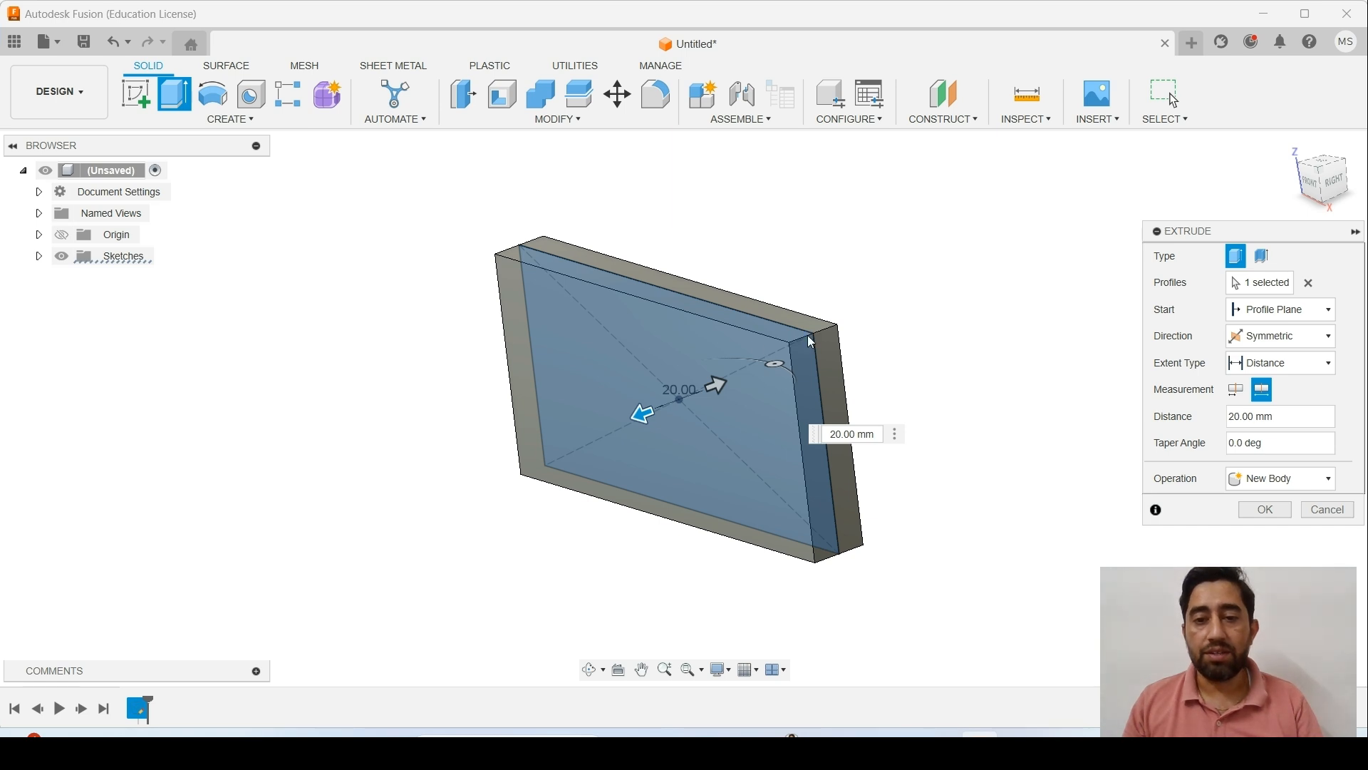
pyautogui.click(1236, 396)
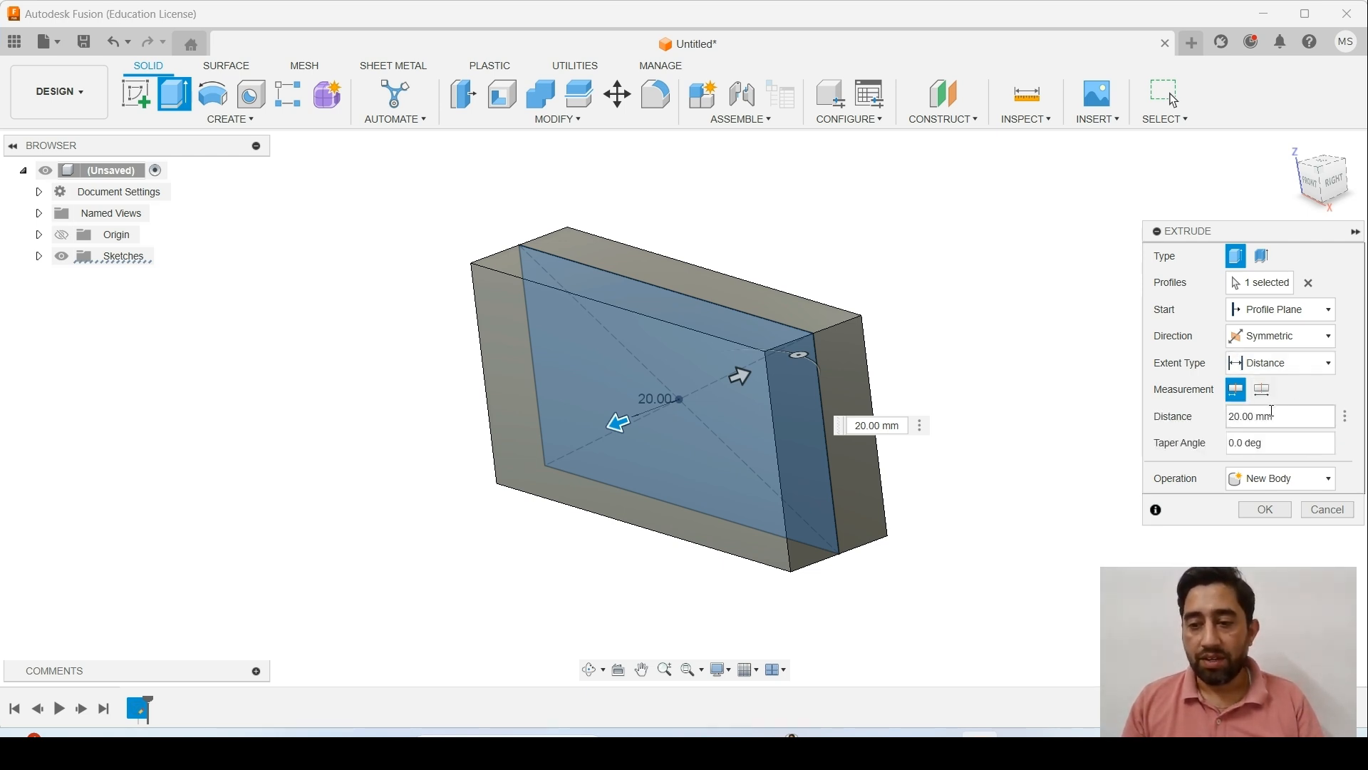
# - Set the symmetric distance to 30 mm measured over the whole length, checking the block's size in the Example 08 Word document
pyautogui.press('BackSpace')
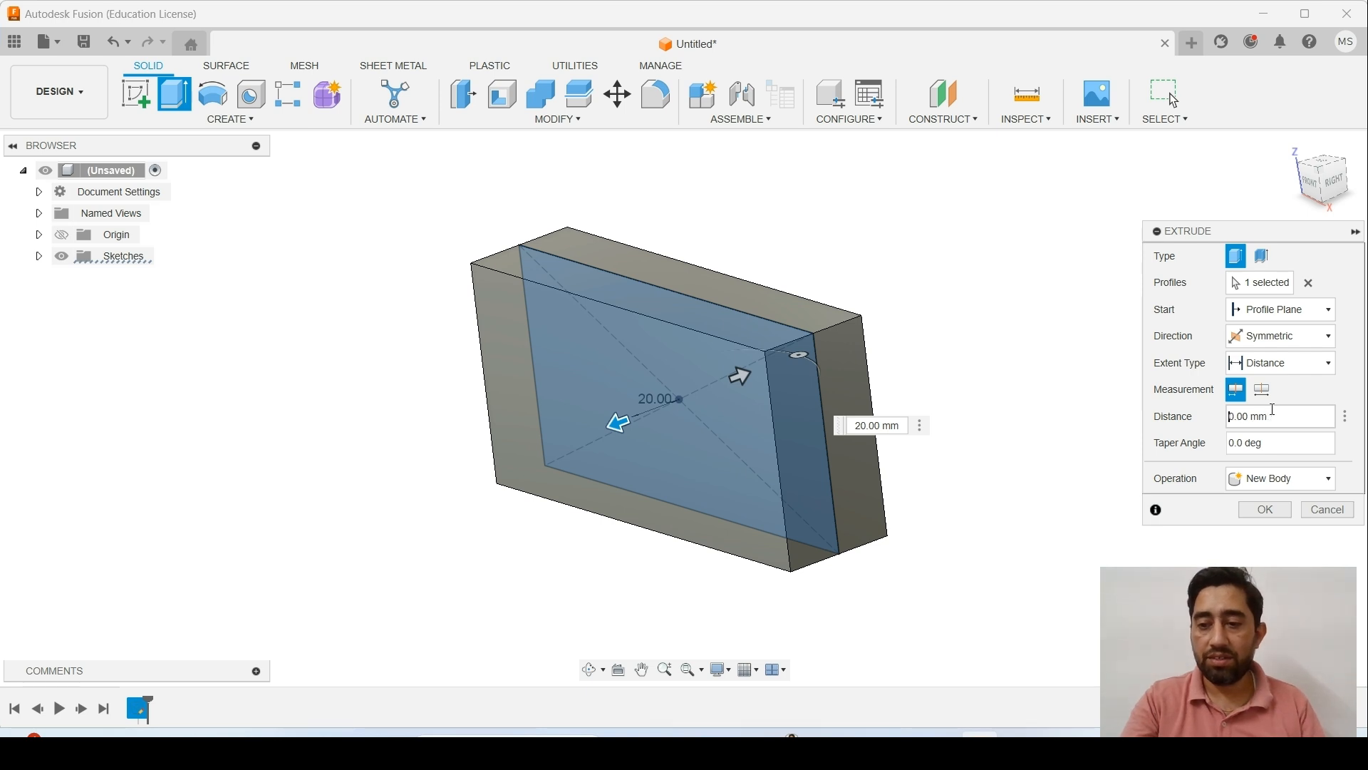
pyautogui.write('3')
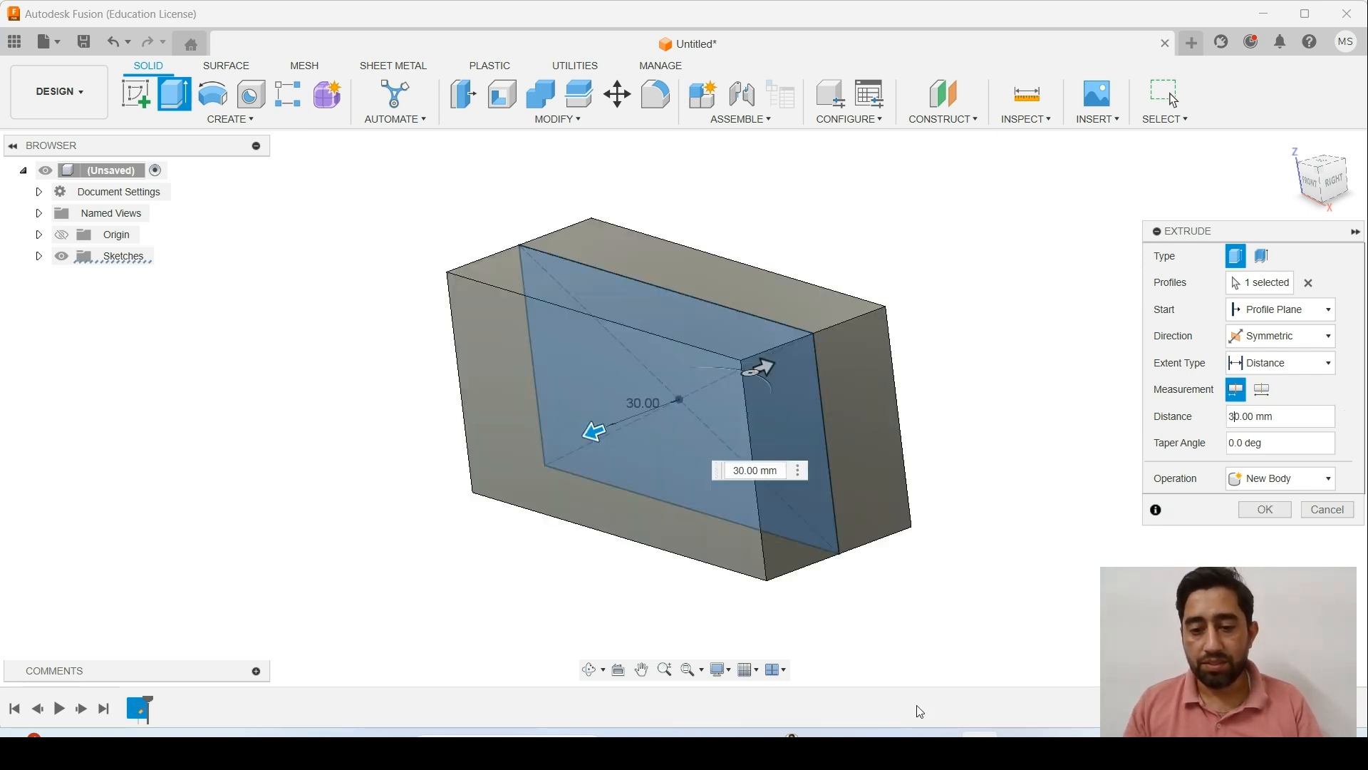
pyautogui.click(988, 735)
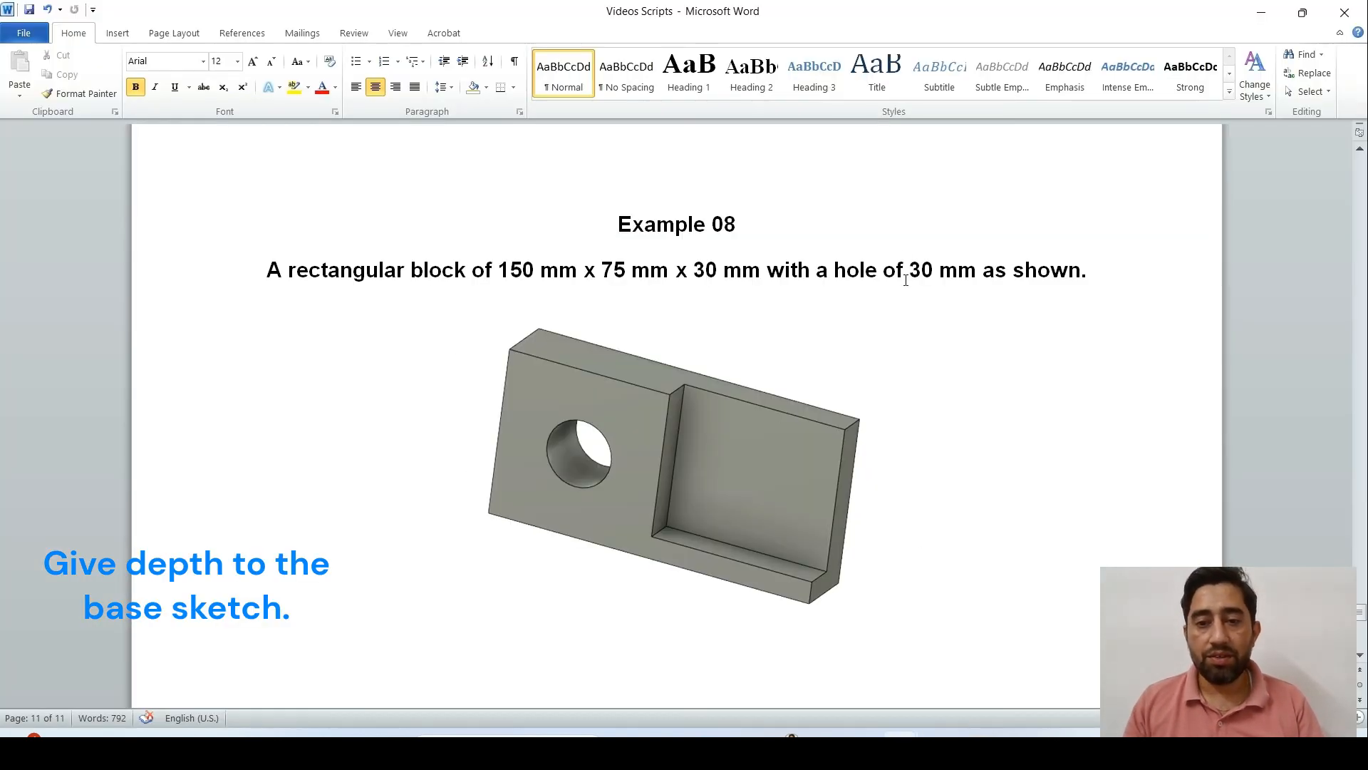
pyautogui.moveTo(695, 270); pyautogui.dragTo(742, 272)
pyautogui.click(981, 743)
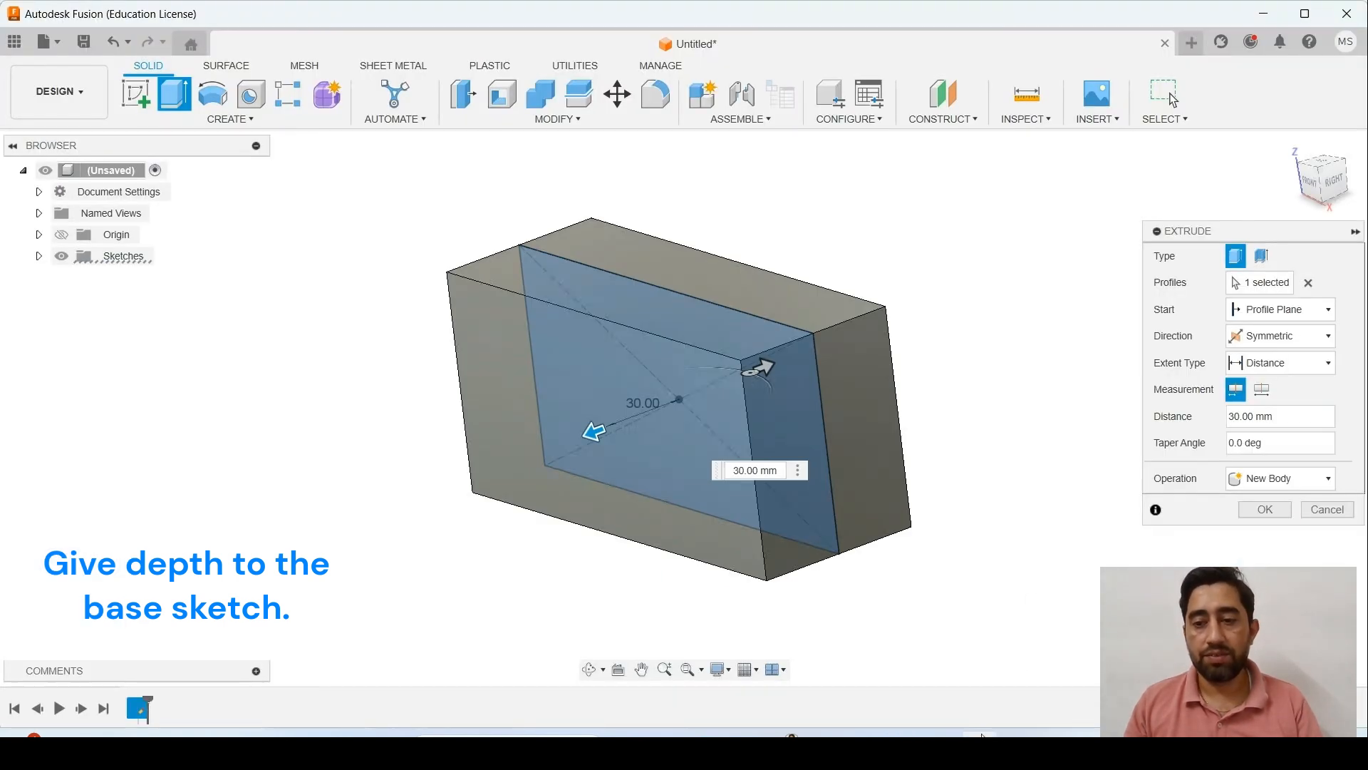
pyautogui.click(1261, 392)
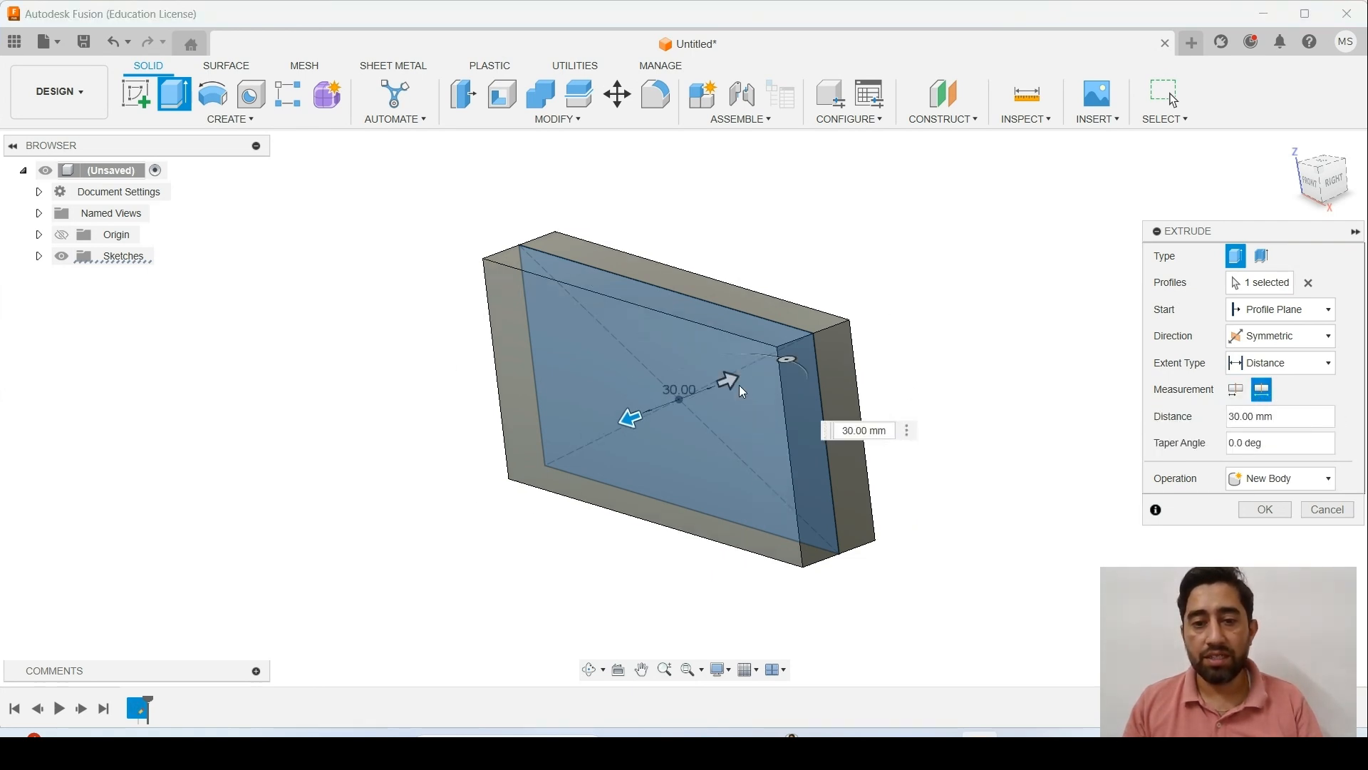
# - Apply a taper angle of 10 degrees to the symmetric extrusion and inspect the tapered sides edge-on
pyautogui.click(1232, 444)
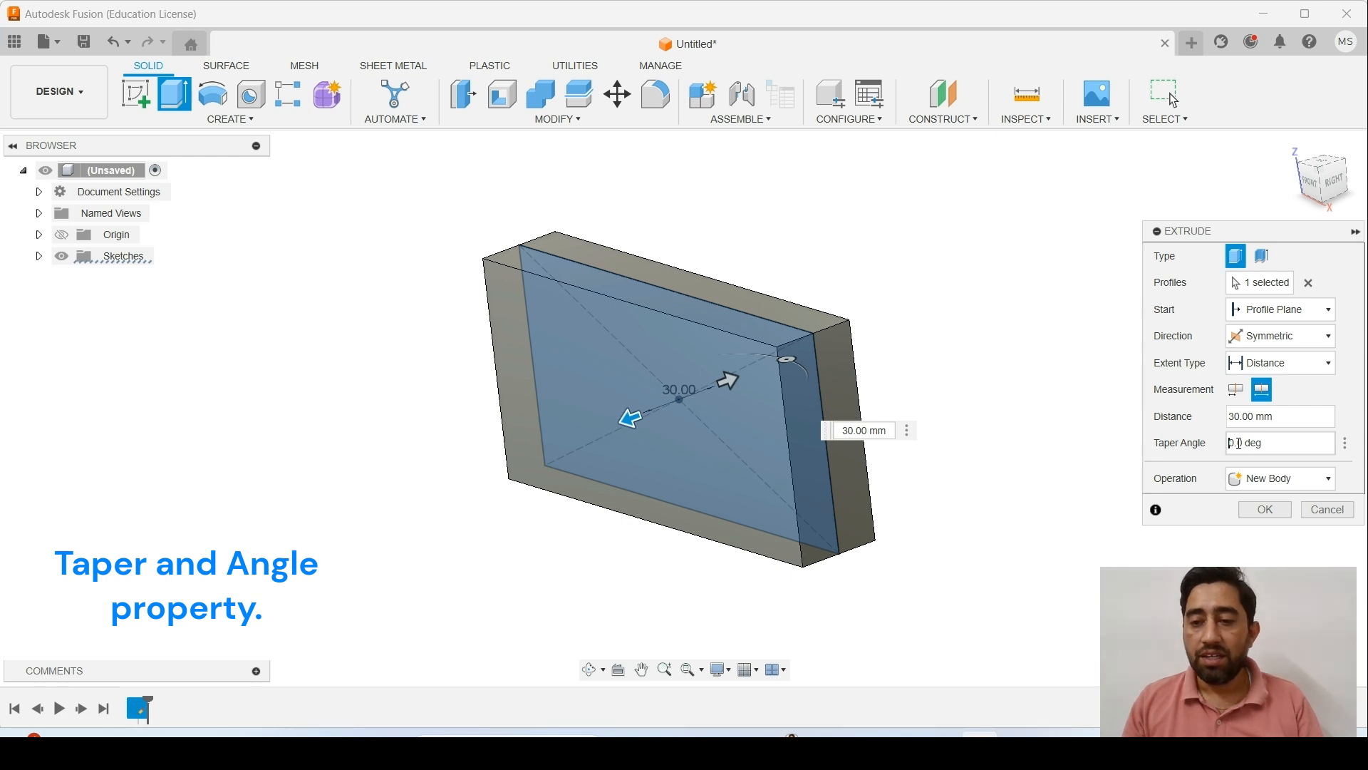
pyautogui.write('1')
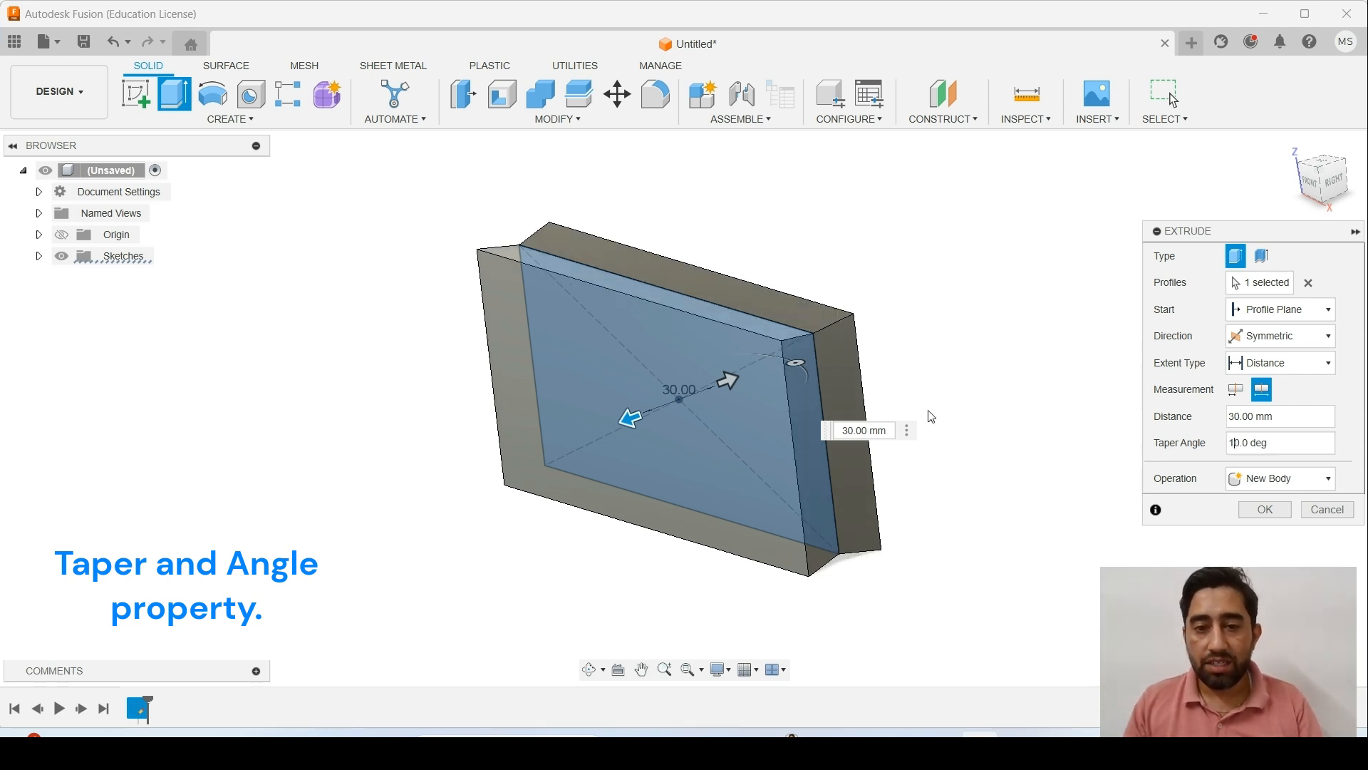
pyautogui.scroll(3, 740, 322)
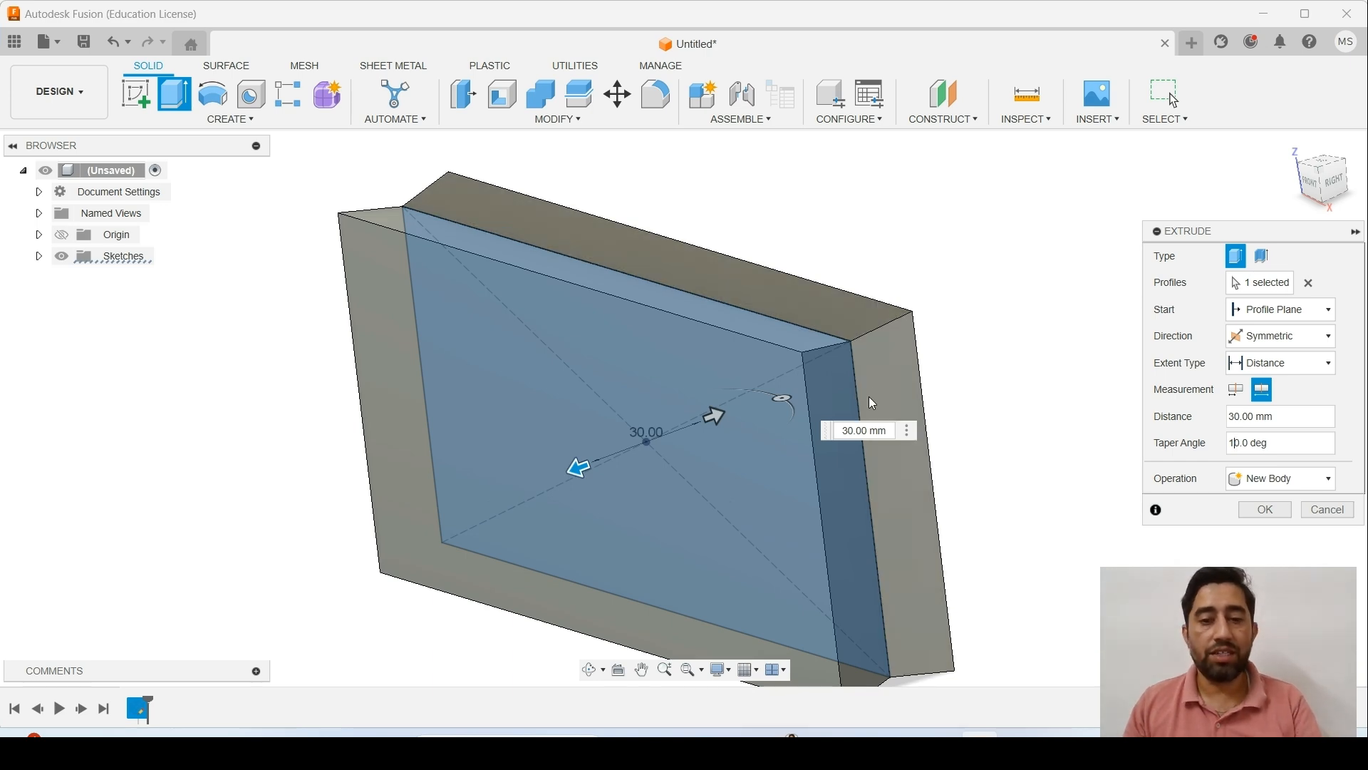
pyautogui.keyDown('shift'); pyautogui.moveTo(866, 392); pyautogui.dragTo(816, 380, button='middle'); pyautogui.keyUp('shift')
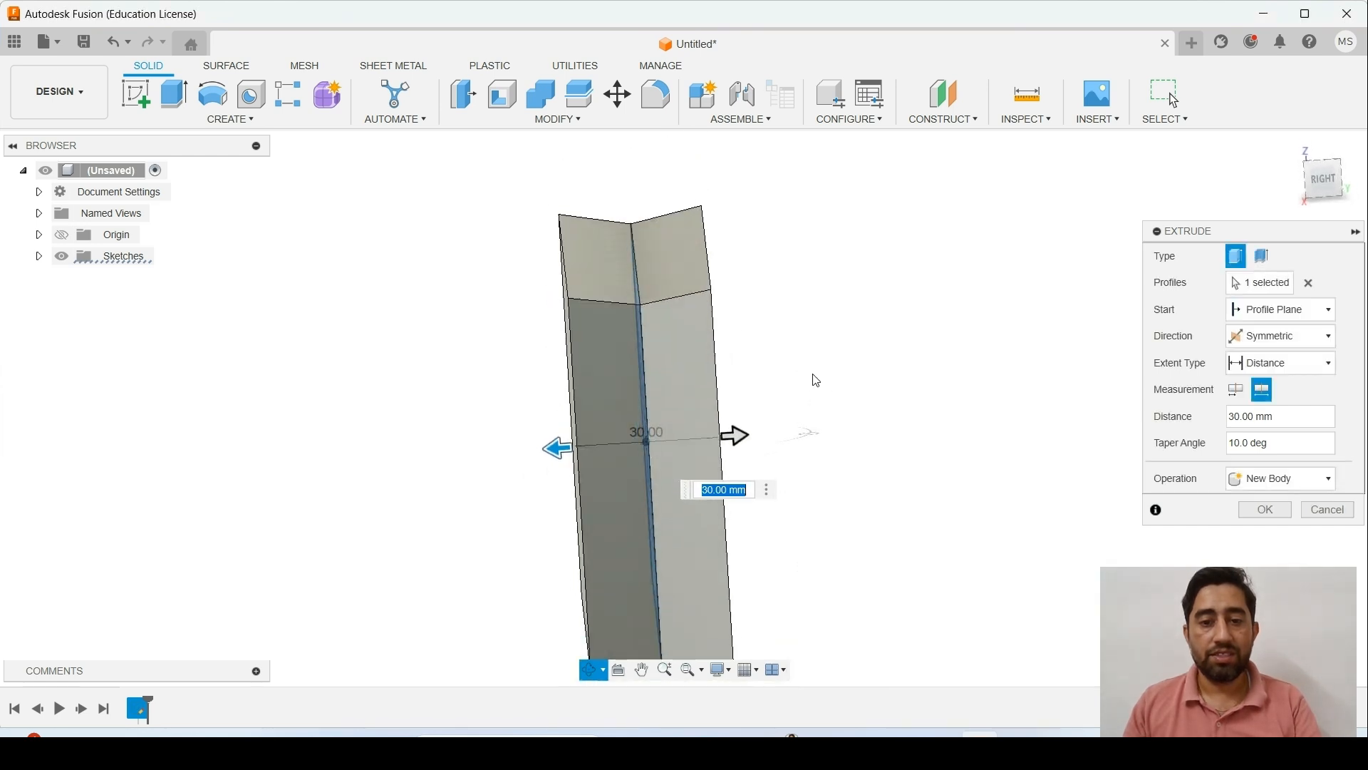
# - Reverse the extrusion's taper angle to -10 degrees and inspect the shape from several sides and the home view
pyautogui.click(1230, 444)
pyautogui.write('-')
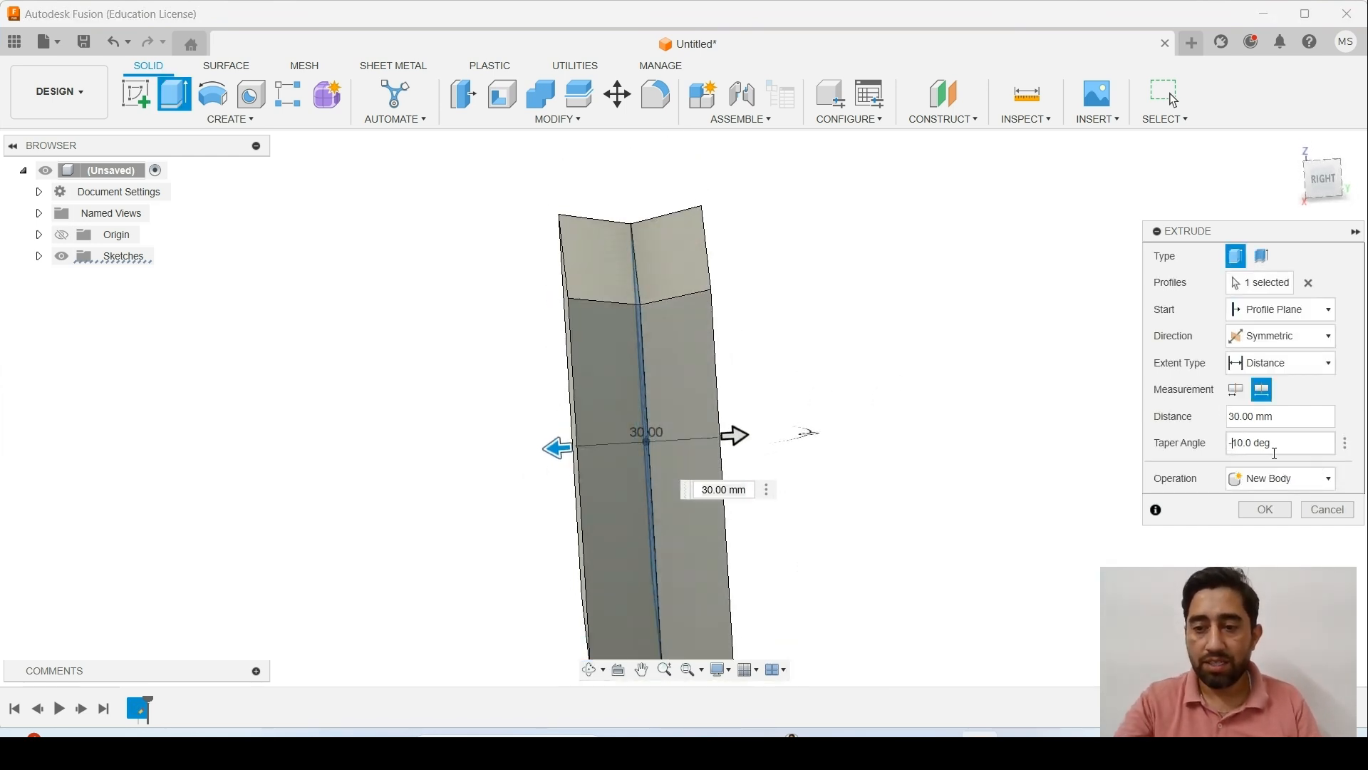
pyautogui.keyDown('shift'); pyautogui.moveTo(544, 213); pyautogui.dragTo(672, 229, button='middle'); pyautogui.keyUp('shift')
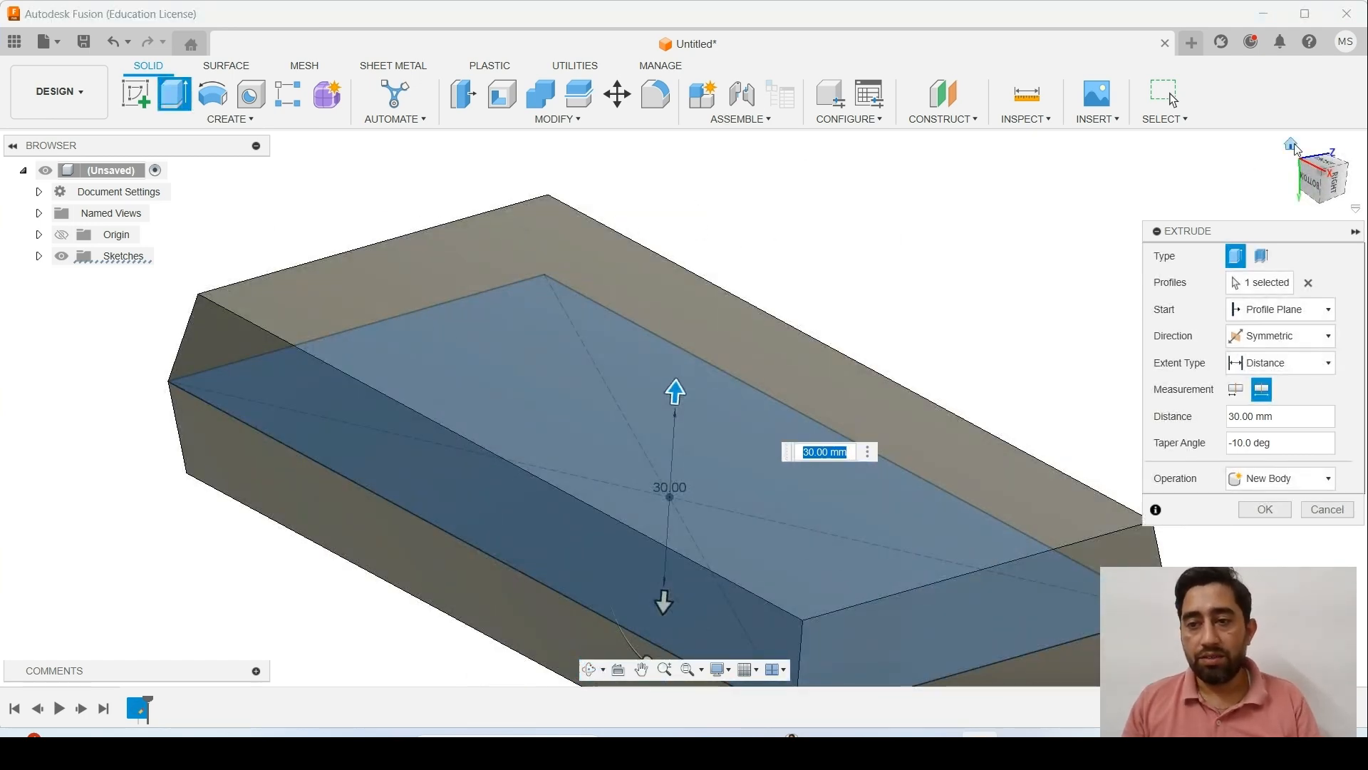
pyautogui.click(1291, 145)
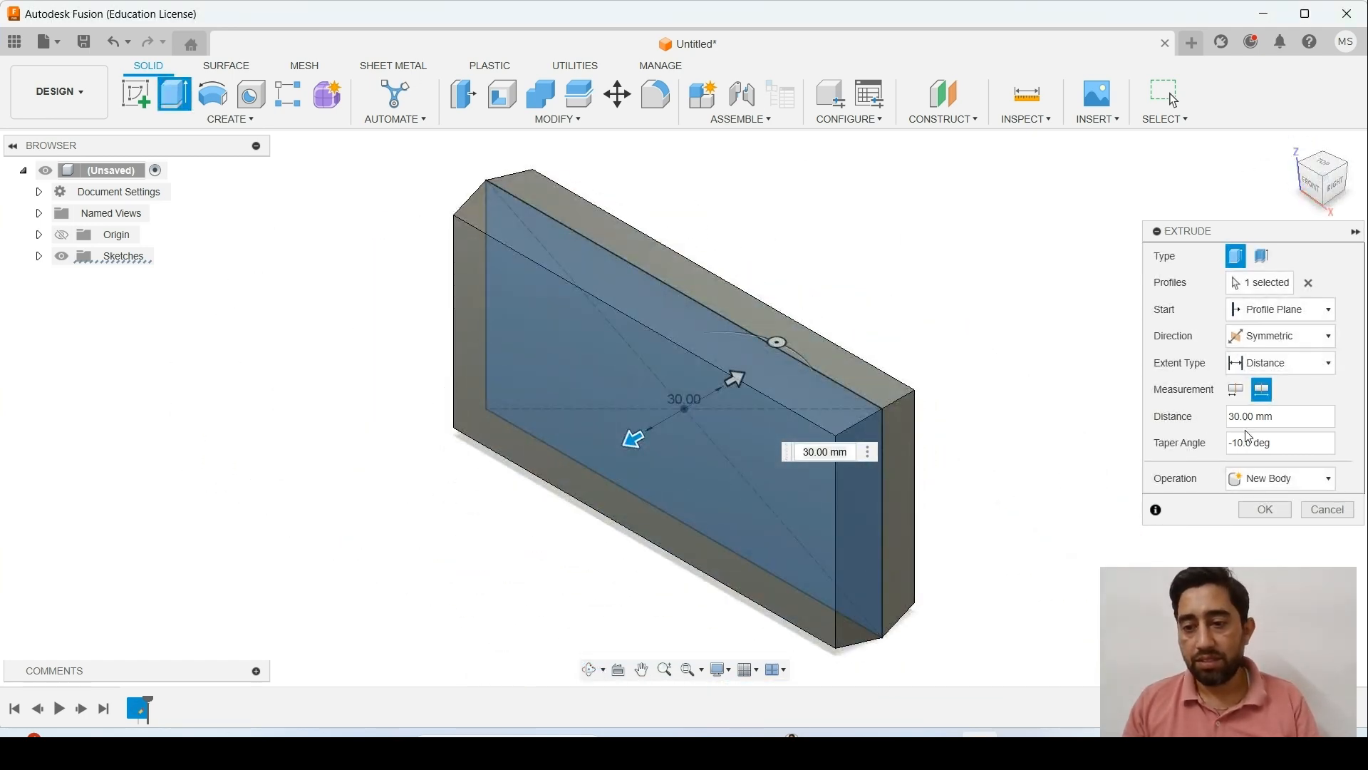
# - Reset the taper angle to 0 degrees and stretch the symmetric extrusion to a whole-length distance of 50 mm
pyautogui.moveTo(1239, 442); pyautogui.dragTo(1208, 452)
pyautogui.write('0')
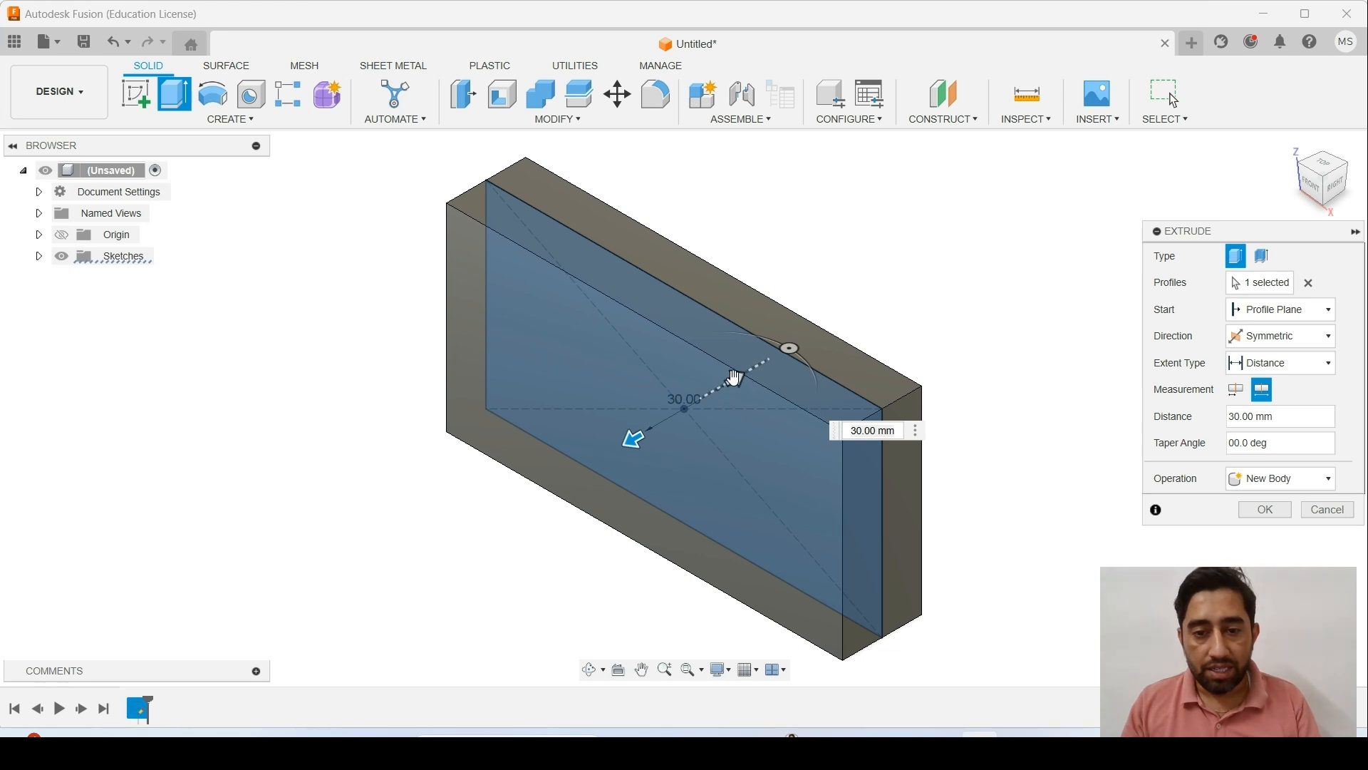
pyautogui.moveTo(737, 378); pyautogui.dragTo(789, 345)
pyautogui.tripleClick(899, 415)
pyautogui.doubleClick(1255, 444)
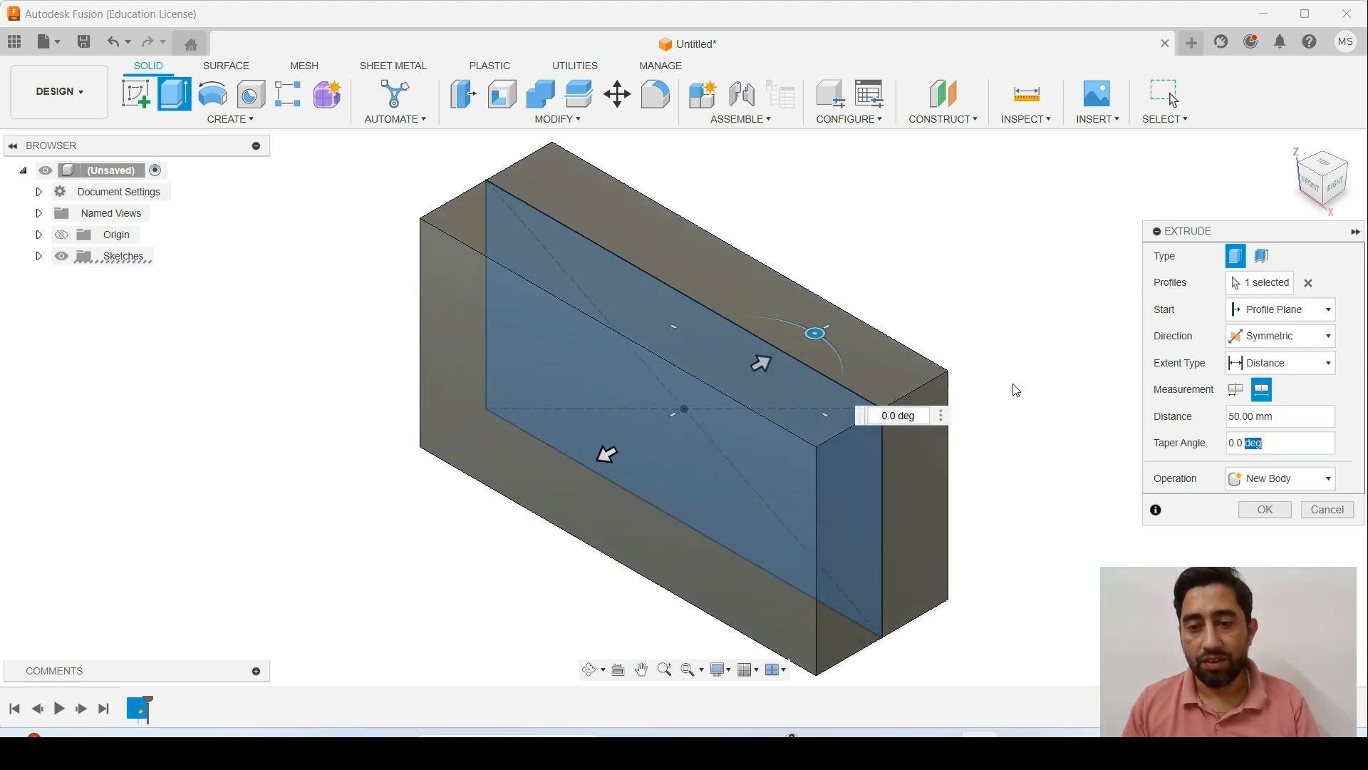
pyautogui.moveTo(815, 333); pyautogui.dragTo(846, 322)
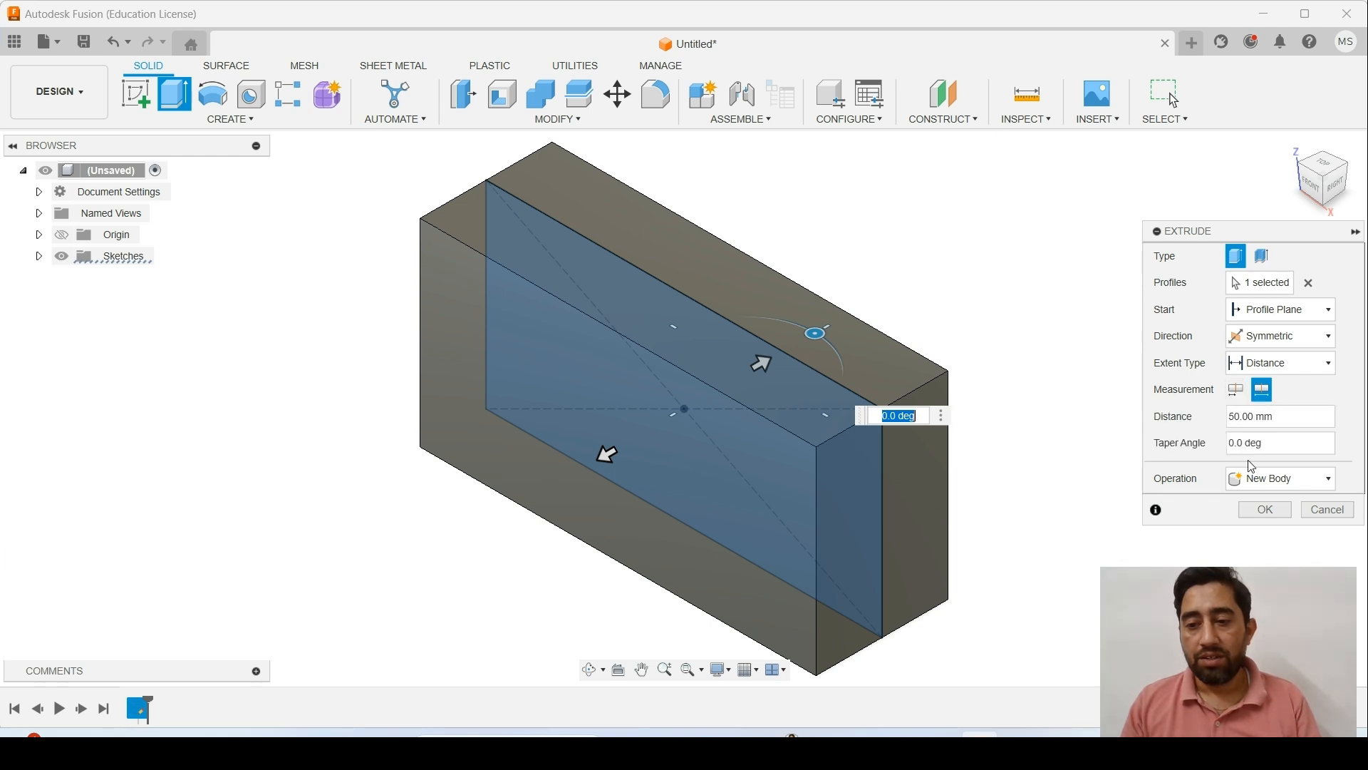
# - Set the symmetric extrusion's whole-length distance to 30 mm and switch it to Thin Extrude, inspecting the hollow frame
pyautogui.write('3')
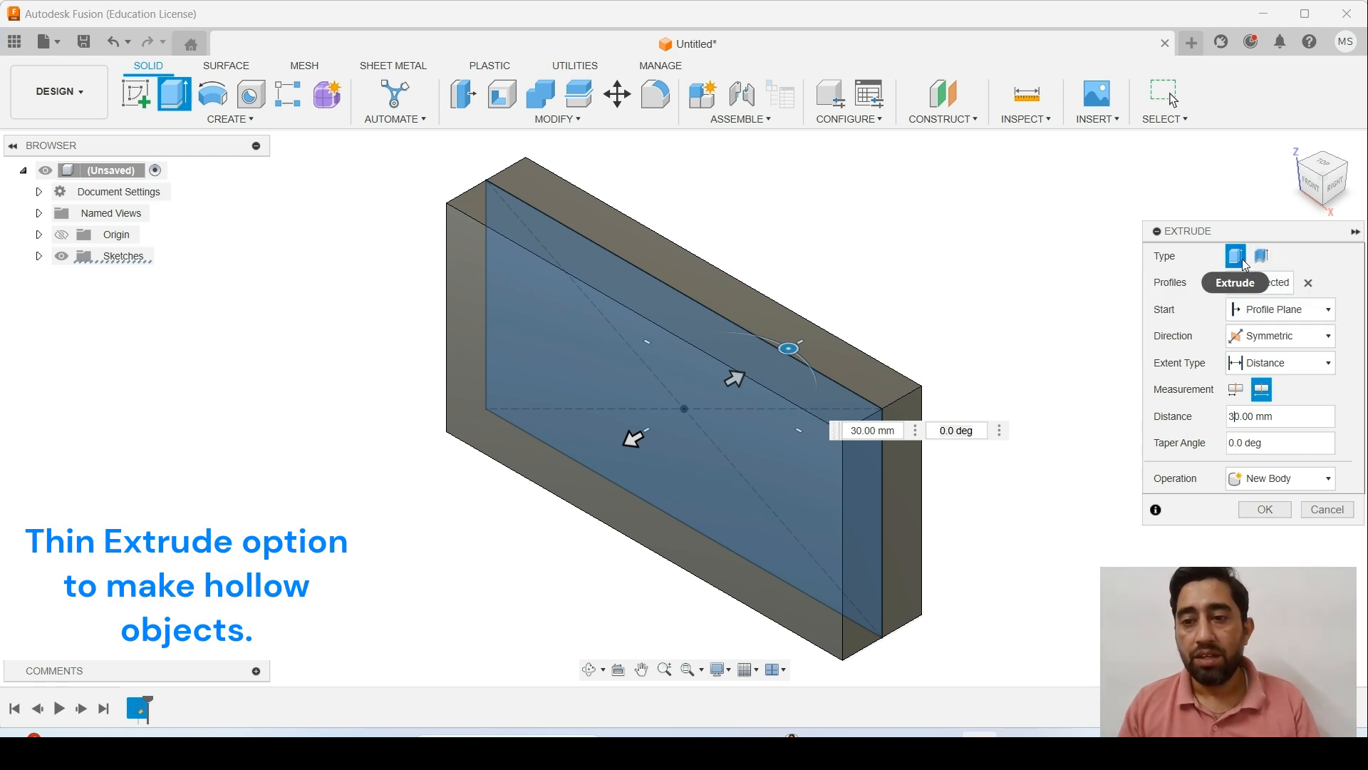
pyautogui.click(1262, 257)
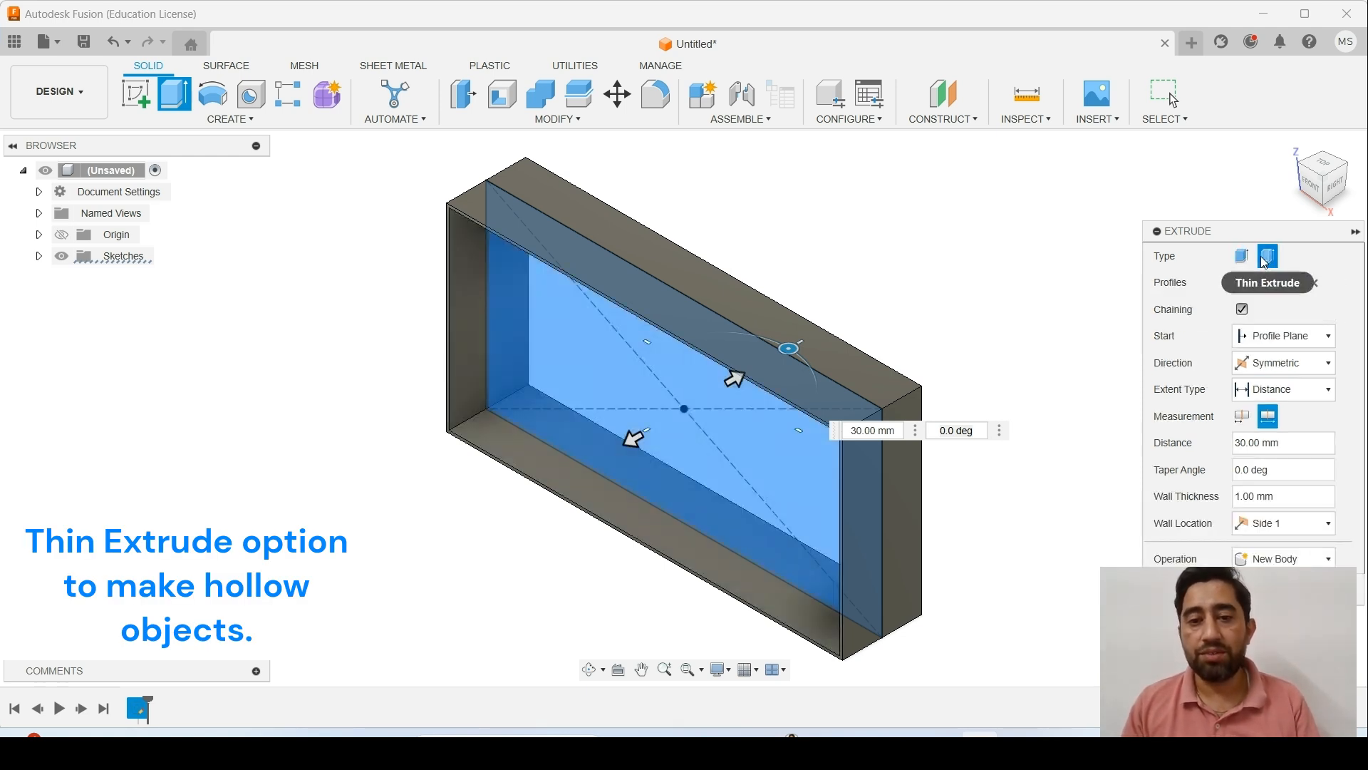
pyautogui.keyDown('shift'); pyautogui.moveTo(790, 491); pyautogui.dragTo(825, 417, button='middle'); pyautogui.keyUp('shift')
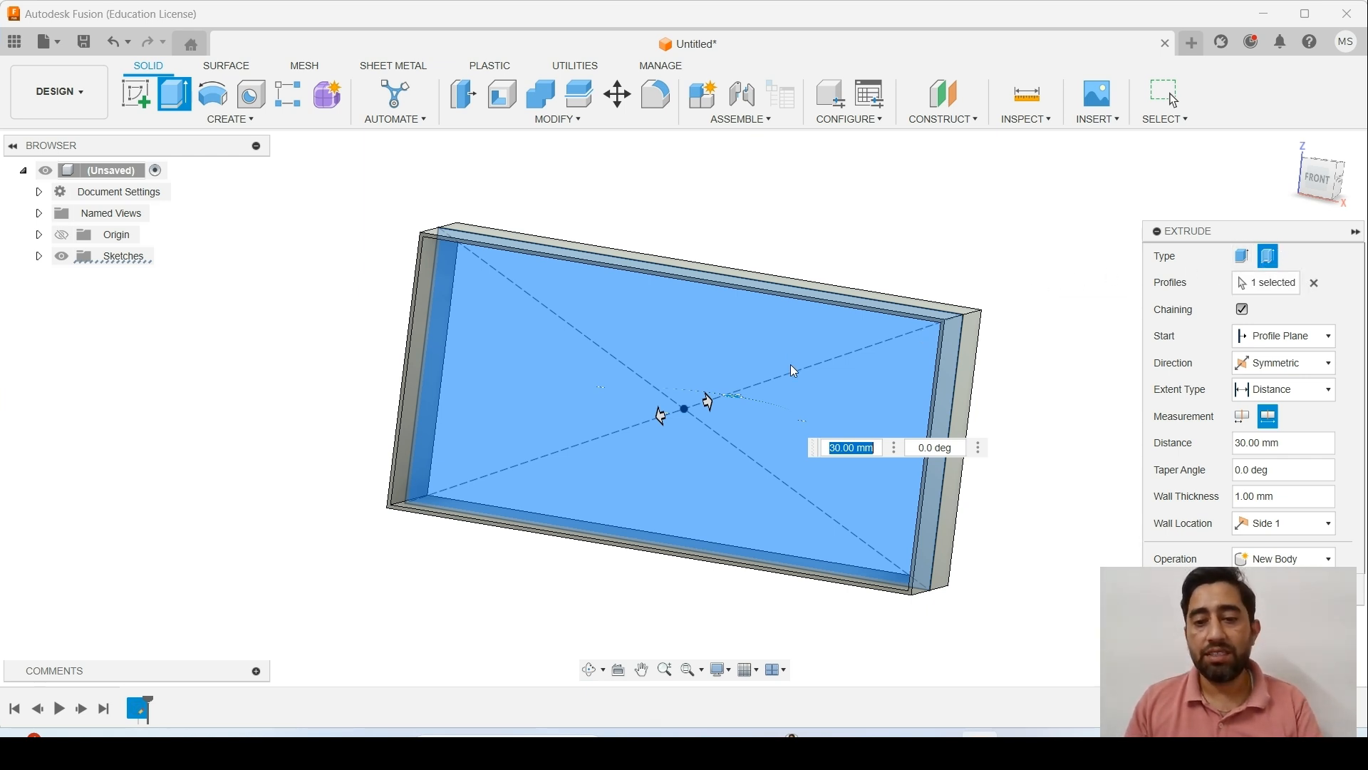
pyautogui.keyDown('shift'); pyautogui.moveTo(773, 419); pyautogui.dragTo(993, 421, button='middle'); pyautogui.keyUp('shift')
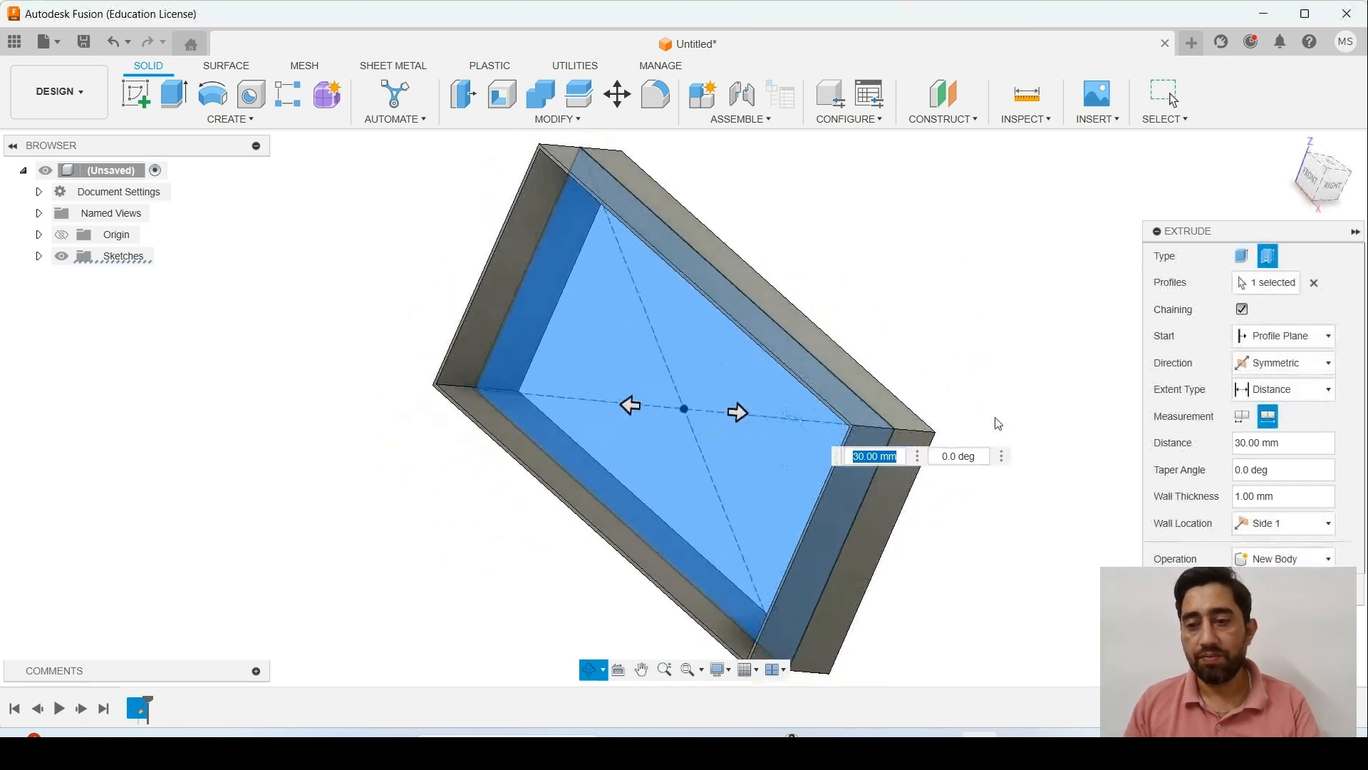
# - Set the thin extrusion's wall thickness to 2 mm and inspect the walls
pyautogui.click(1240, 496)
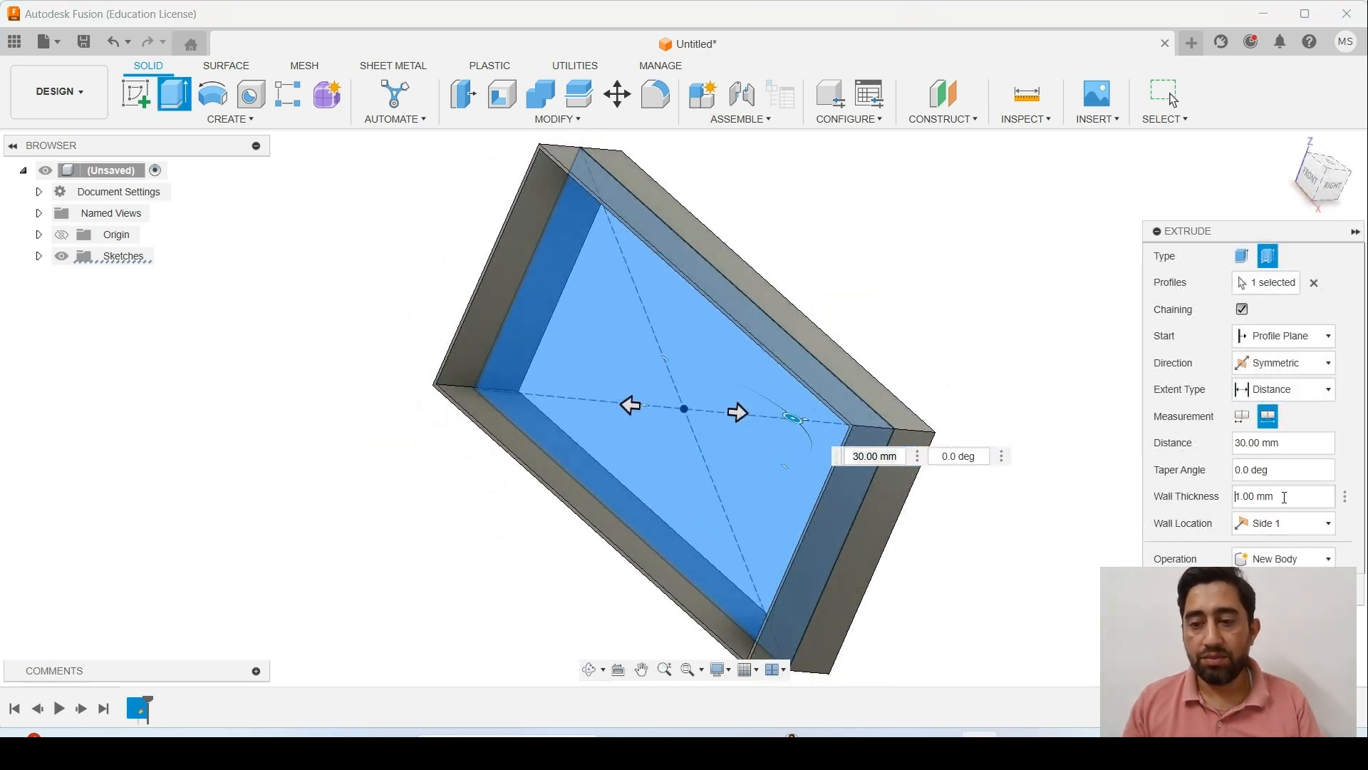
pyautogui.press('BackSpace')
pyautogui.write('2')
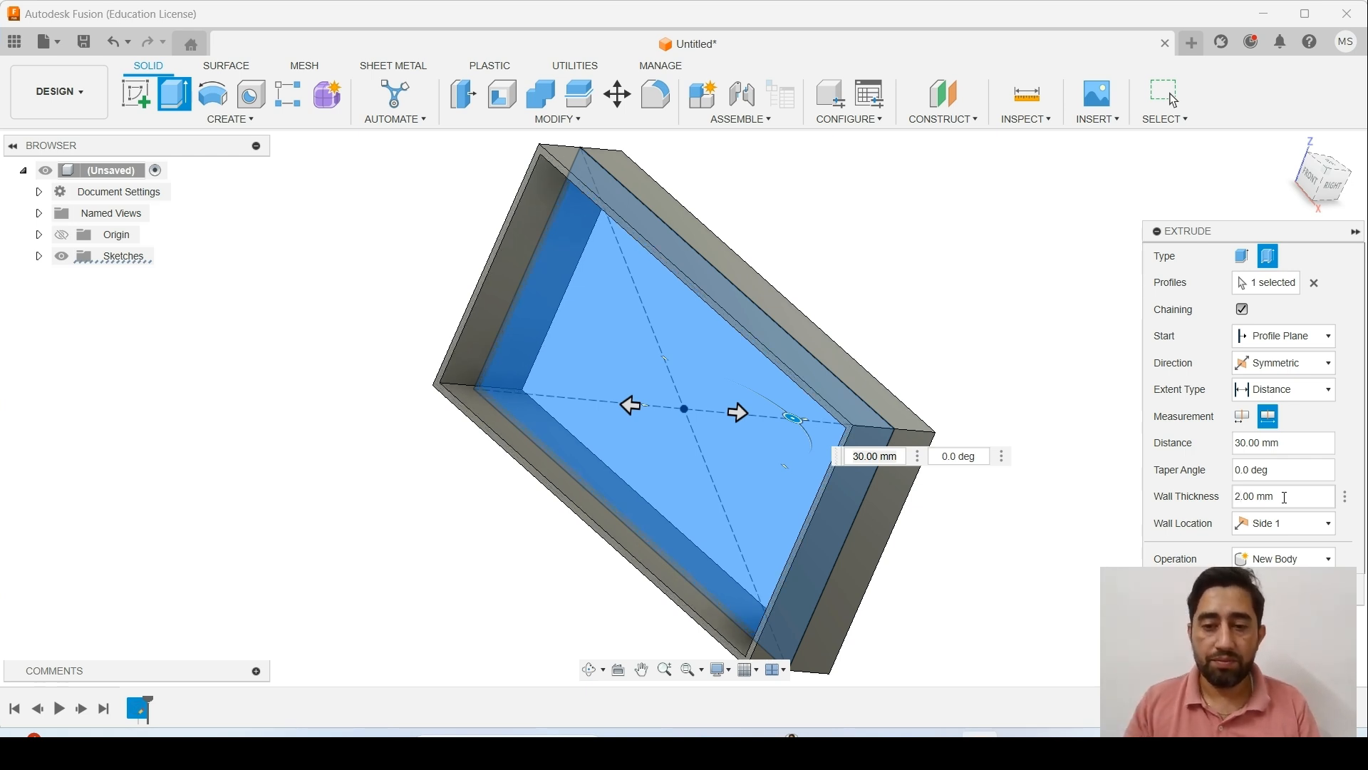
pyautogui.keyDown('shift'); pyautogui.moveTo(747, 421); pyautogui.dragTo(804, 407, button='middle'); pyautogui.keyUp('shift')
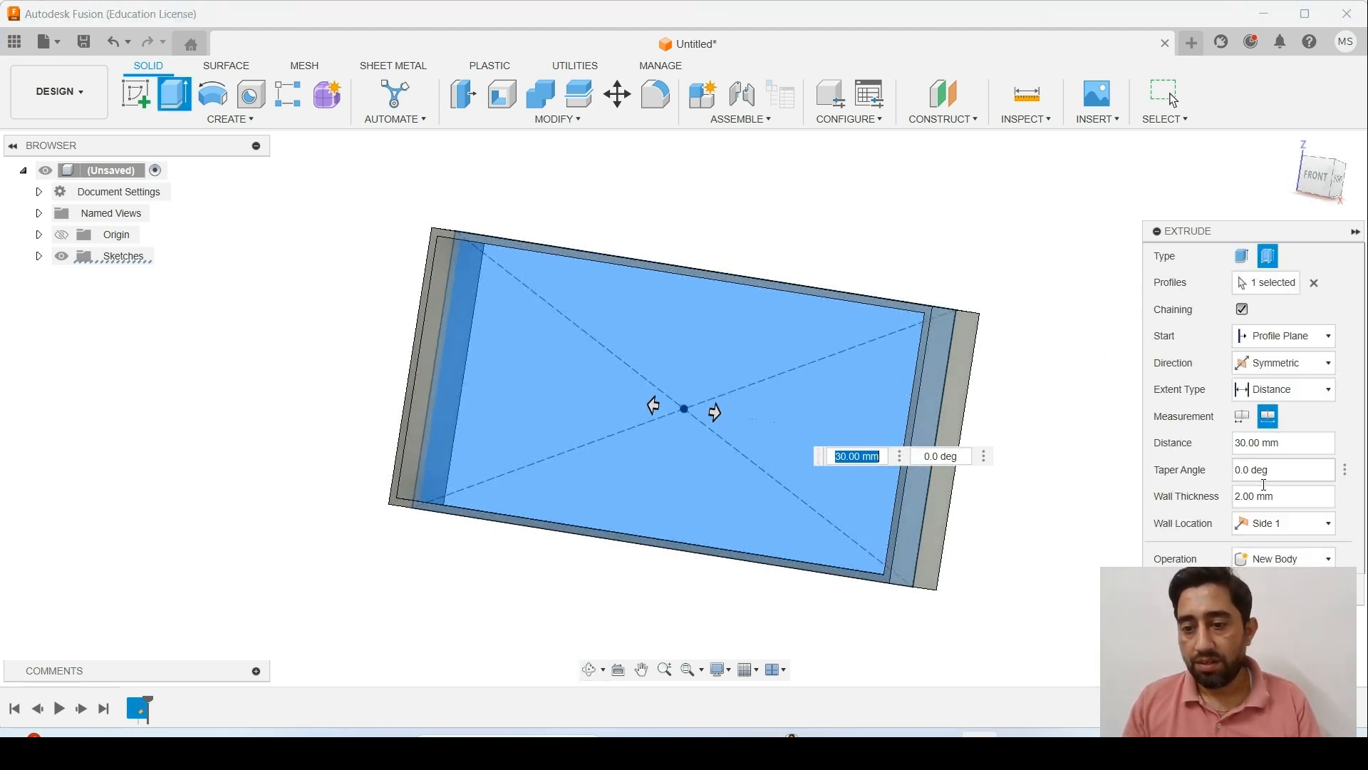
# - Switch back to a solid extrusion, check the operation options and create the 30 mm block as a new body
pyautogui.click(1241, 258)
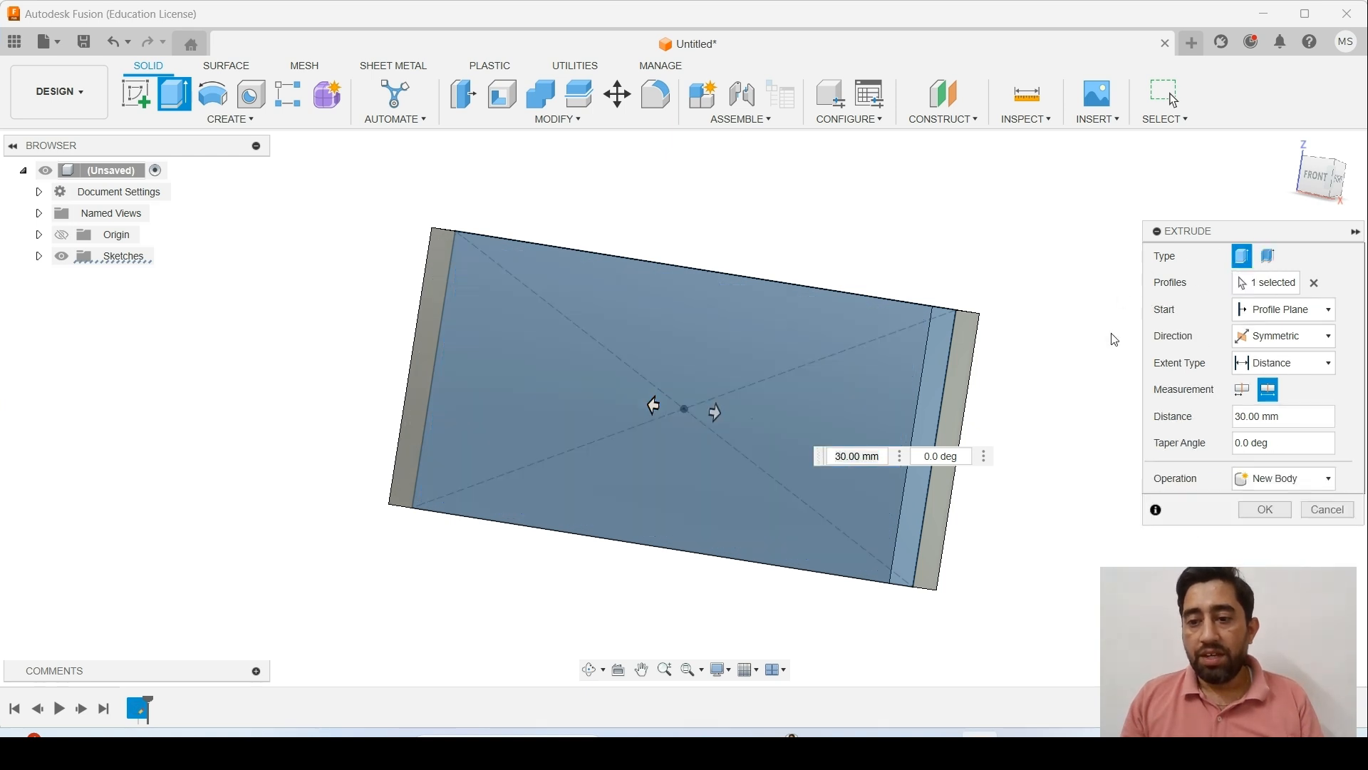
pyautogui.click(1274, 479)
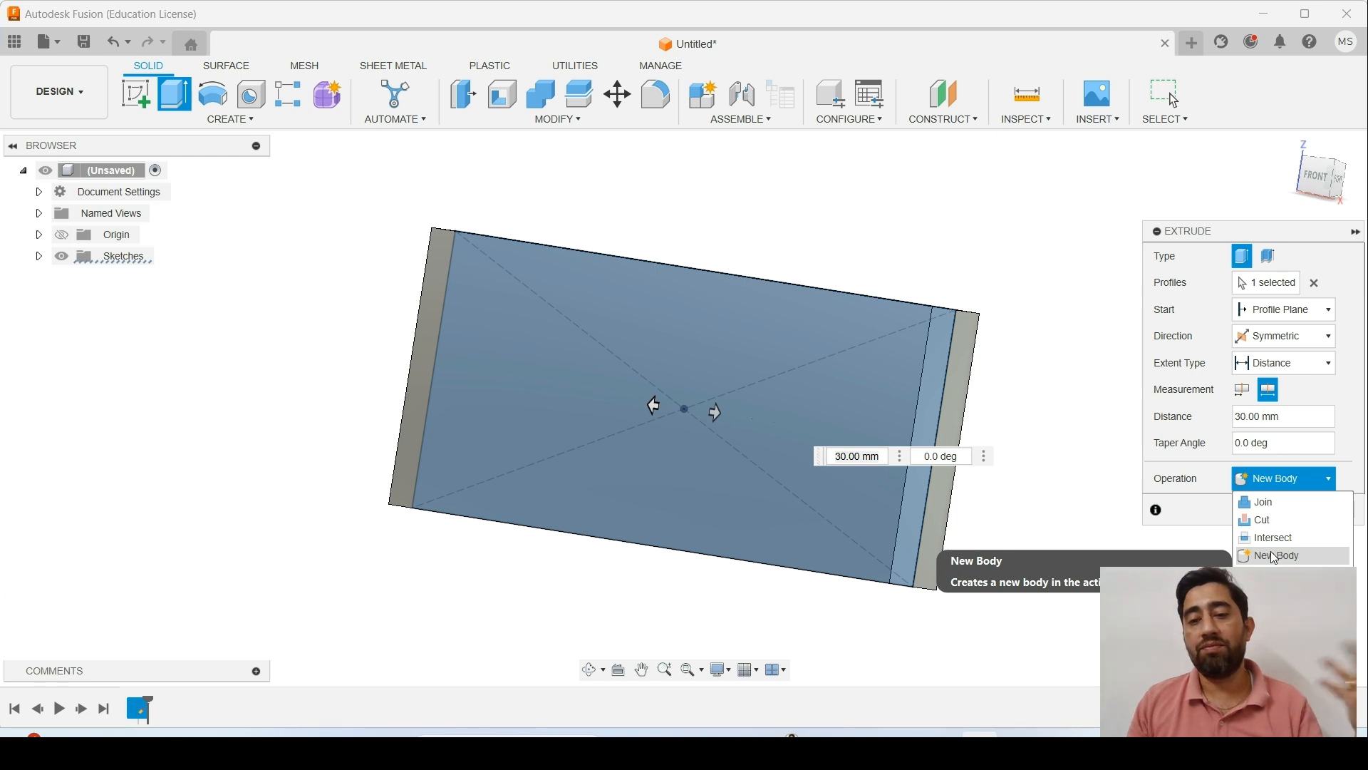
pyautogui.click(1288, 482)
pyautogui.click(1298, 487)
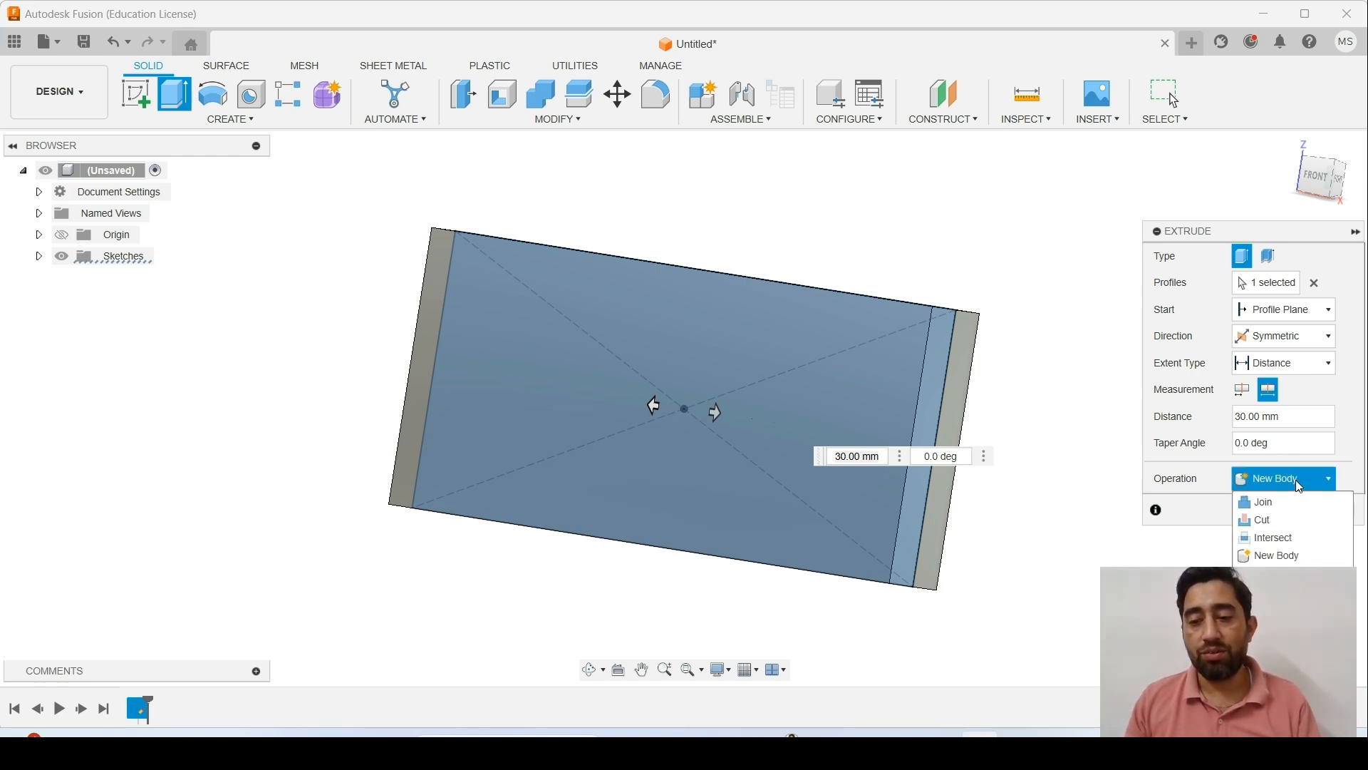
pyautogui.click(1299, 487)
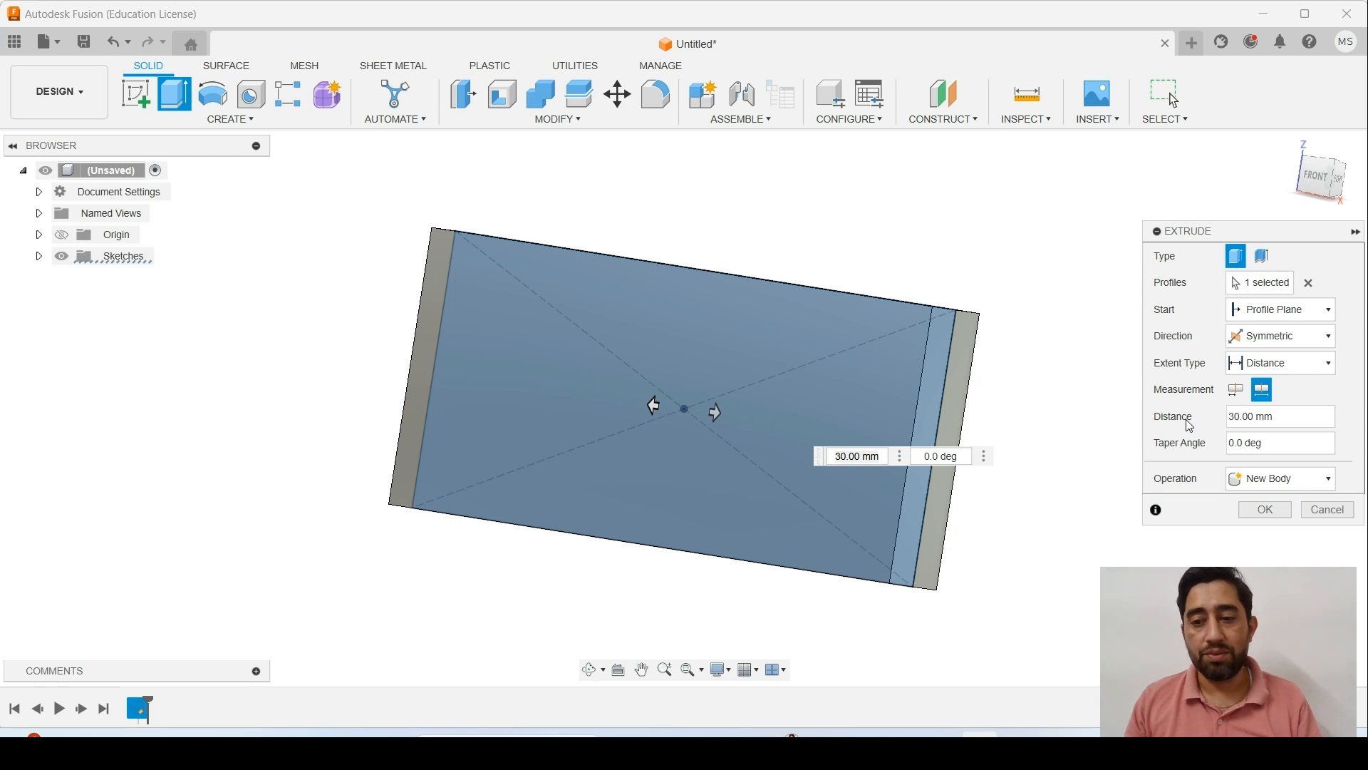
pyautogui.click(1265, 509)
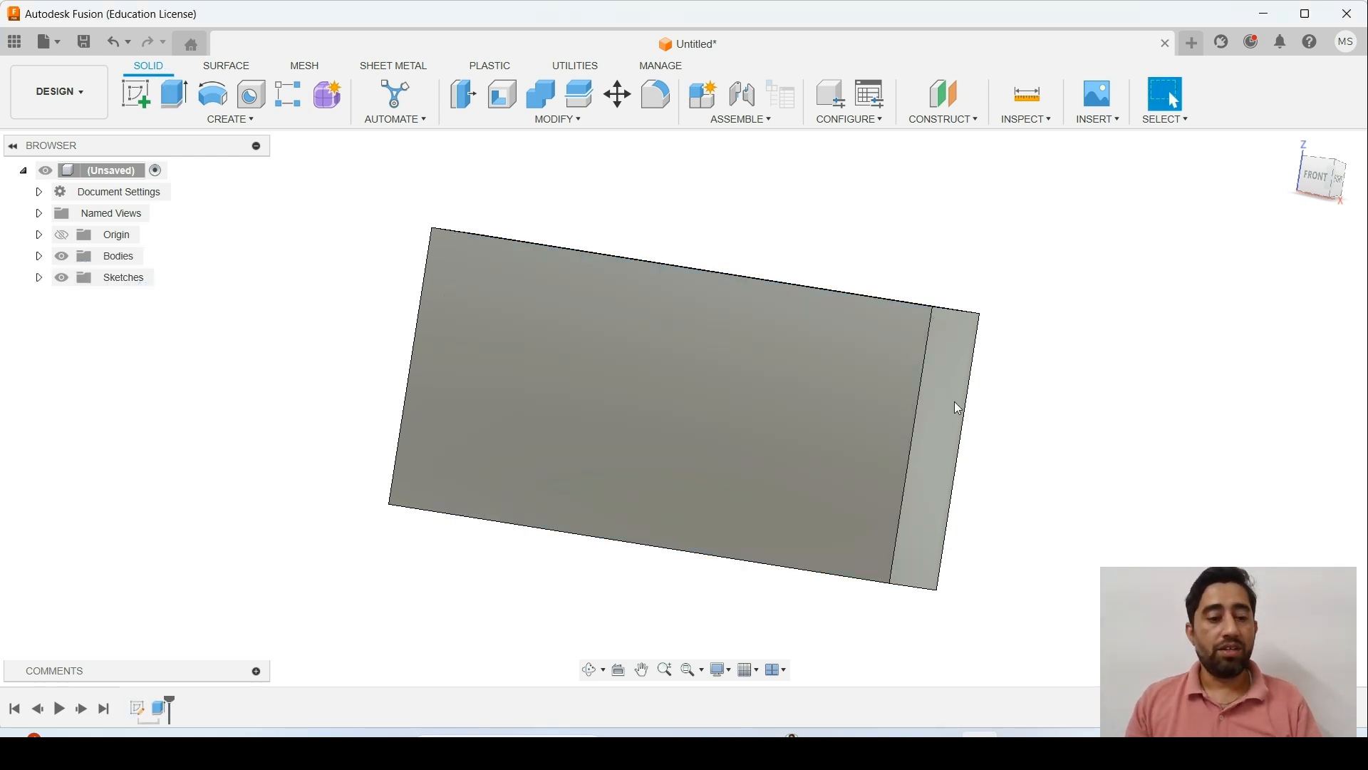
# - Sketch a 75 mm wide rectangle in the upper right corner of the block's front face and set its height to 65 mm
pyautogui.keyDown('shift'); pyautogui.moveTo(736, 369); pyautogui.dragTo(652, 423, button='middle'); pyautogui.keyUp('shift')
pyautogui.moveTo(652, 423); pyautogui.dragTo(697, 349)
pyautogui.press('Escape')
pyautogui.click(900, 747)
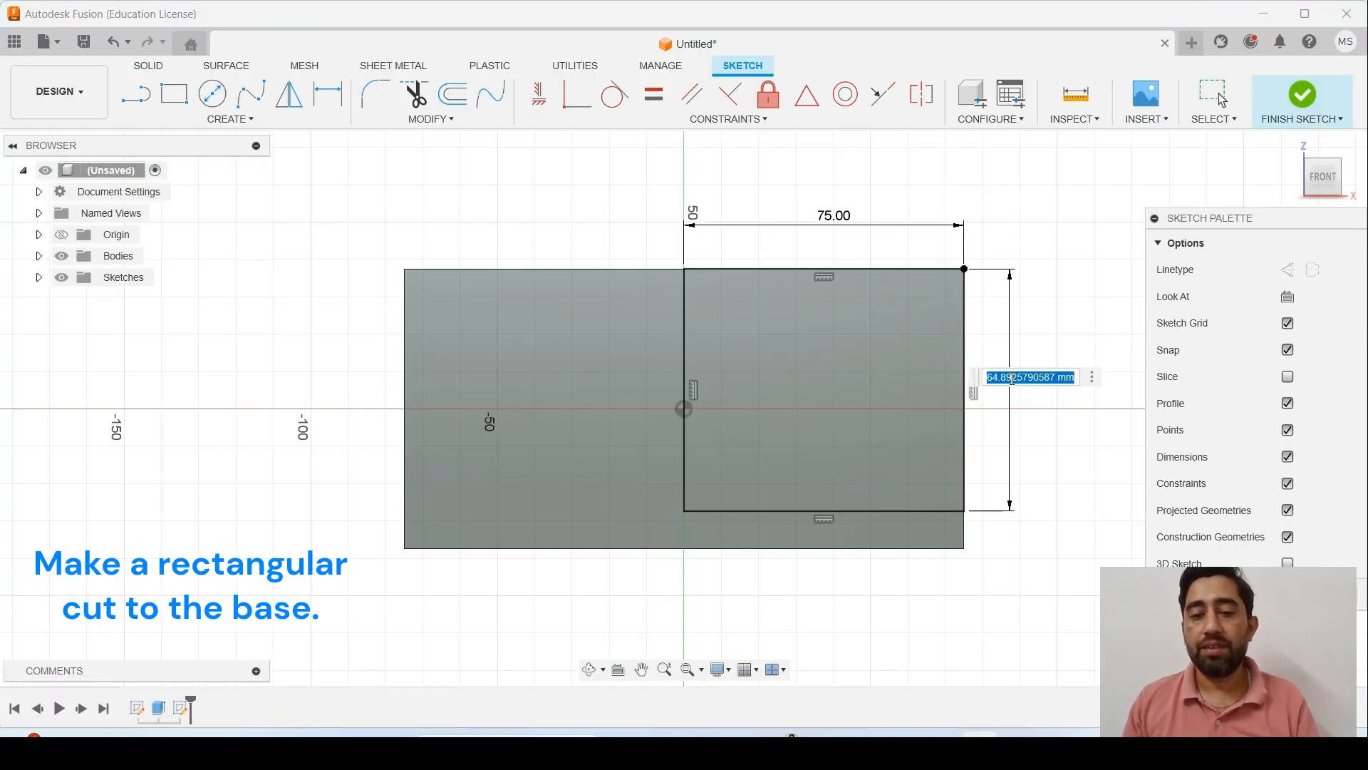
pyautogui.write('65')
pyautogui.press('Return')
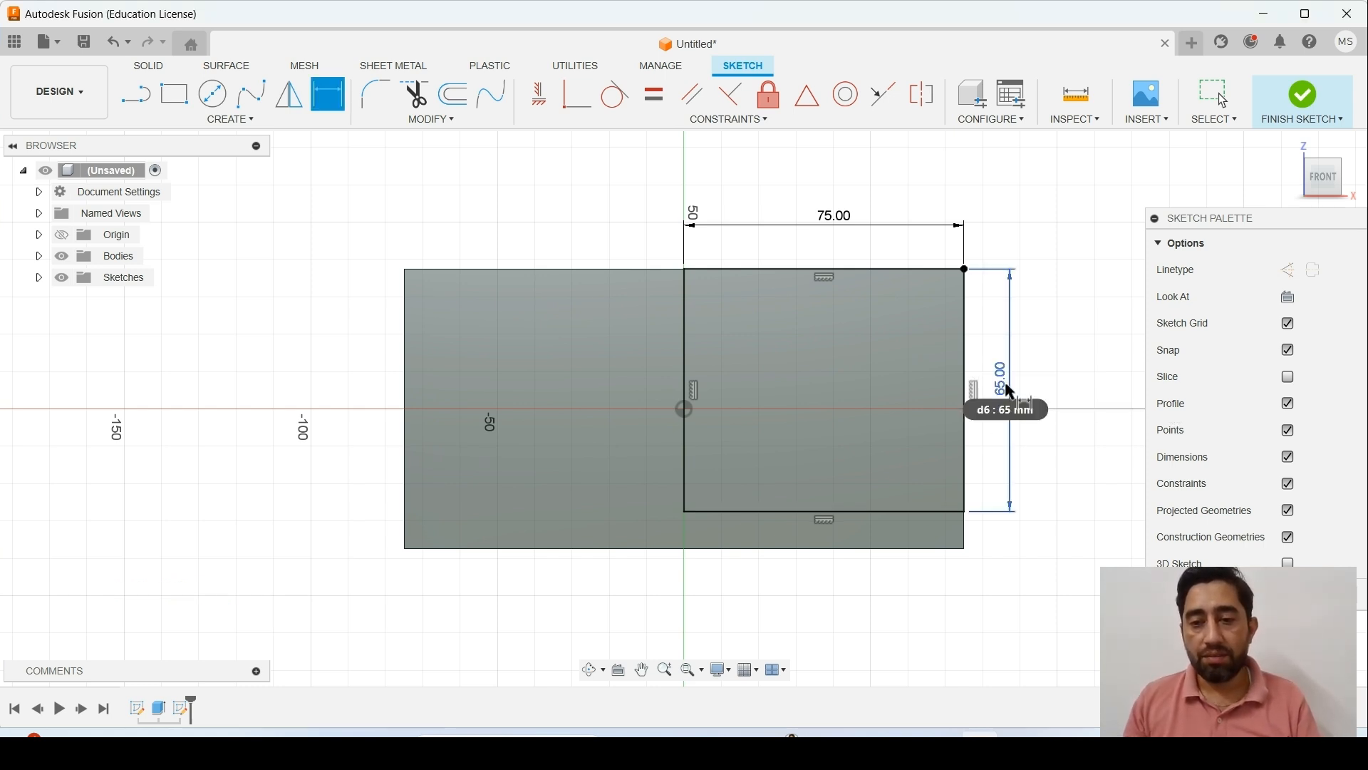
# - Replace the rectangle's height dimension with a 10 mm dimension from its lower edge to the block's bottom edge, and finish the sketch
pyautogui.click(952, 513)
pyautogui.click(940, 549)
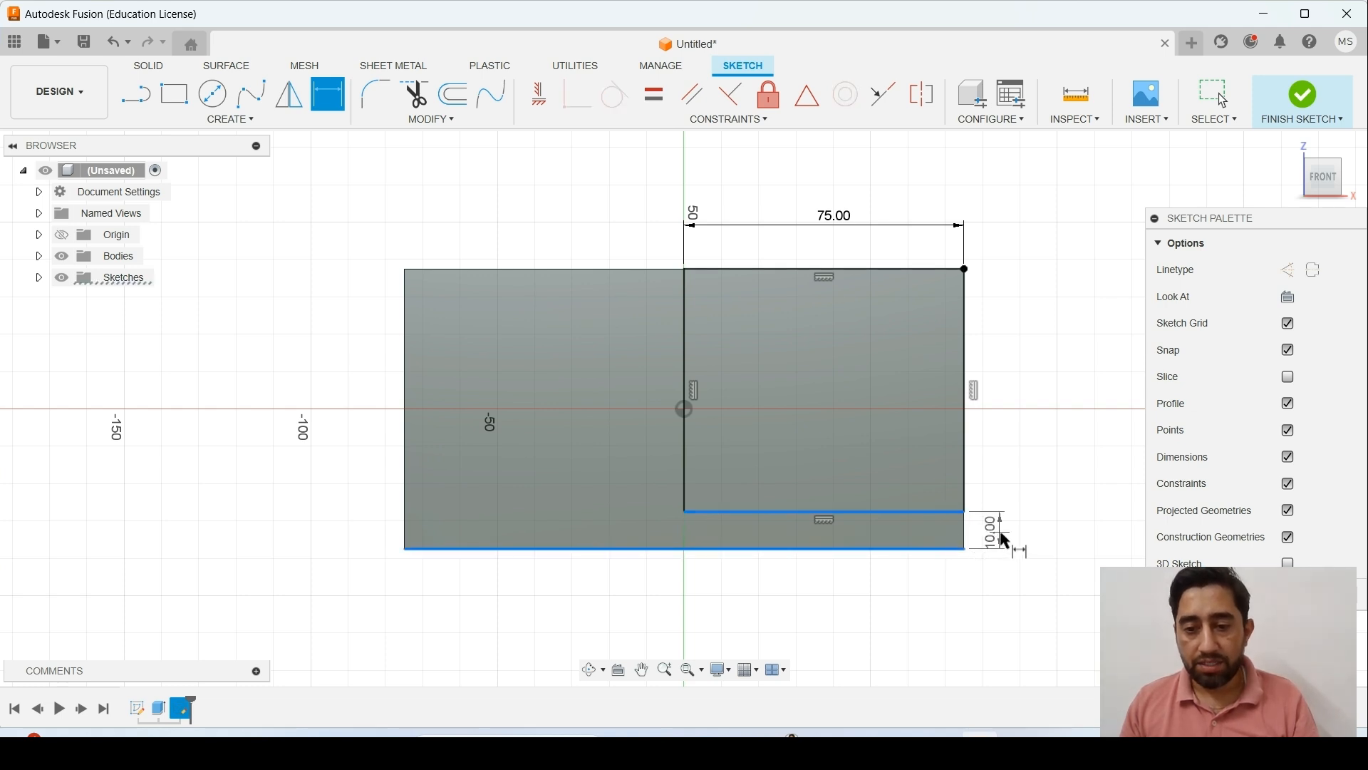
pyautogui.click(1005, 544)
pyautogui.click(1016, 538)
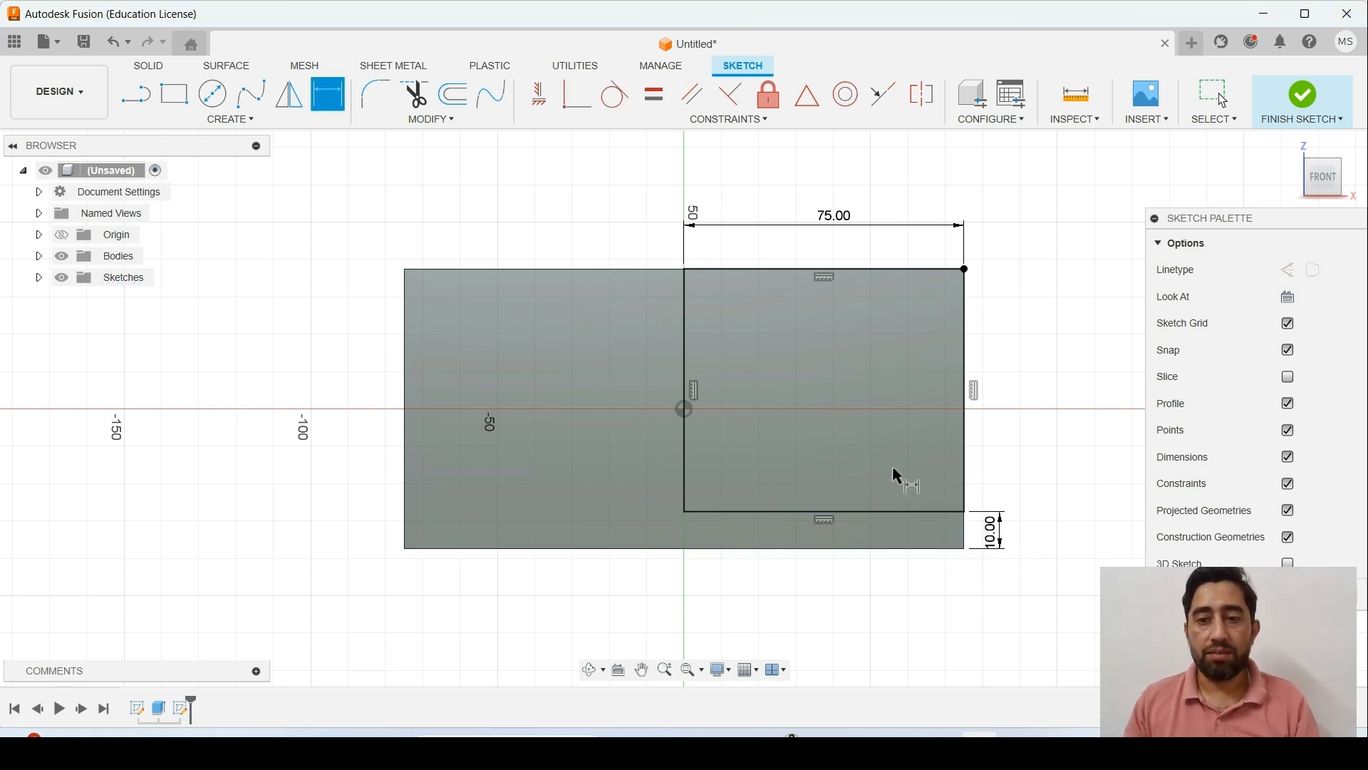
pyautogui.keyDown('shift'); pyautogui.moveTo(1015, 391); pyautogui.dragTo(951, 403, button='middle'); pyautogui.keyUp('shift')
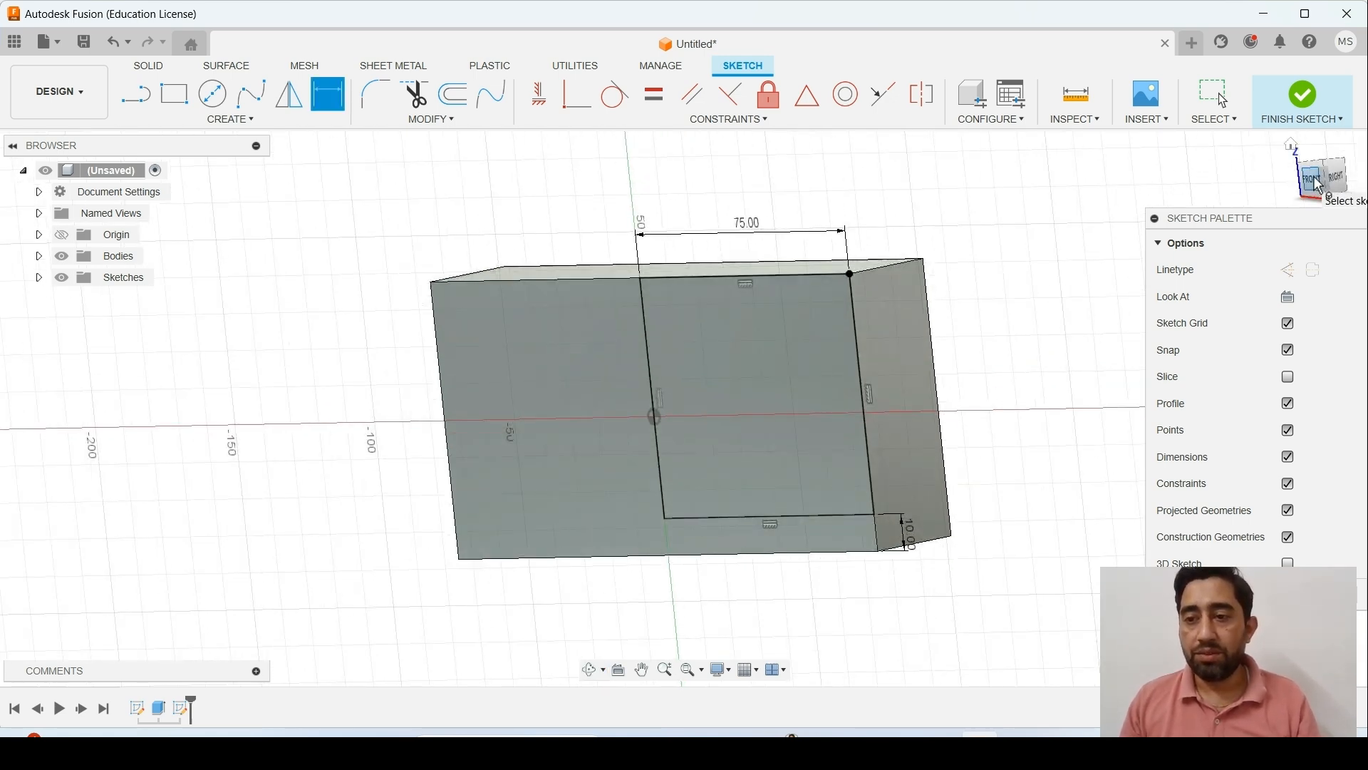
pyautogui.click(1303, 95)
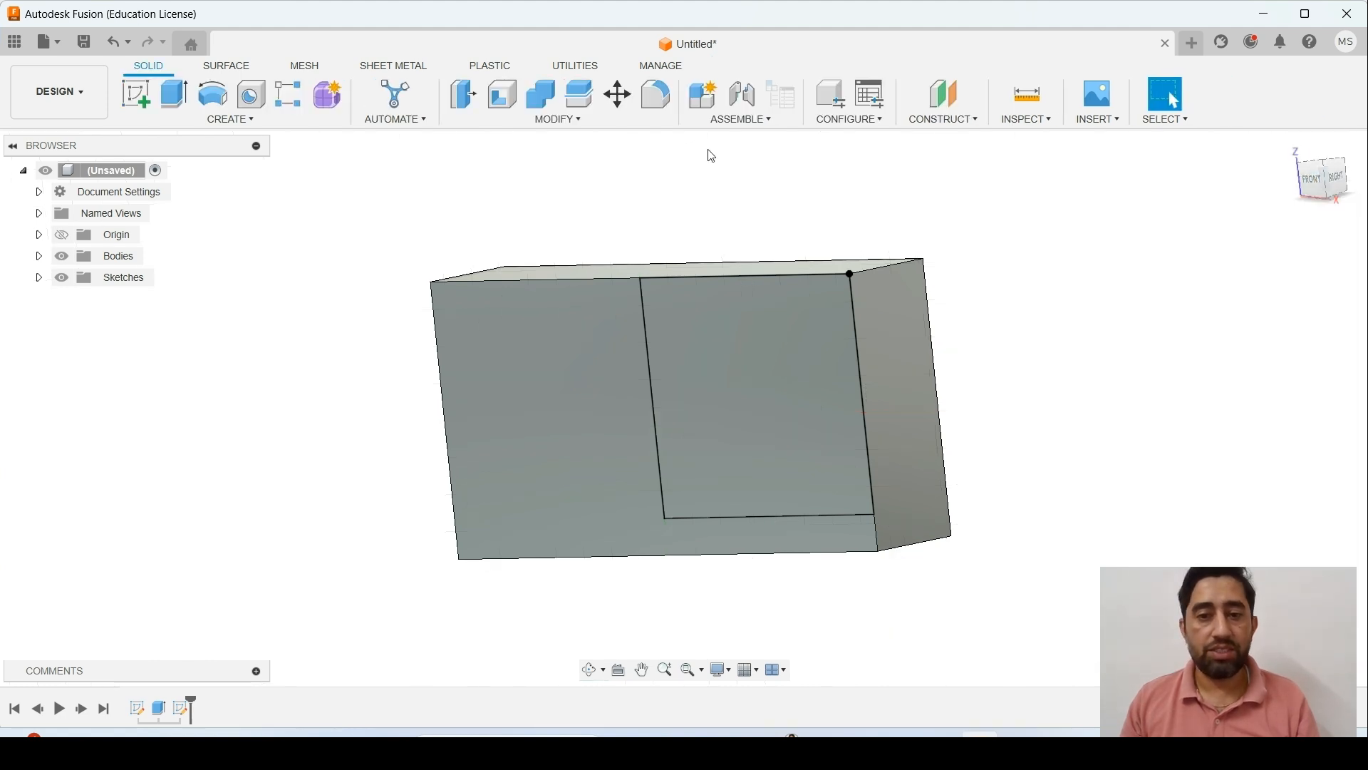
# - Start extruding the rectangle profile 20 mm outward from the block's front face as a join and view it from the side
pyautogui.press('e')
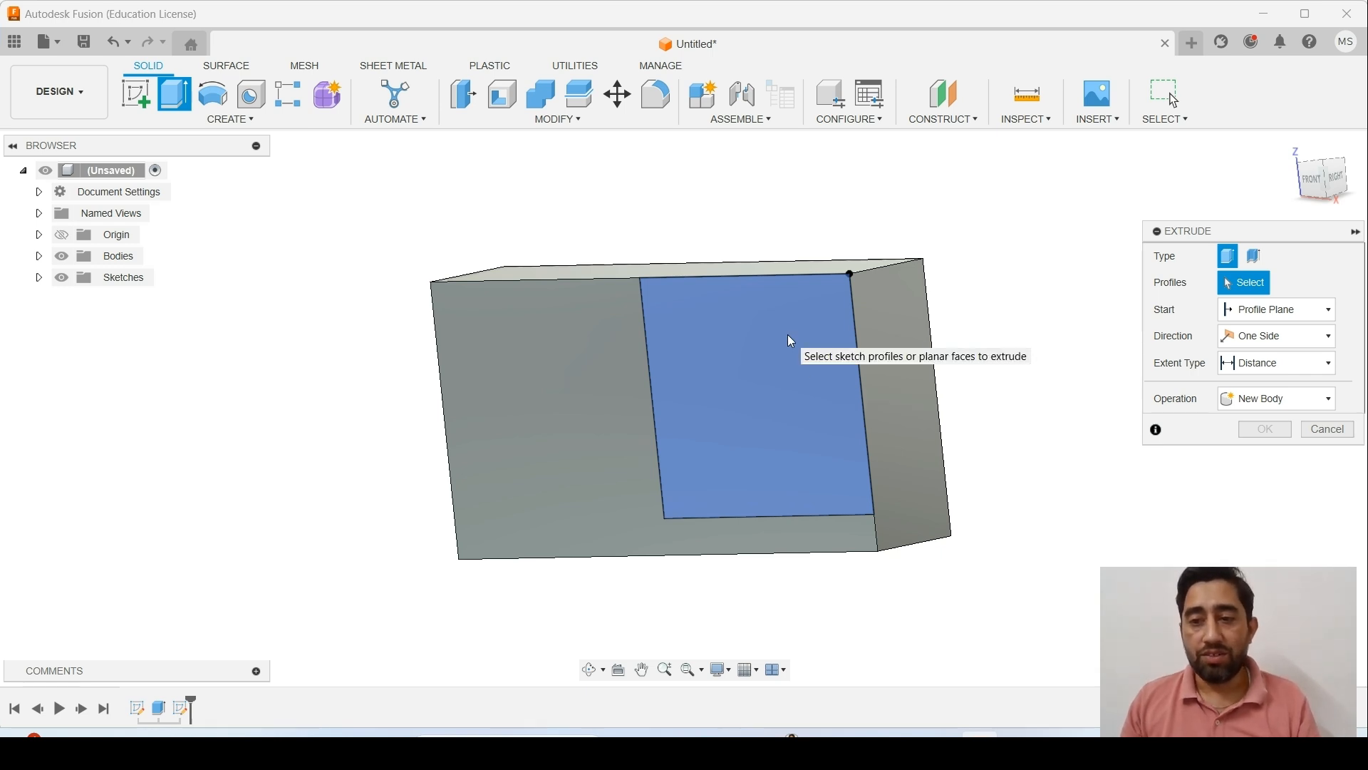
pyautogui.click(740, 348)
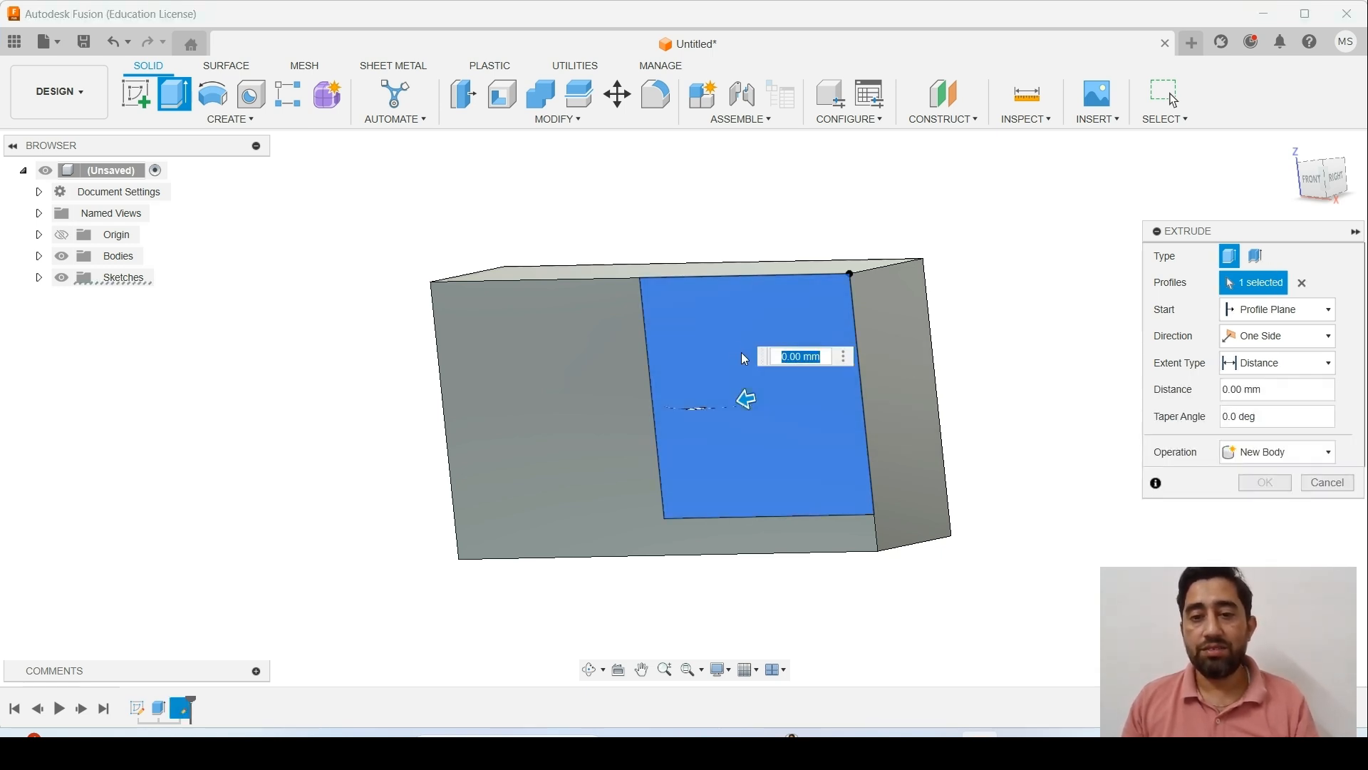
pyautogui.keyDown('shift'); pyautogui.moveTo(827, 367); pyautogui.dragTo(773, 417, button='middle'); pyautogui.keyUp('shift')
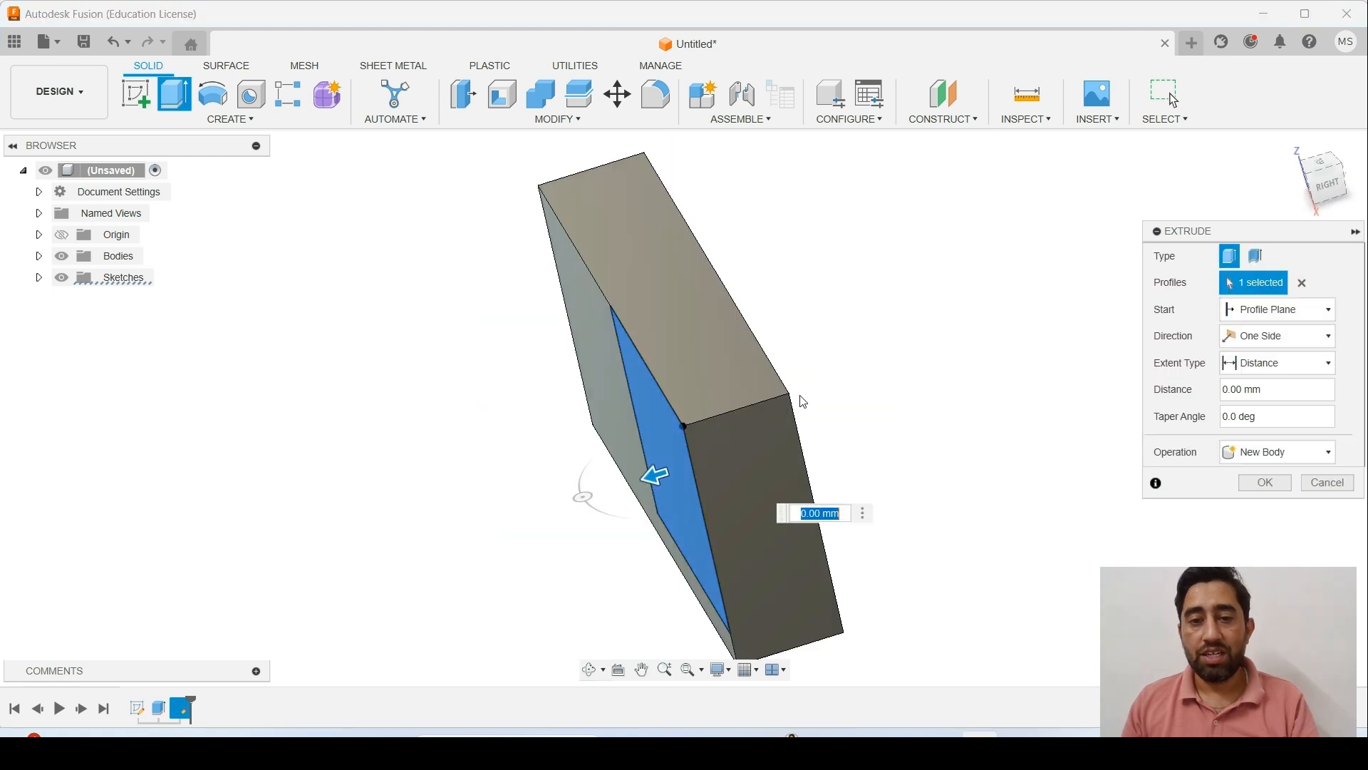
pyautogui.keyDown('shift'); pyautogui.moveTo(855, 386); pyautogui.dragTo(871, 345, button='middle'); pyautogui.keyUp('shift')
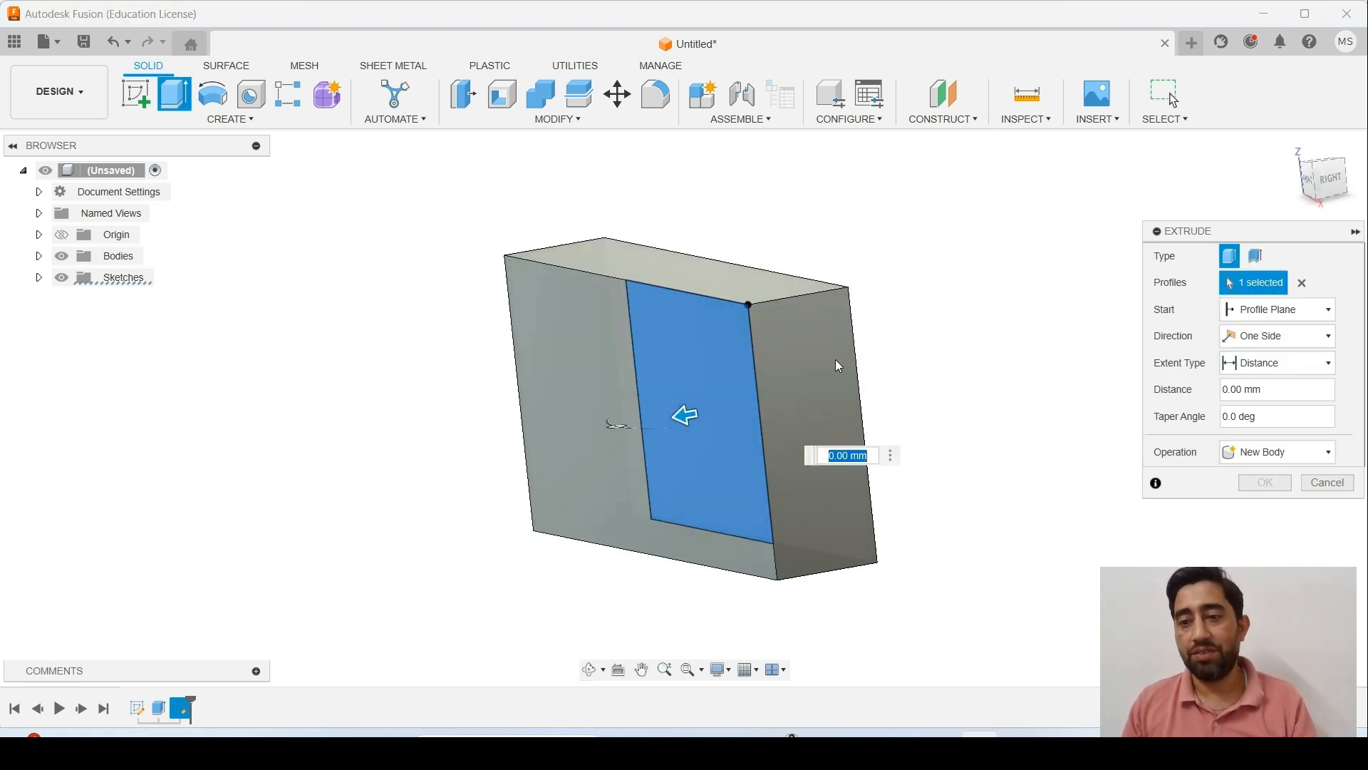
pyautogui.moveTo(684, 412); pyautogui.dragTo(624, 432)
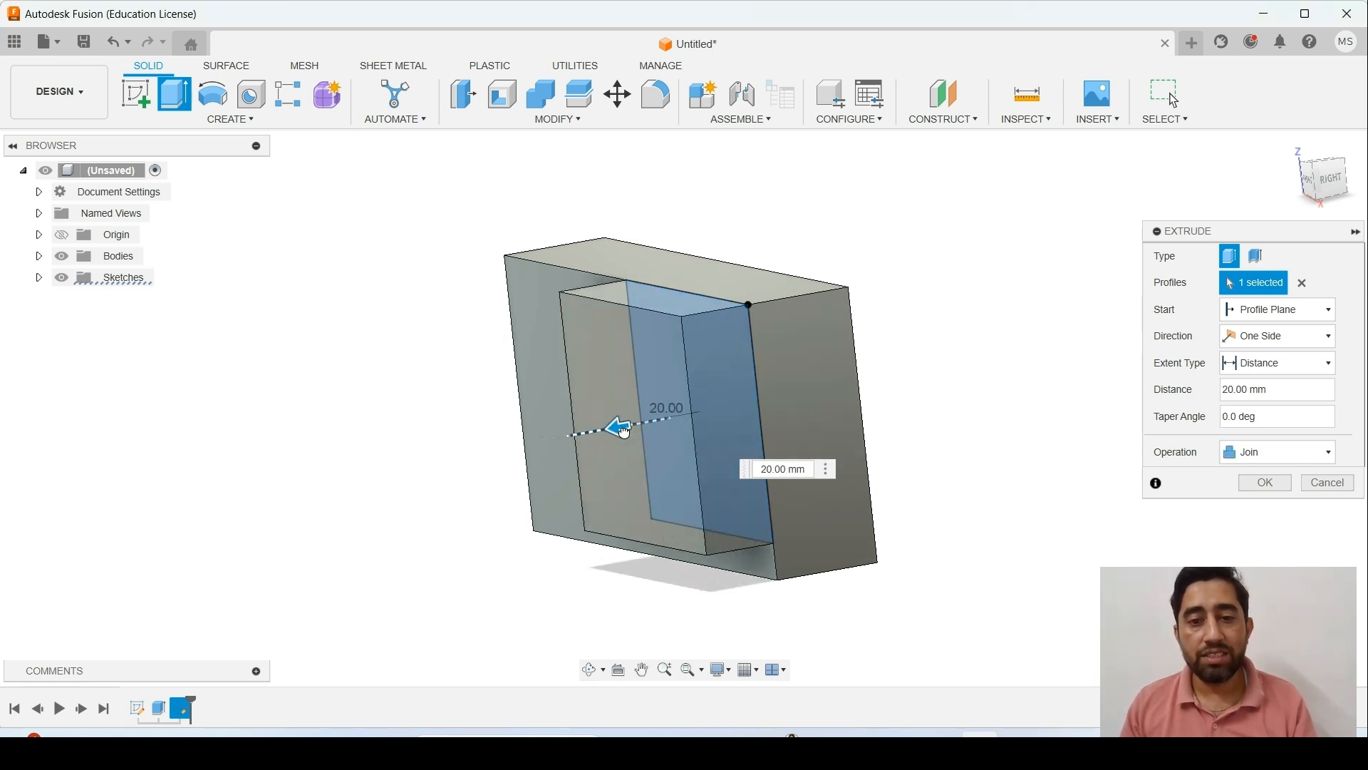
pyautogui.keyDown('shift'); pyautogui.moveTo(625, 432); pyautogui.dragTo(628, 414, button='middle'); pyautogui.keyUp('shift')
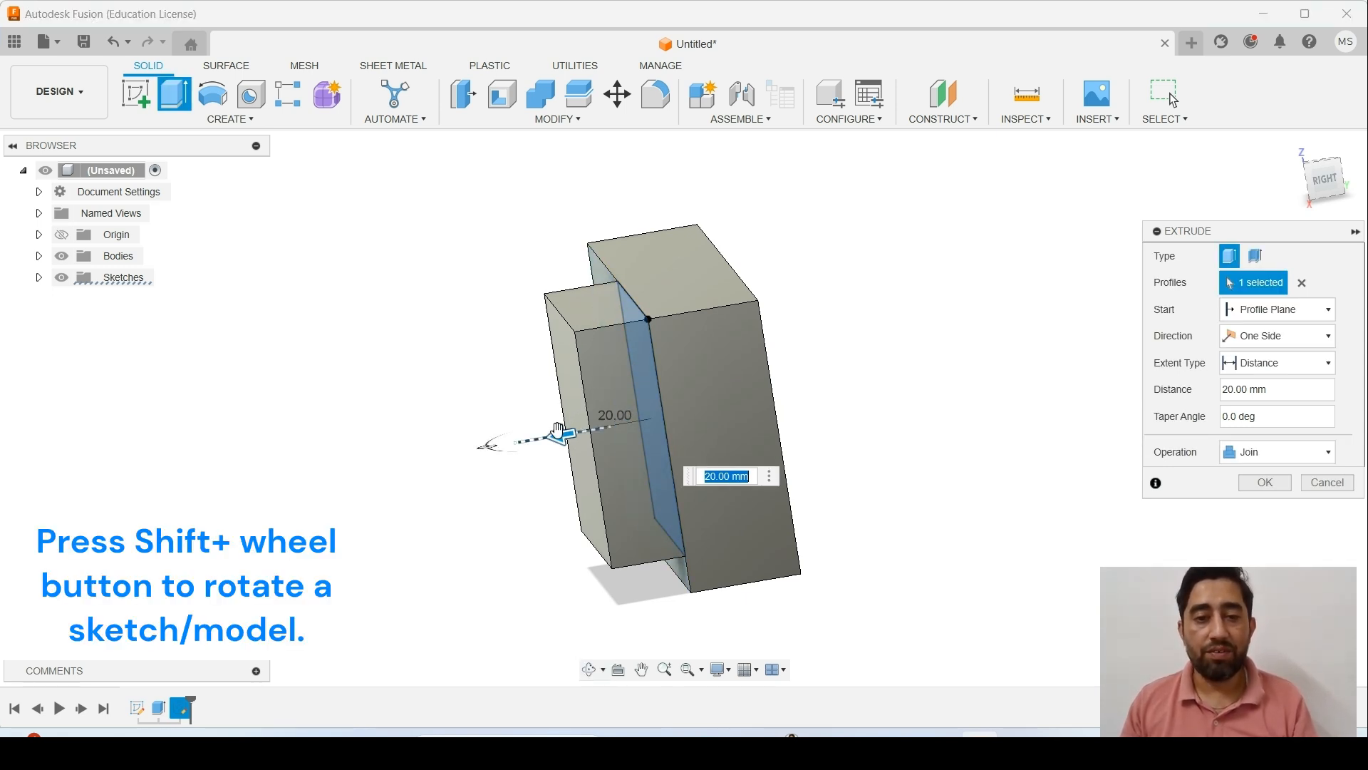
# - Try the extrusion as a -20 mm cut into the block, and bring it back to a 20 mm outward join
pyautogui.moveTo(558, 430); pyautogui.dragTo(704, 404)
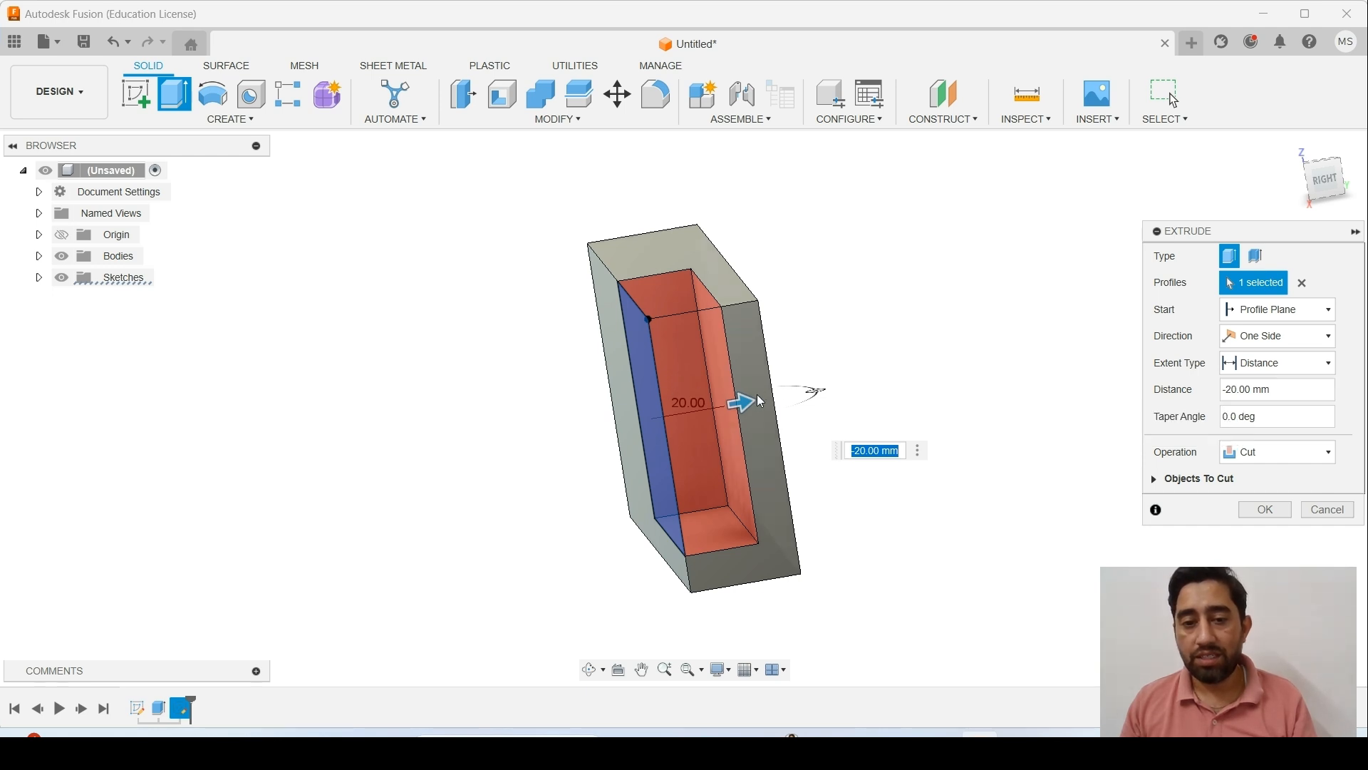
pyautogui.moveTo(741, 403); pyautogui.dragTo(560, 433)
pyautogui.click(1280, 455)
pyautogui.click(1257, 450)
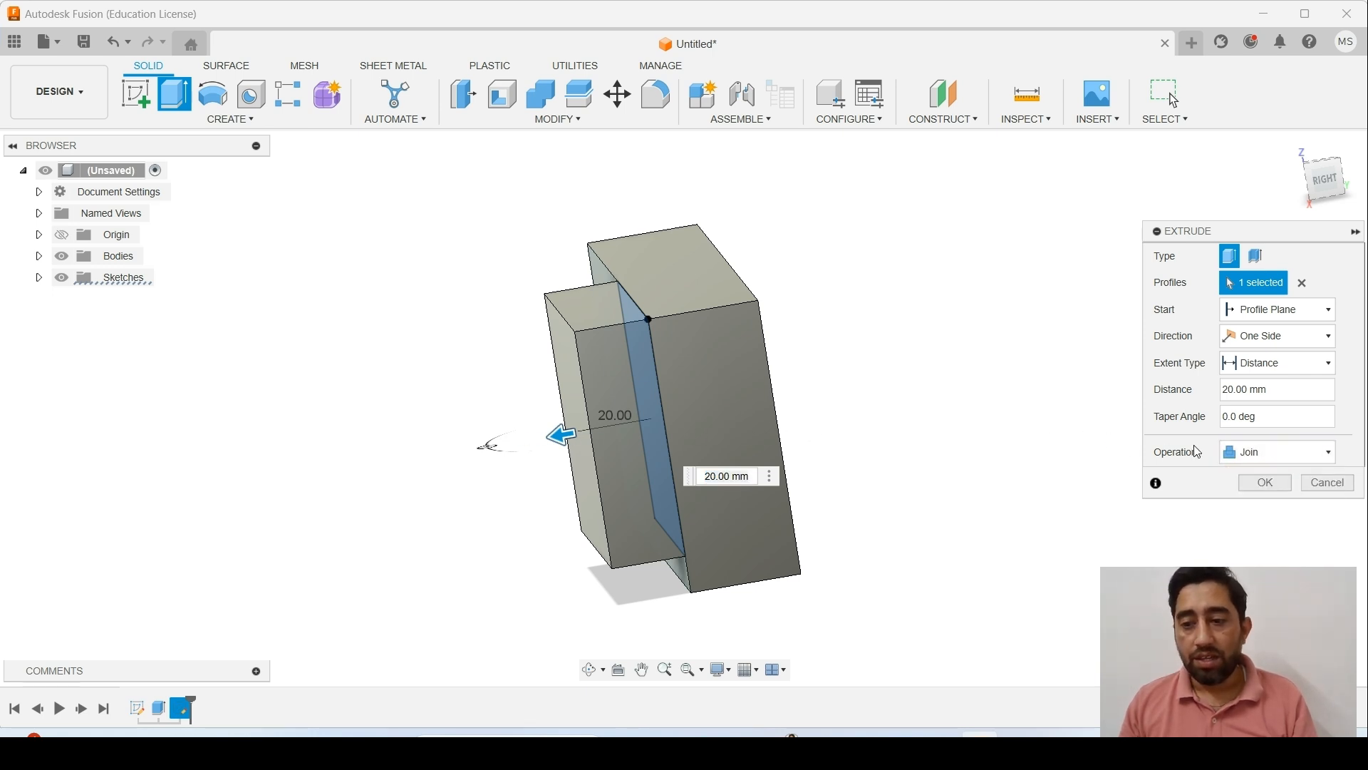
# - Try the Cut operation on the 20 mm outward extrusion and switch the operation back to Join
pyautogui.click(1273, 451)
pyautogui.click(1259, 493)
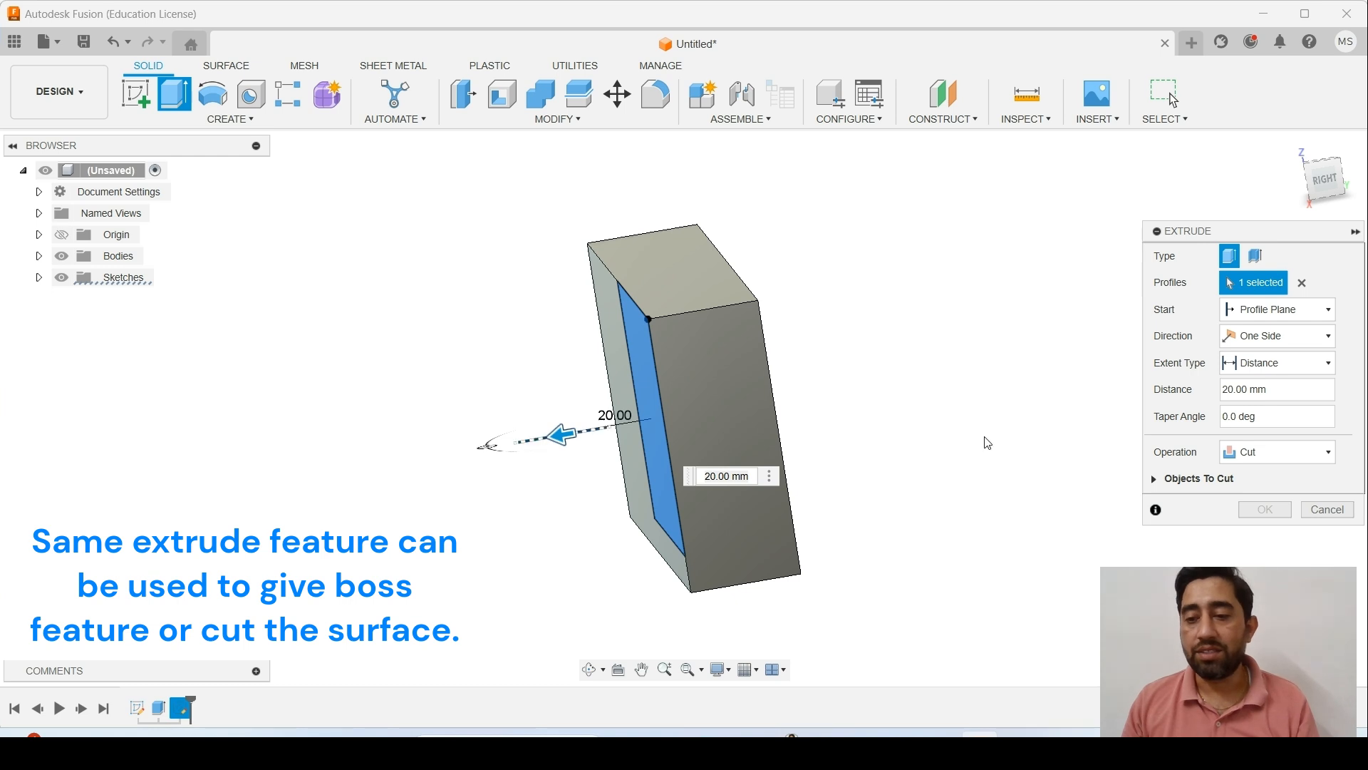
pyautogui.click(1275, 450)
pyautogui.click(1269, 476)
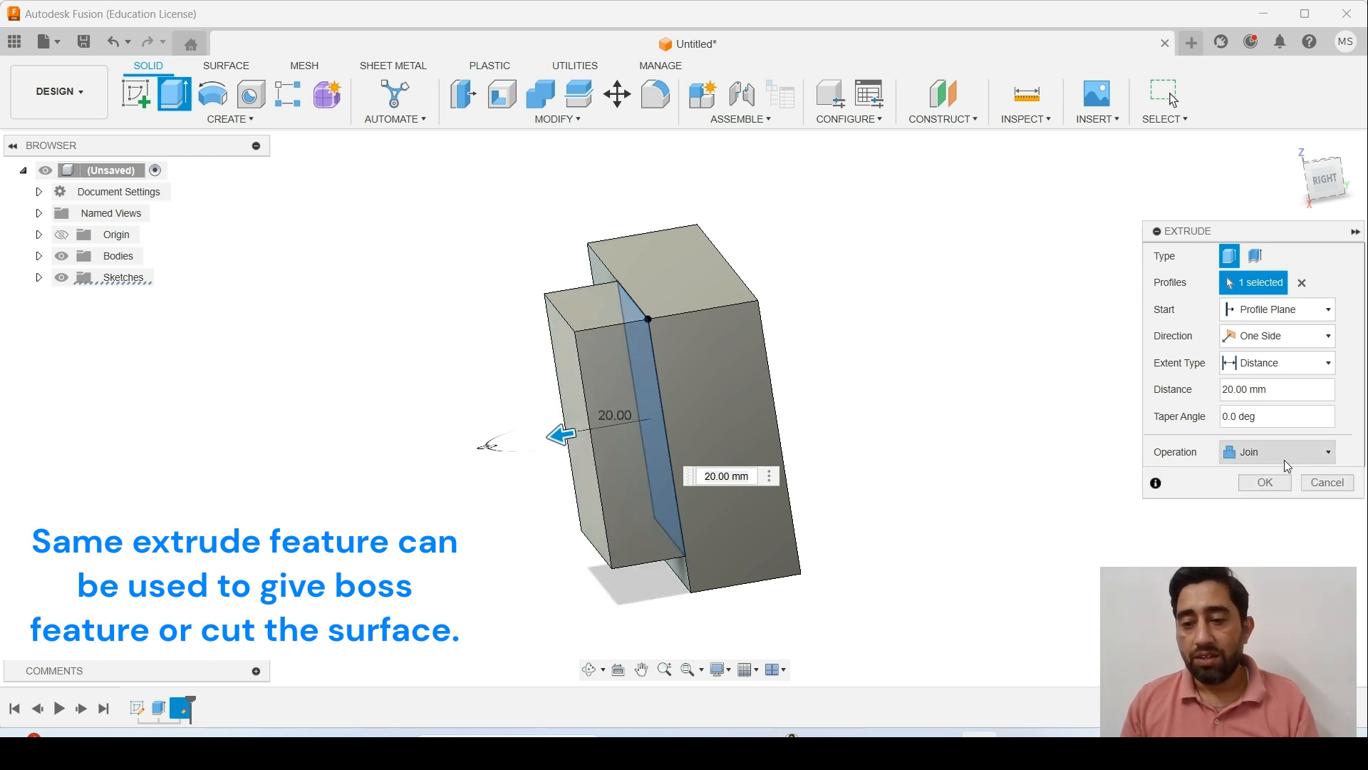
# - Reverse the extrusion to -30 mm through the block and set its operation to Cut
pyautogui.moveTo(560, 430); pyautogui.dragTo(722, 396)
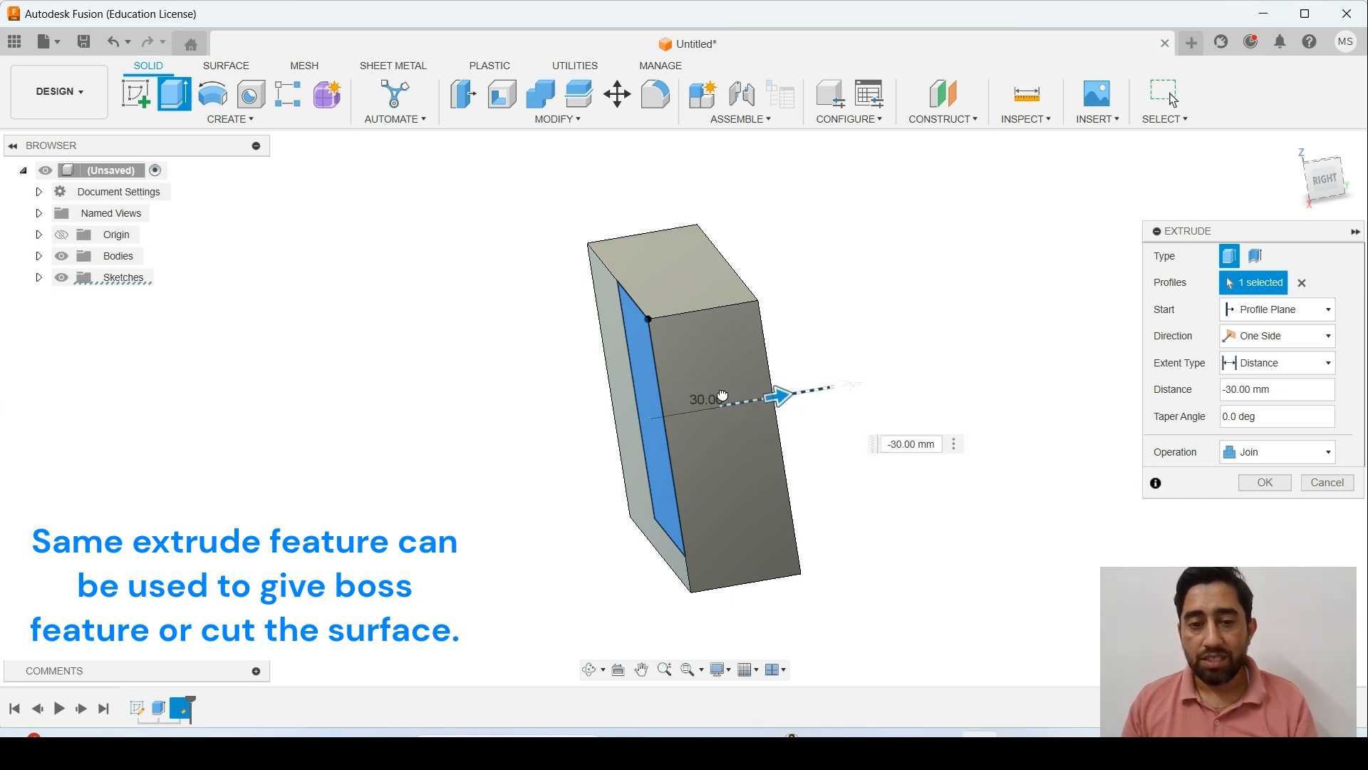
pyautogui.click(1275, 452)
pyautogui.click(1255, 492)
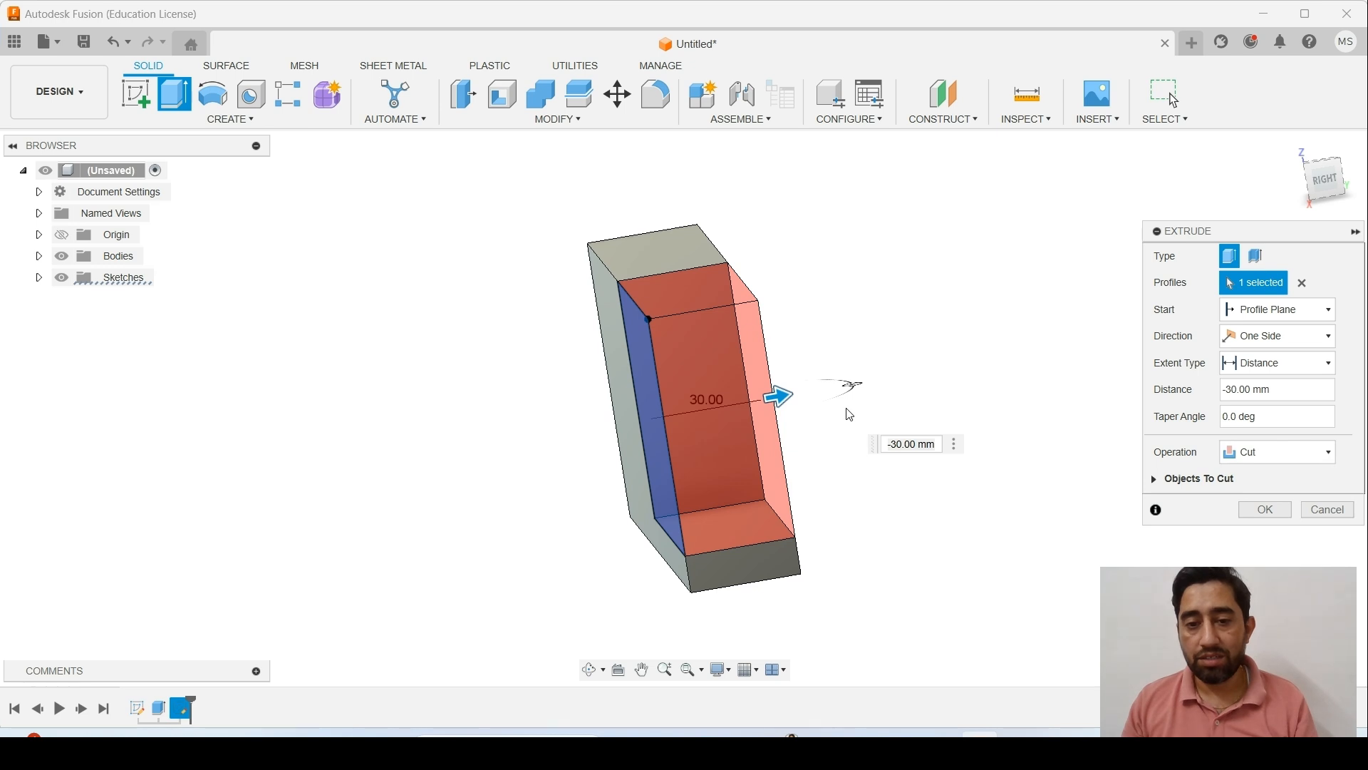
# - Clear the extrusion's profile, reselect the rectangle on the front face and set a -20 mm cut into the block
pyautogui.click(1304, 283)
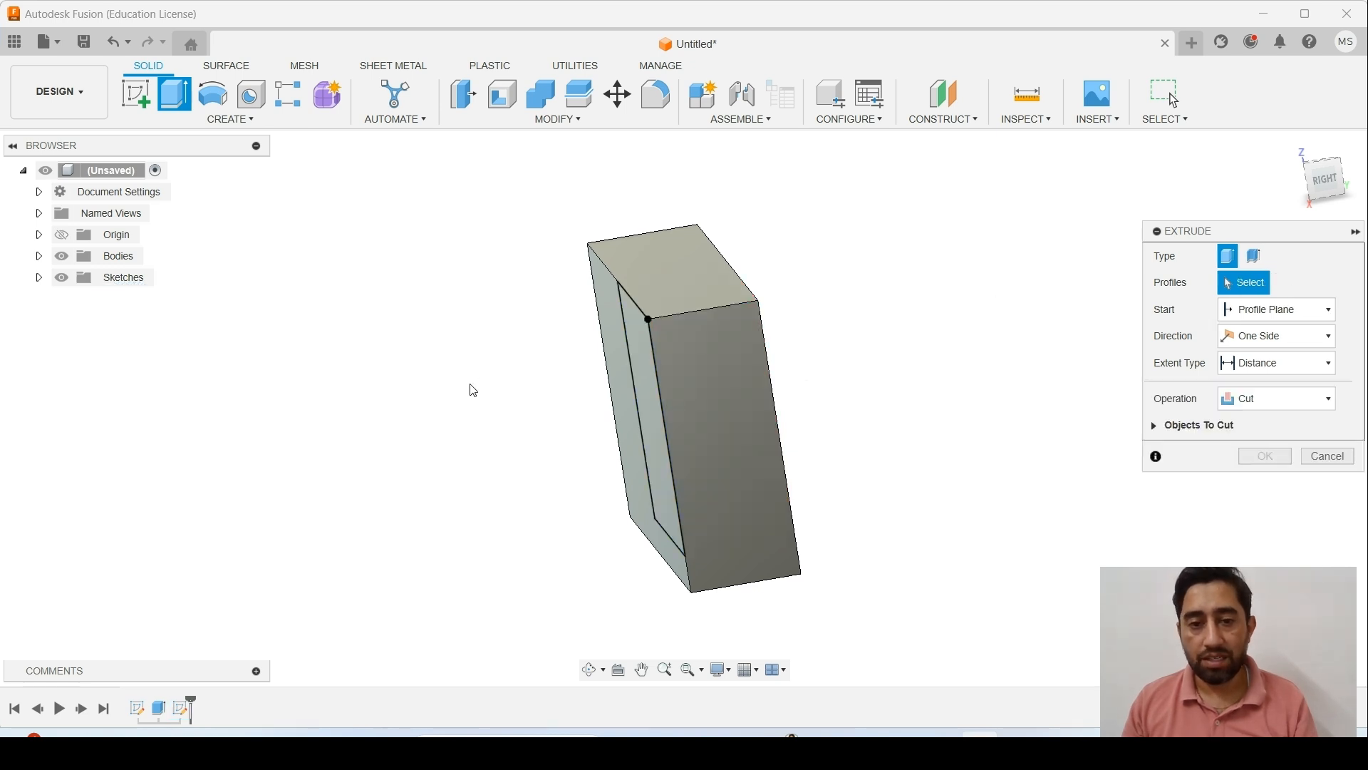
pyautogui.click(644, 403)
pyautogui.moveTo(776, 397); pyautogui.dragTo(704, 407)
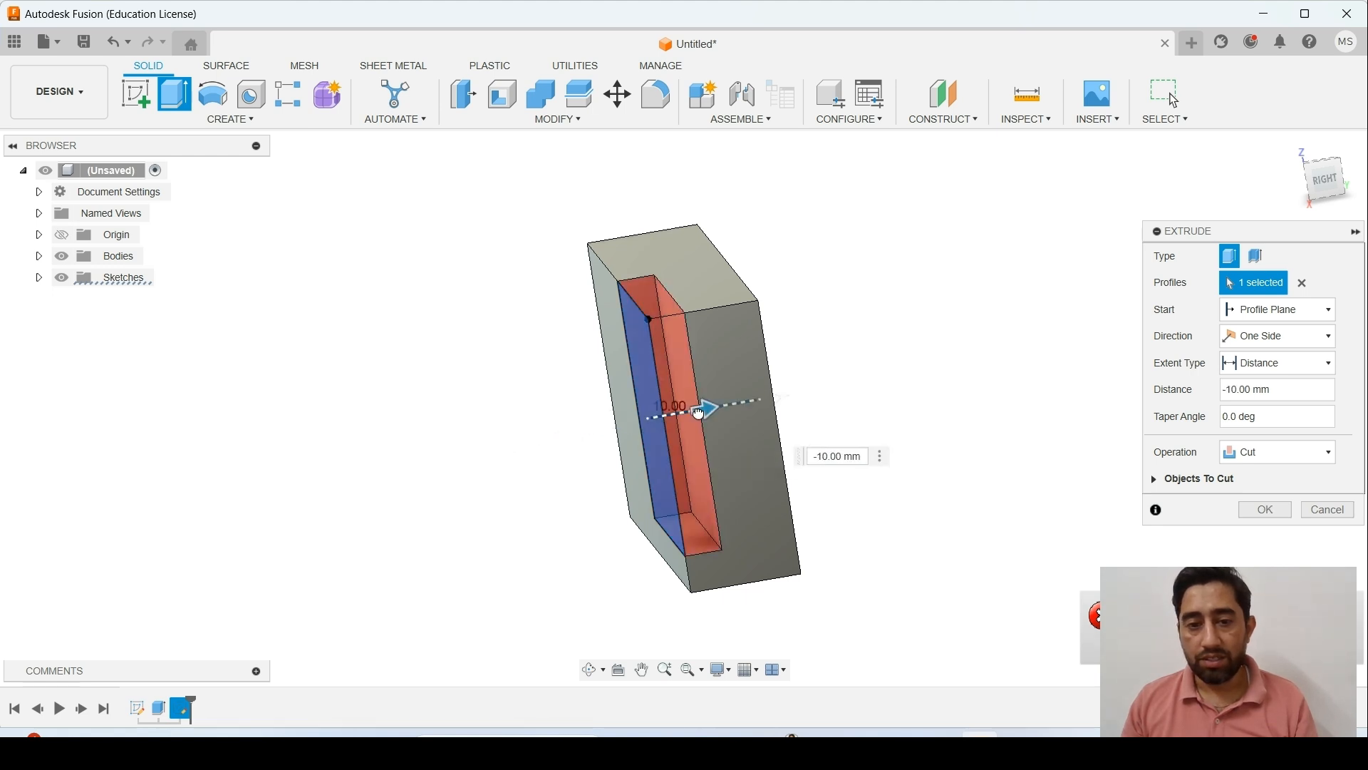
pyautogui.click(1285, 451)
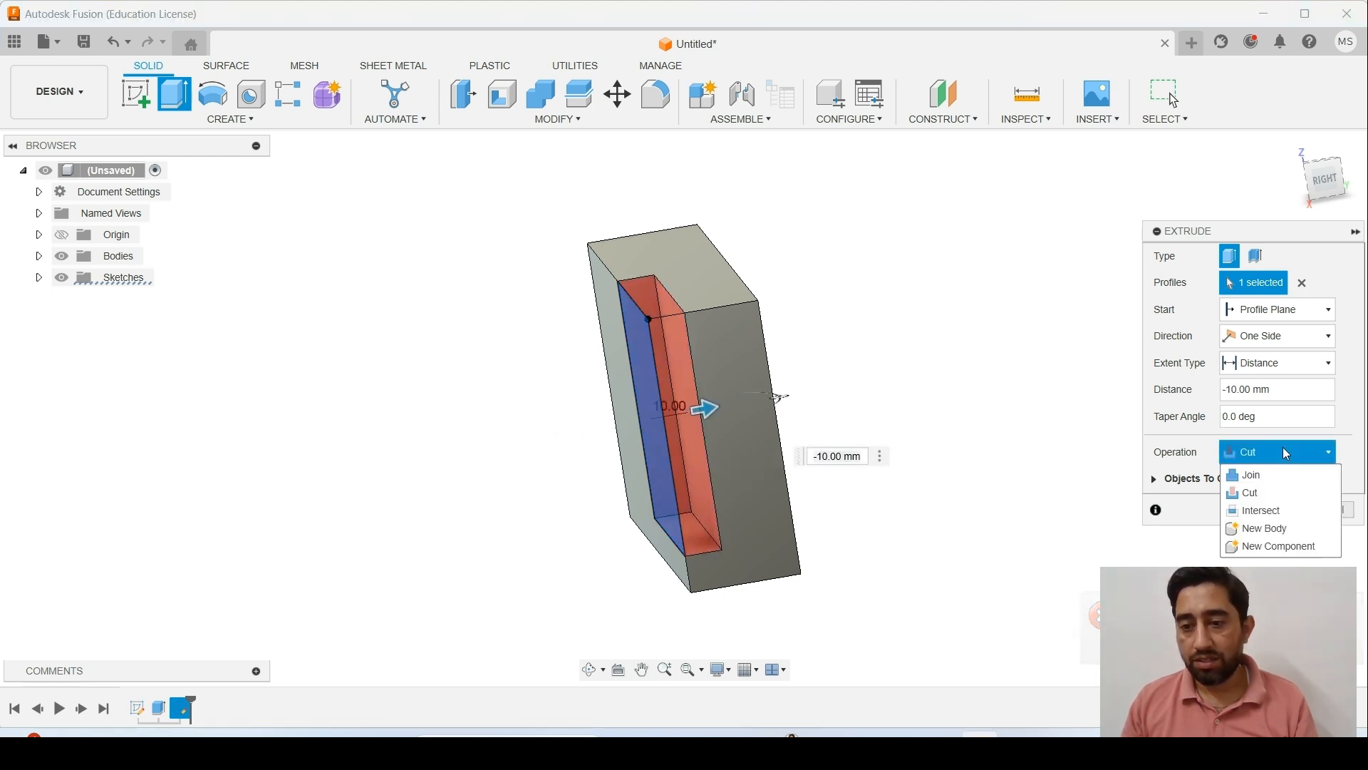
pyautogui.click(1265, 492)
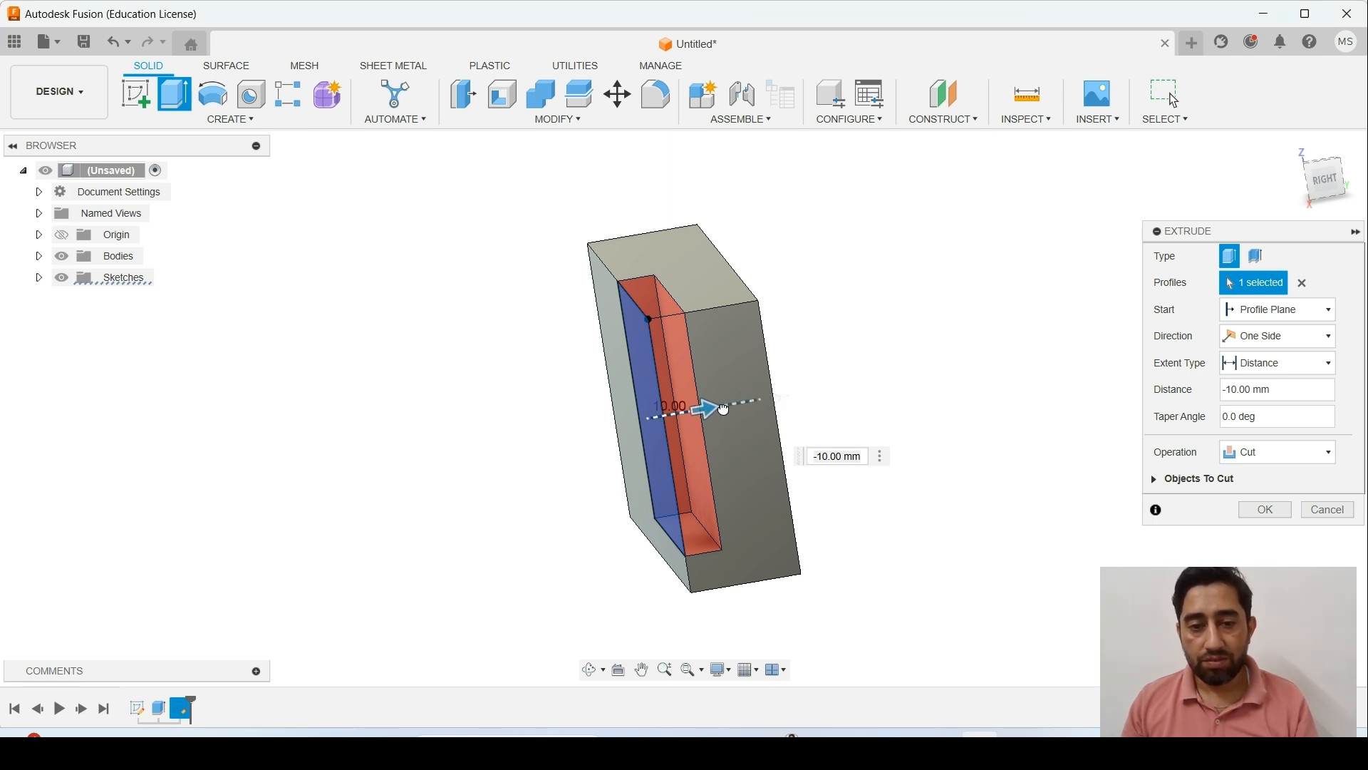
pyautogui.moveTo(711, 411); pyautogui.dragTo(728, 408)
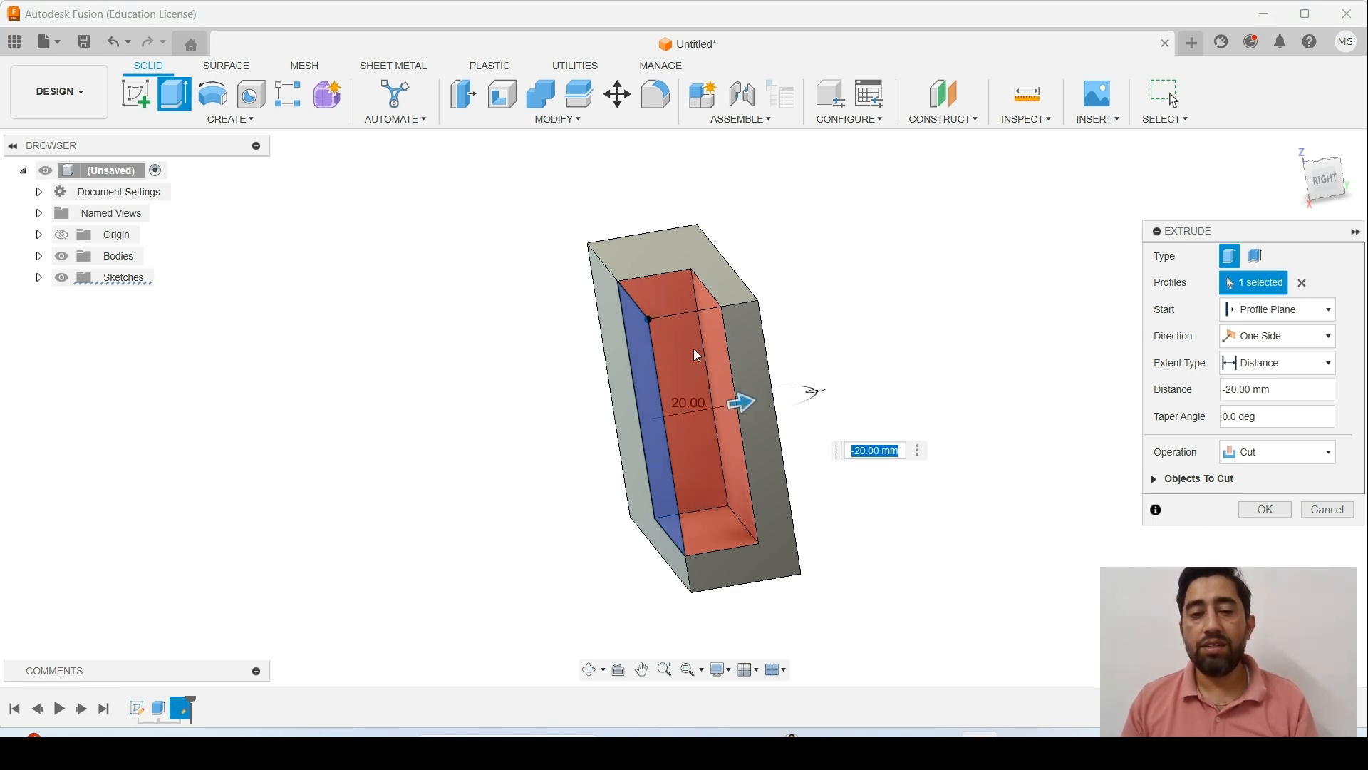
# - Set the -20 mm cut to start from a 2 mm offset of the profile plane and complete the extrusion
pyautogui.keyDown('shift'); pyautogui.moveTo(634, 404); pyautogui.dragTo(752, 395, button='middle'); pyautogui.keyUp('shift')
pyautogui.keyDown('shift'); pyautogui.moveTo(792, 450); pyautogui.dragTo(777, 442, button='middle'); pyautogui.keyUp('shift')
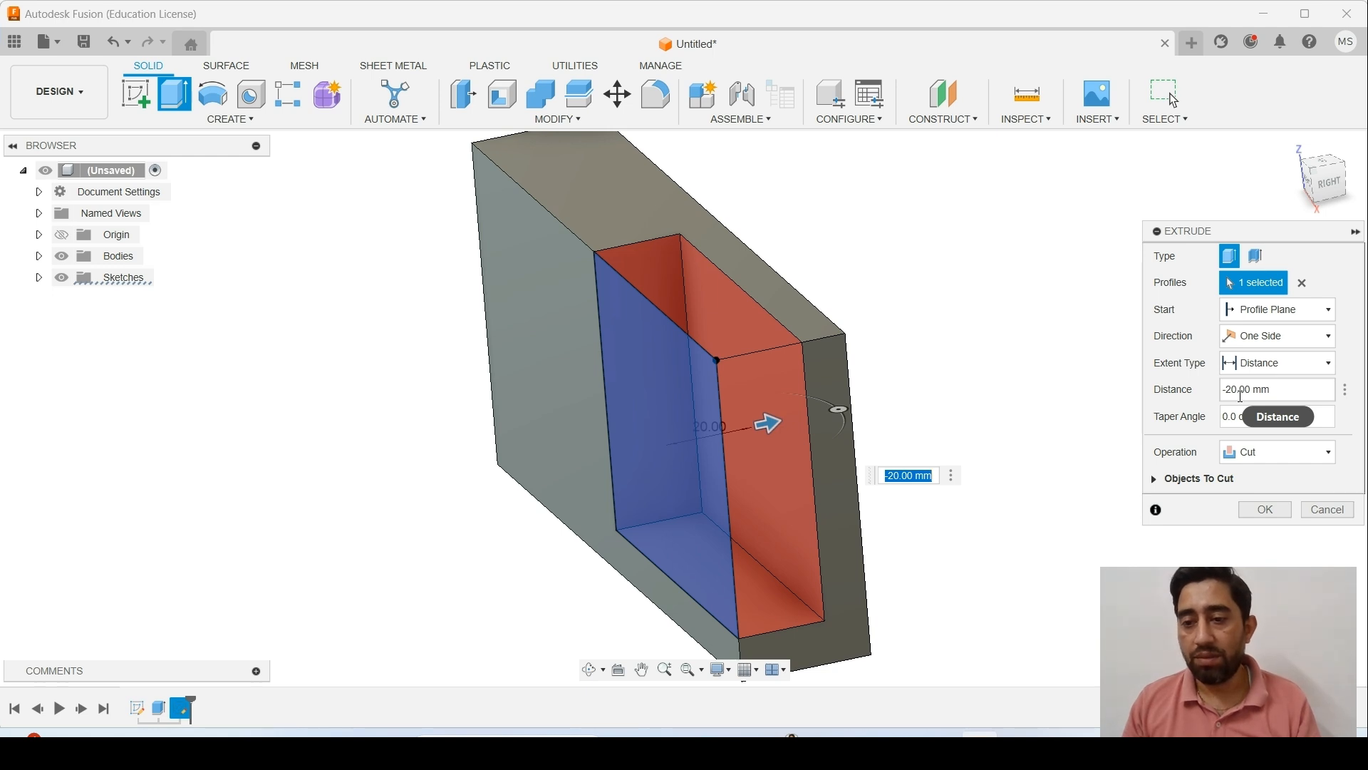
pyautogui.click(1276, 336)
pyautogui.click(1271, 361)
pyautogui.click(1272, 363)
pyautogui.click(1267, 313)
pyautogui.click(1265, 347)
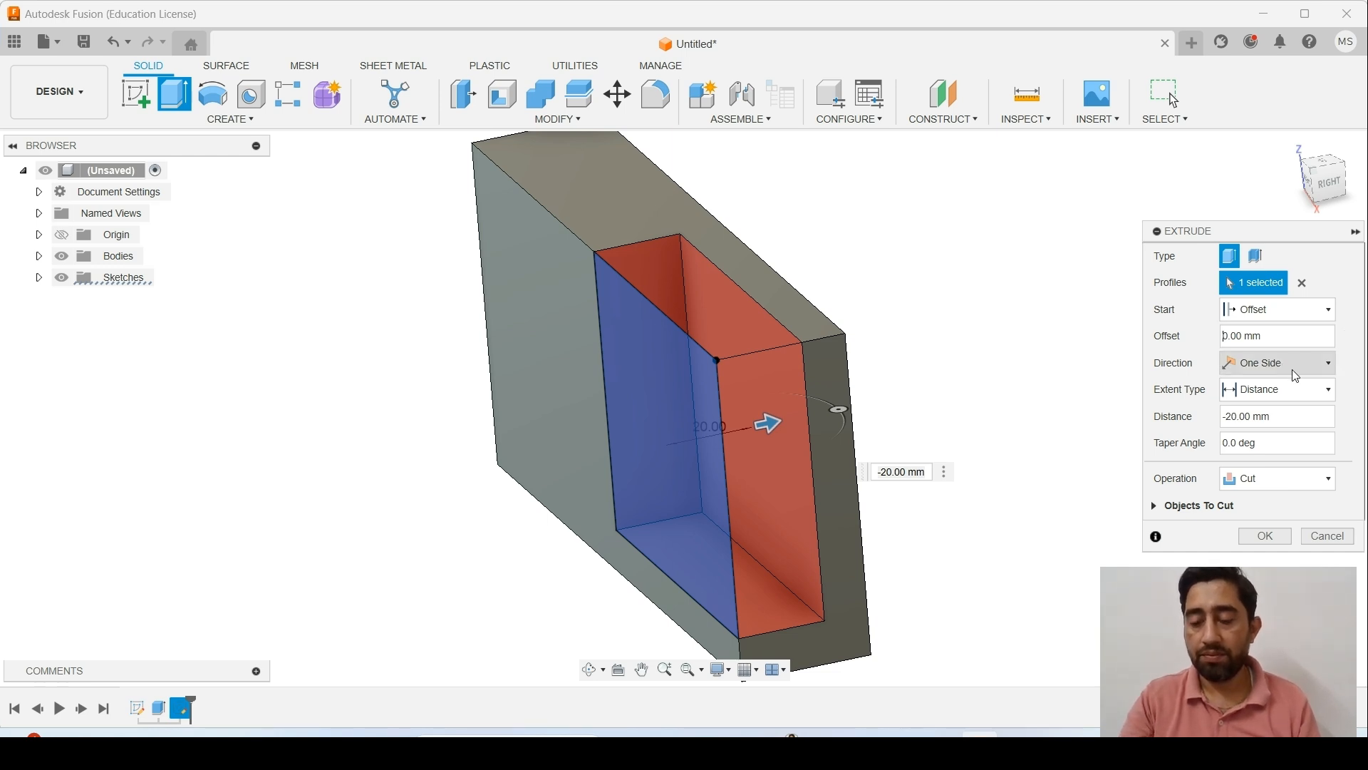
pyautogui.write('2')
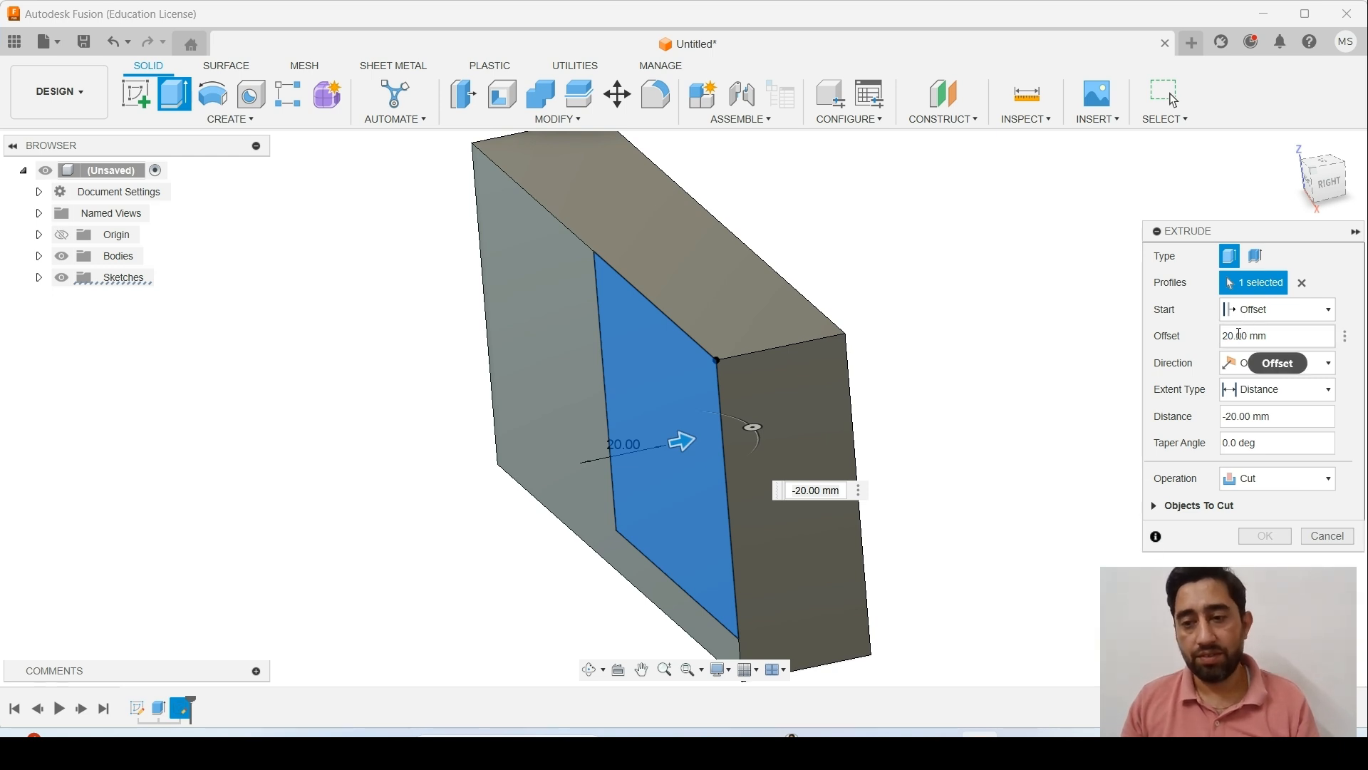
pyautogui.press('Delete')
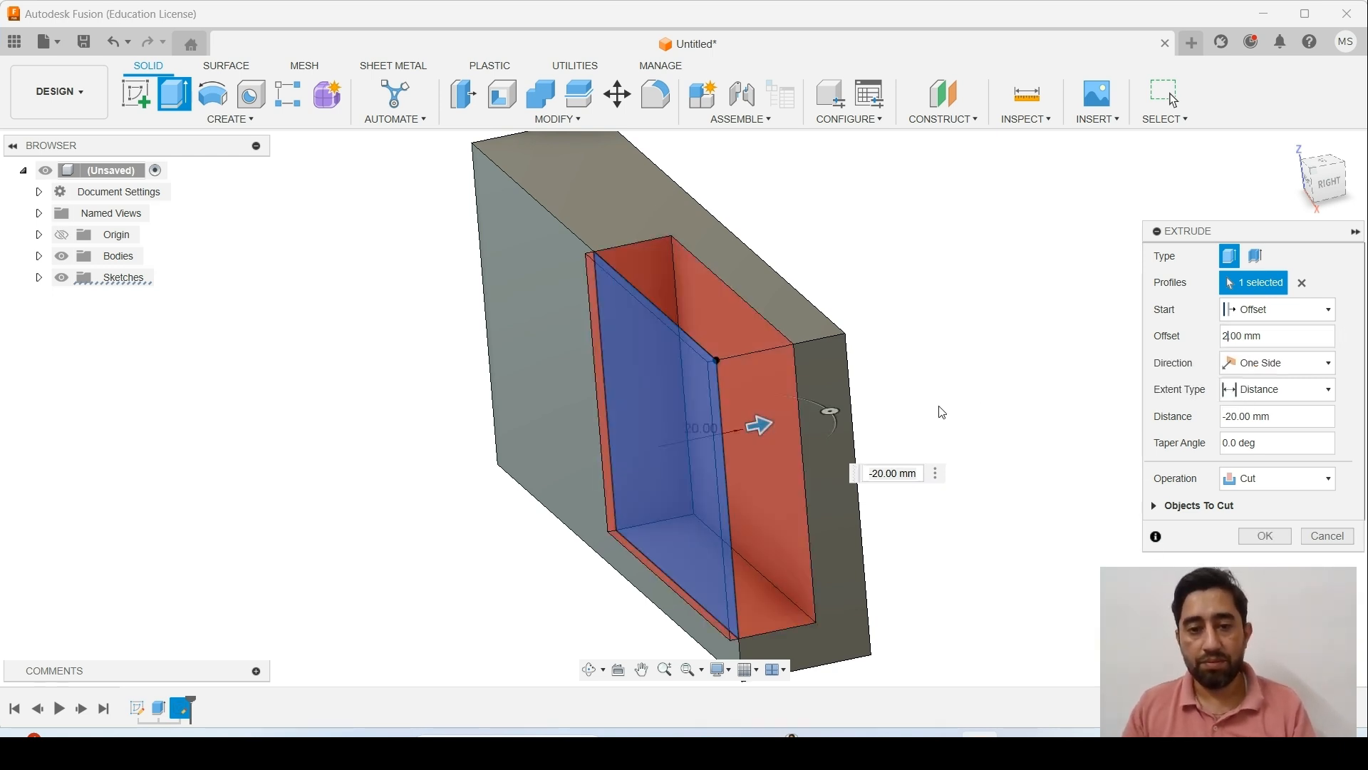
pyautogui.moveTo(871, 385)
pyautogui.keyDown('shift'); pyautogui.mouseDown(button='middle')
pyautogui.moveTo(827, 370)
pyautogui.moveTo(854, 349)
pyautogui.moveTo(855, 366)
pyautogui.mouseUp(button='middle'); pyautogui.keyUp('shift')
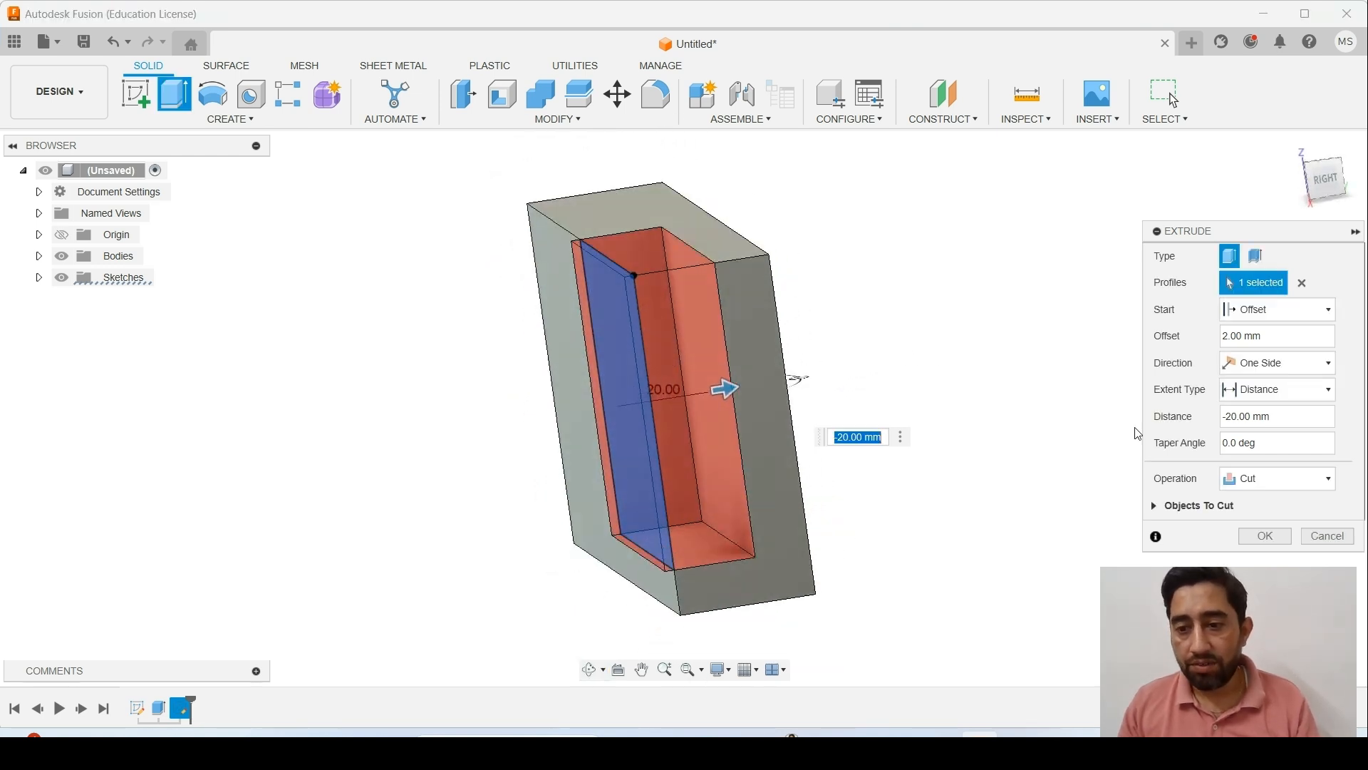
pyautogui.click(1265, 536)
pyautogui.moveTo(728, 374)
pyautogui.keyDown('shift'); pyautogui.mouseDown(button='middle')
pyautogui.moveTo(678, 397)
pyautogui.moveTo(690, 342)
pyautogui.moveTo(605, 427)
pyautogui.moveTo(800, 385)
pyautogui.moveTo(779, 407)
pyautogui.moveTo(696, 397)
pyautogui.moveTo(714, 370)
pyautogui.moveTo(736, 392)
pyautogui.mouseUp(button='middle'); pyautogui.keyUp('shift')
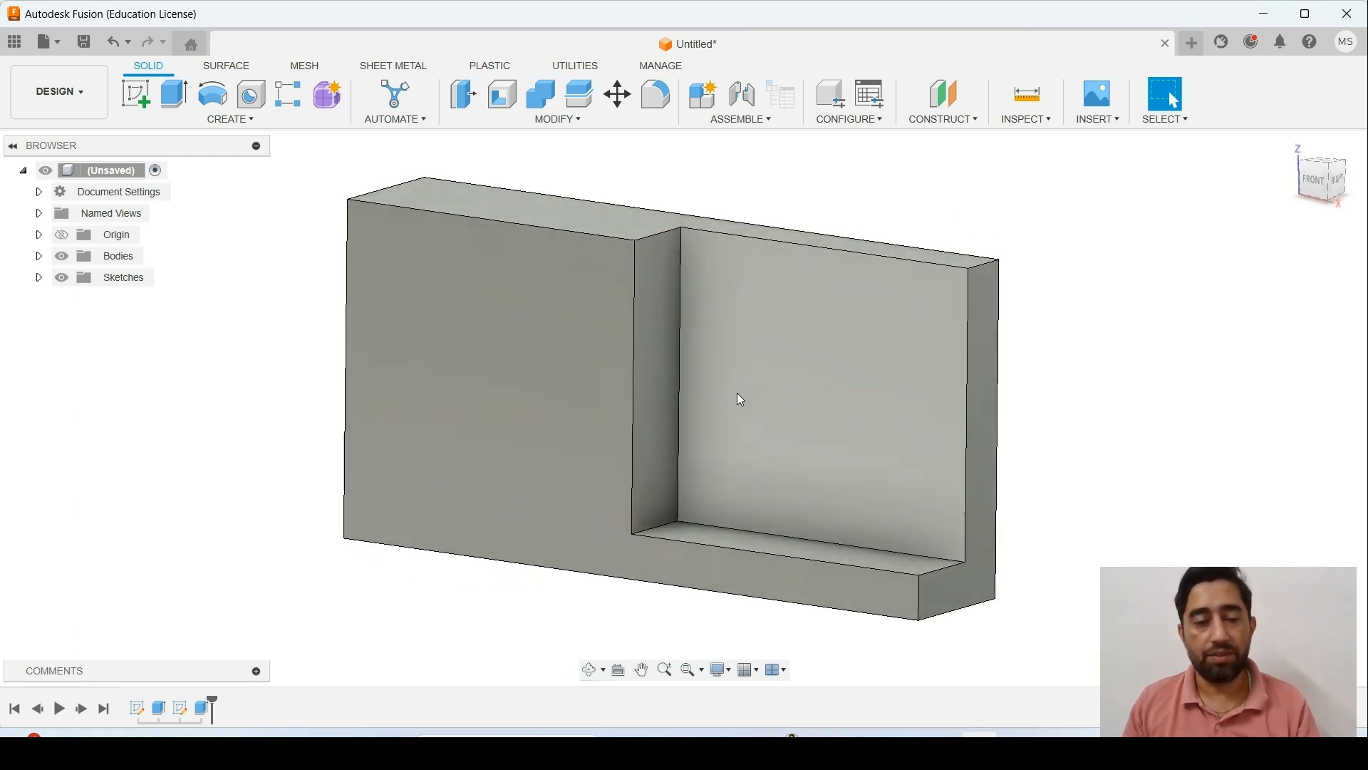
# - Check the Example 08 drawing in Word, return to Fusion and start a sketch on the block's front face
pyautogui.click(900, 751)
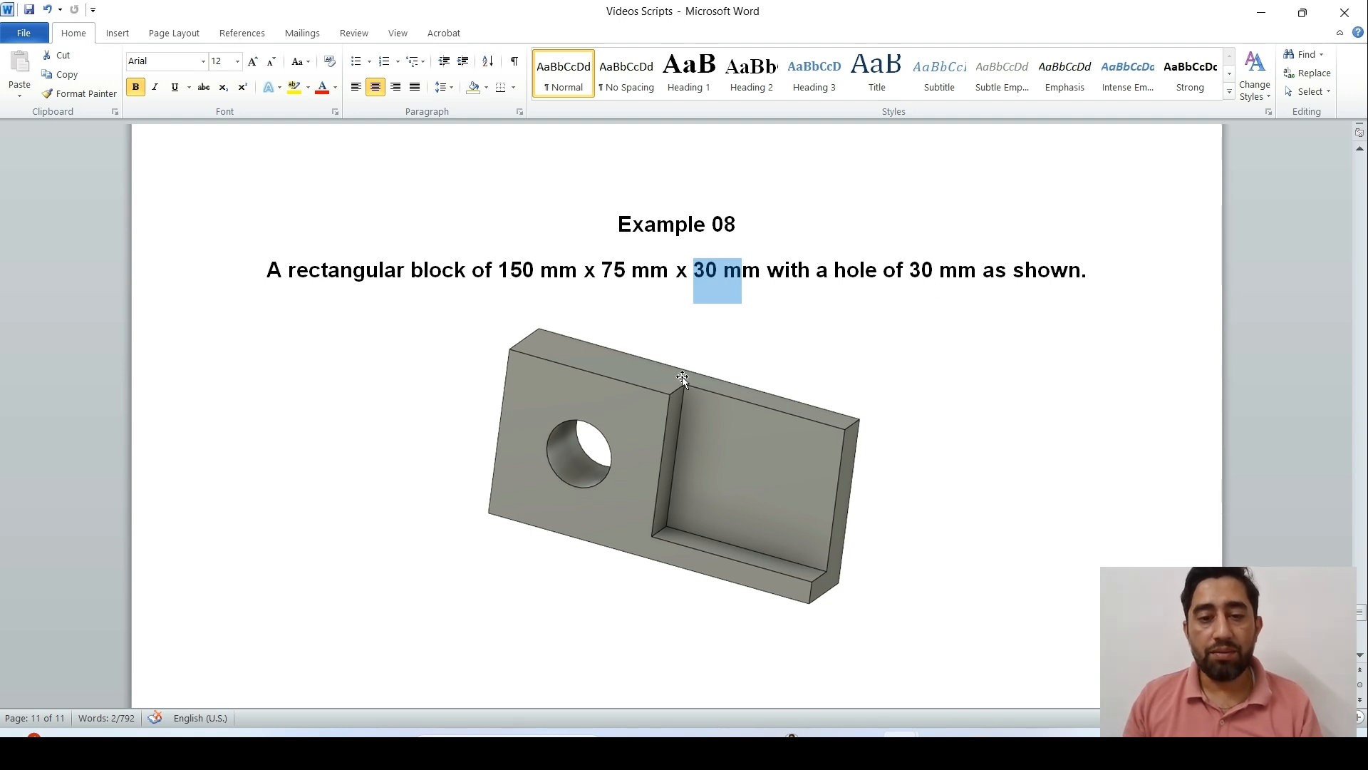
pyautogui.hotkey('alt', 'Tab')
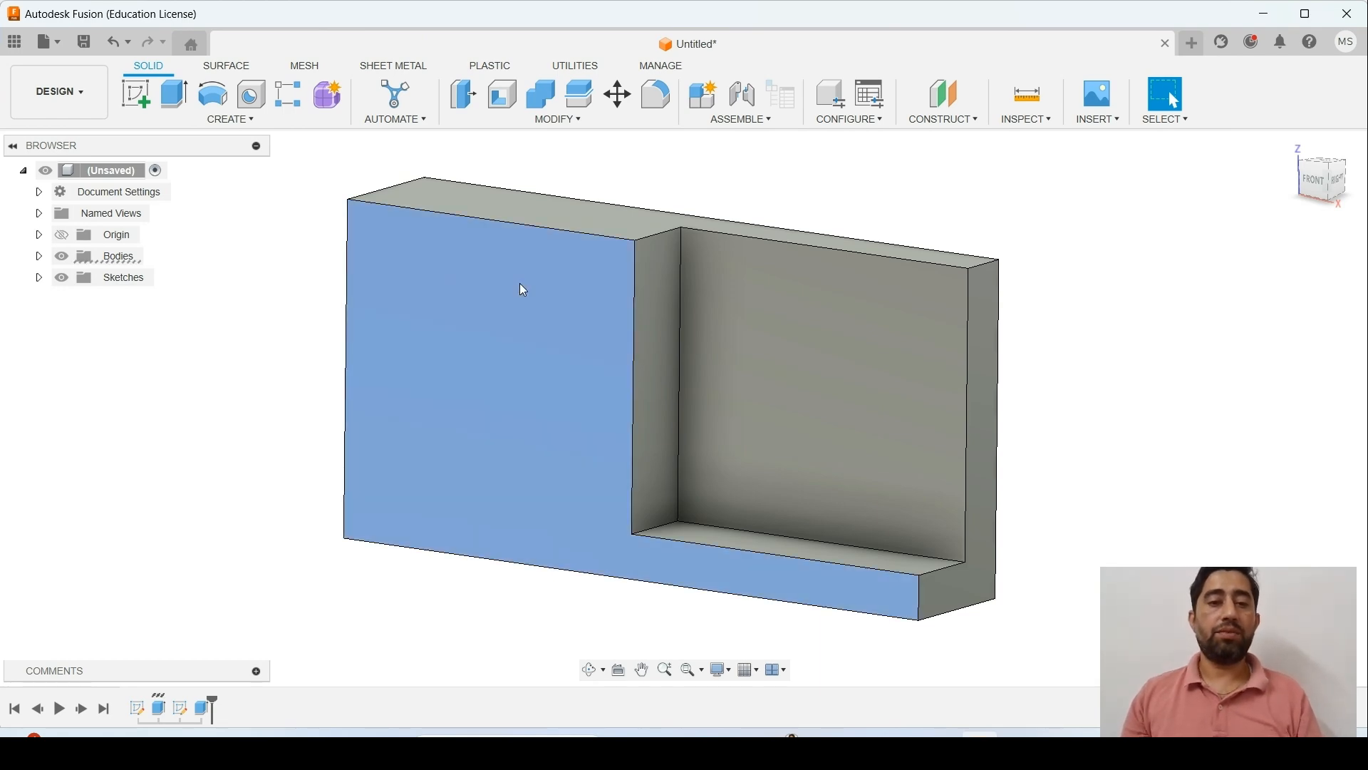
pyautogui.click(519, 284)
pyautogui.click(142, 94)
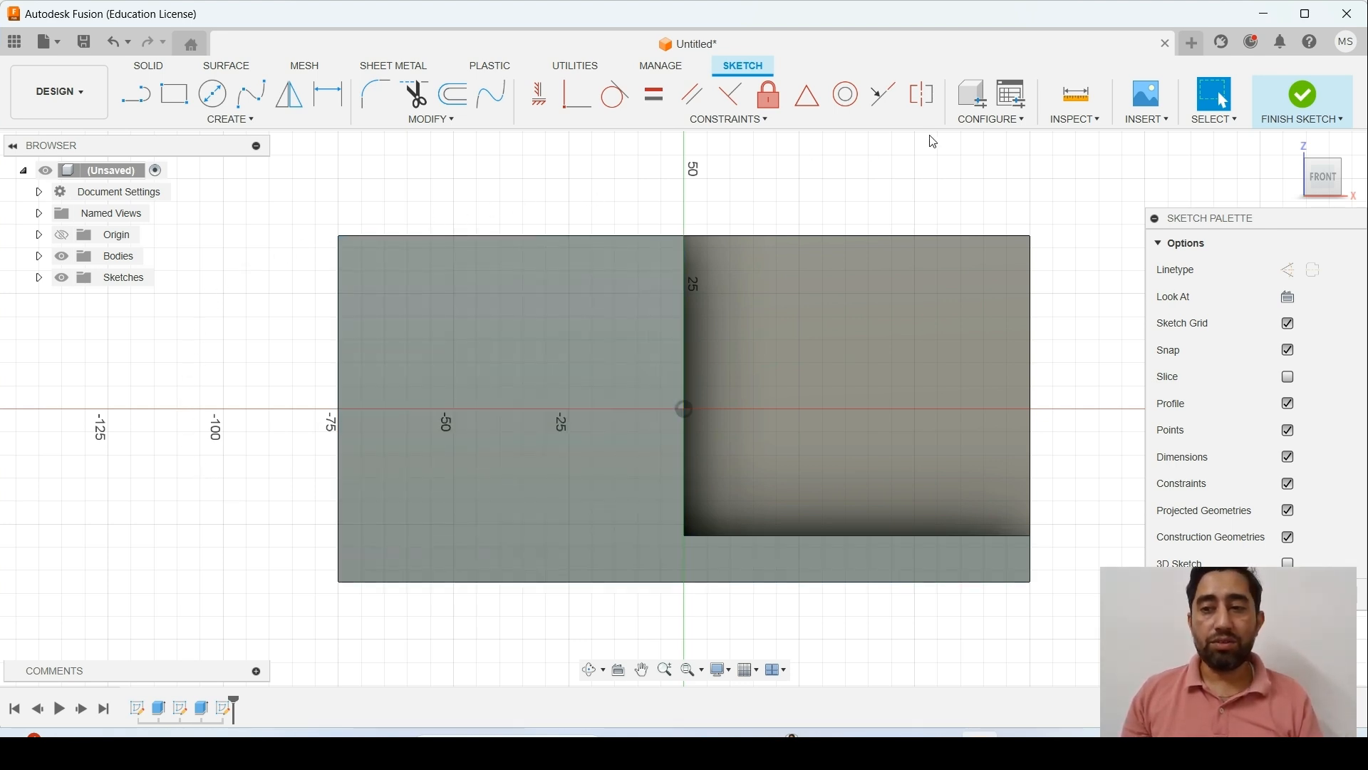
# - Finish the empty sketch on the front face and reopen it for editing
pyautogui.click(1291, 117)
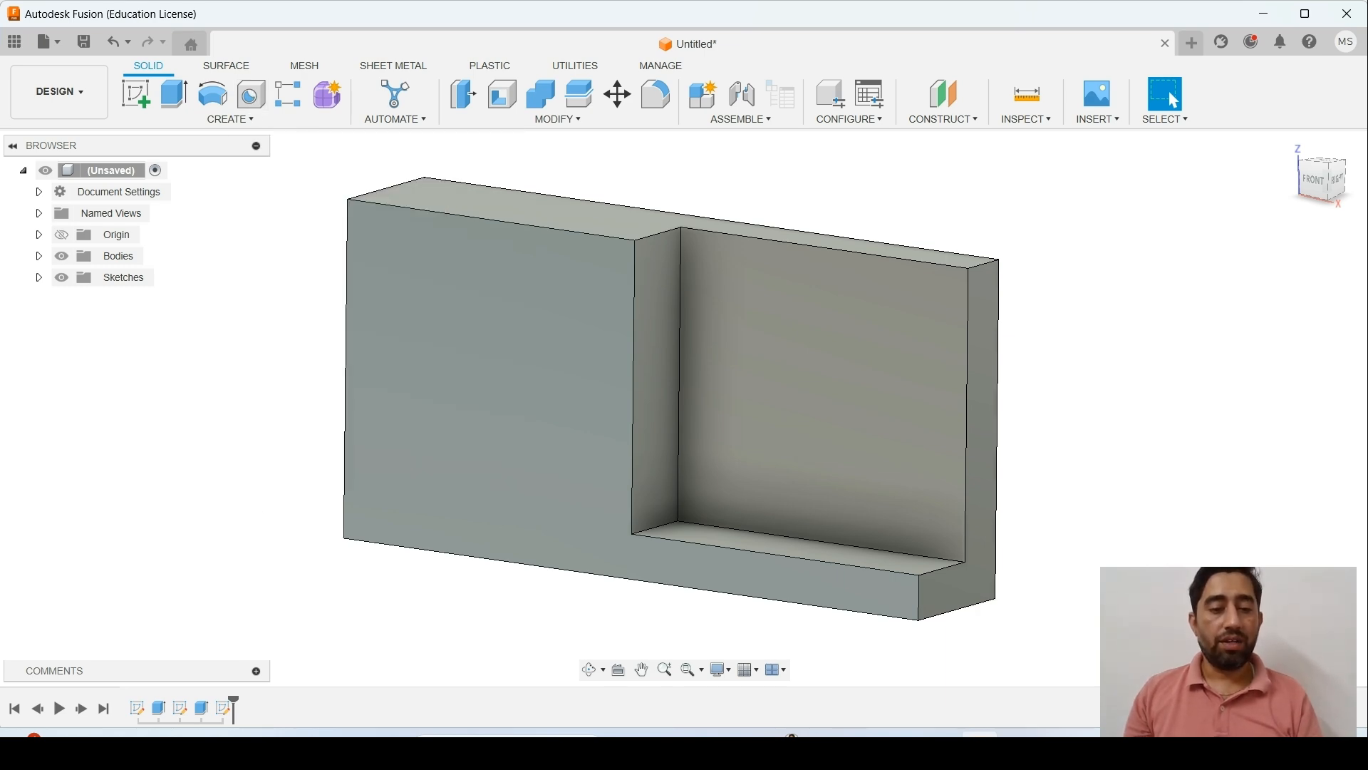
pyautogui.rightClick(228, 709)
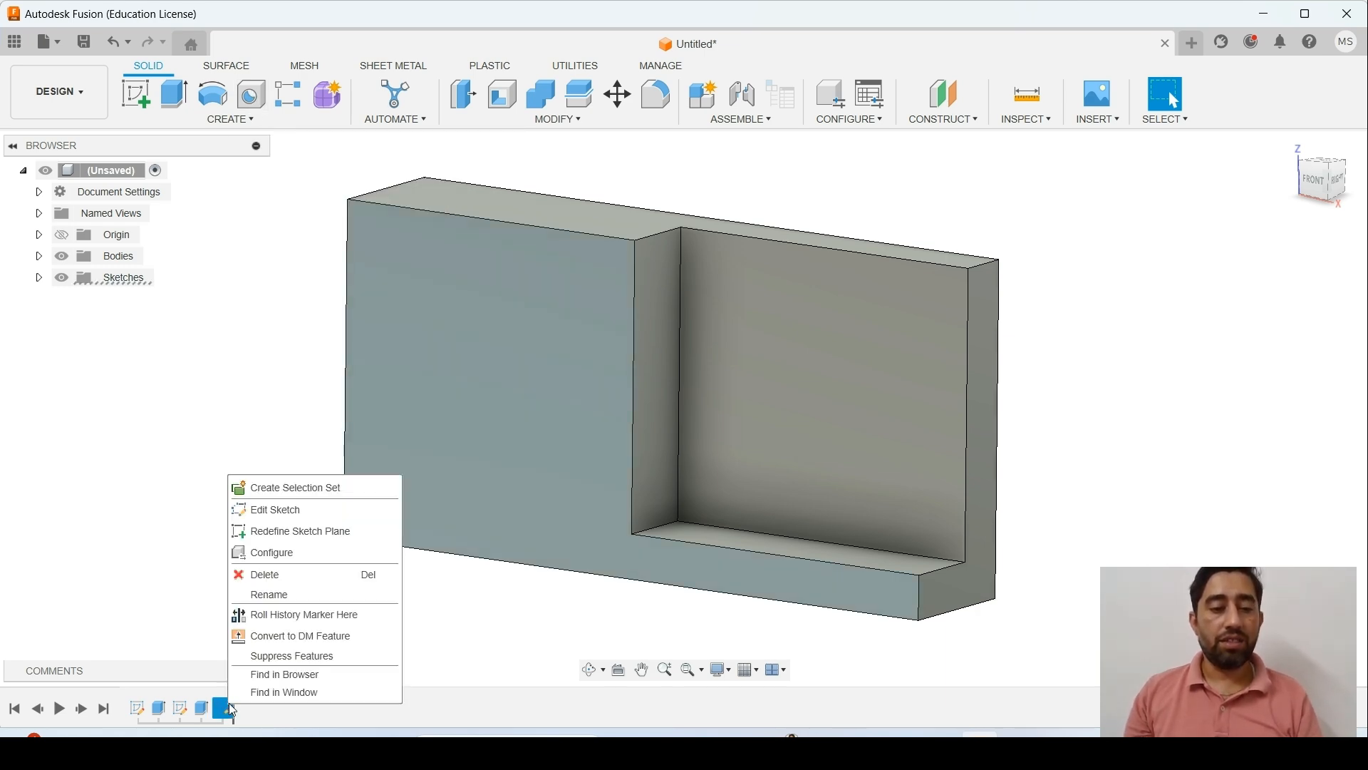
pyautogui.click(257, 531)
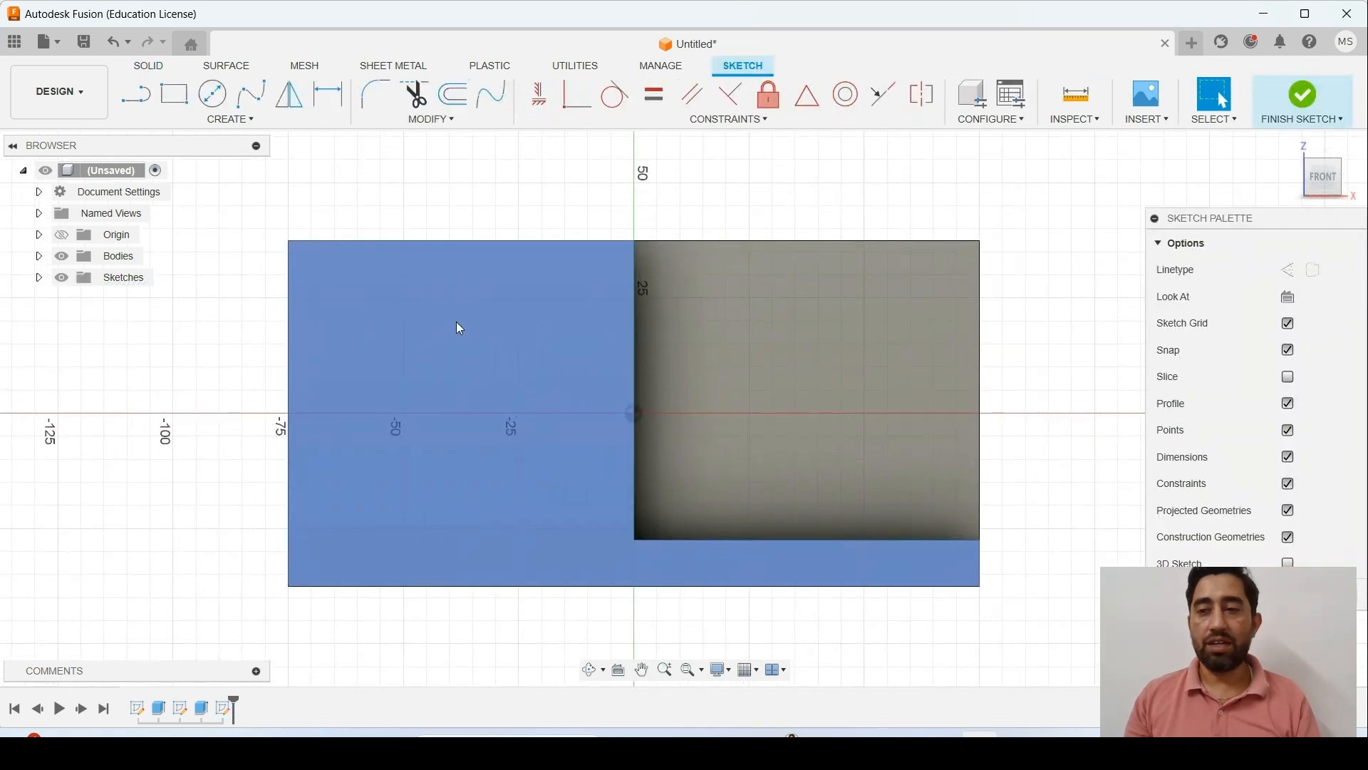
# - Sketch a circle about 22 mm in diameter on the uncut half of the front face, centred at mid-height
pyautogui.click(222, 108)
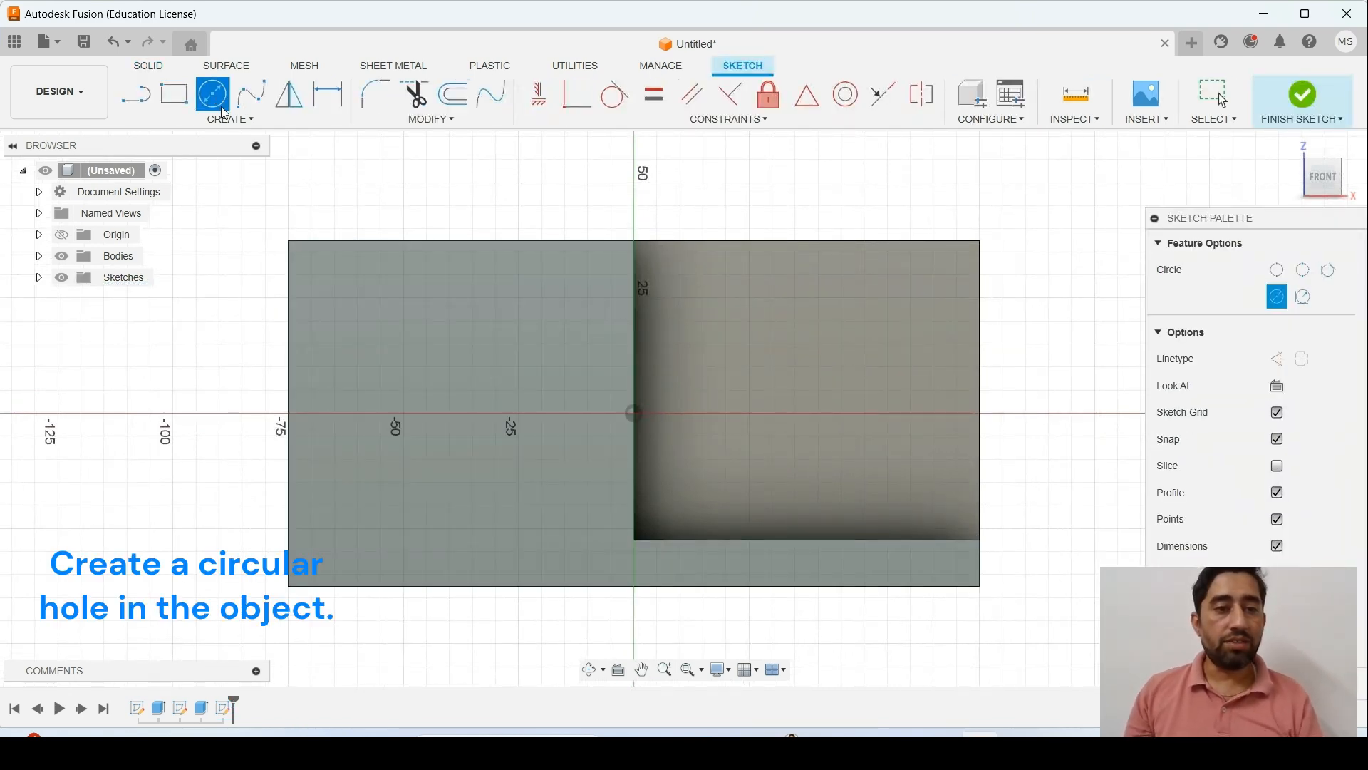
pyautogui.click(462, 413)
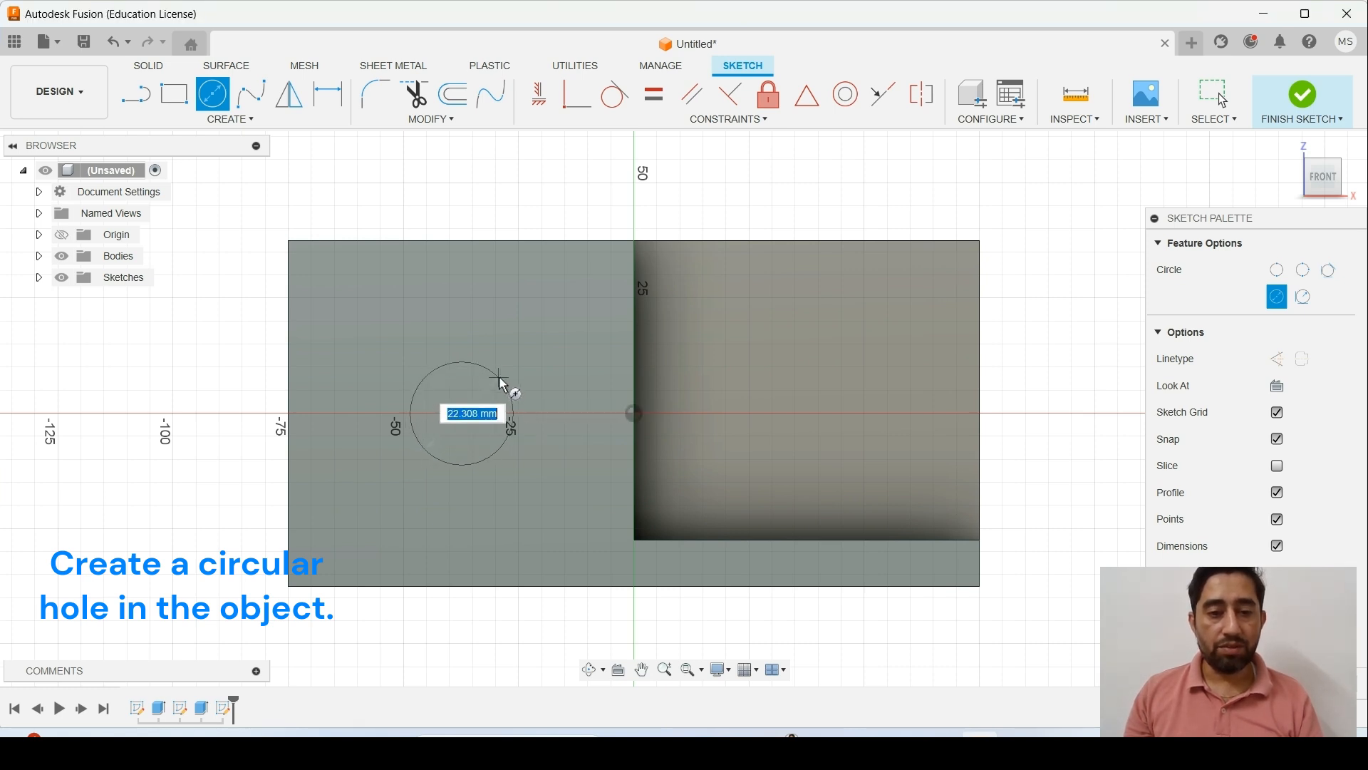
pyautogui.click(501, 383)
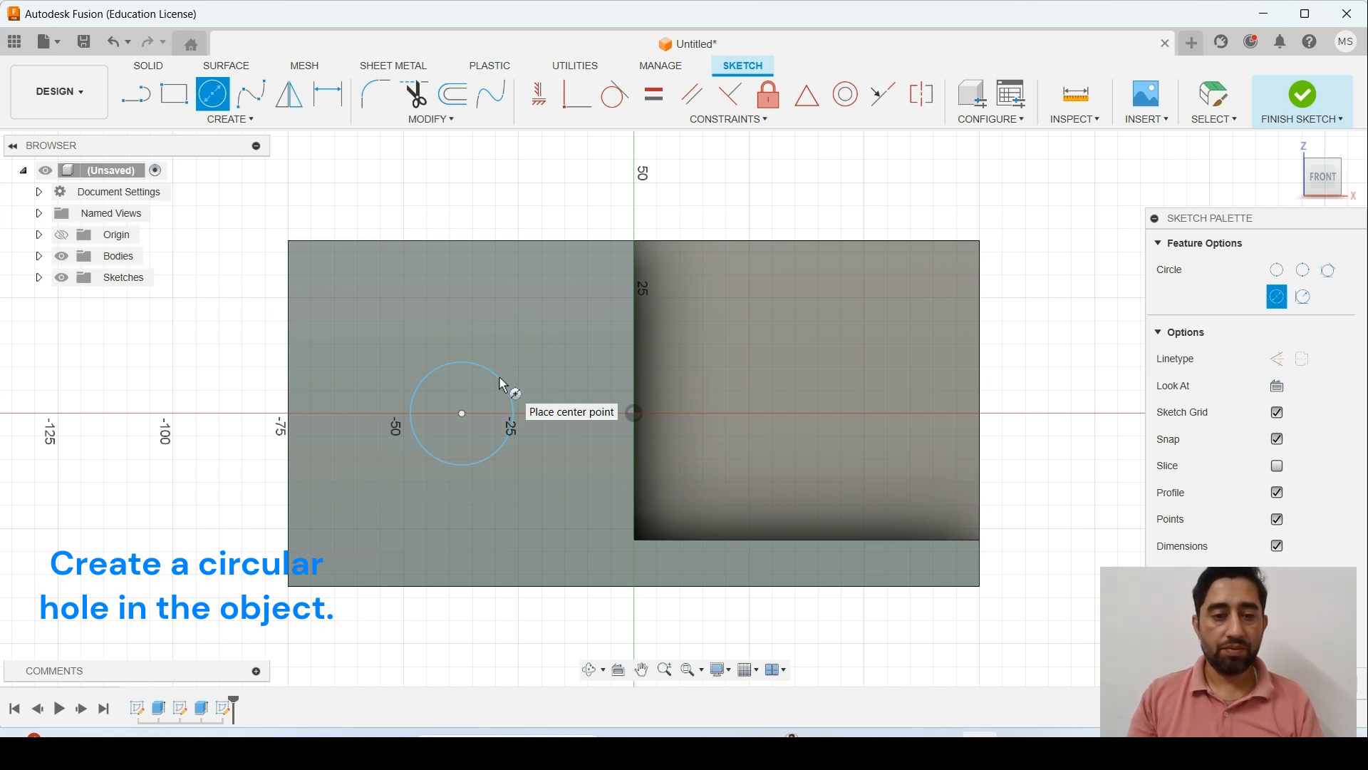
pyautogui.click(498, 375)
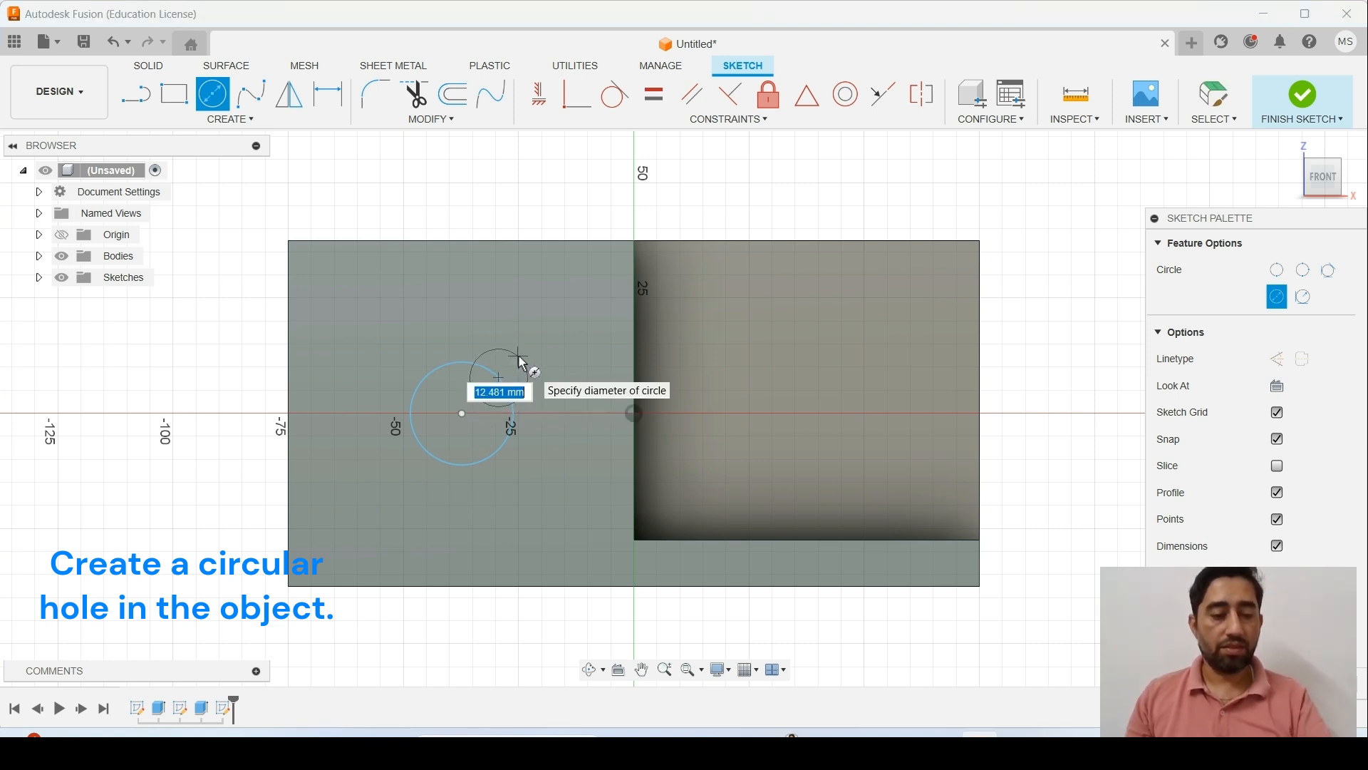
pyautogui.press('Escape')
# - Dimension the circle's diameter as 30 mm and move the dimension label closer to the block
pyautogui.press('d')
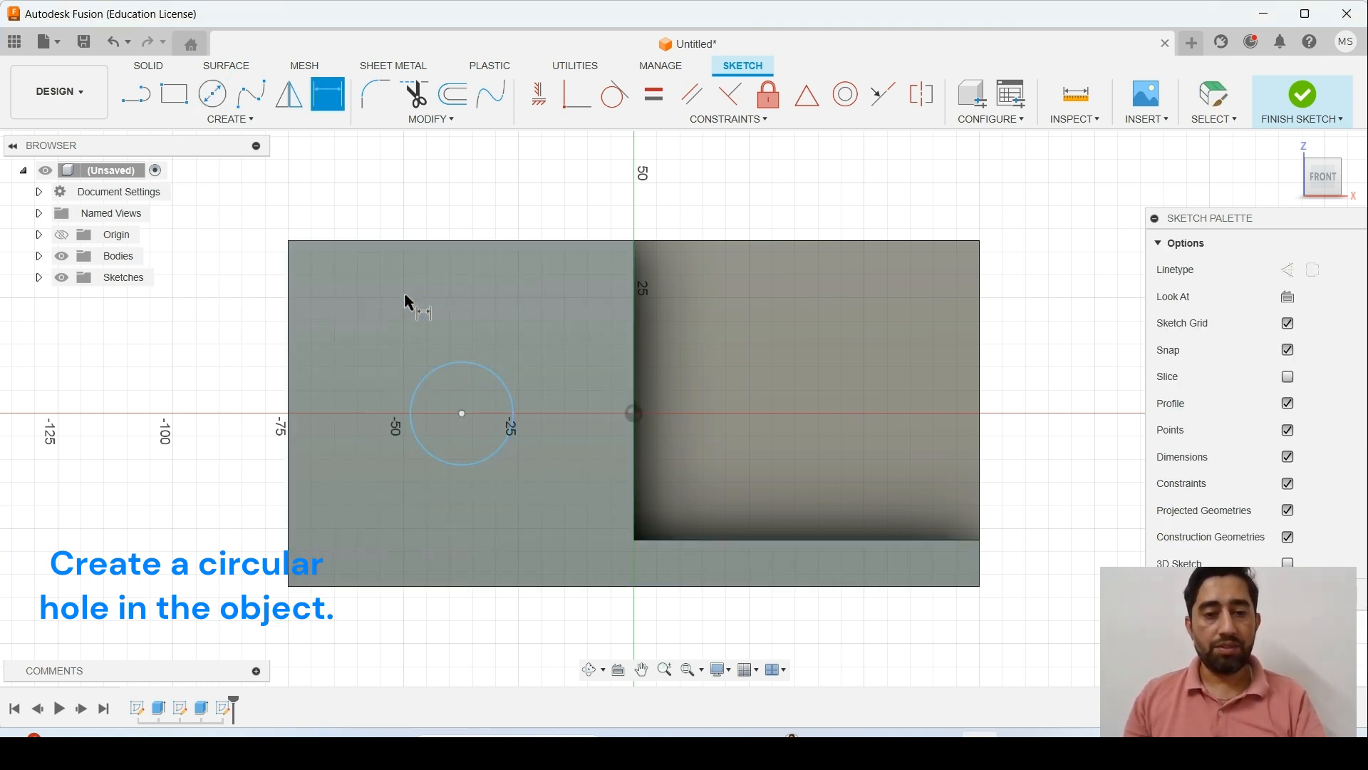
pyautogui.click(443, 370)
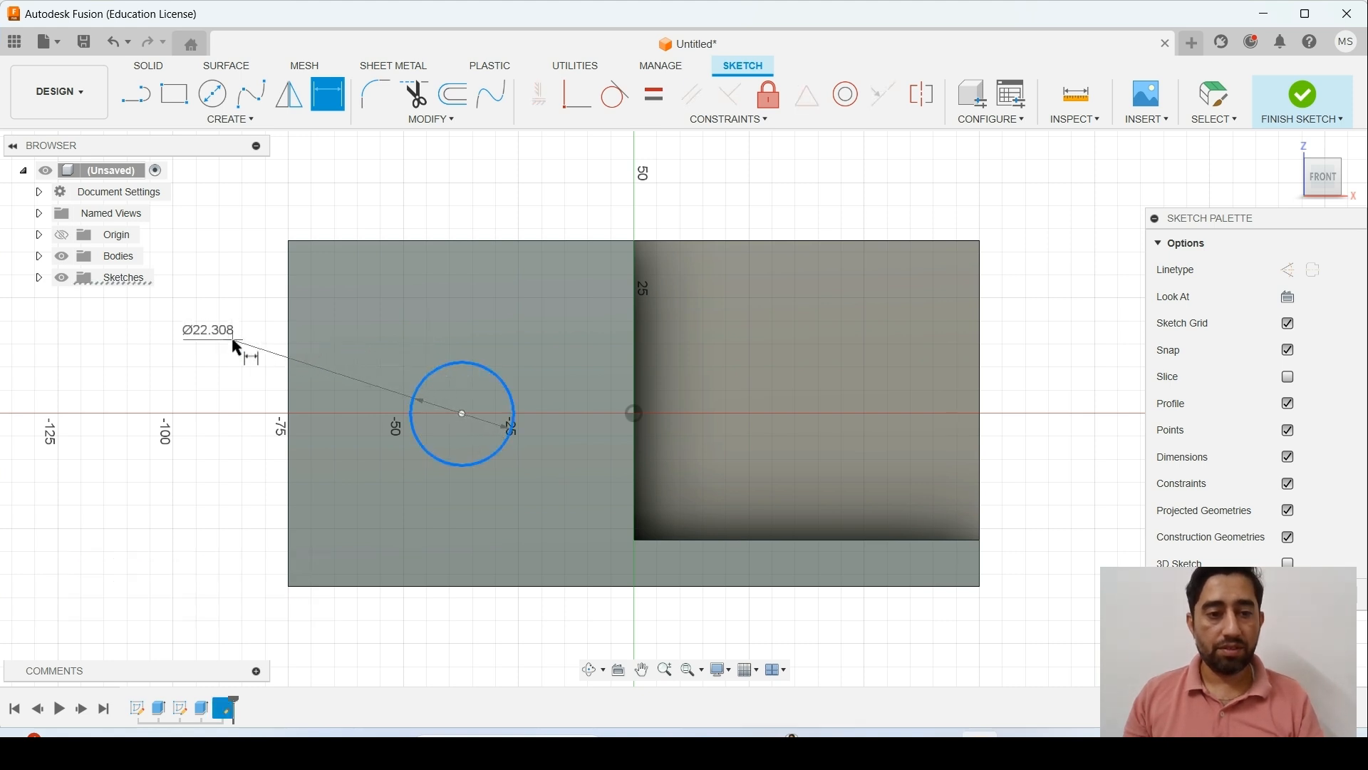
pyautogui.click(232, 340)
pyautogui.write('30')
pyautogui.press('Return')
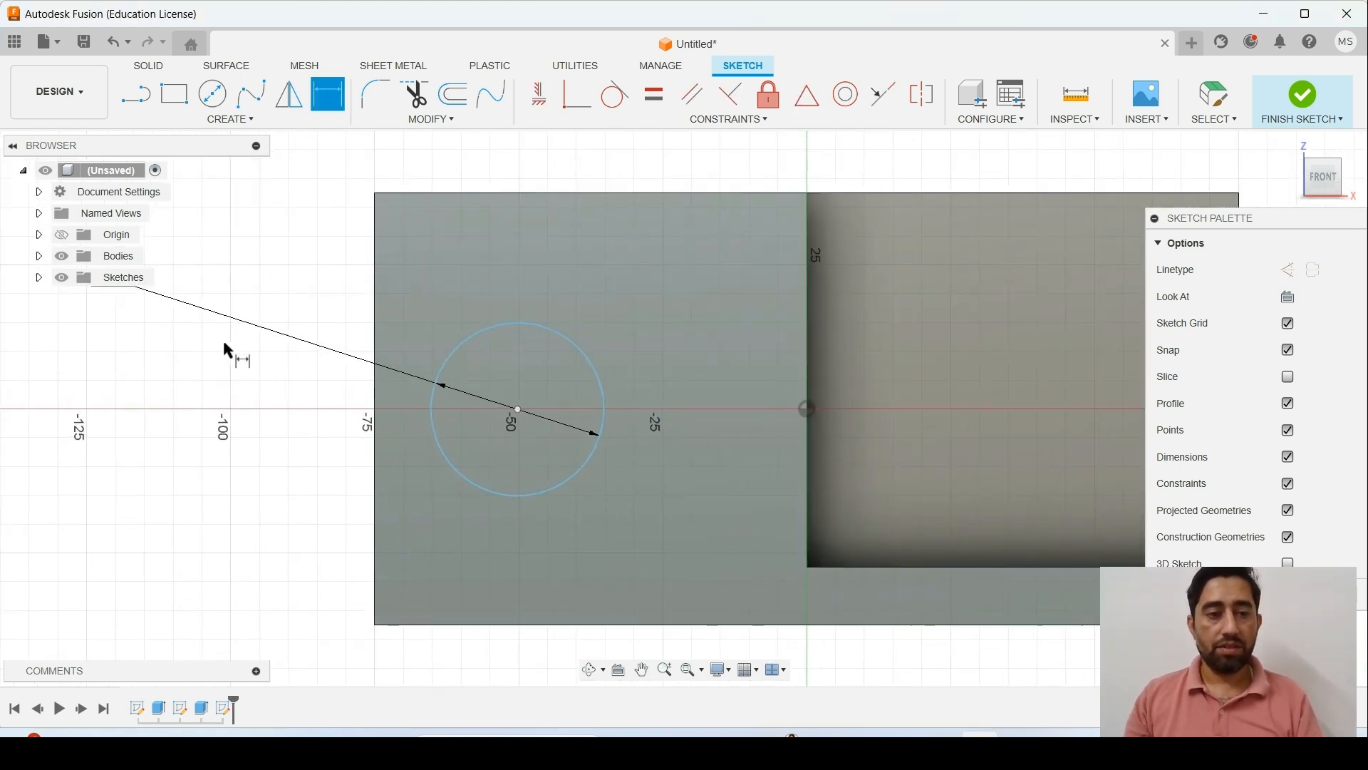
pyautogui.scroll(-3, 235, 349)
pyautogui.press('Escape')
pyautogui.moveTo(162, 303)
pyautogui.mouseDown()
pyautogui.moveTo(305, 319)
pyautogui.moveTo(319, 302)
pyautogui.mouseUp()
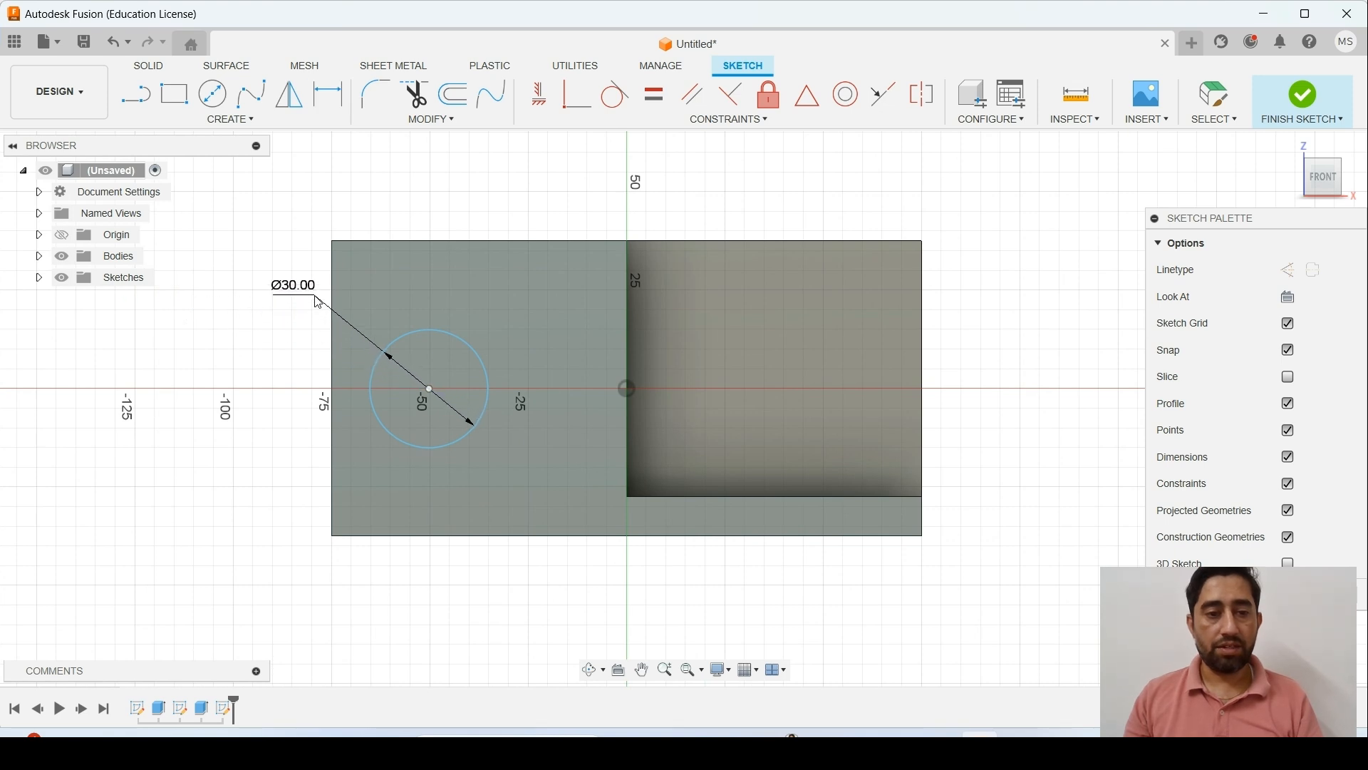
# - Dimension the circle's centre horizontally from the block's left edge as 75/2 mm
pyautogui.press('d')
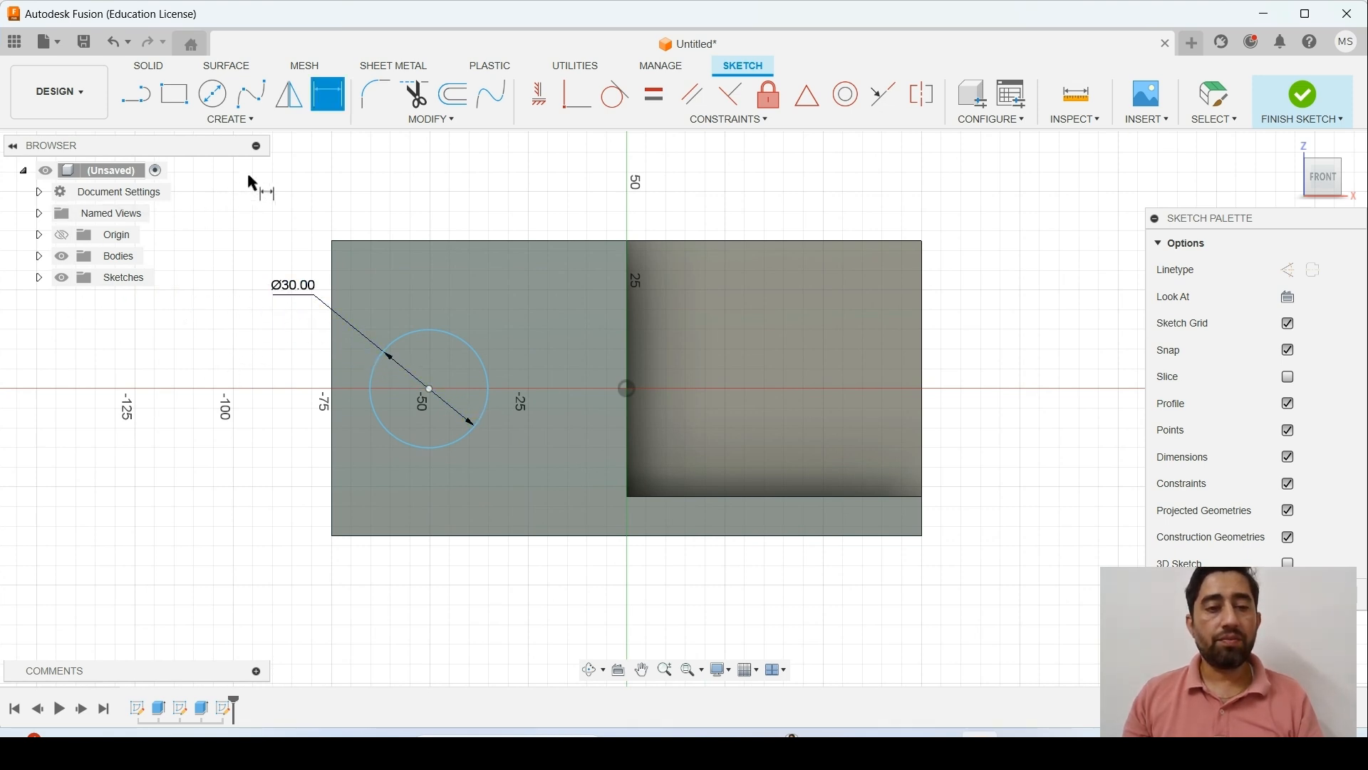
pyautogui.click(428, 388)
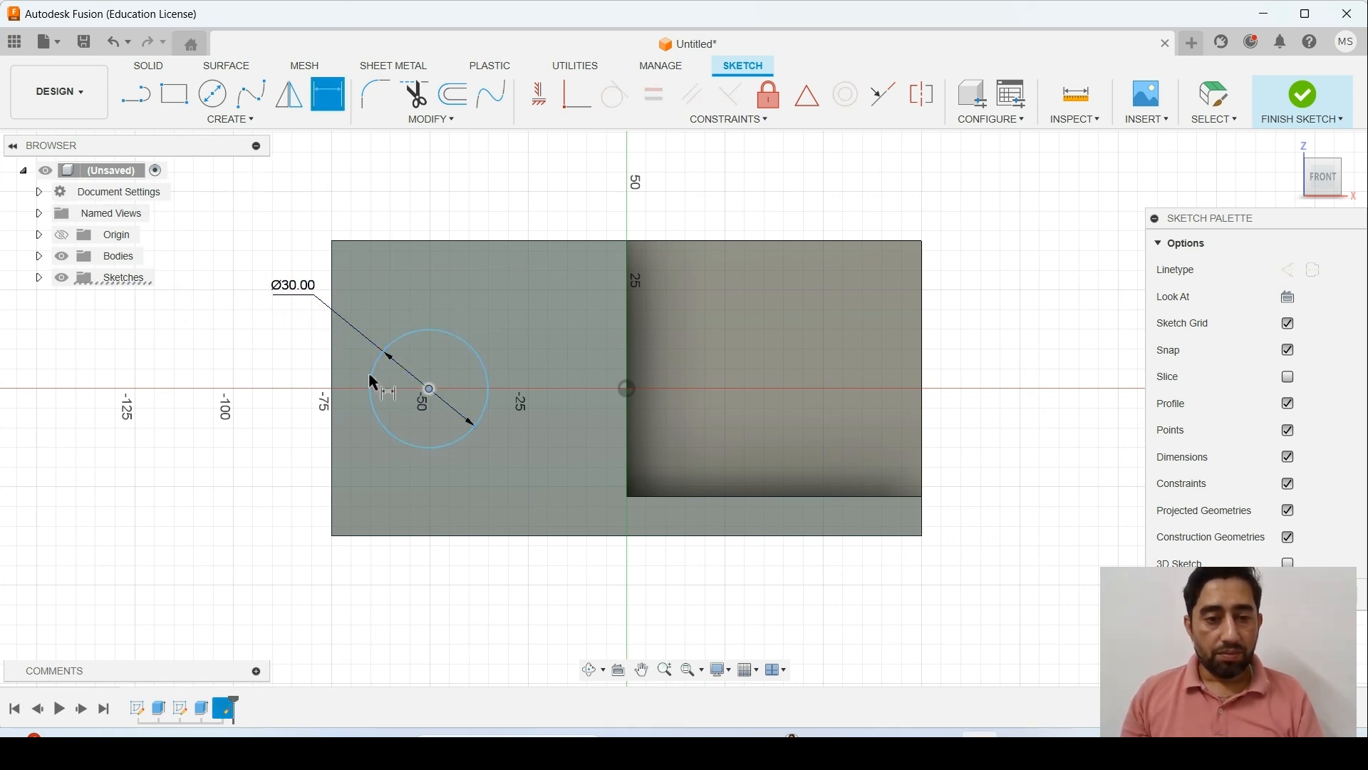
pyautogui.click(333, 376)
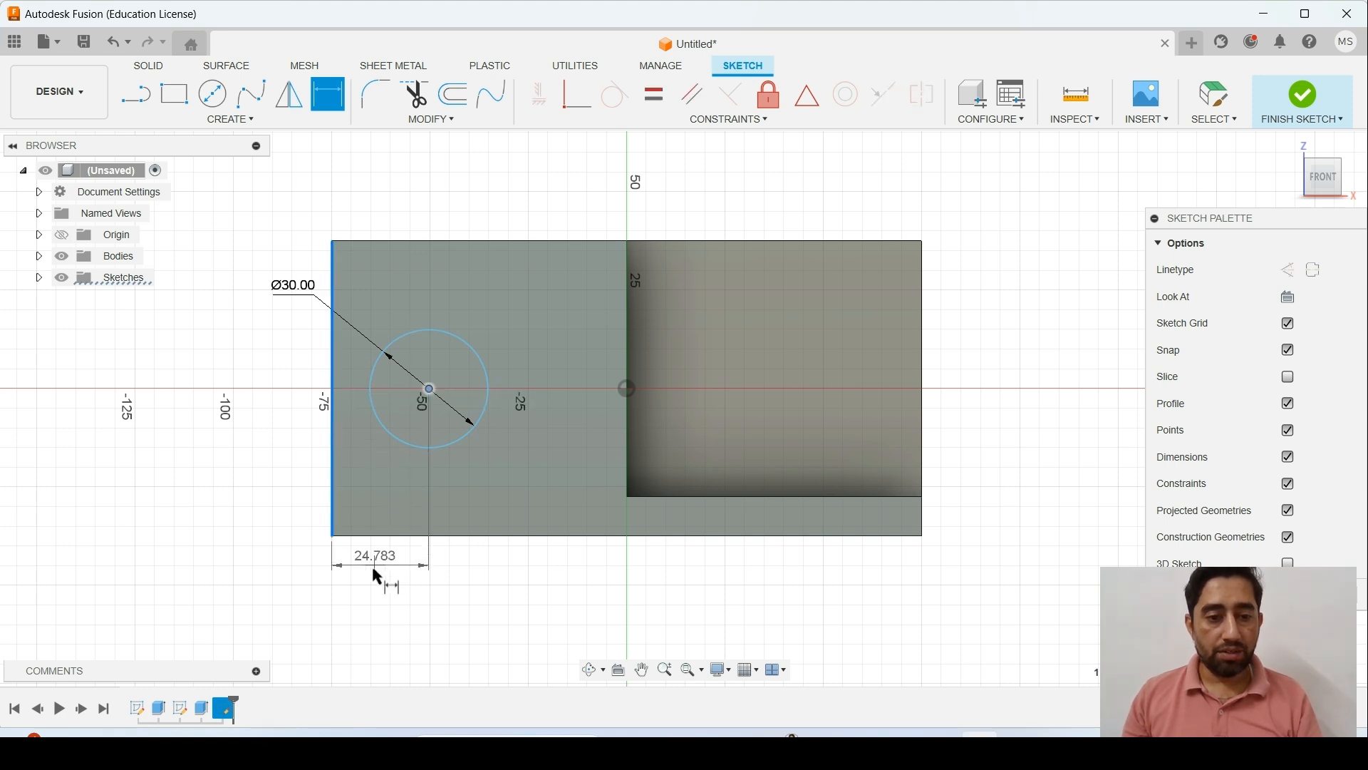
pyautogui.click(392, 577)
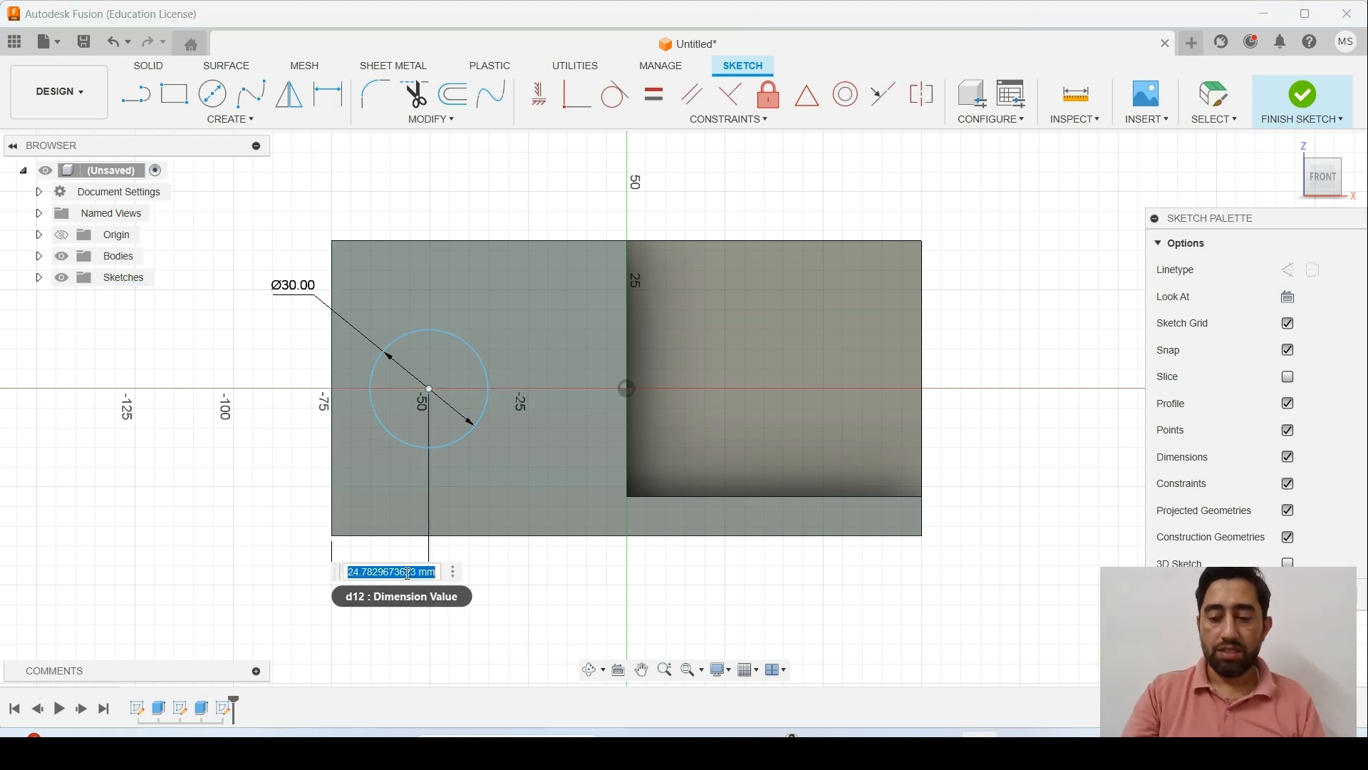
pyautogui.write('75/2')
pyautogui.press('Return')
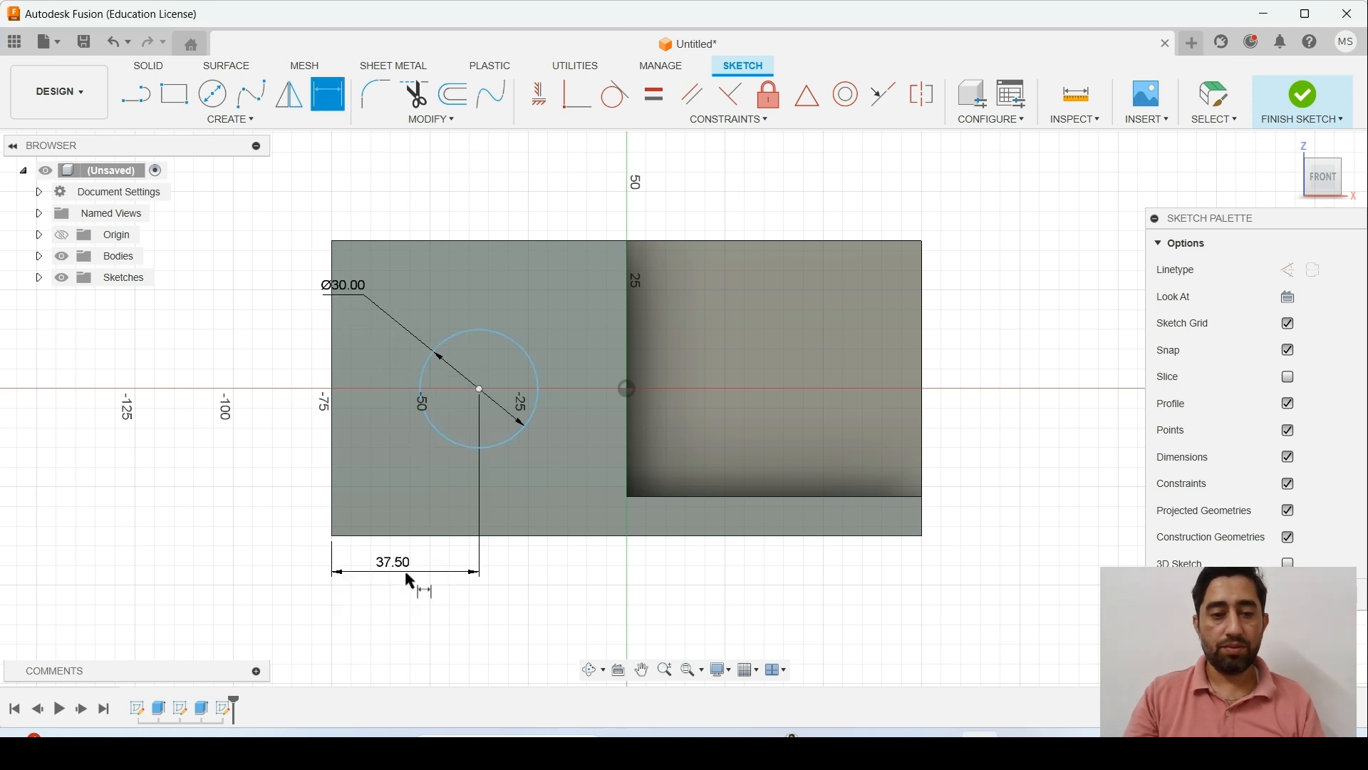
# - Dimension the circle's centre vertically from the block's top edge as 37.5 mm
pyautogui.click(467, 243)
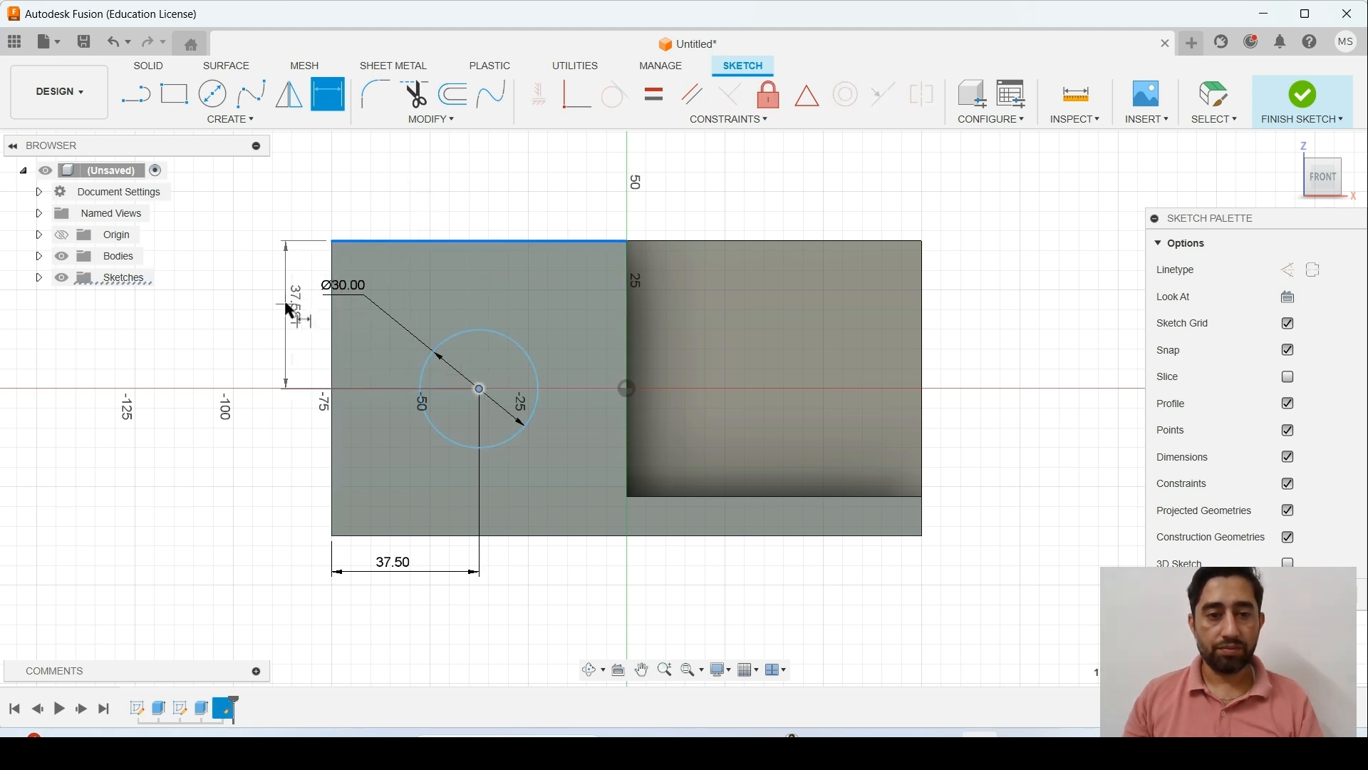
pyautogui.click(297, 316)
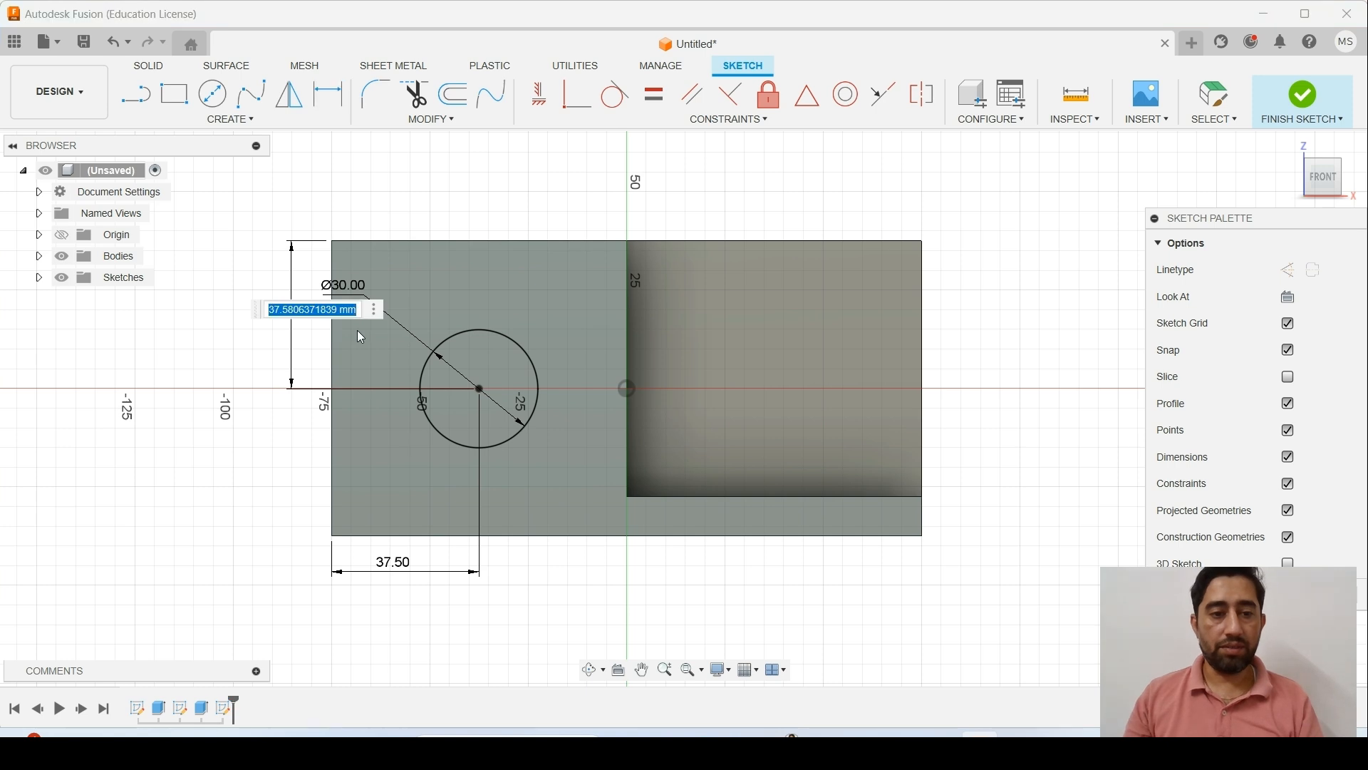
pyautogui.write('37.')
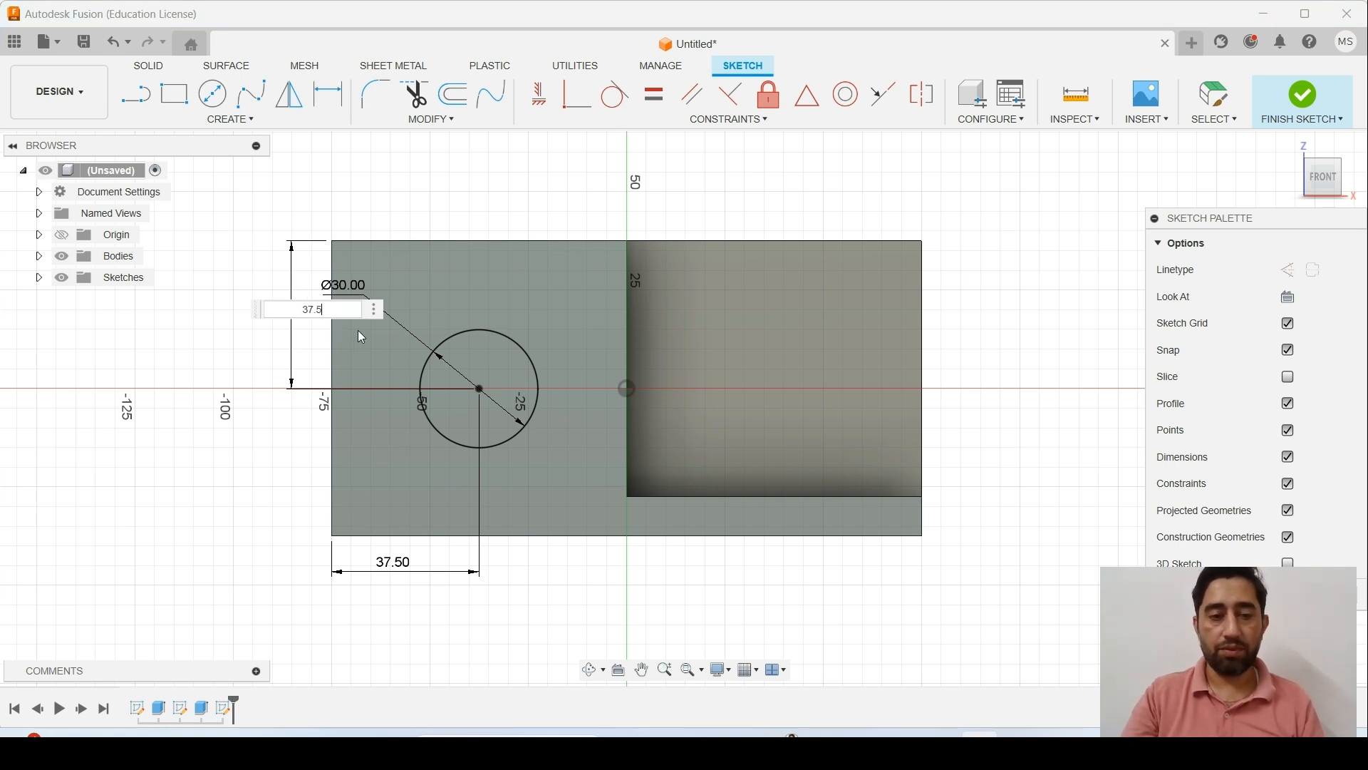
pyautogui.write('5')
pyautogui.press('Return')
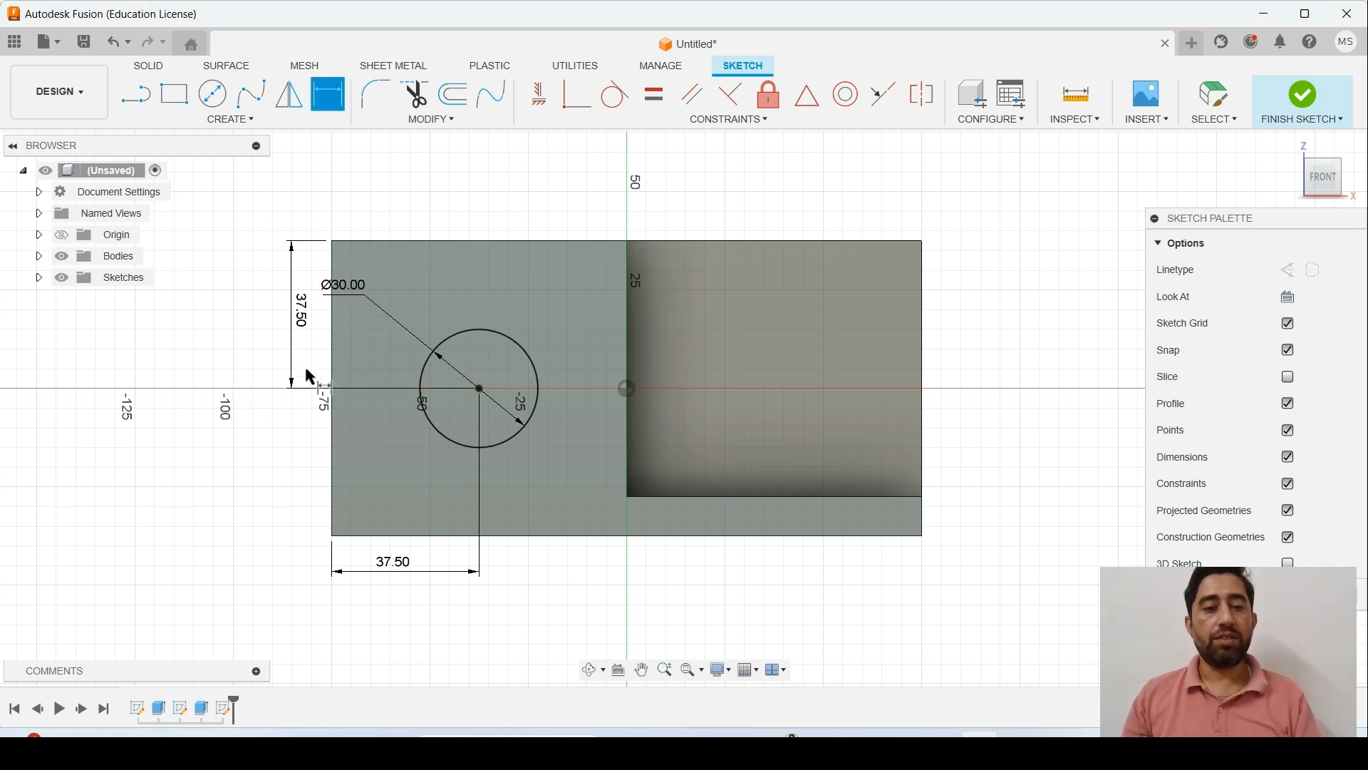
# - Move the circle's diameter dimension above the block and finish the sketch
pyautogui.press('Escape')
pyautogui.moveTo(345, 294); pyautogui.dragTo(574, 214)
pyautogui.click(1303, 94)
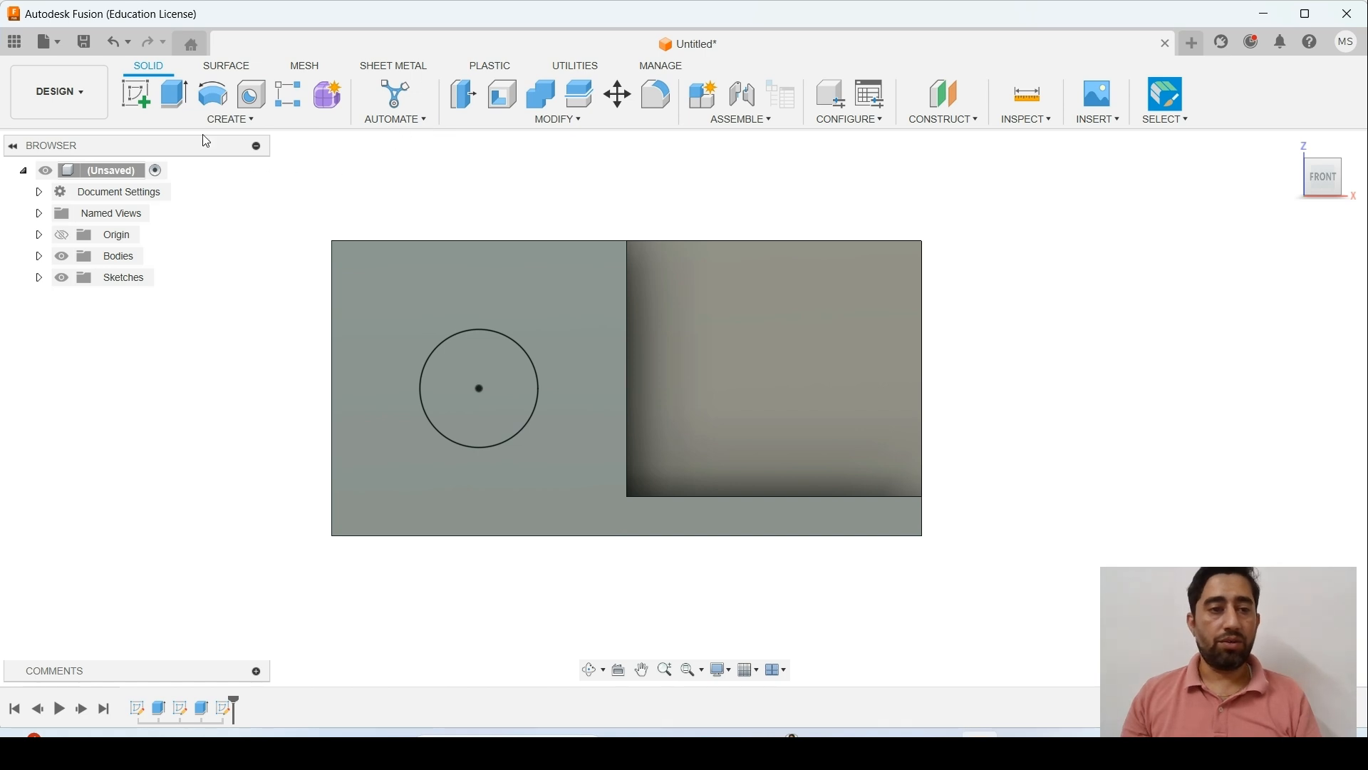
# - Extrude the circle profile into the block as a cut with a distance of -60 mm
pyautogui.click(175, 95)
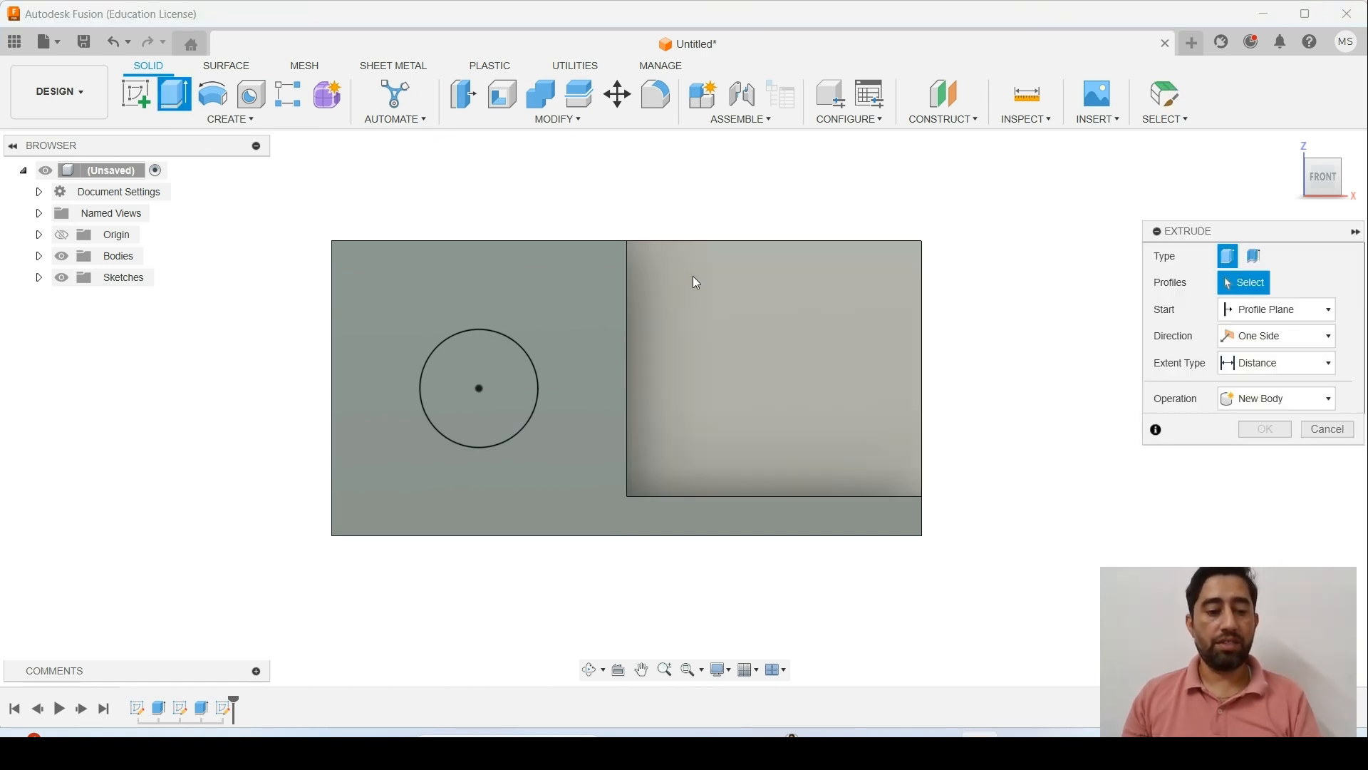
pyautogui.keyDown('shift'); pyautogui.moveTo(922, 276); pyautogui.dragTo(867, 283, button='middle'); pyautogui.keyUp('shift')
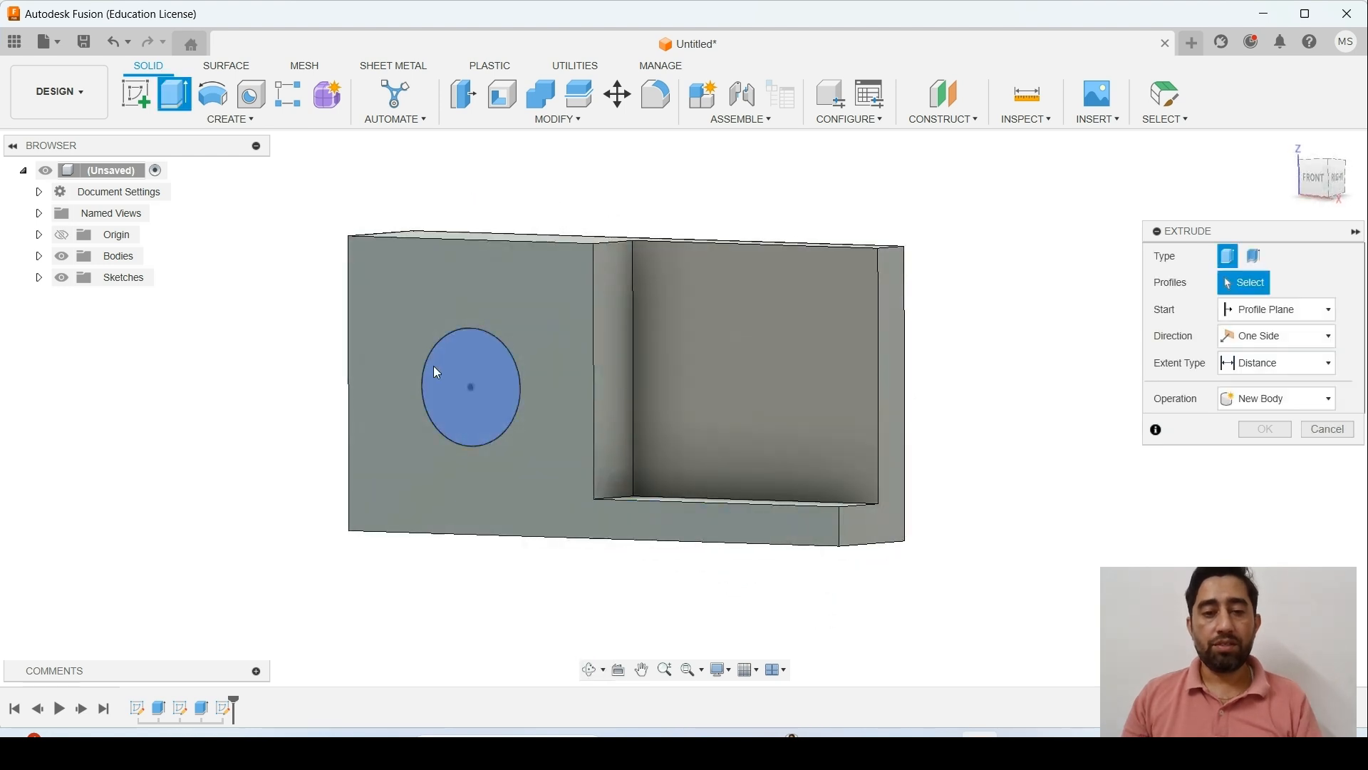
pyautogui.click(461, 368)
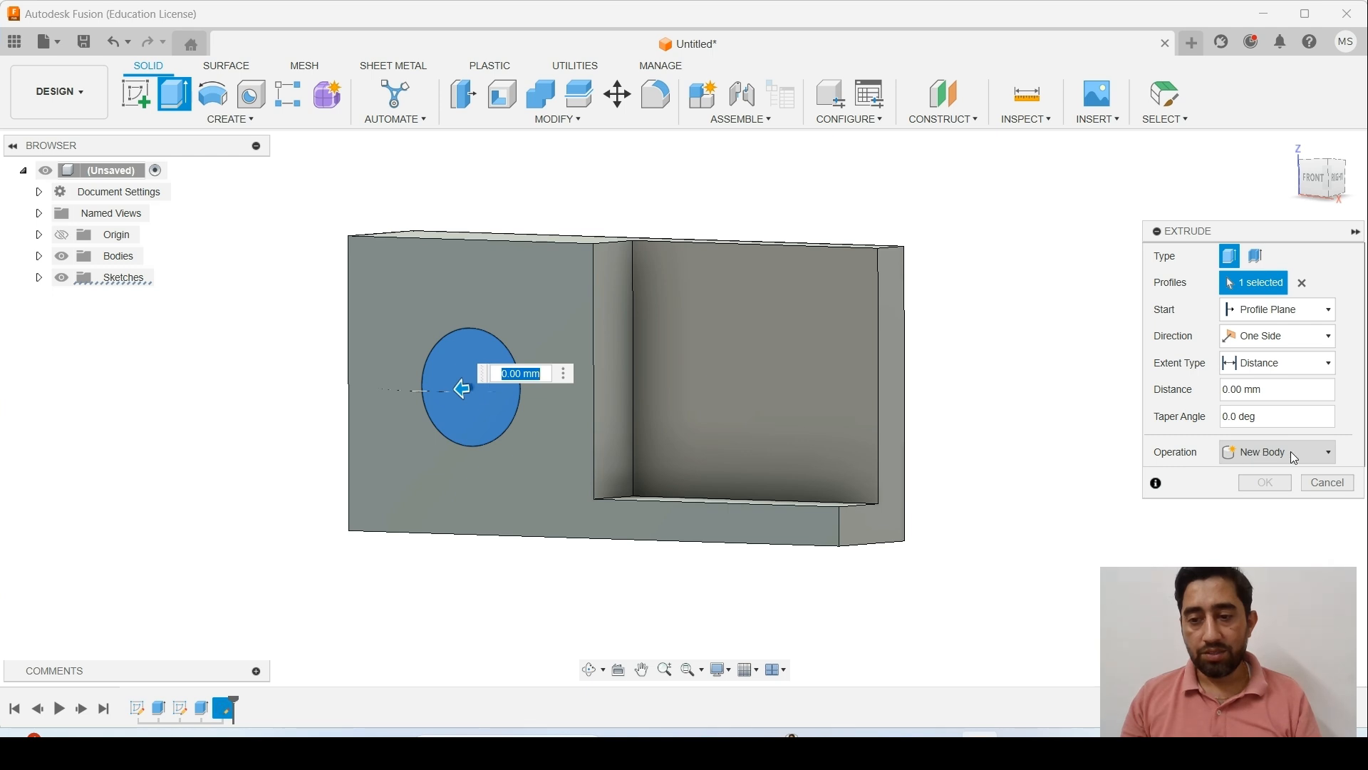
pyautogui.moveTo(460, 387); pyautogui.dragTo(611, 375)
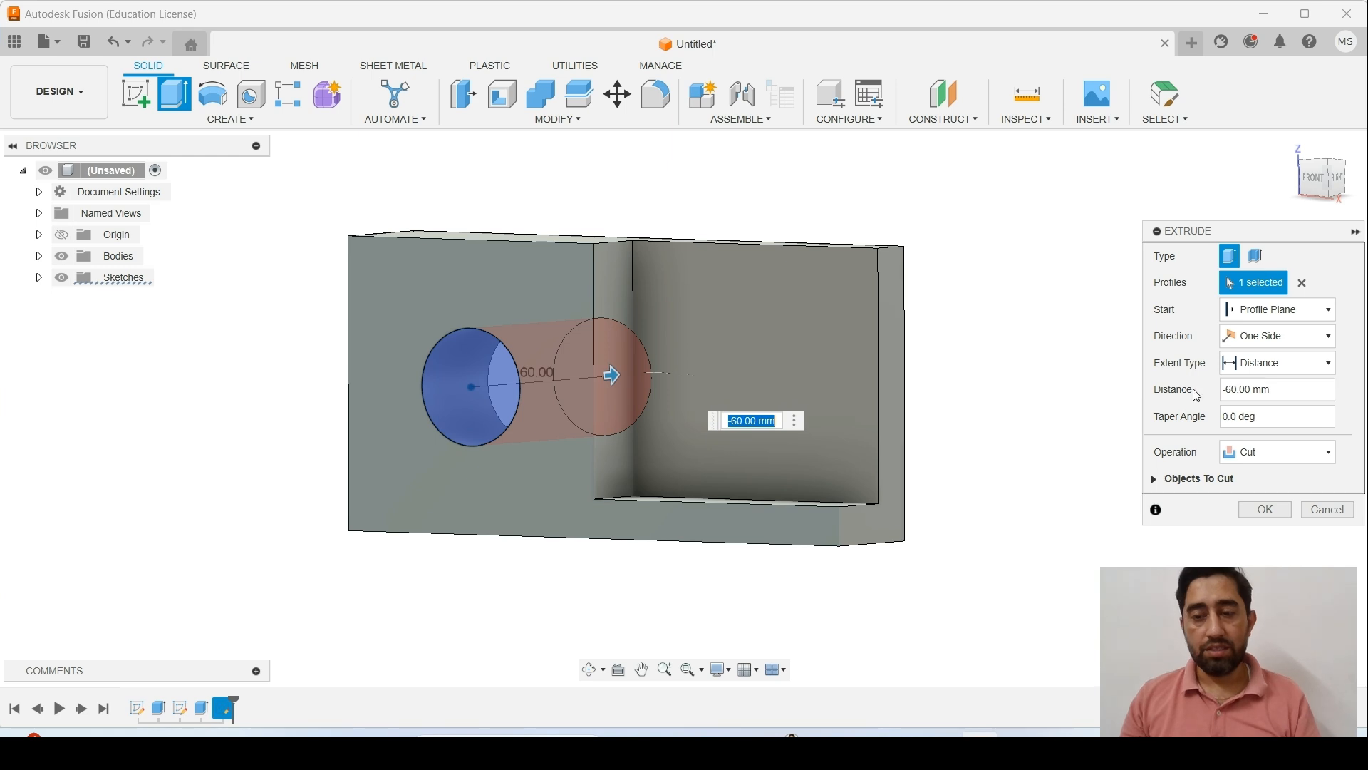
# - Try the To Object extent for the circle's cut and pull the cut back into the block
pyautogui.keyDown('shift'); pyautogui.moveTo(1057, 352); pyautogui.dragTo(984, 391, button='middle'); pyautogui.keyUp('shift')
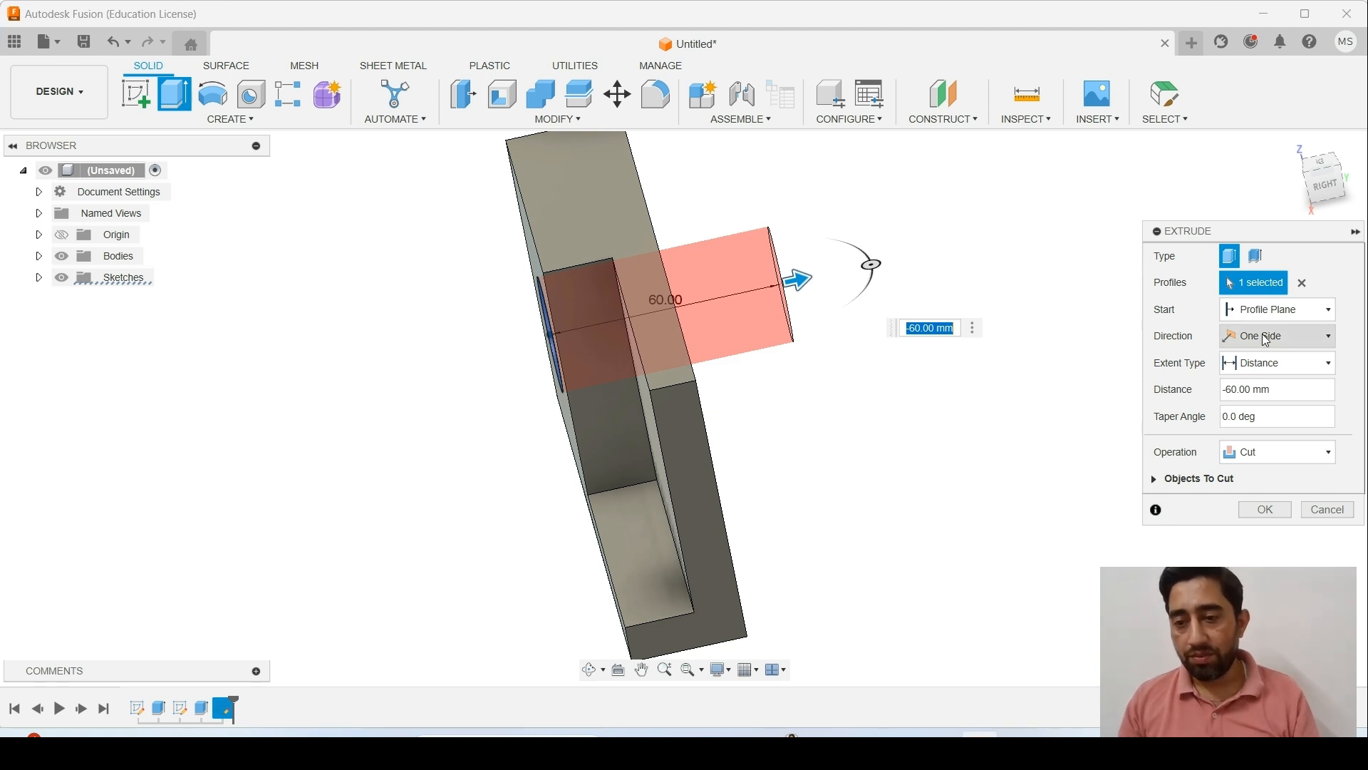
pyautogui.click(1284, 362)
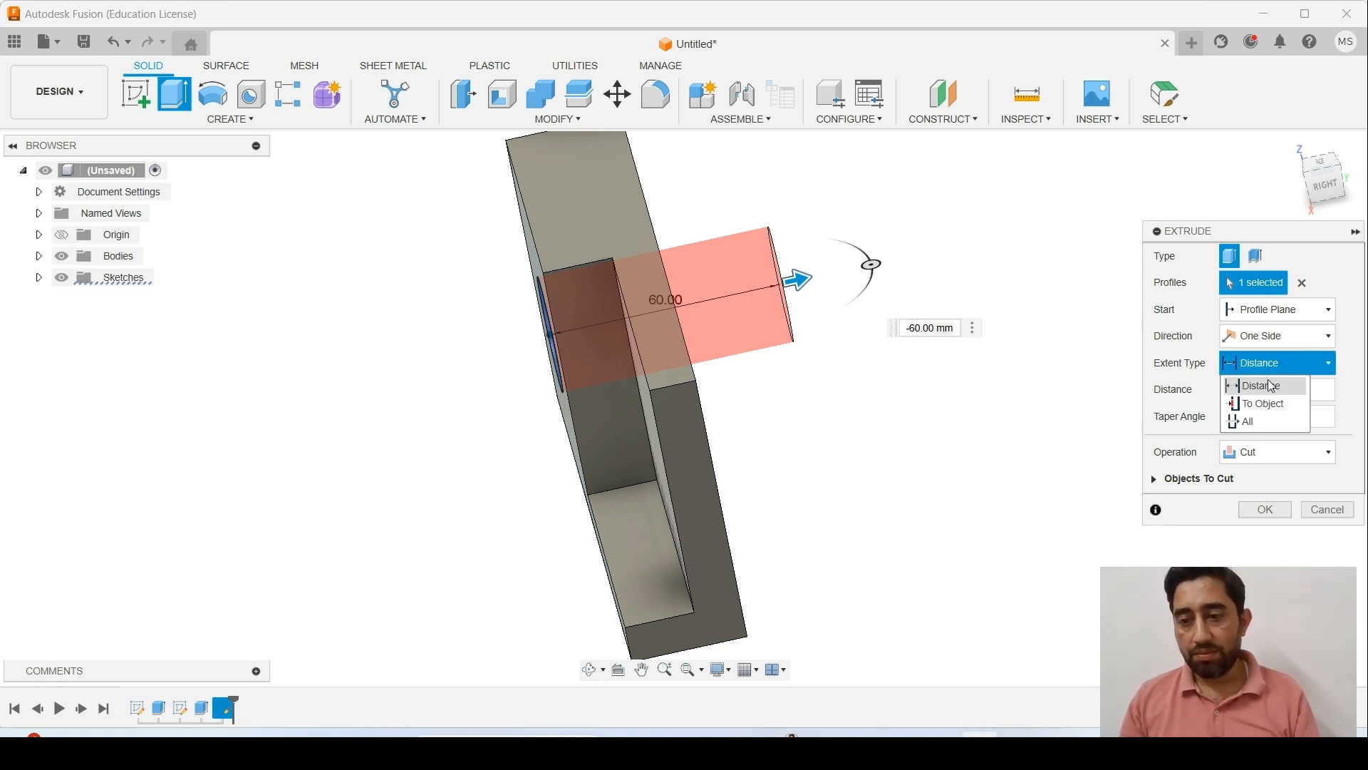
pyautogui.click(1260, 403)
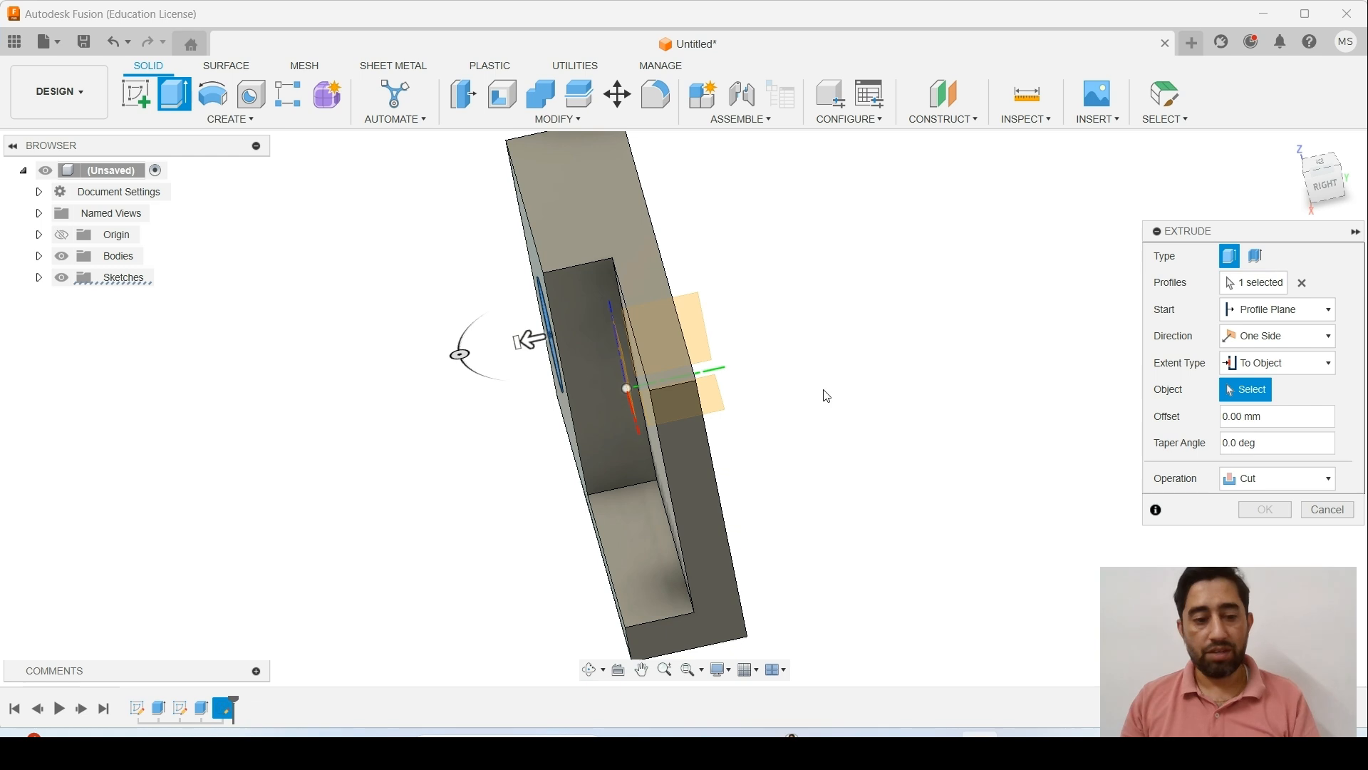
pyautogui.keyDown('shift'); pyautogui.moveTo(822, 369); pyautogui.dragTo(870, 357, button='middle'); pyautogui.keyUp('shift')
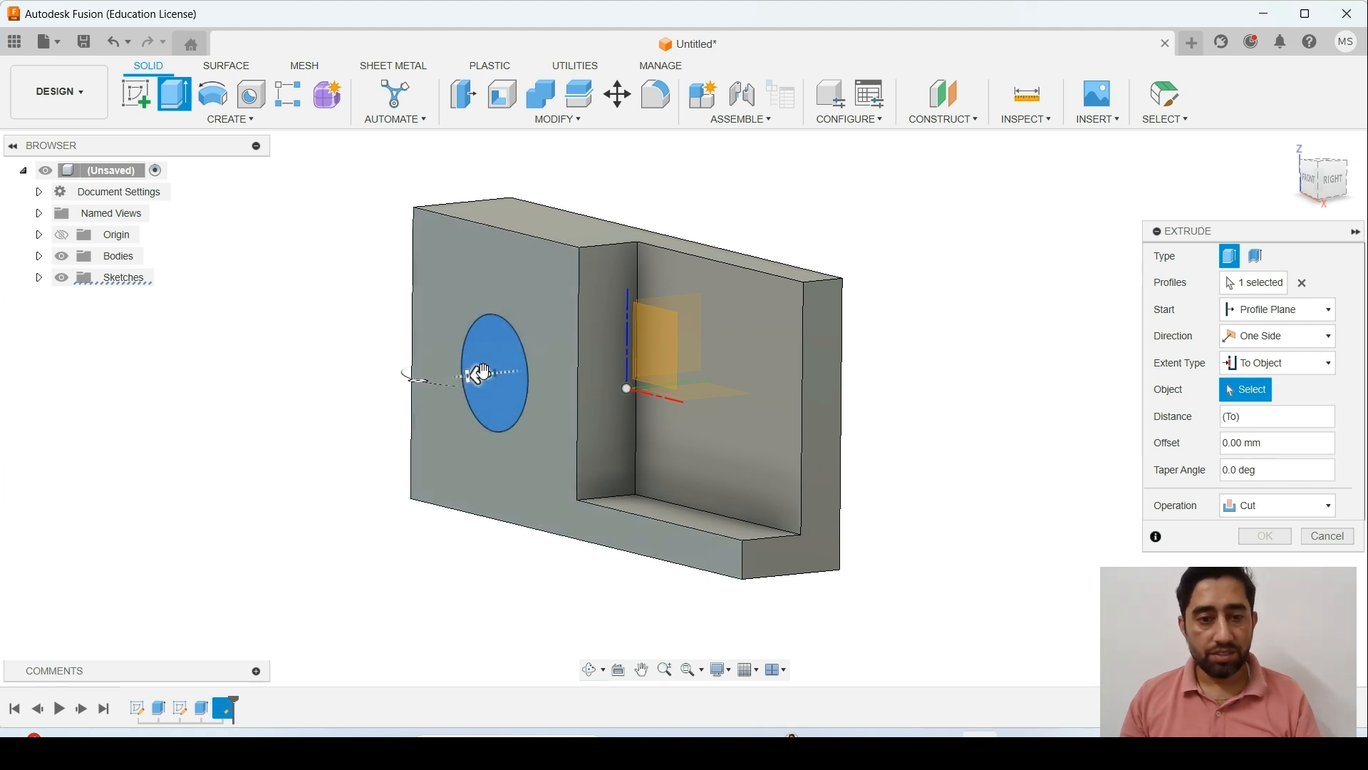
pyautogui.moveTo(476, 374); pyautogui.dragTo(603, 362)
# - Set the circle's cut to One Side with the All extent and complete the through hole
pyautogui.click(1274, 335)
pyautogui.click(1273, 348)
pyautogui.click(1275, 362)
pyautogui.click(1252, 423)
pyautogui.keyDown('shift'); pyautogui.moveTo(801, 363); pyautogui.dragTo(601, 240, button='middle'); pyautogui.keyUp('shift')
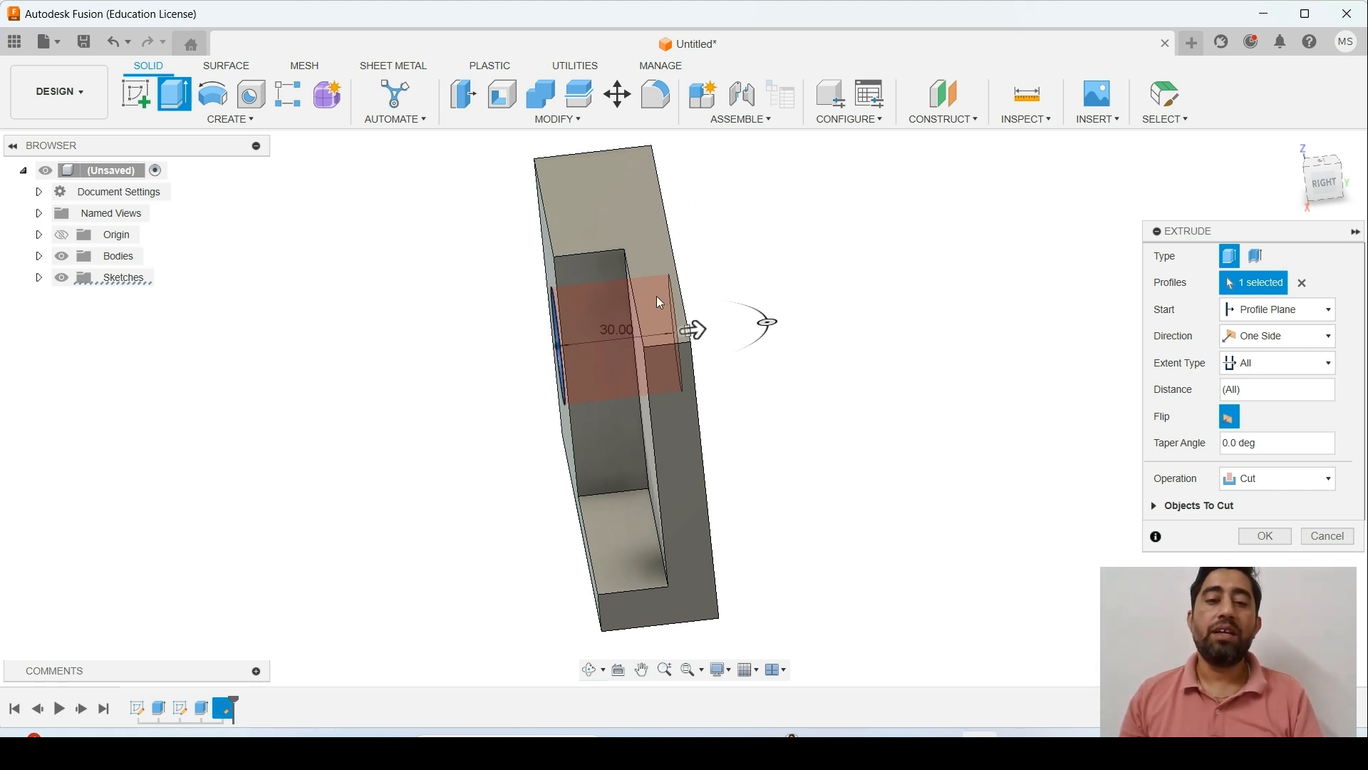
pyautogui.moveTo(525, 336)
pyautogui.keyDown('shift'); pyautogui.mouseDown(button='middle')
pyautogui.moveTo(600, 262)
pyautogui.moveTo(599, 284)
pyautogui.moveTo(648, 306)
pyautogui.moveTo(684, 281)
pyautogui.moveTo(536, 323)
pyautogui.mouseUp(button='middle'); pyautogui.keyUp('shift')
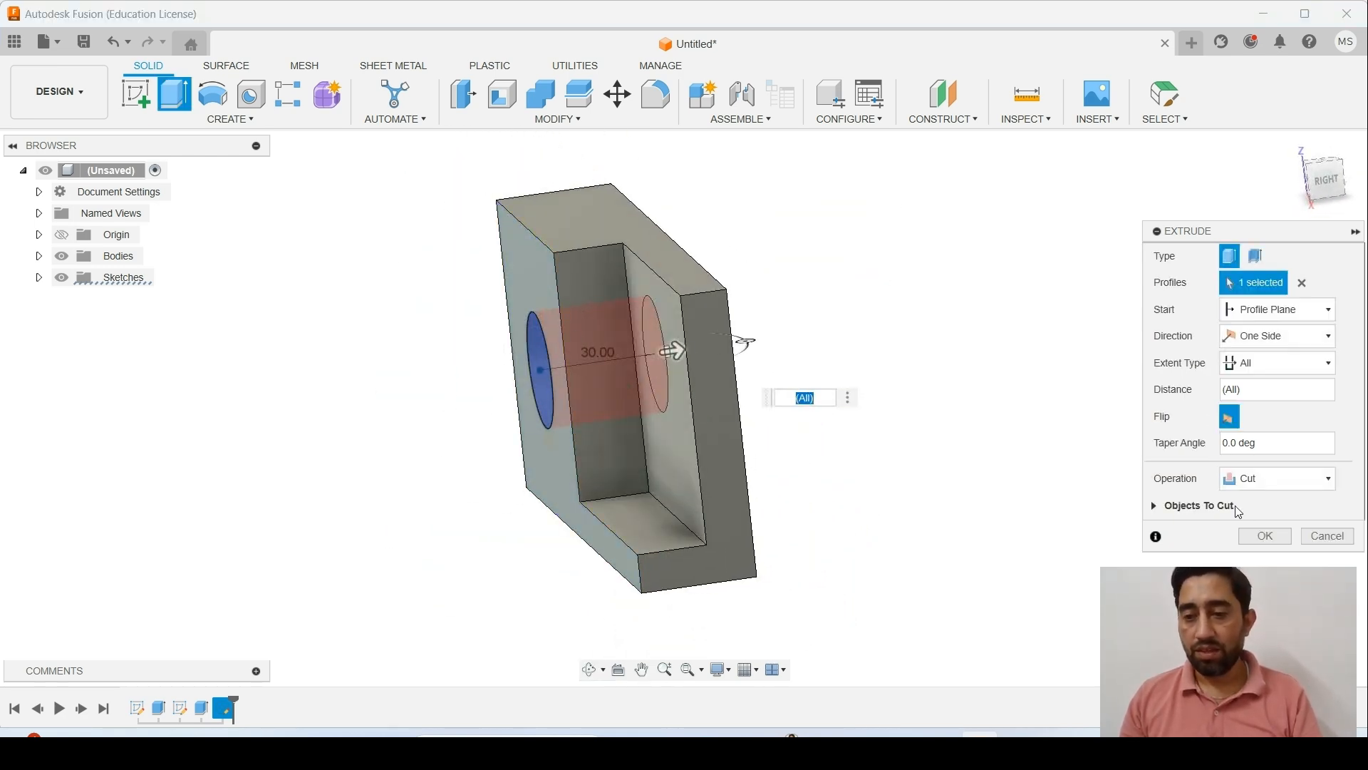
pyautogui.click(1266, 537)
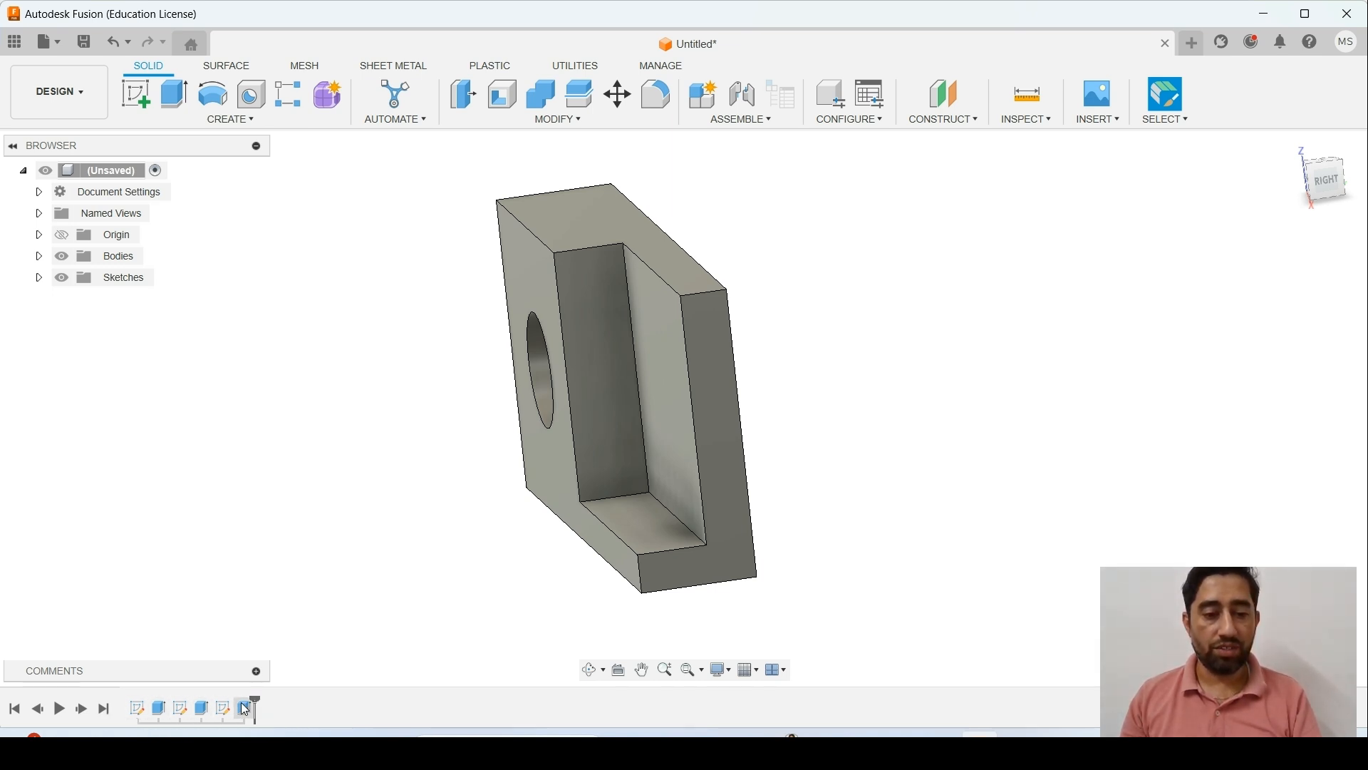
# - Edit the block's base extrusion and set its symmetric distance to 40 mm
pyautogui.click(158, 708)
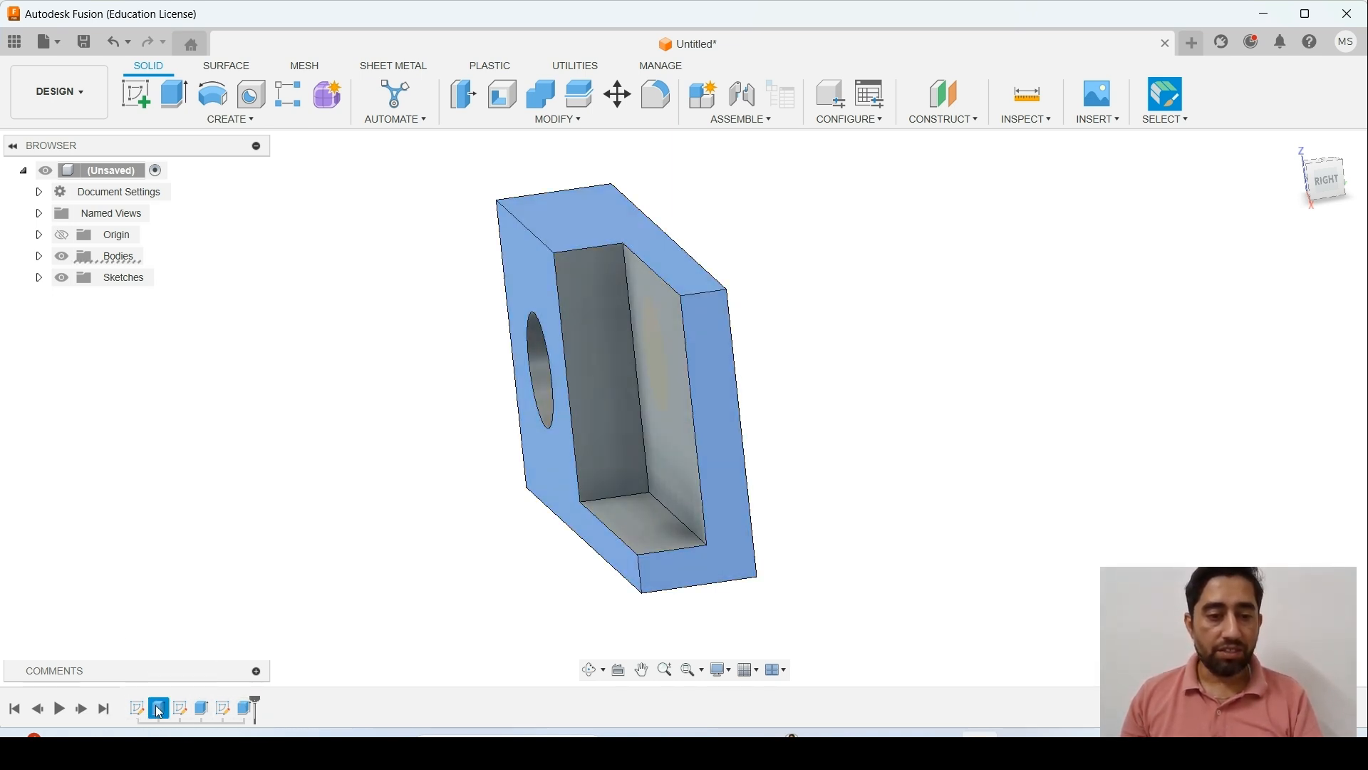
pyautogui.rightClick(159, 708)
pyautogui.click(187, 511)
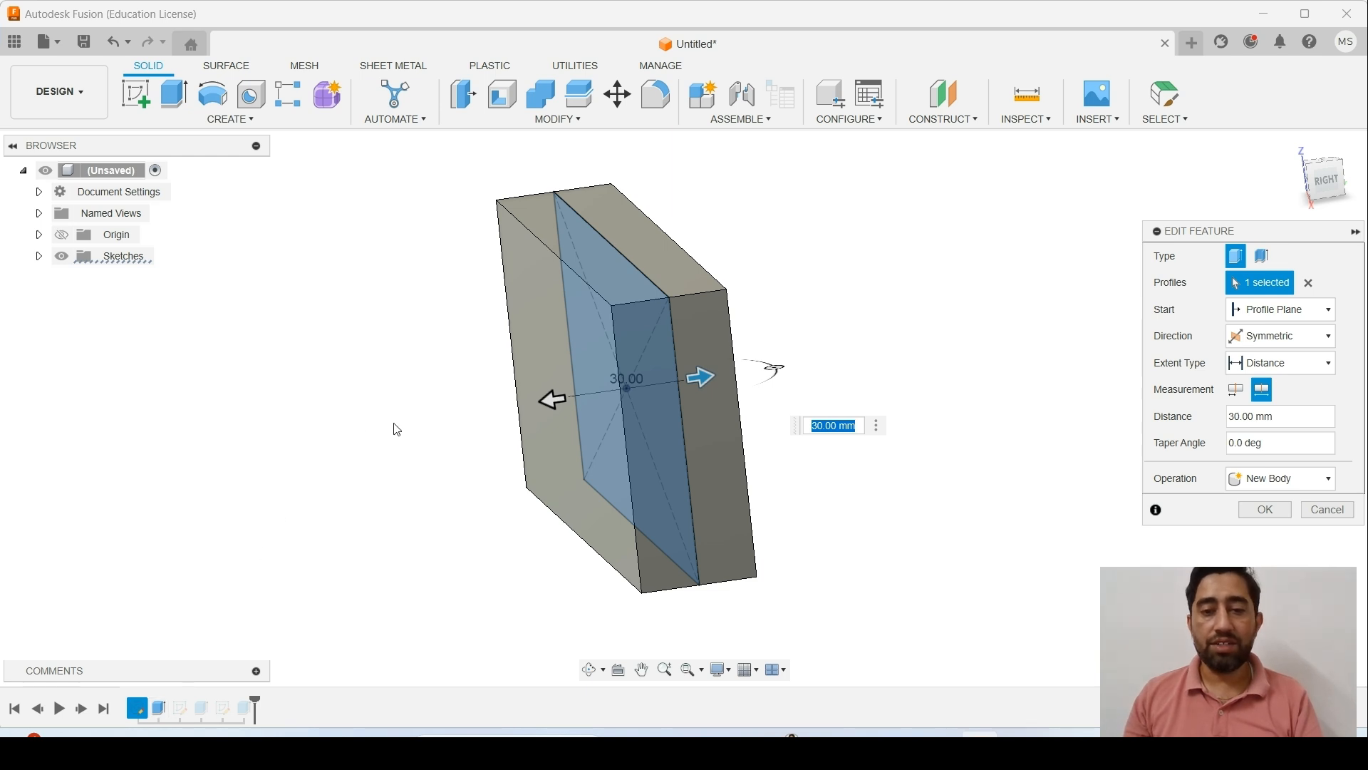
pyautogui.moveTo(1237, 421); pyautogui.dragTo(1220, 420)
pyautogui.write('4')
pyautogui.press('Return')
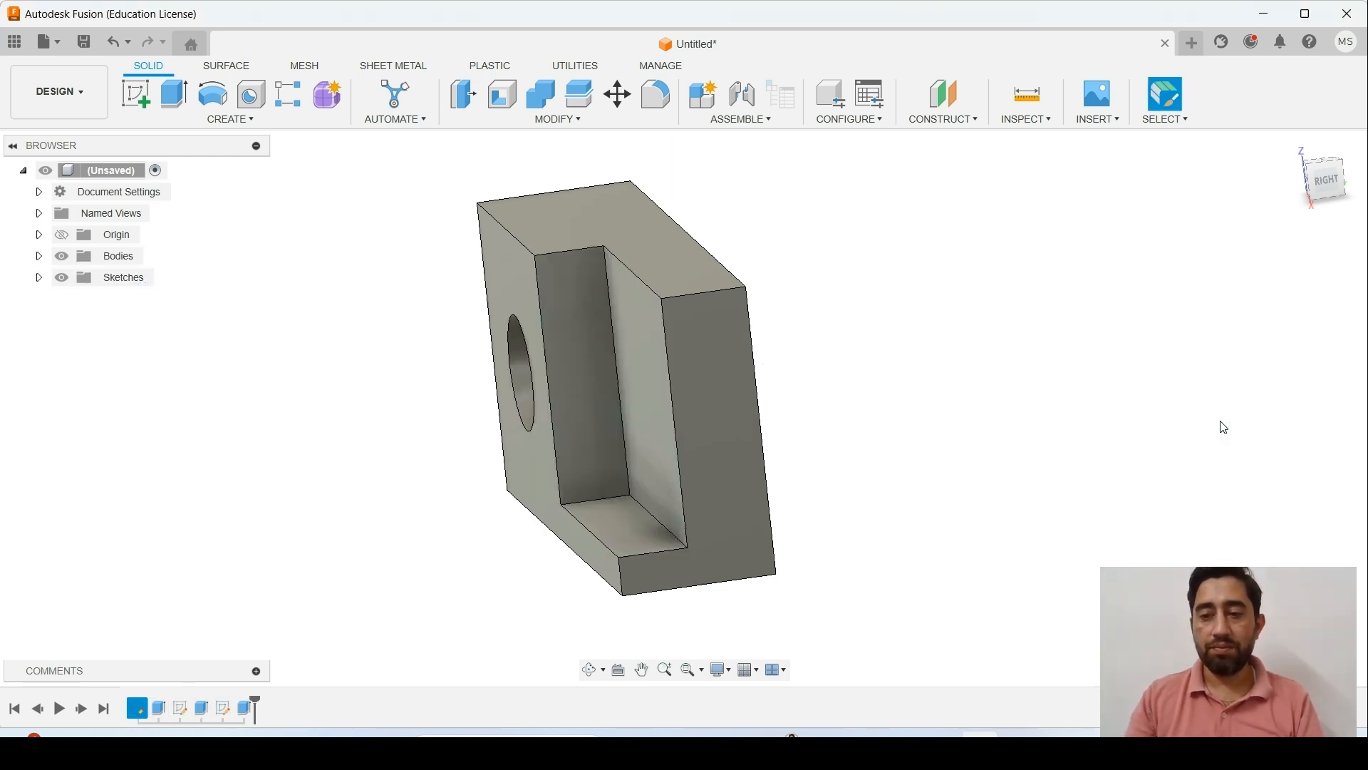
pyautogui.keyDown('shift'); pyautogui.moveTo(412, 379); pyautogui.dragTo(456, 463, button='middle'); pyautogui.keyUp('shift')
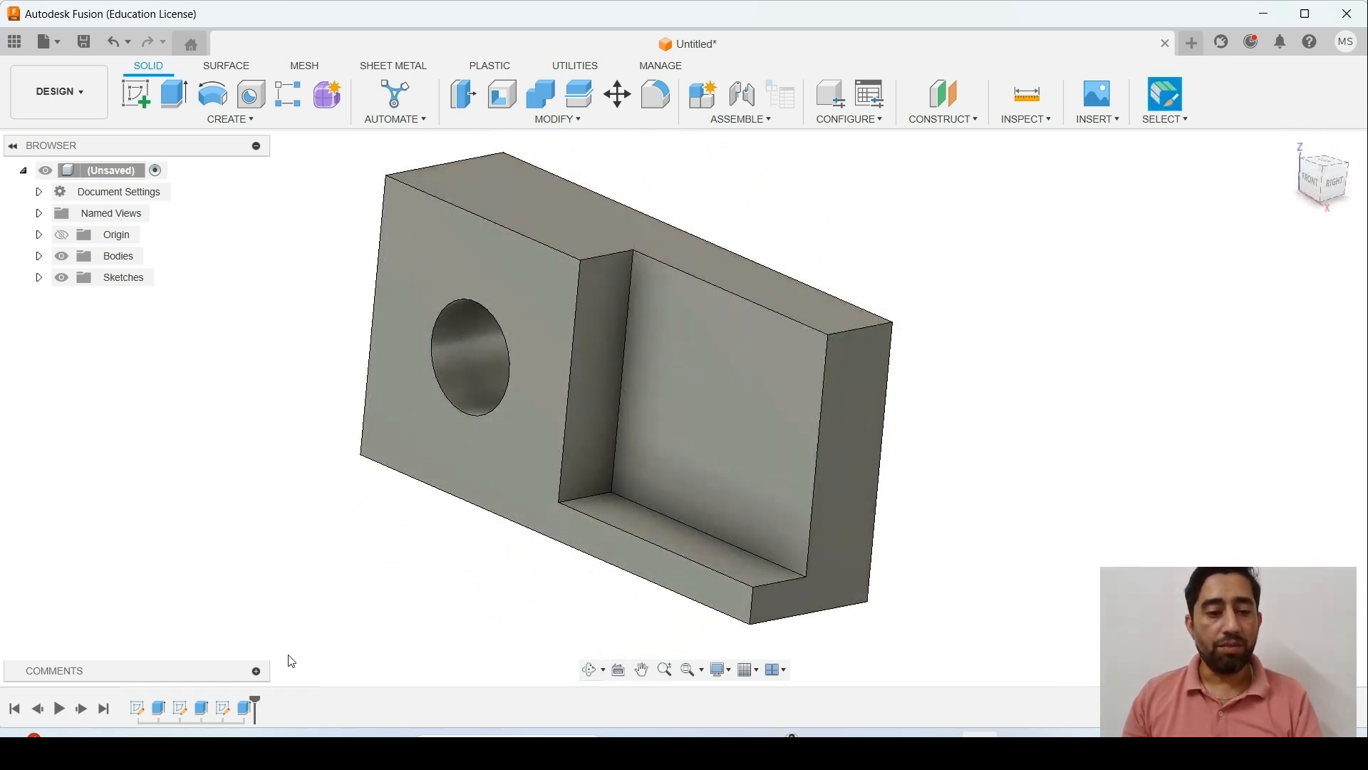
# - Edit the hole's cut to use the Distance extent with -30 mm and inspect the hole's depth
pyautogui.rightClick(250, 714)
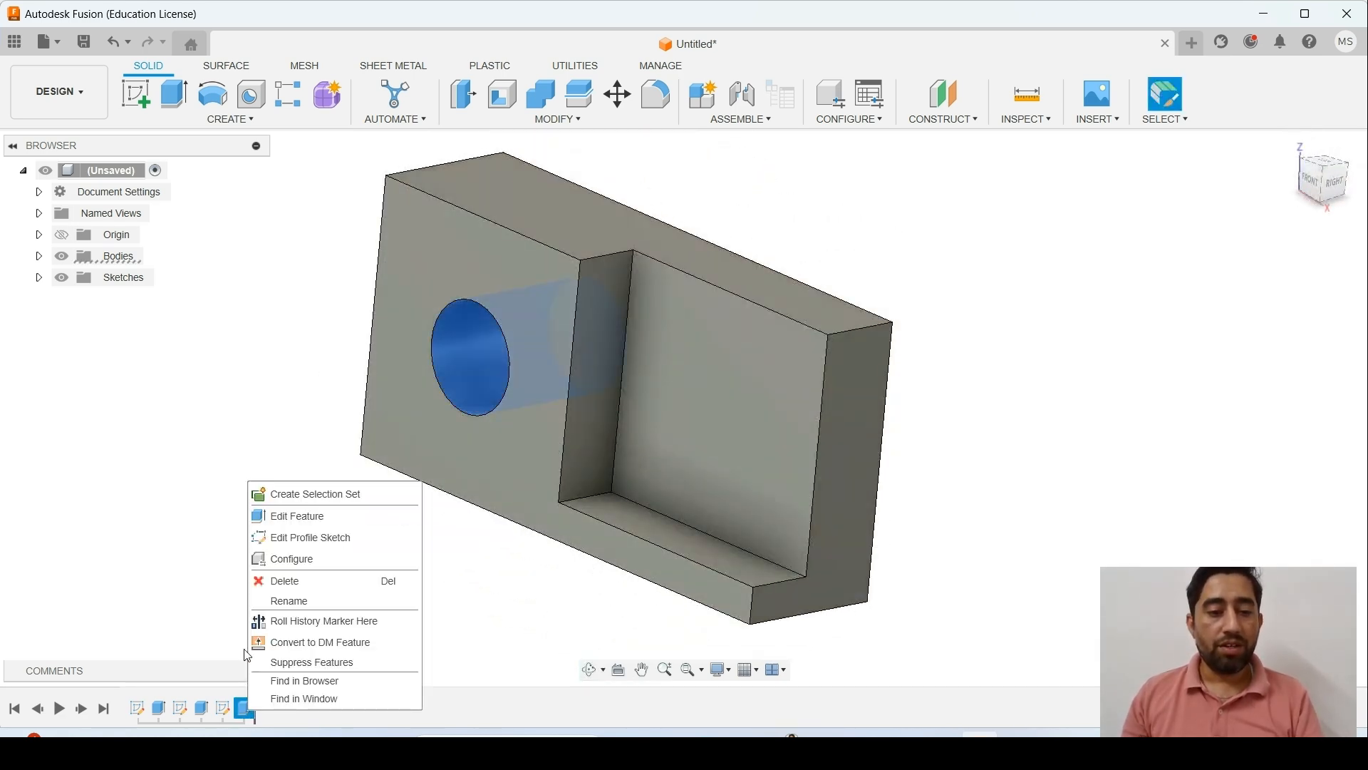
pyautogui.click(289, 516)
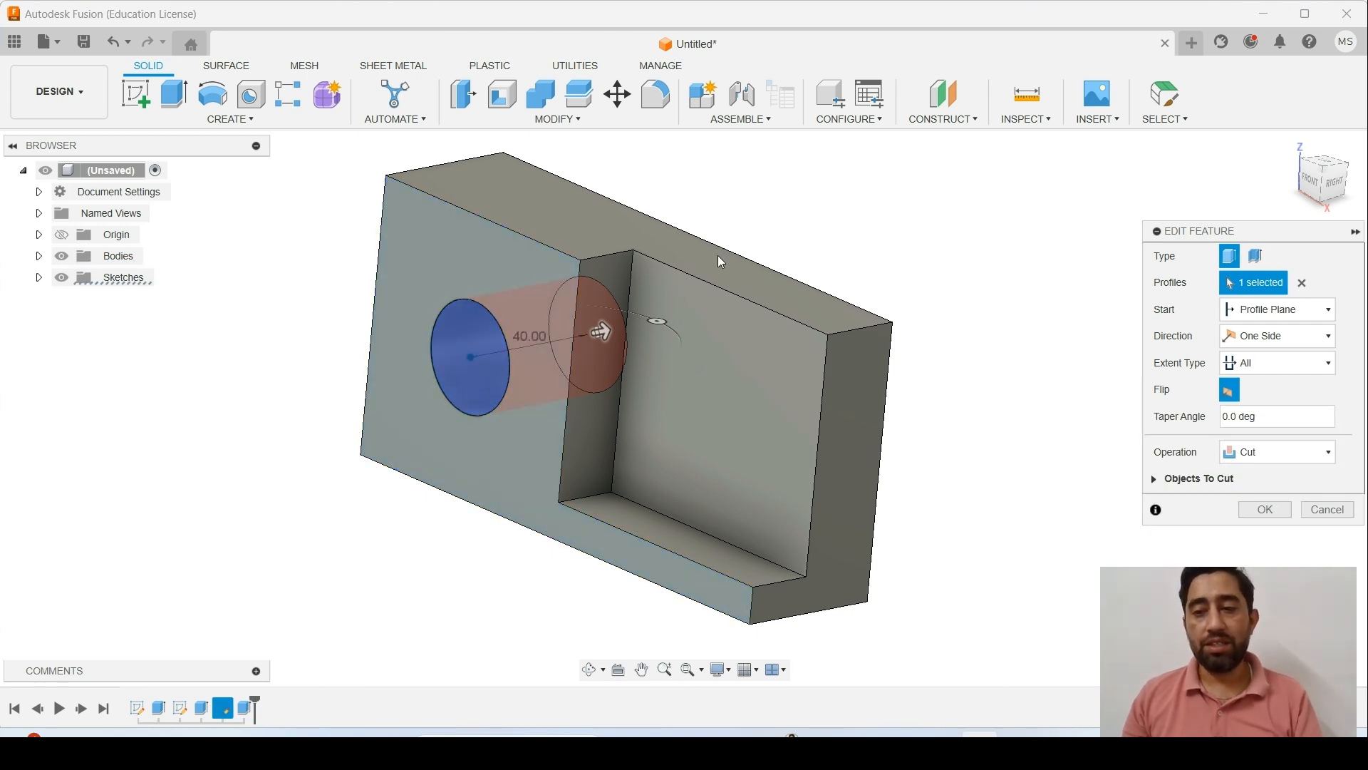
pyautogui.click(1266, 369)
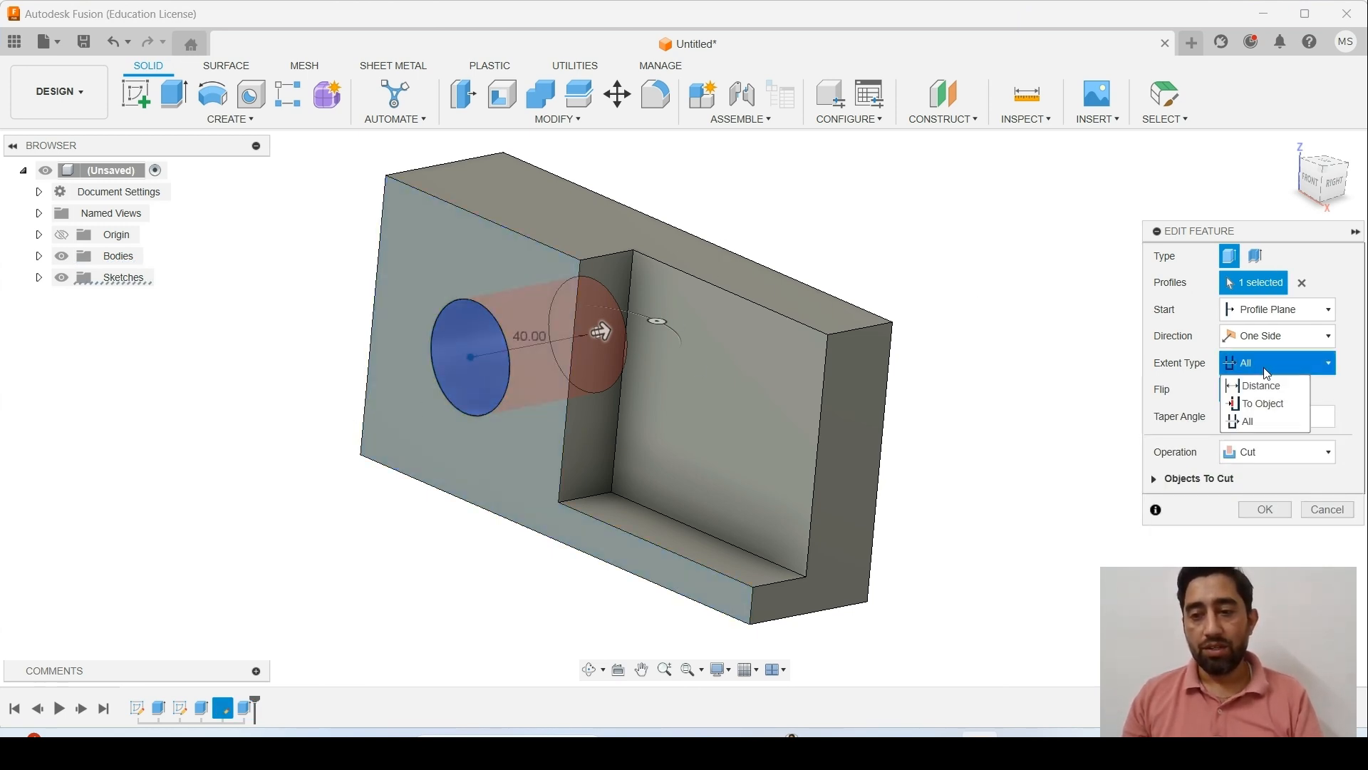
pyautogui.click(1265, 382)
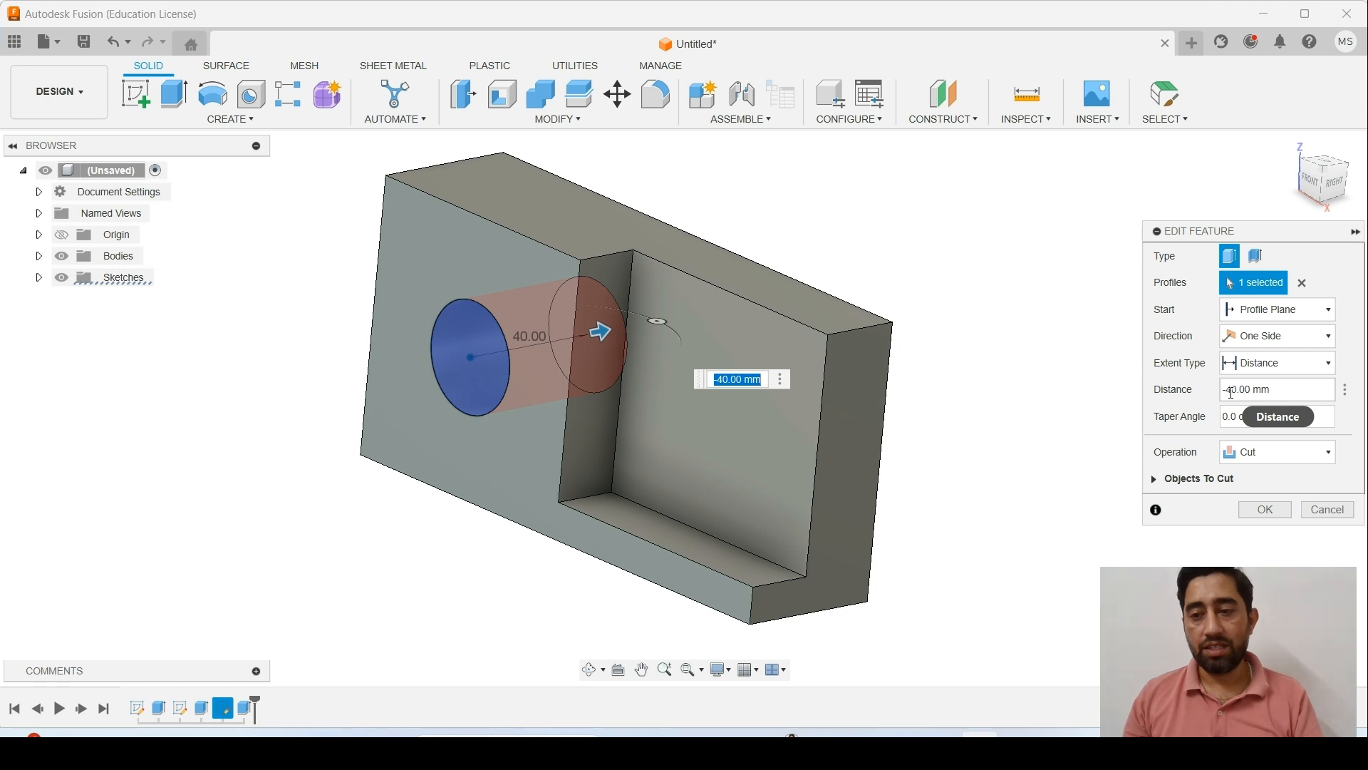
pyautogui.click(1231, 390)
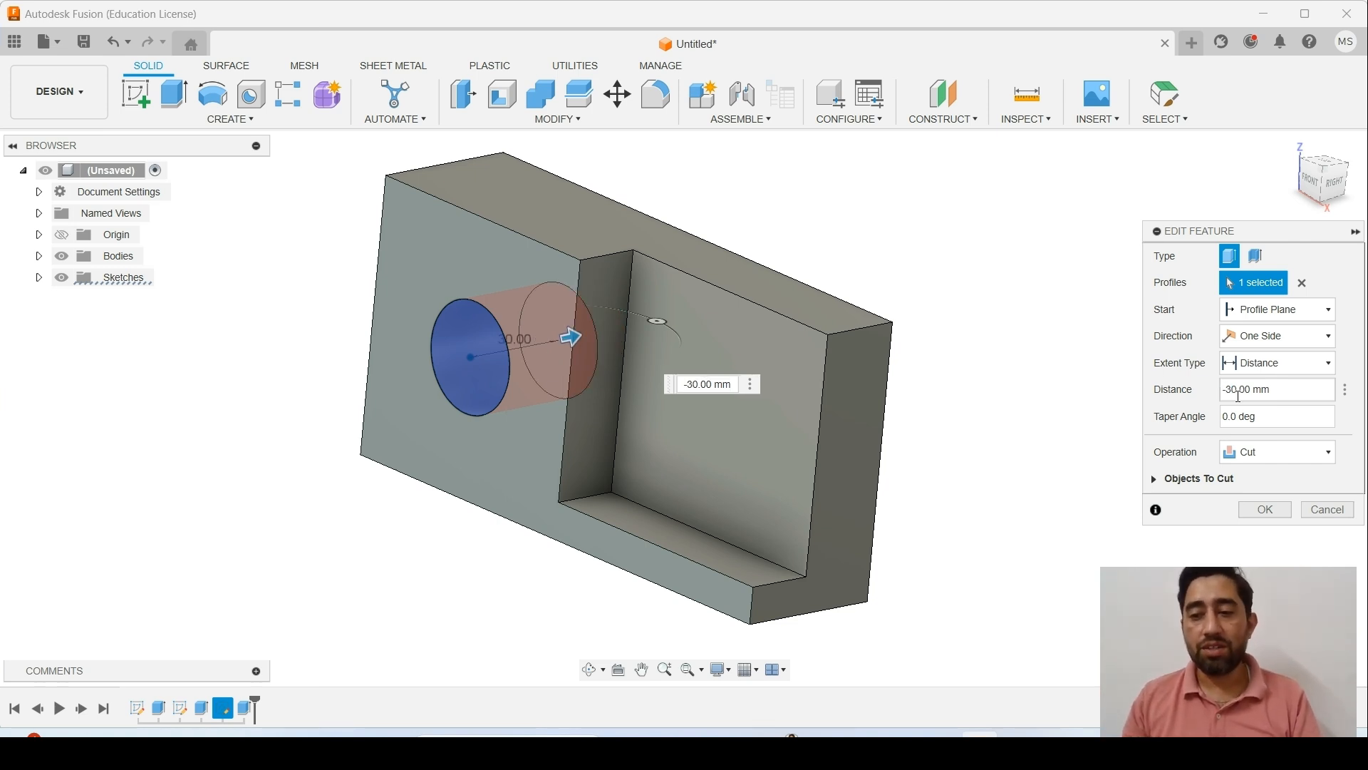
pyautogui.keyDown('shift'); pyautogui.moveTo(941, 315); pyautogui.dragTo(911, 411, button='middle'); pyautogui.keyUp('shift')
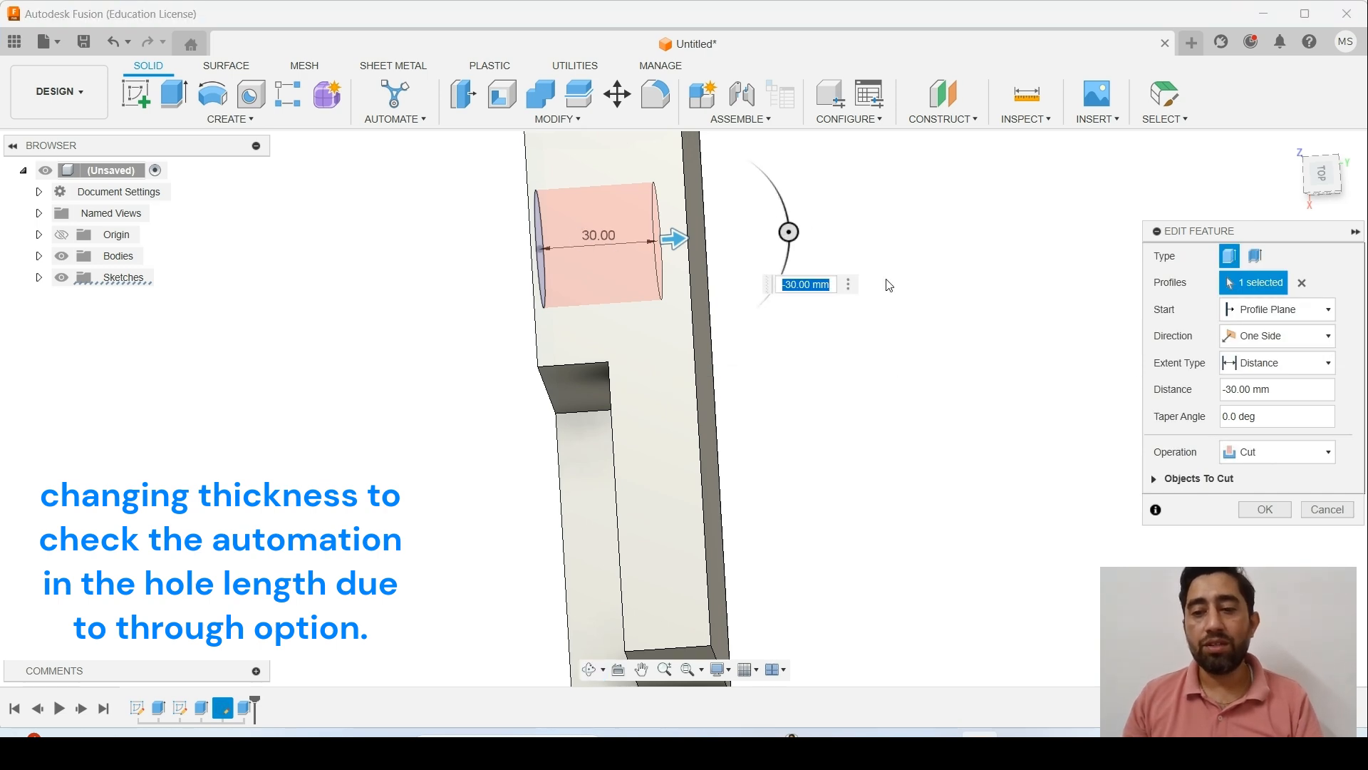
pyautogui.click(1265, 509)
pyautogui.keyDown('shift'); pyautogui.moveTo(775, 331); pyautogui.dragTo(931, 305, button='middle'); pyautogui.keyUp('shift')
pyautogui.moveTo(880, 276); pyautogui.dragTo(901, 302)
pyautogui.press('Escape')
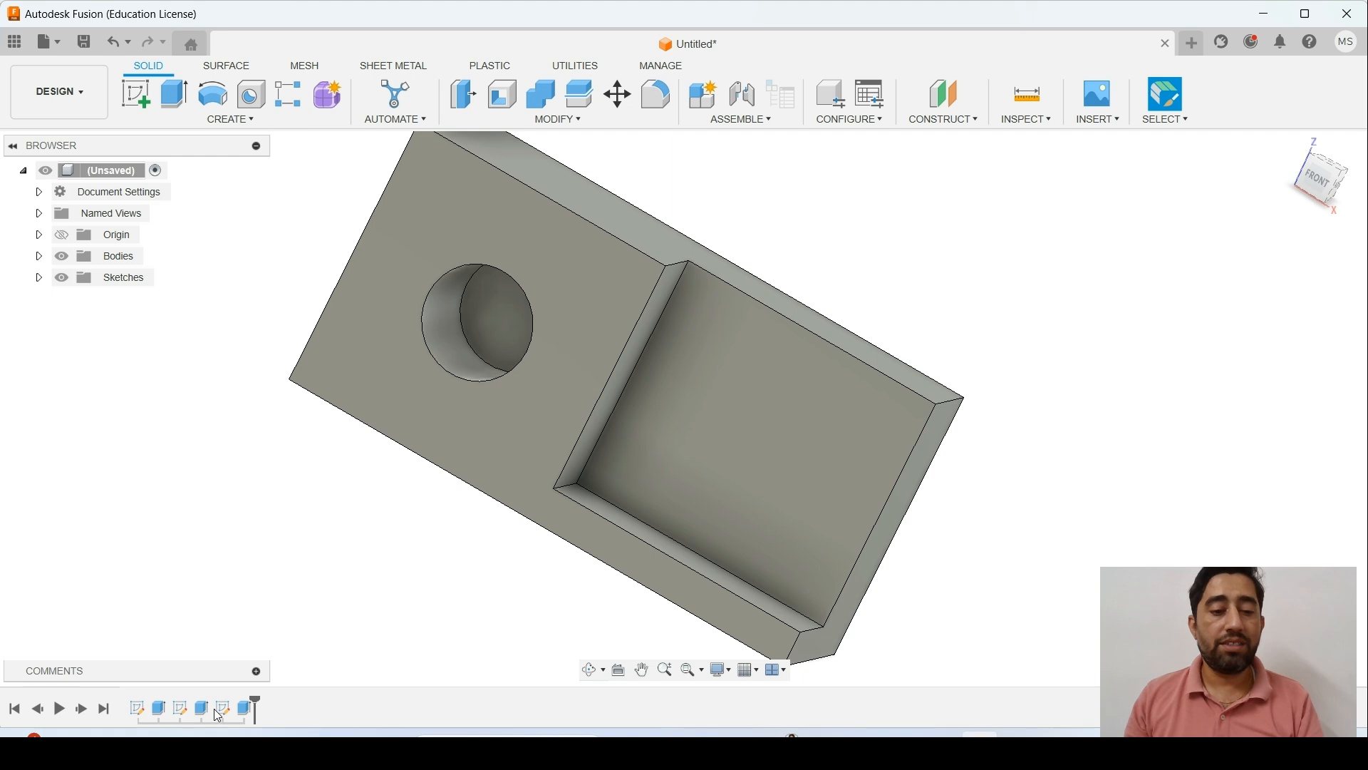
pyautogui.rightClick(247, 707)
pyautogui.click(295, 525)
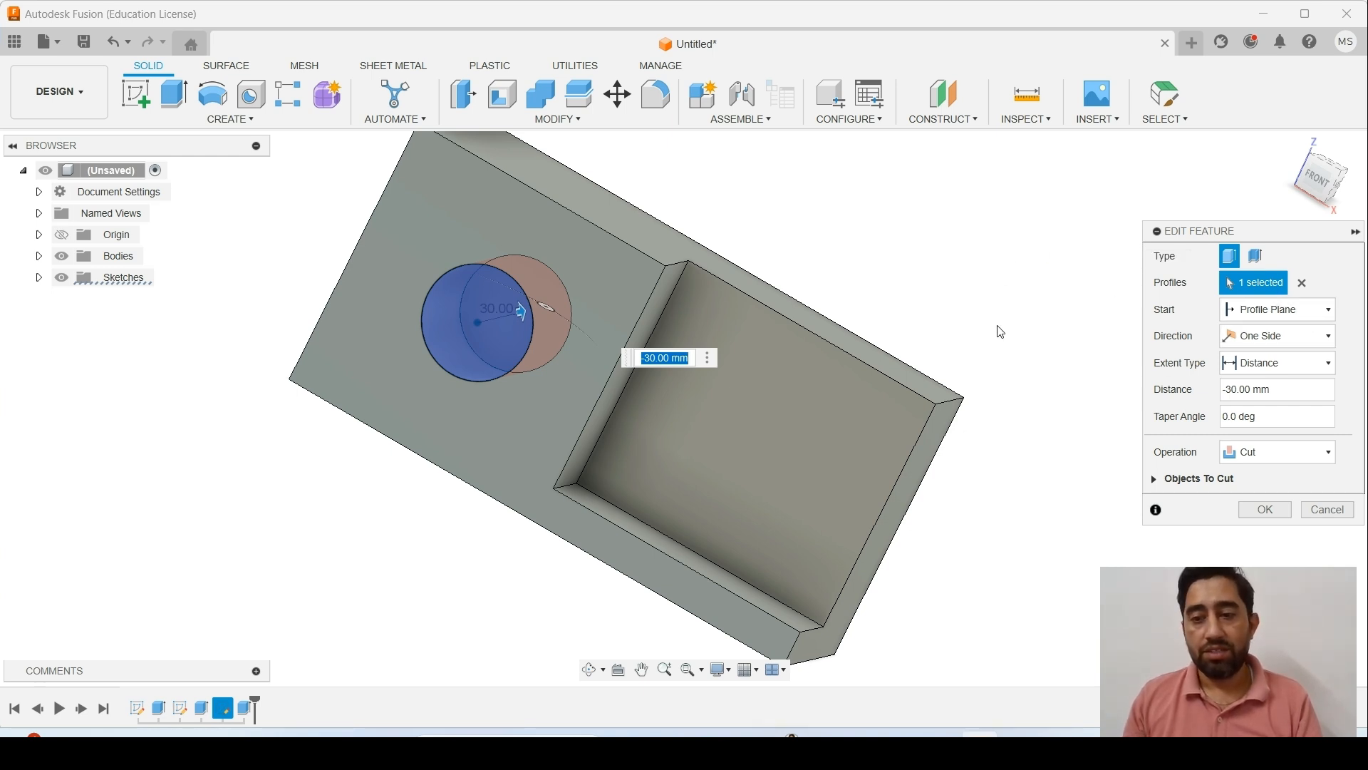
pyautogui.click(1327, 510)
# - Edit the block's base extrusion and set its symmetric distance to 30 mm
pyautogui.click(159, 708)
pyautogui.rightClick(159, 708)
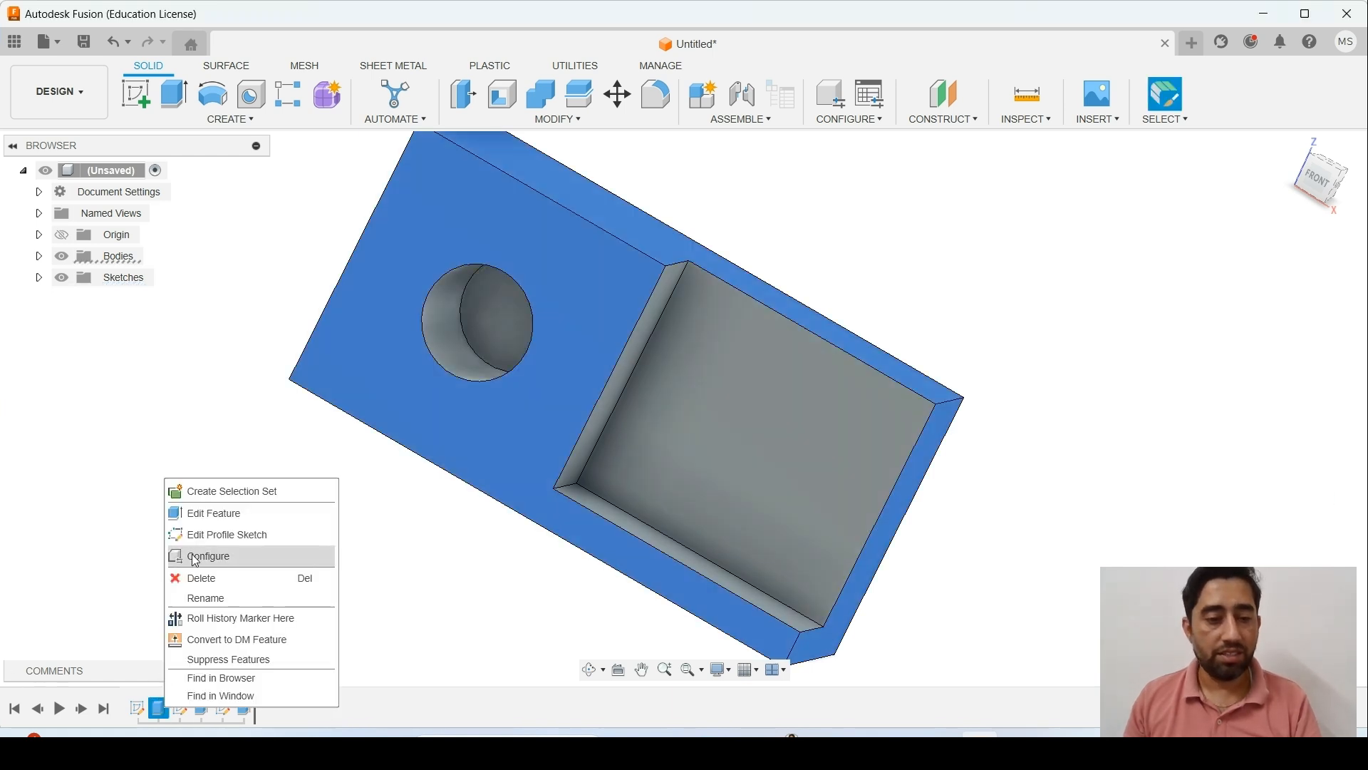
pyautogui.click(206, 513)
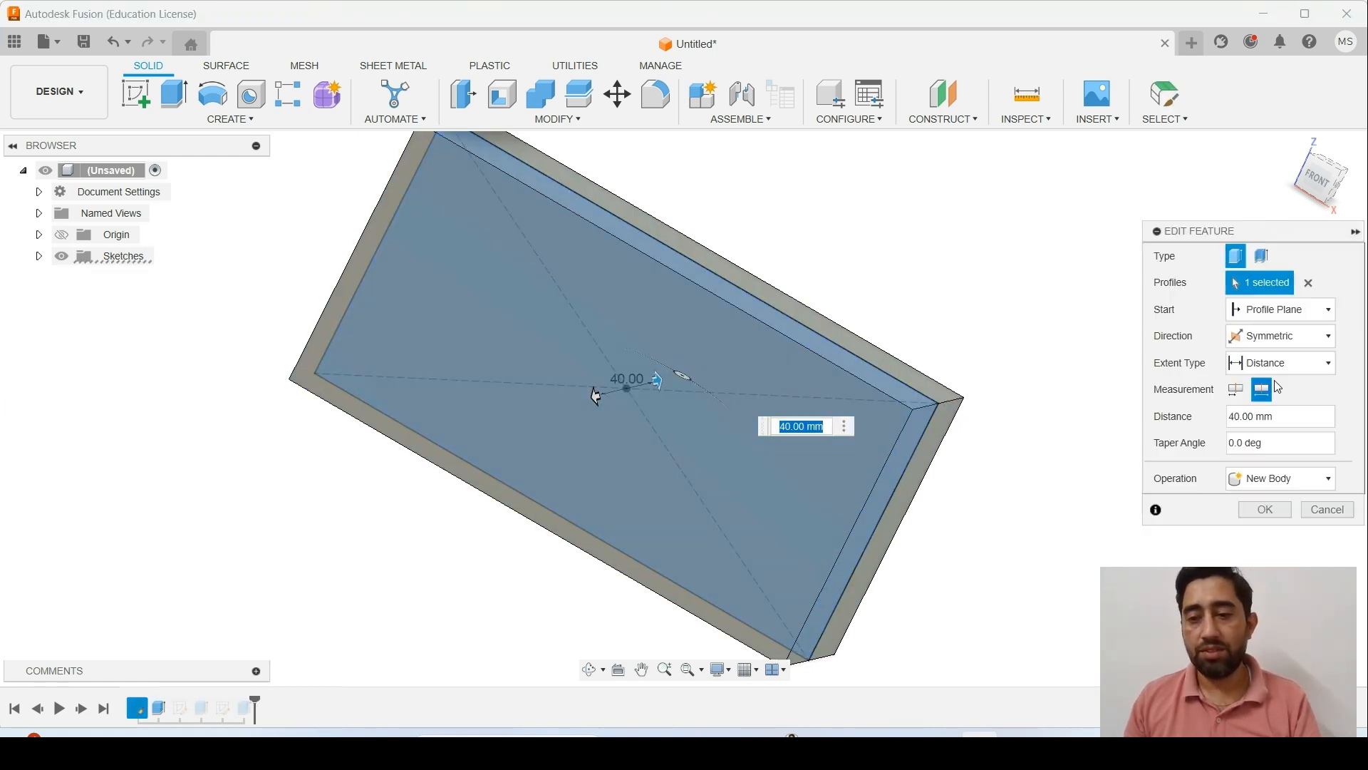
pyautogui.moveTo(1241, 417); pyautogui.dragTo(1226, 417)
pyautogui.write('30')
pyautogui.press('Return')
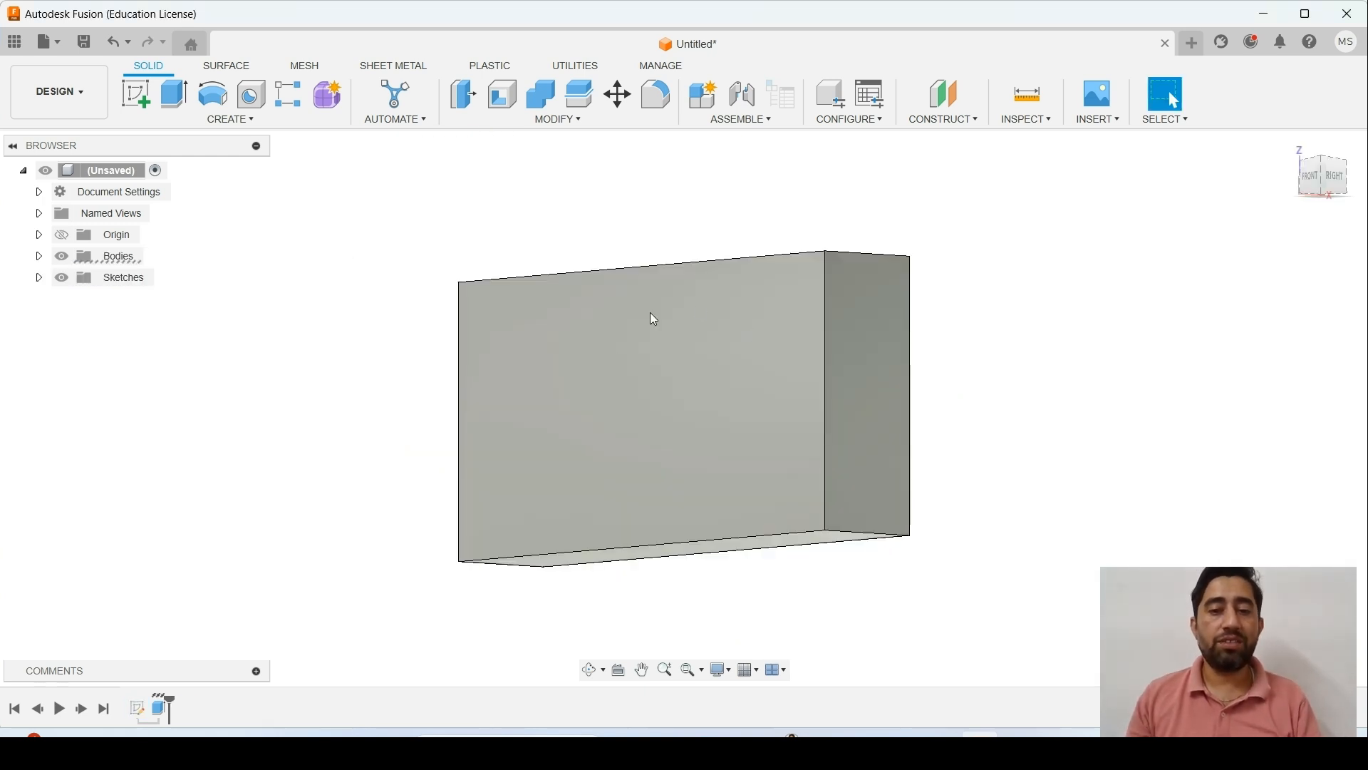
# - Sketch a rectangle about 75 mm wide on the block's front face, from the upper-right corner to the vertical centre axis
pyautogui.click(737, 385)
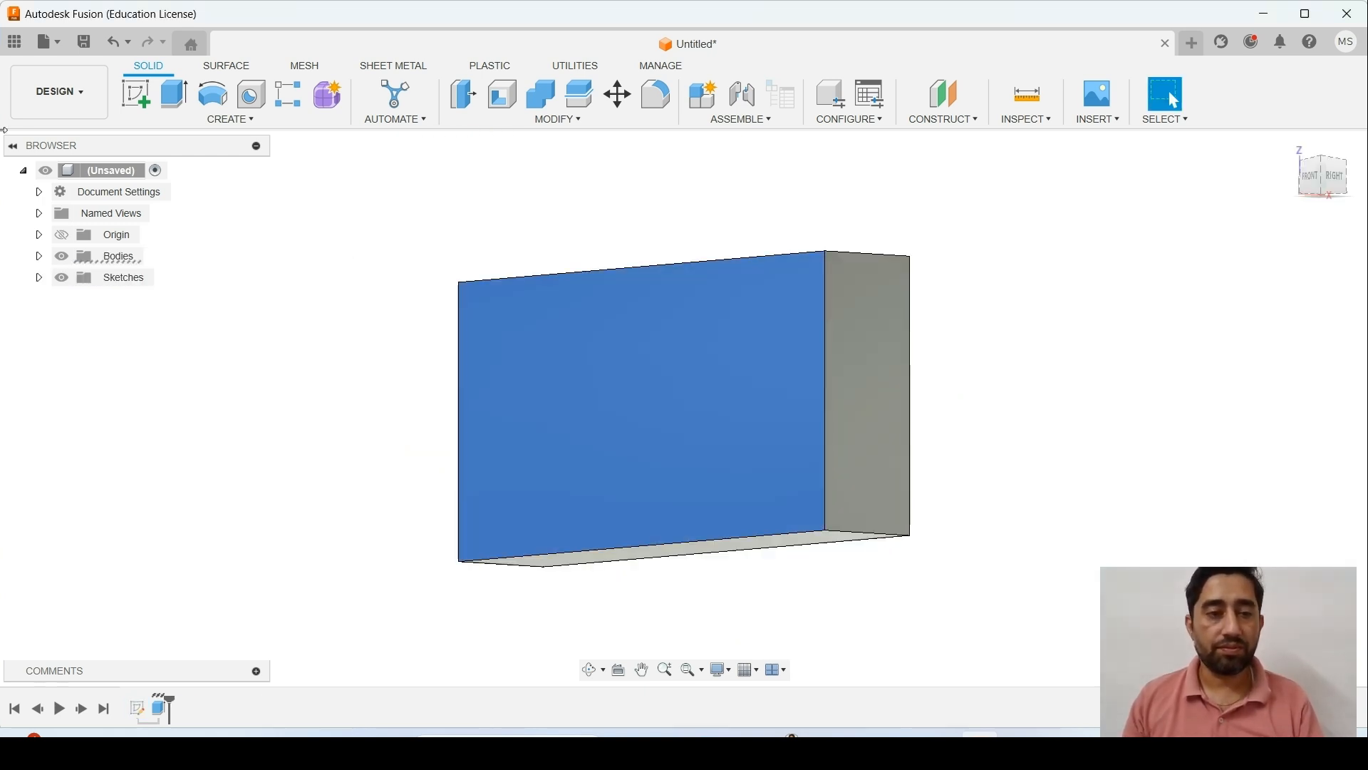
pyautogui.click(128, 105)
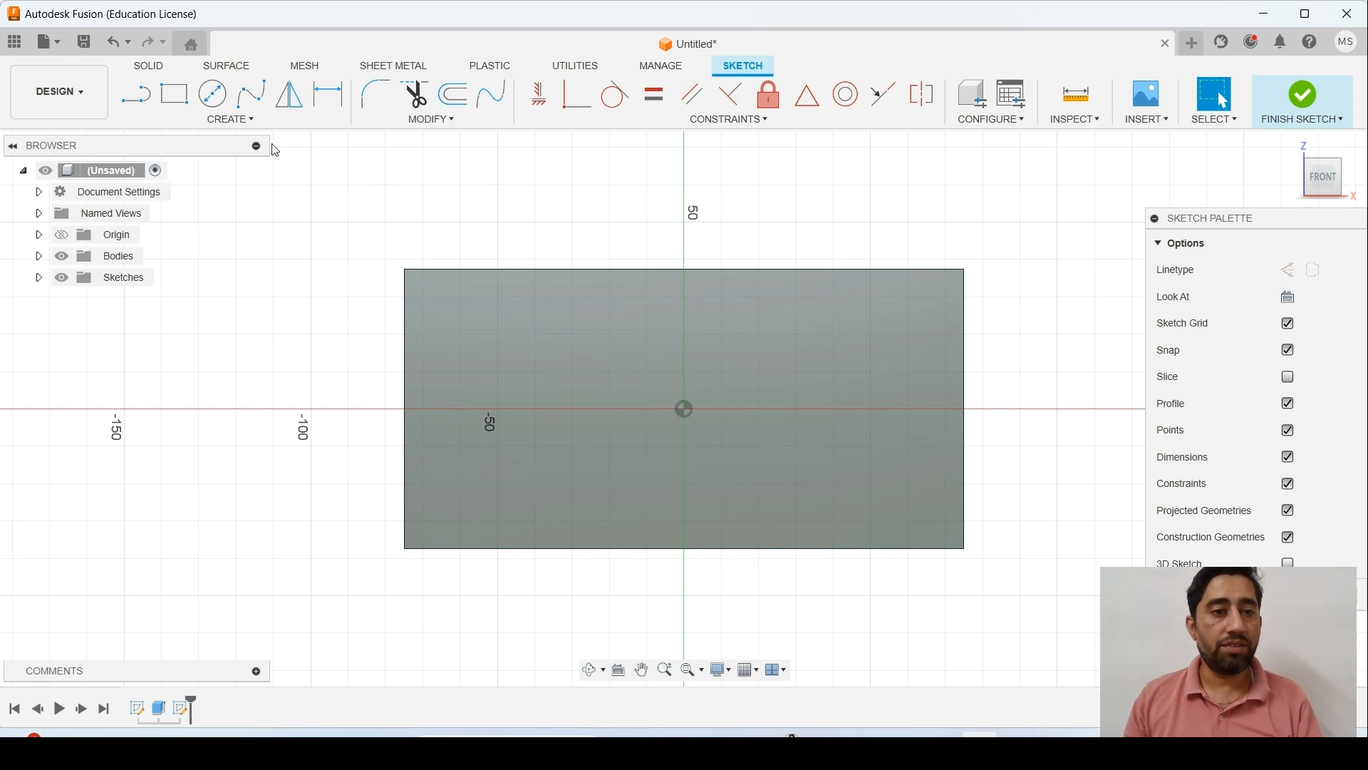
pyautogui.click(172, 104)
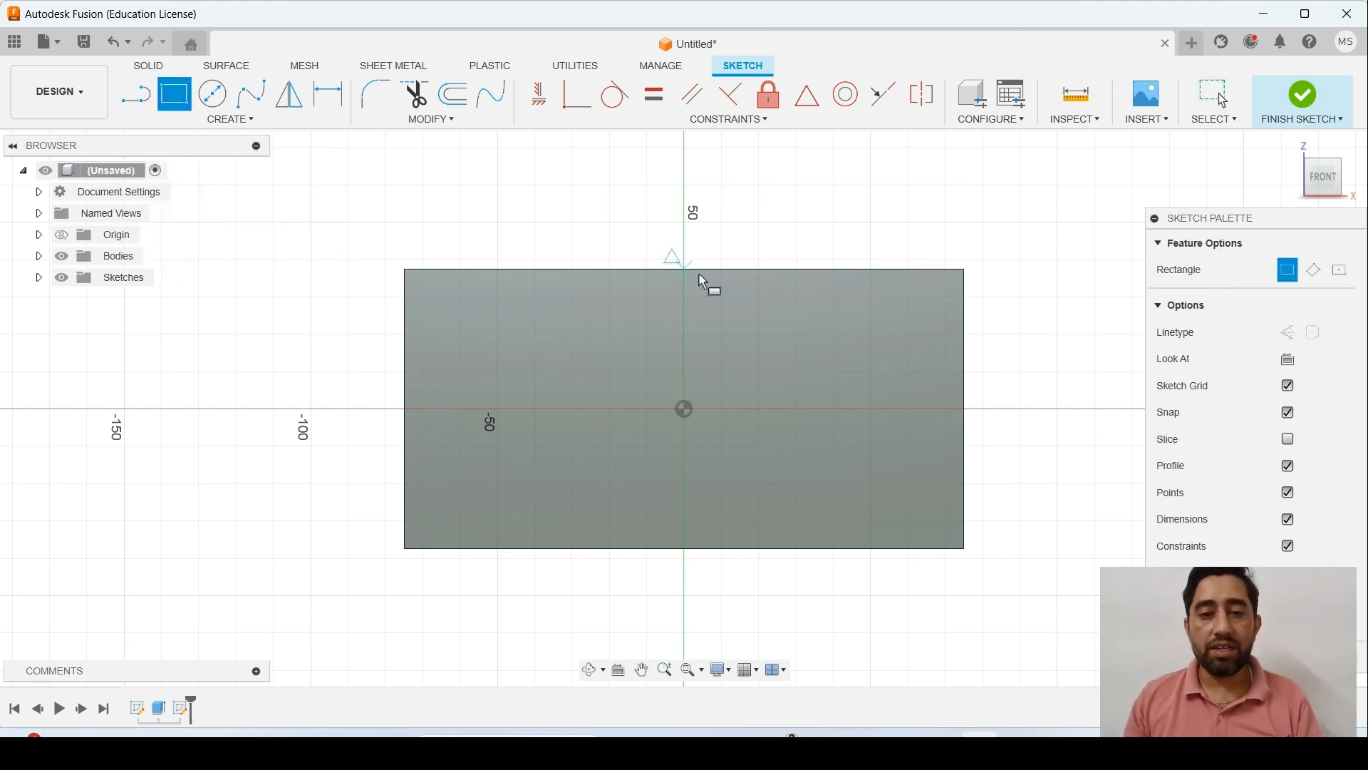
pyautogui.click(966, 270)
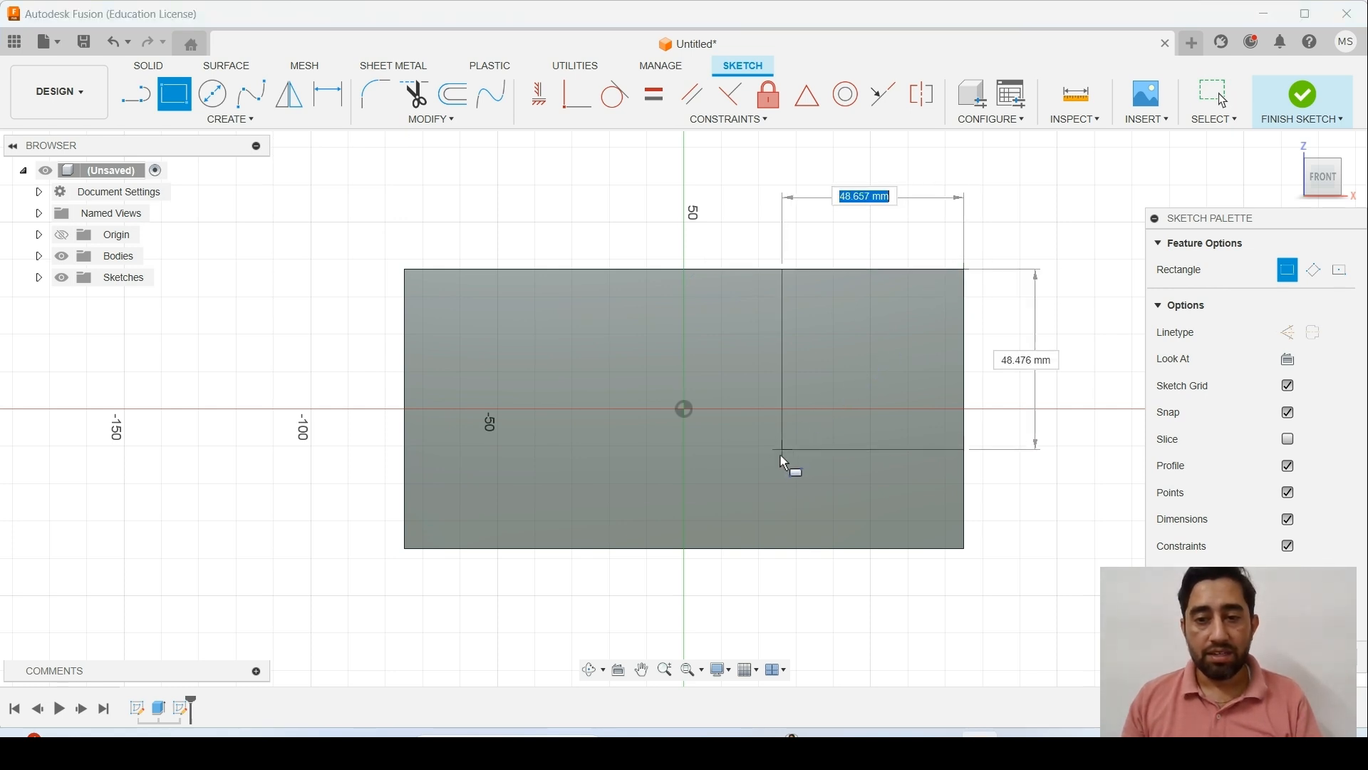
pyautogui.click(685, 511)
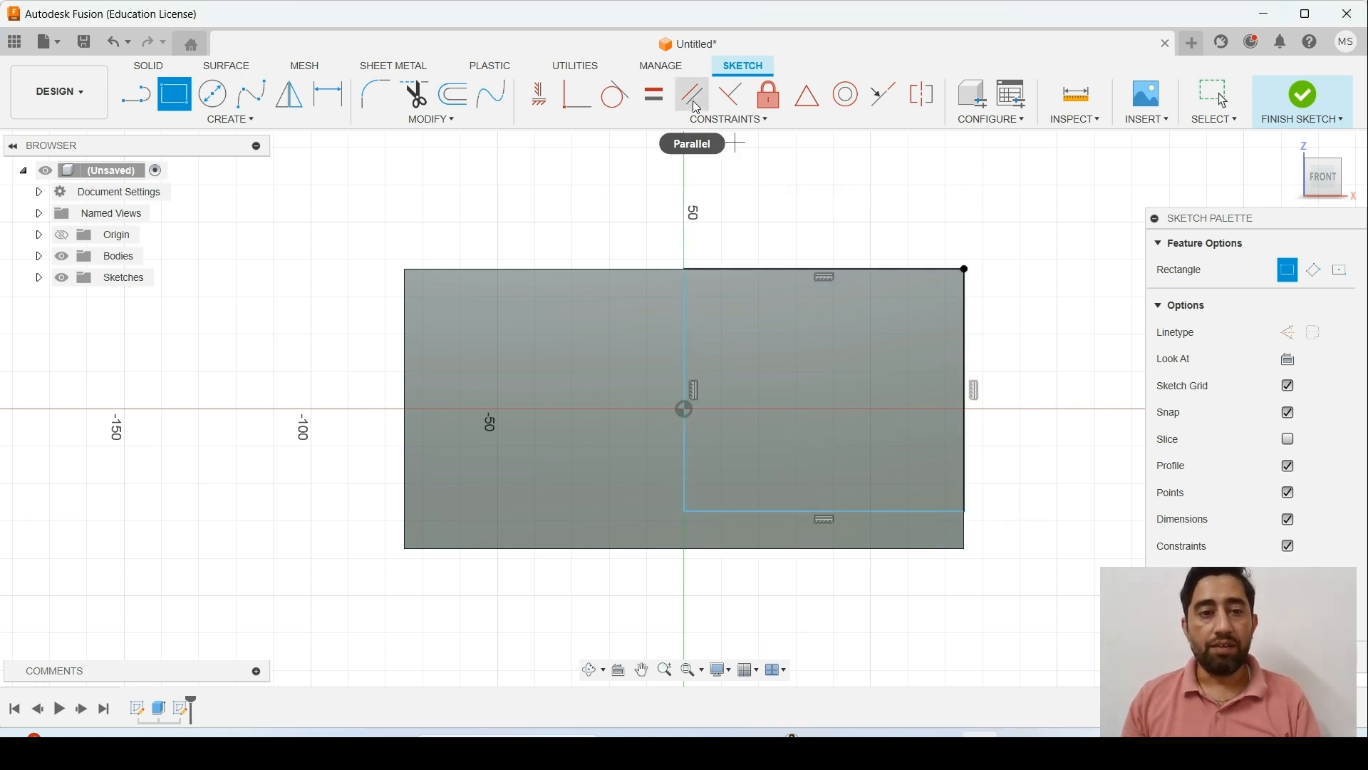
# - Dimension the rectangle's width as 75 mm and add a vertical dimension for its height
pyautogui.press('d')
pyautogui.click(849, 270)
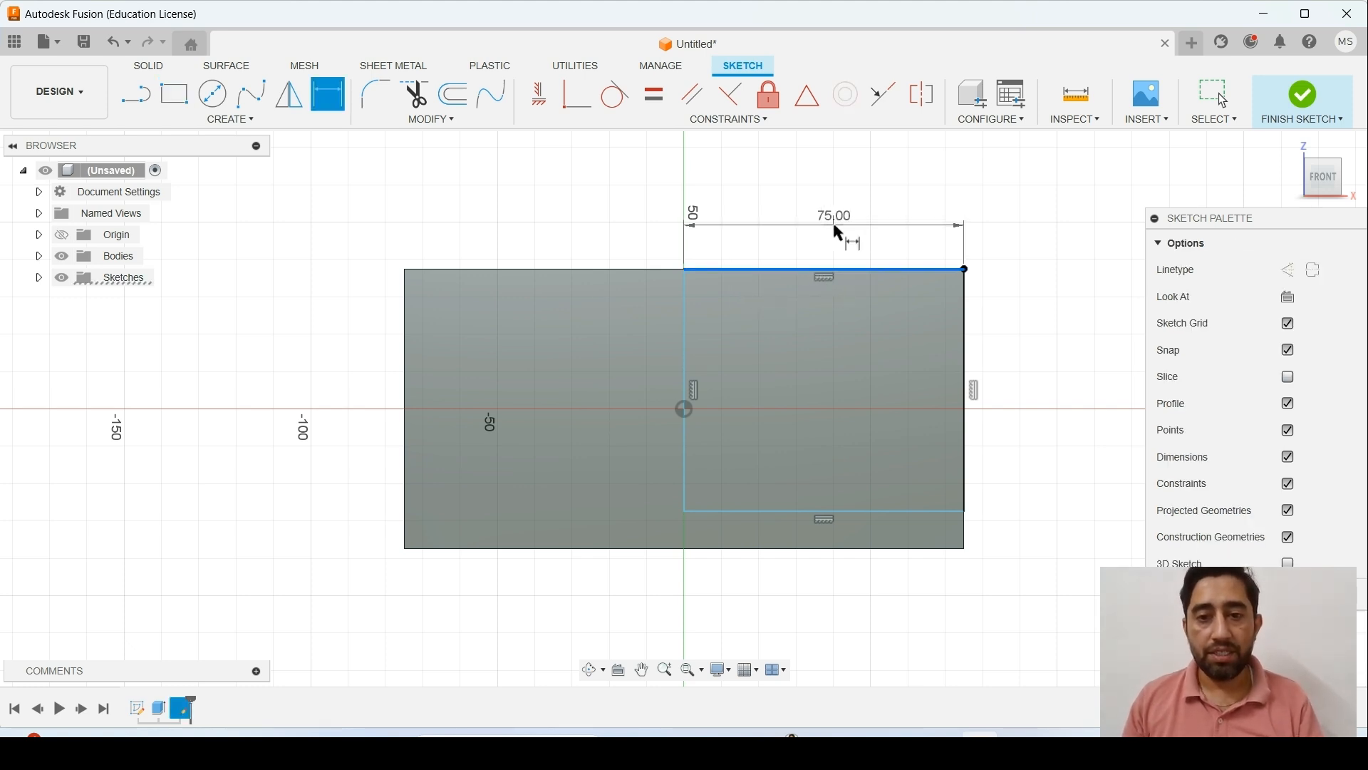
pyautogui.click(837, 225)
pyautogui.press('Return')
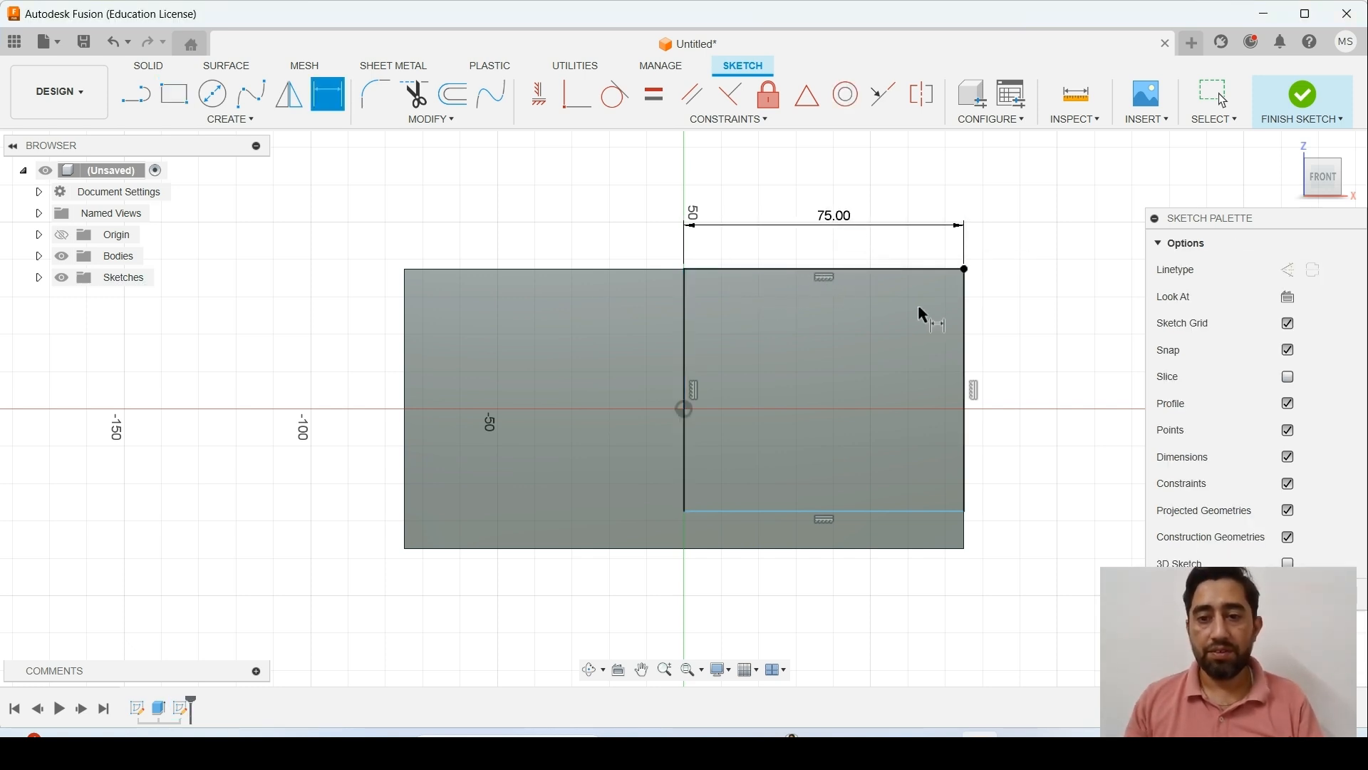
pyautogui.click(967, 319)
pyautogui.click(1011, 379)
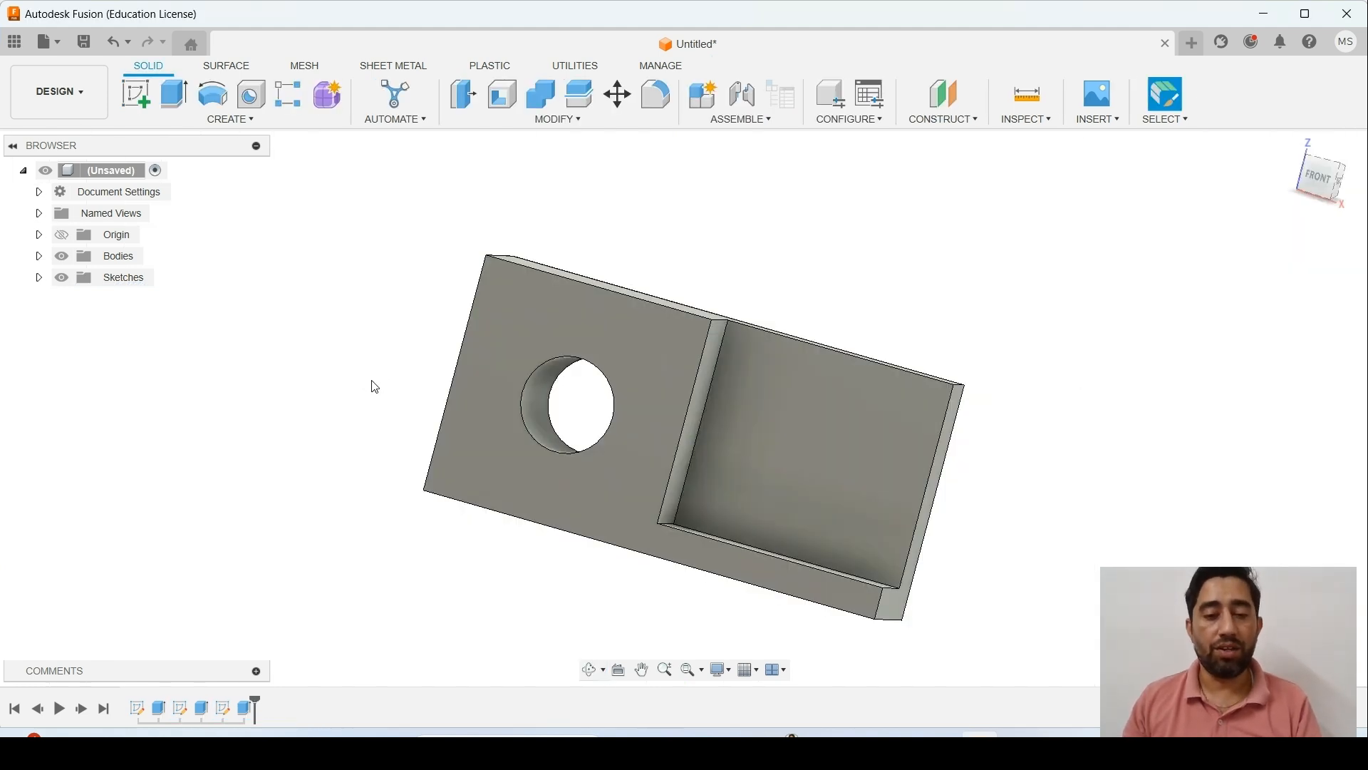
pyautogui.moveTo(375, 386)
pyautogui.keyDown('shift'); pyautogui.mouseDown(button='middle')
pyautogui.moveTo(397, 391)
pyautogui.moveTo(419, 437)
pyautogui.moveTo(379, 399)
pyautogui.moveTo(342, 397)
pyautogui.moveTo(366, 415)
pyautogui.moveTo(391, 370)
pyautogui.moveTo(432, 414)
pyautogui.moveTo(464, 418)
pyautogui.moveTo(354, 400)
pyautogui.moveTo(378, 406)
pyautogui.mouseUp(button='middle'); pyautogui.keyUp('shift')
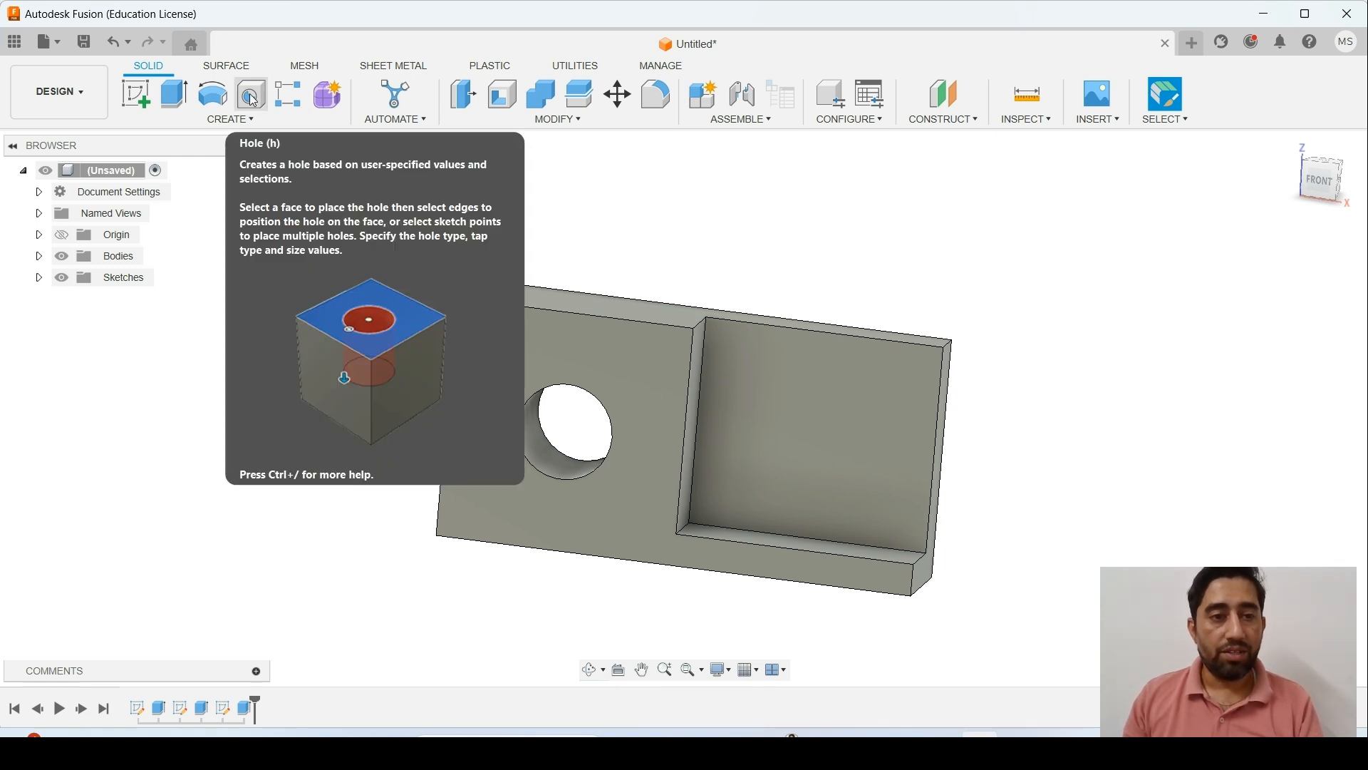
# - Roll the design history back to before Sketch3, return it to the end, and play back the modelling history
pyautogui.moveTo(253, 699); pyautogui.dragTo(207, 699)
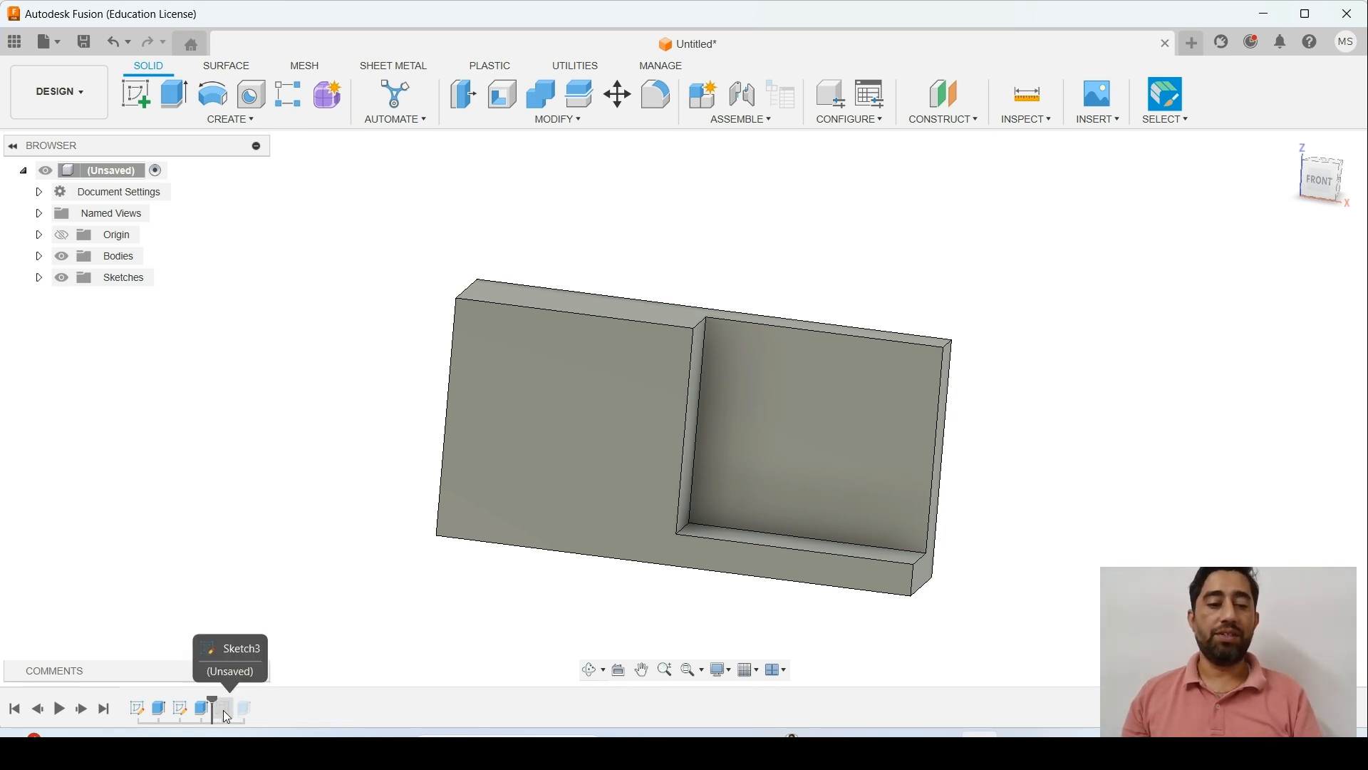
pyautogui.click(60, 708)
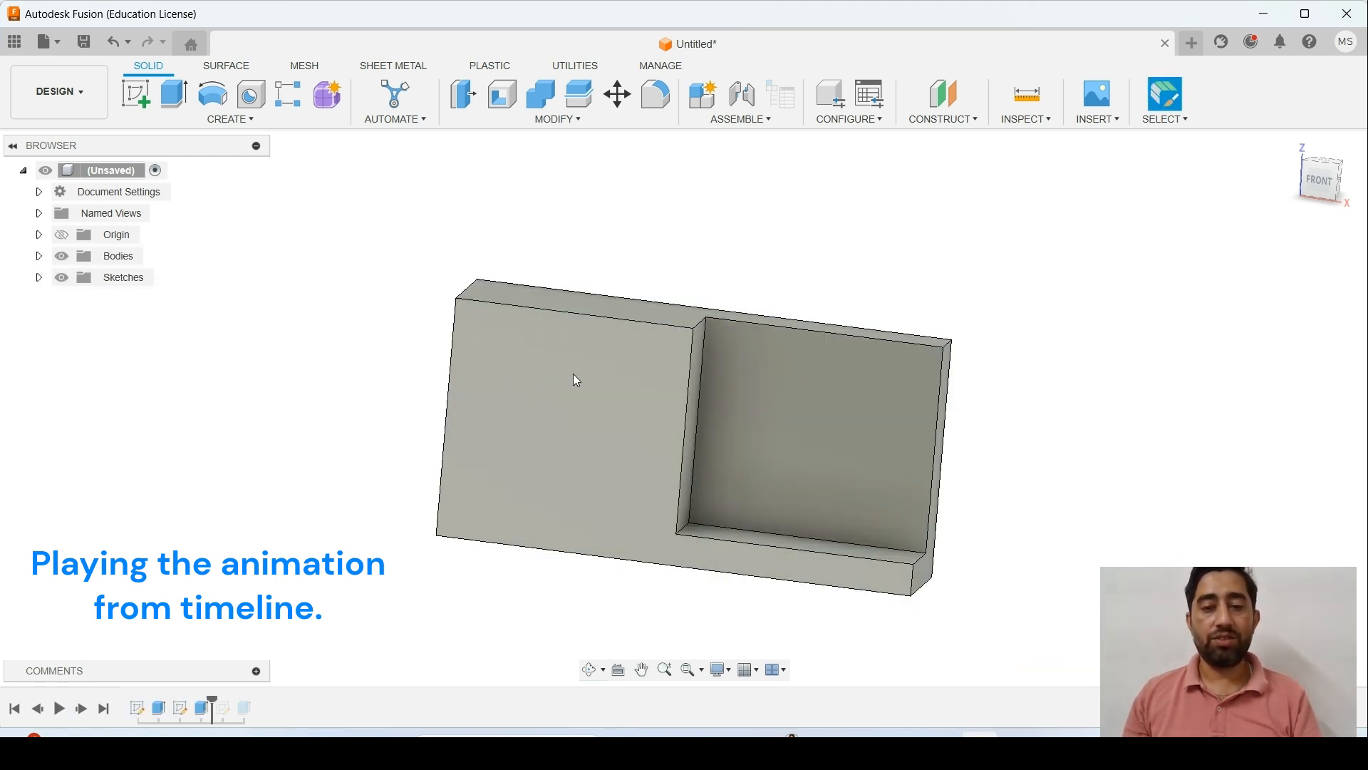
pyautogui.moveTo(211, 706); pyautogui.dragTo(252, 706)
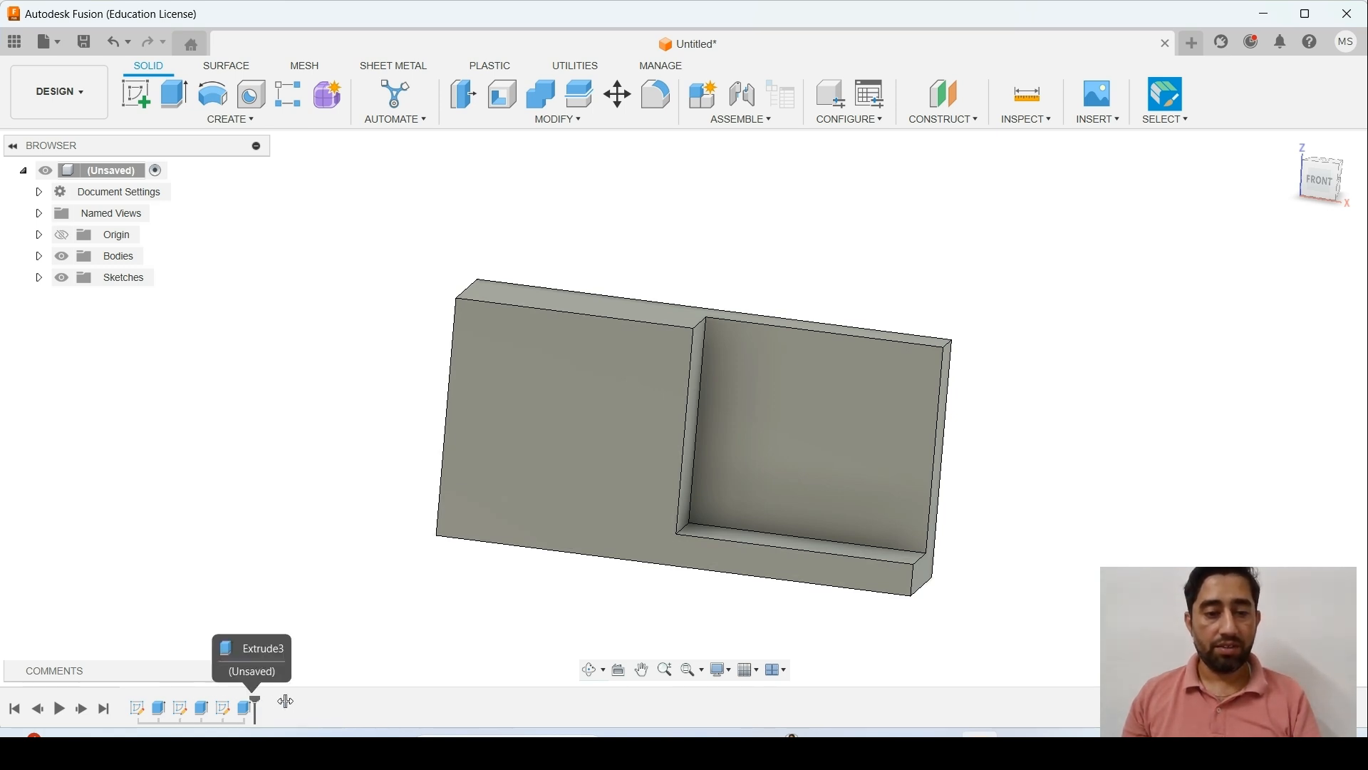
pyautogui.click(62, 709)
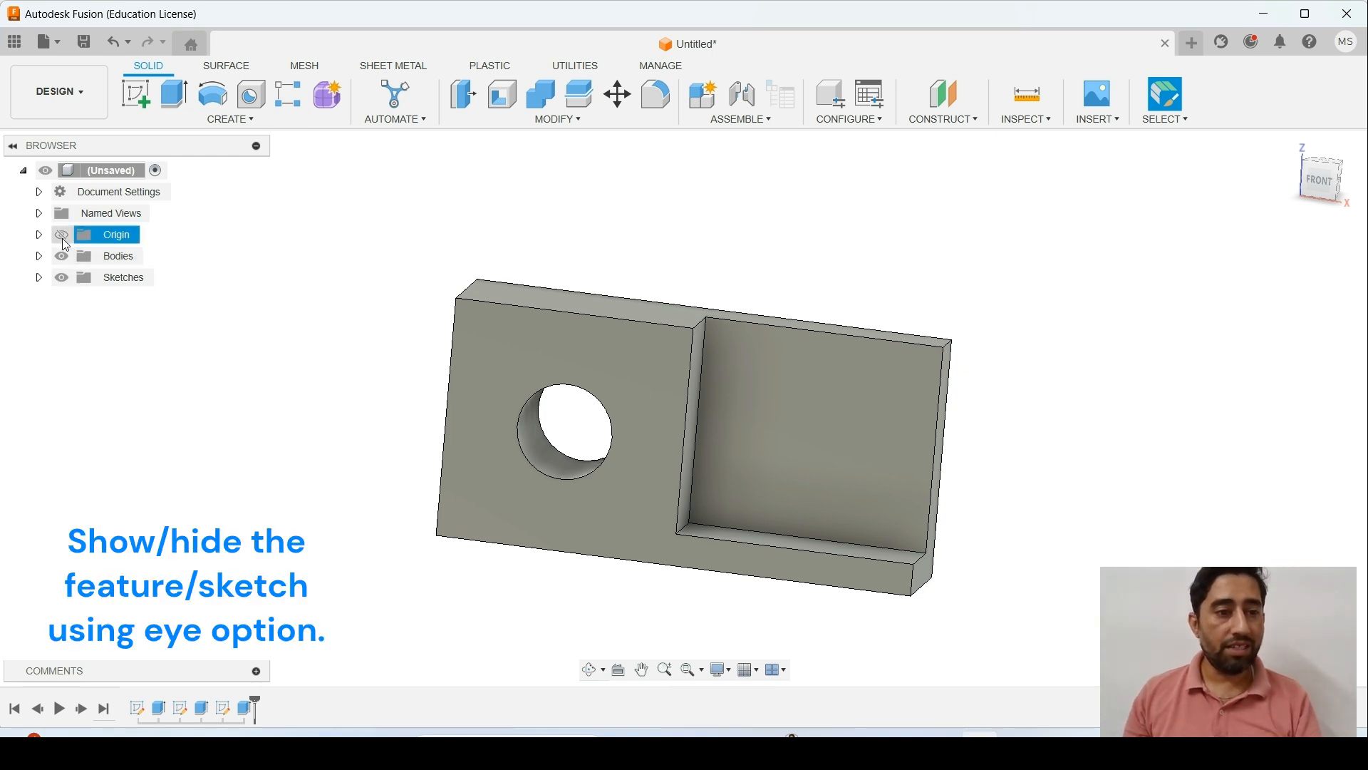
# - Show Sketch1, Sketch2 and Sketch3 on the model, and hide all sketches together through their folder
pyautogui.click(40, 277)
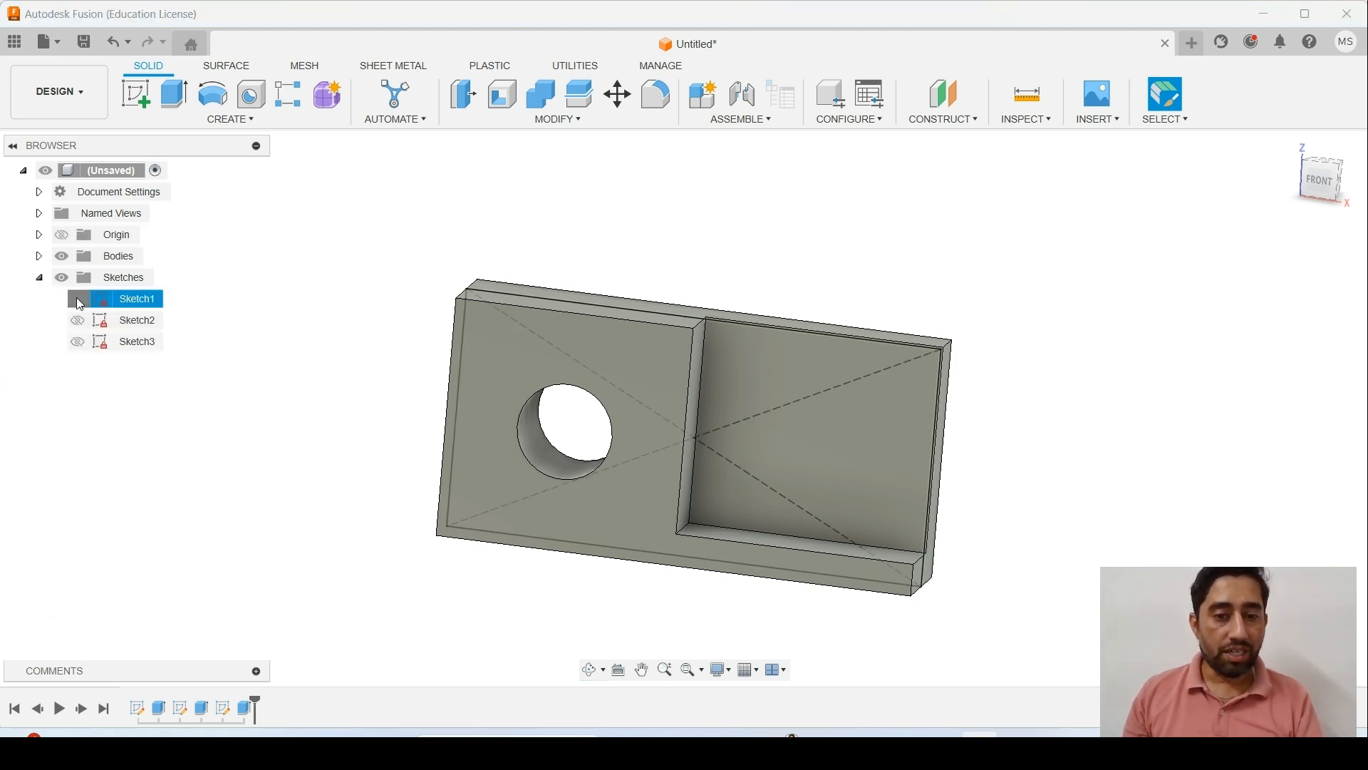
pyautogui.click(78, 299)
pyautogui.click(78, 320)
pyautogui.click(82, 344)
pyautogui.moveTo(382, 373)
pyautogui.keyDown('shift'); pyautogui.mouseDown(button='middle')
pyautogui.moveTo(306, 409)
pyautogui.moveTo(339, 423)
pyautogui.moveTo(357, 357)
pyautogui.moveTo(379, 364)
pyautogui.mouseUp(button='middle'); pyautogui.keyUp('shift')
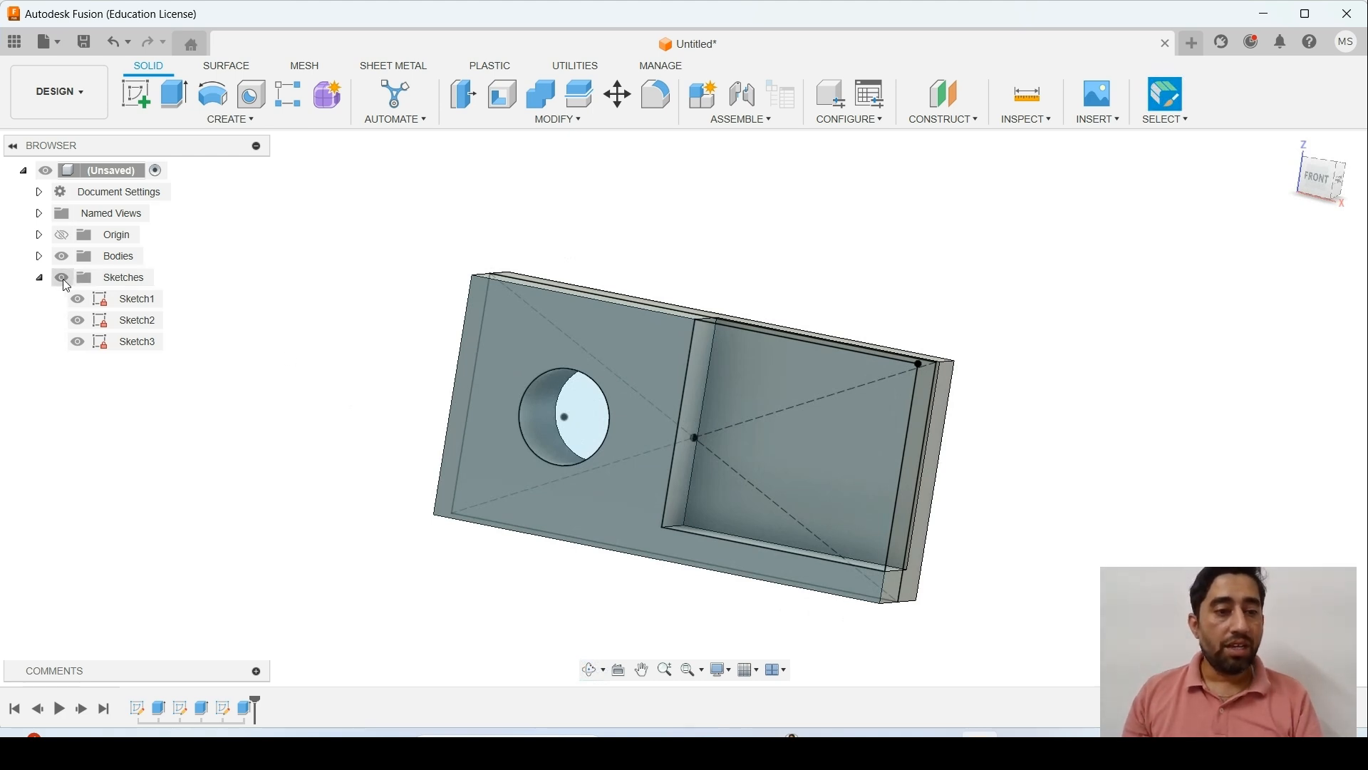
pyautogui.click(63, 280)
pyautogui.keyDown('shift'); pyautogui.moveTo(274, 307); pyautogui.dragTo(176, 293, button='middle'); pyautogui.keyUp('shift')
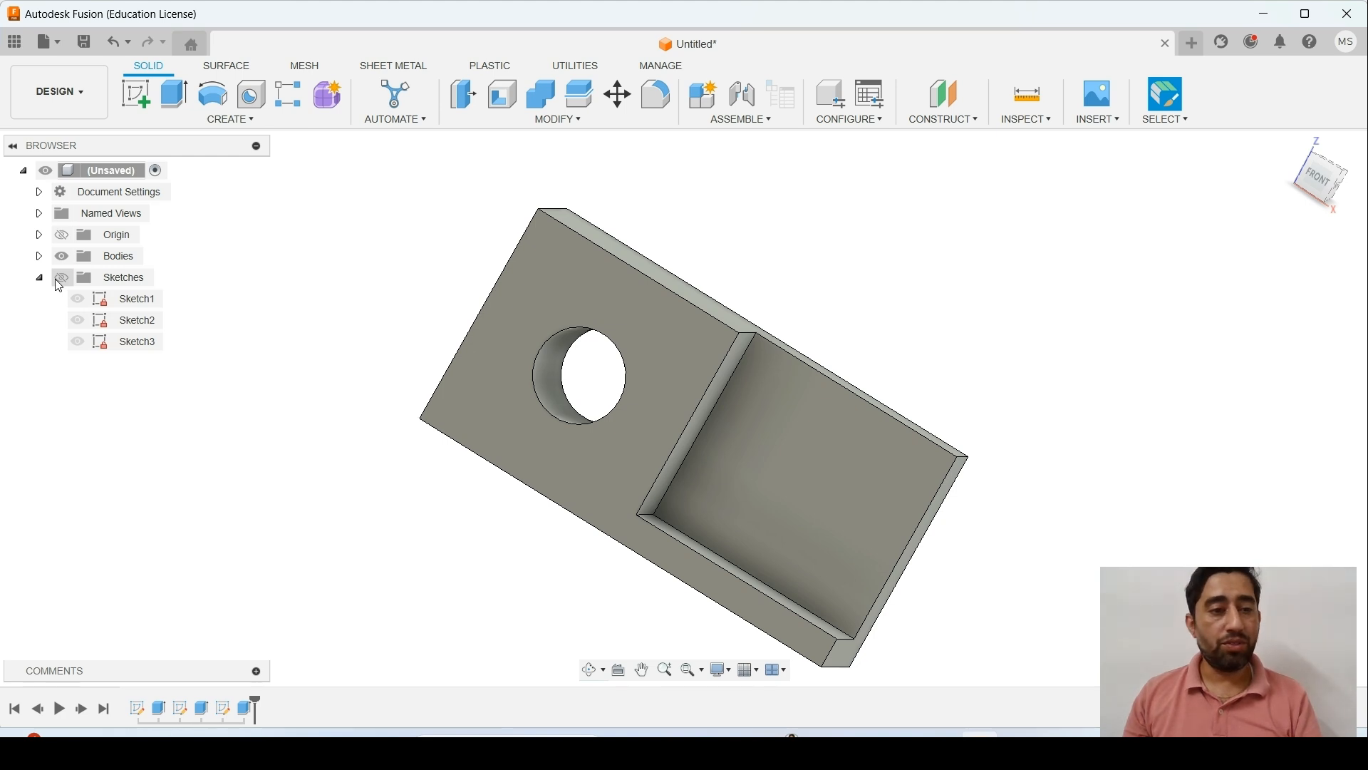
# - Hide and show all bodies again, and expand the Bodies folder to list Body1
pyautogui.click(61, 256)
pyautogui.click(61, 257)
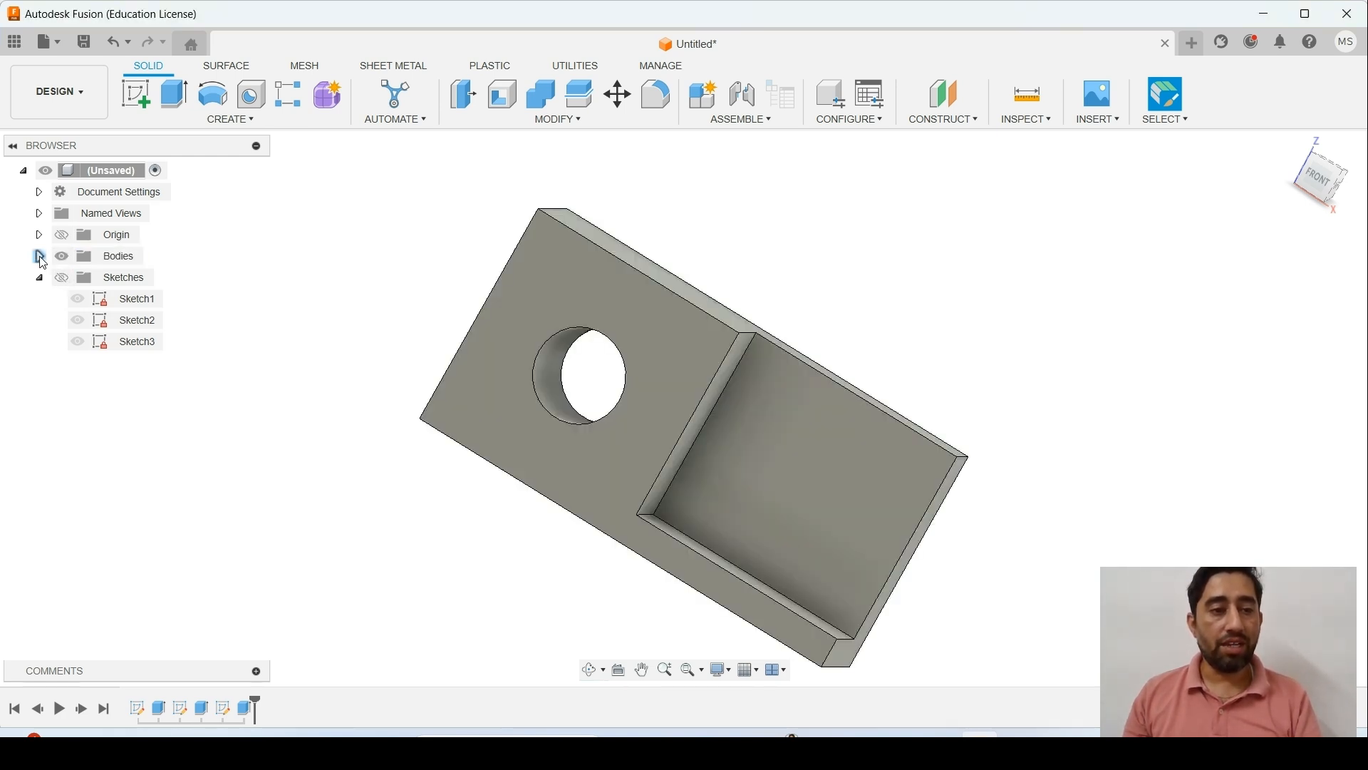
pyautogui.click(39, 256)
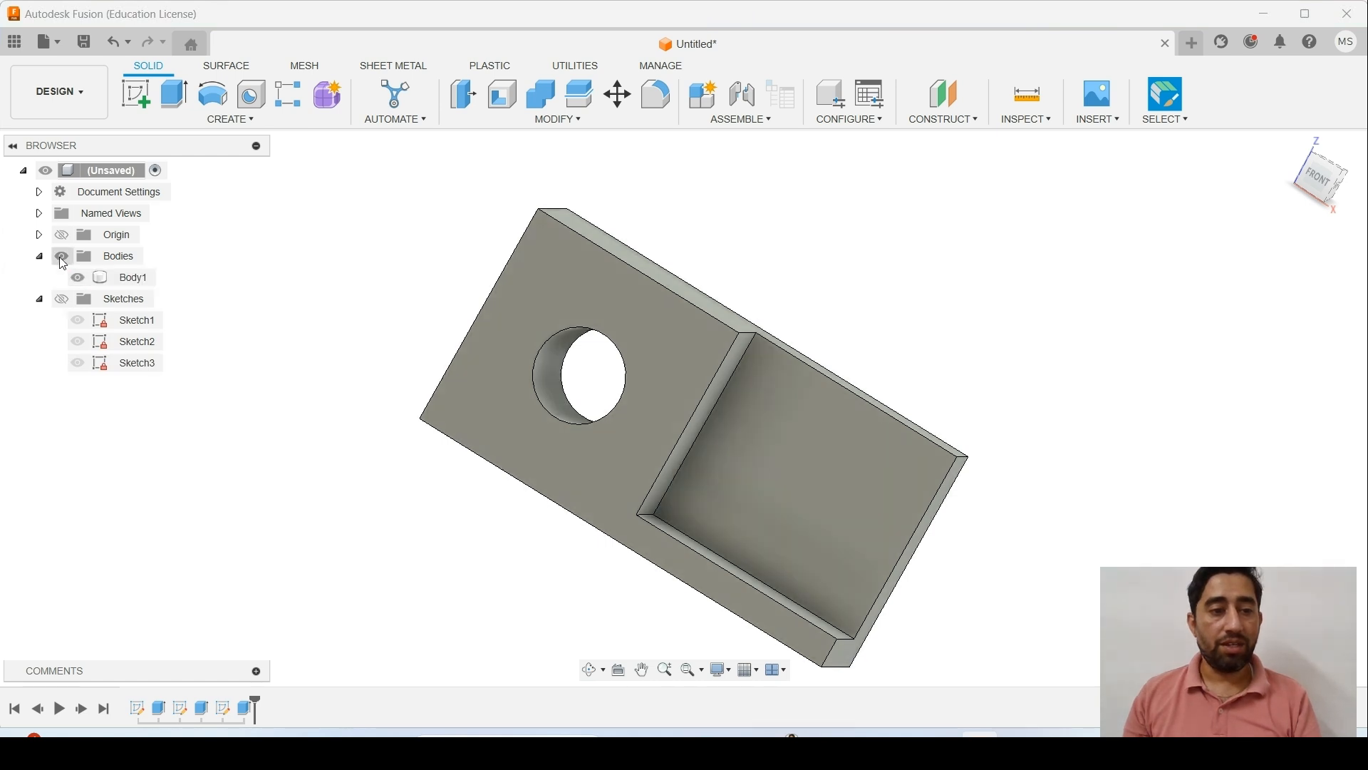
# - Make the Sketches folder visible again, toggle its individual sketches on and off, and leave Sketch1, Sketch2 and Sketch3 hidden
pyautogui.click(76, 337)
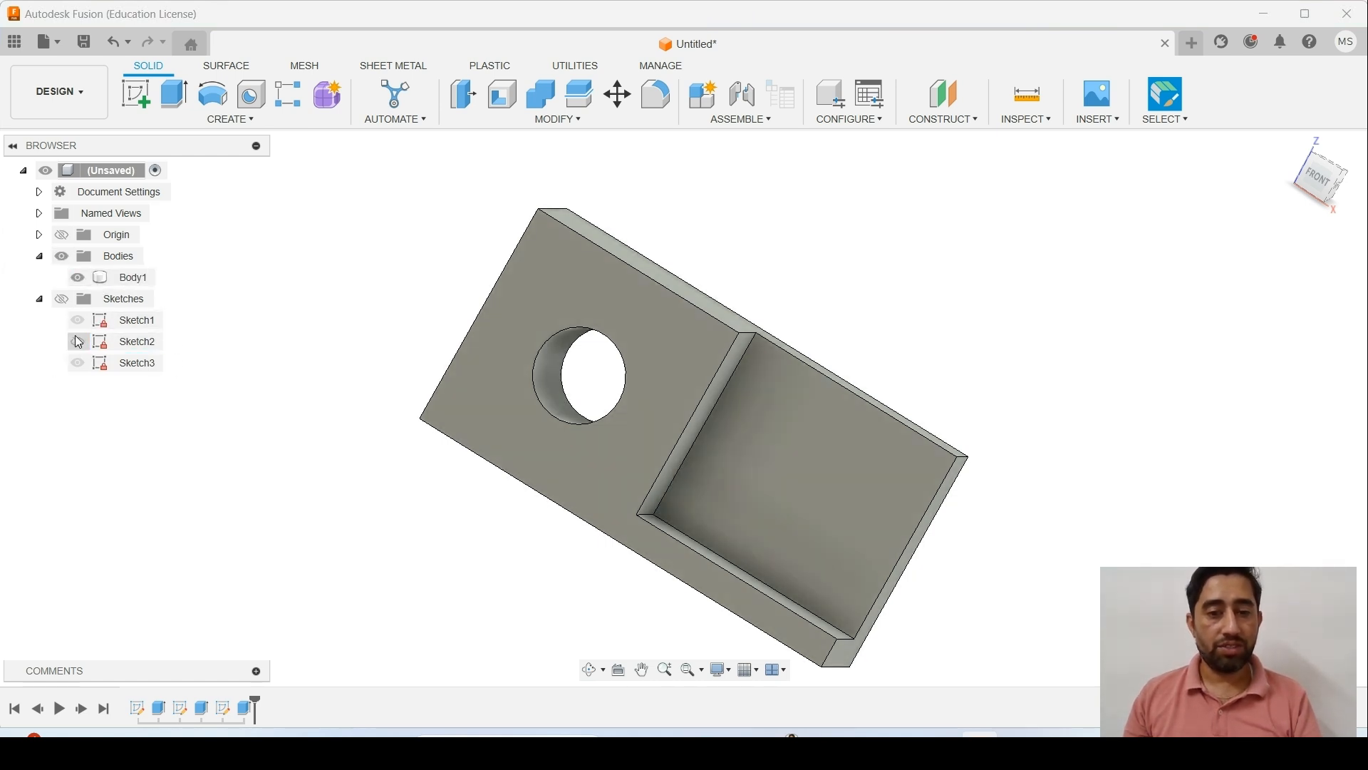
pyautogui.click(77, 318)
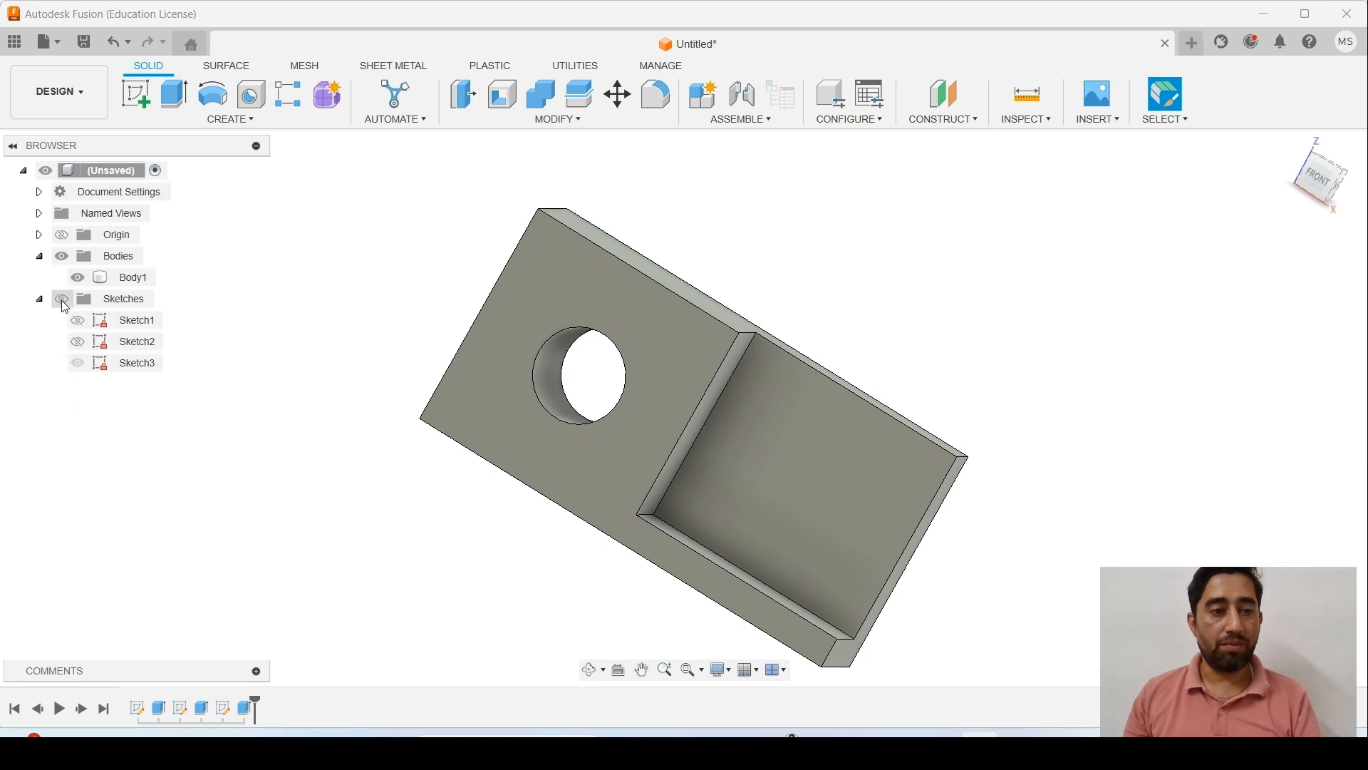
pyautogui.click(62, 299)
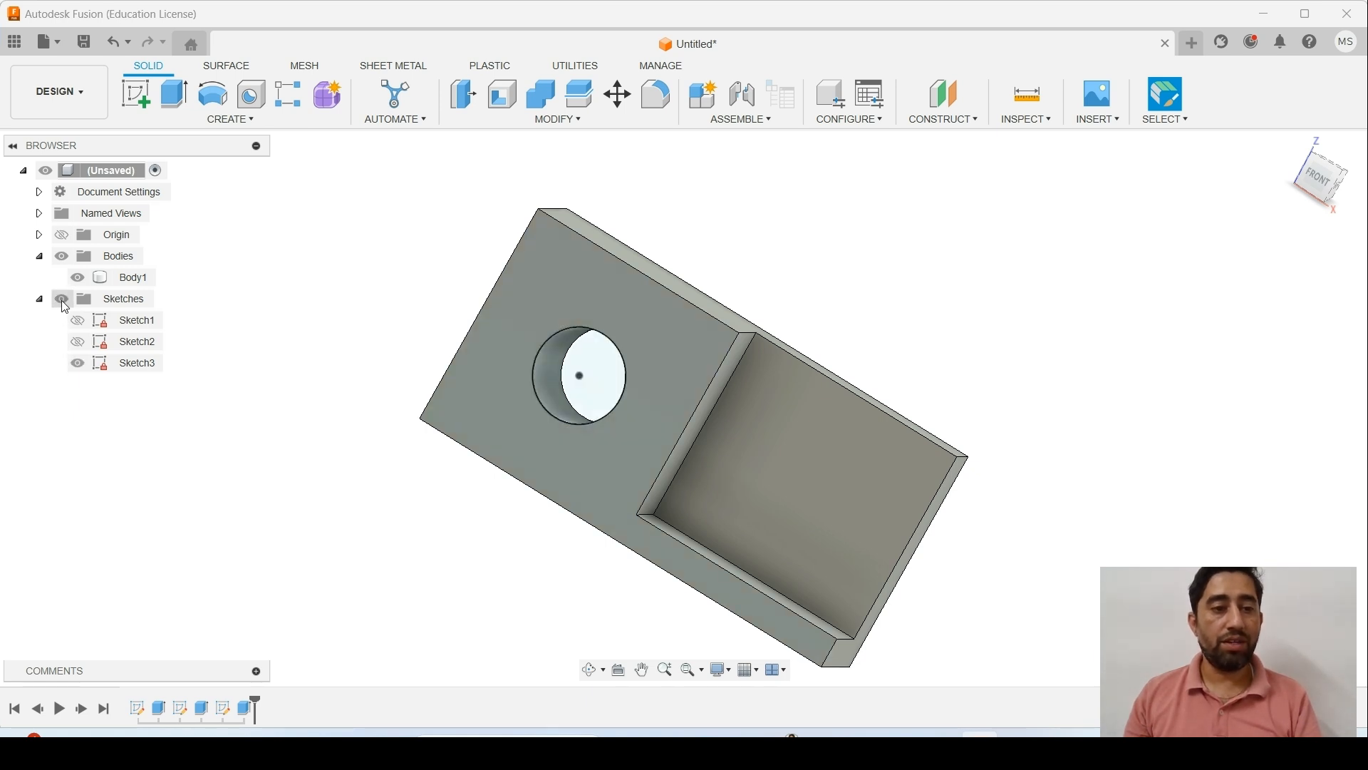
pyautogui.click(78, 342)
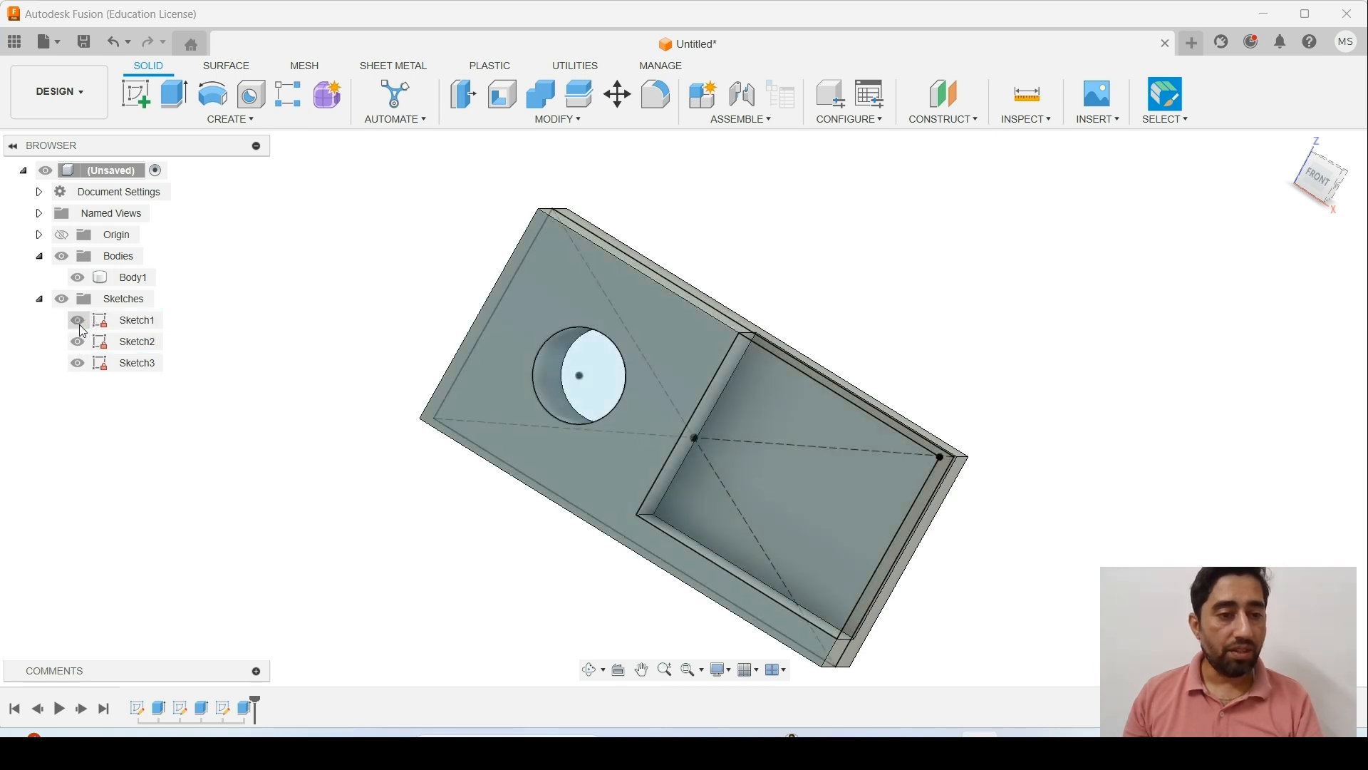
pyautogui.click(78, 322)
pyautogui.click(78, 321)
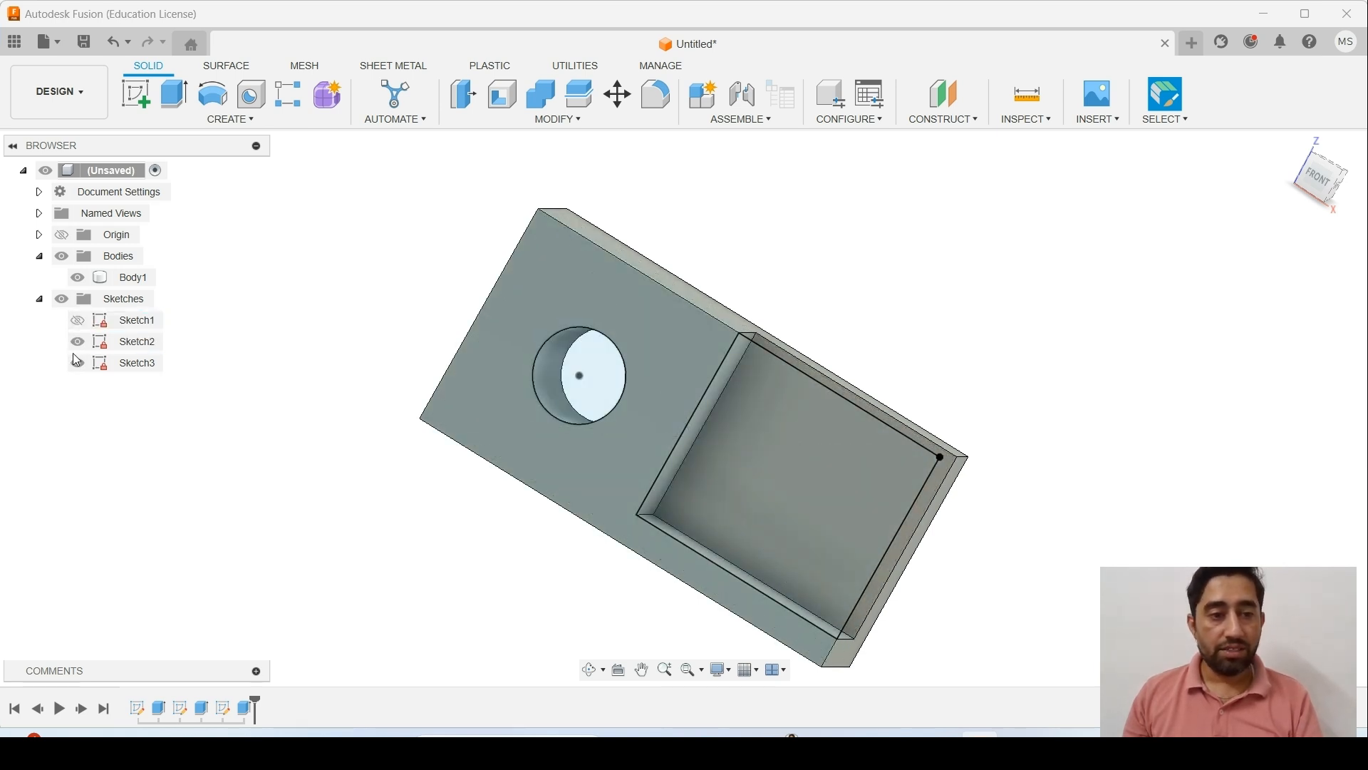
pyautogui.click(77, 364)
pyautogui.click(78, 343)
pyautogui.keyDown('shift'); pyautogui.moveTo(246, 333); pyautogui.dragTo(341, 338, button='middle'); pyautogui.keyUp('shift')
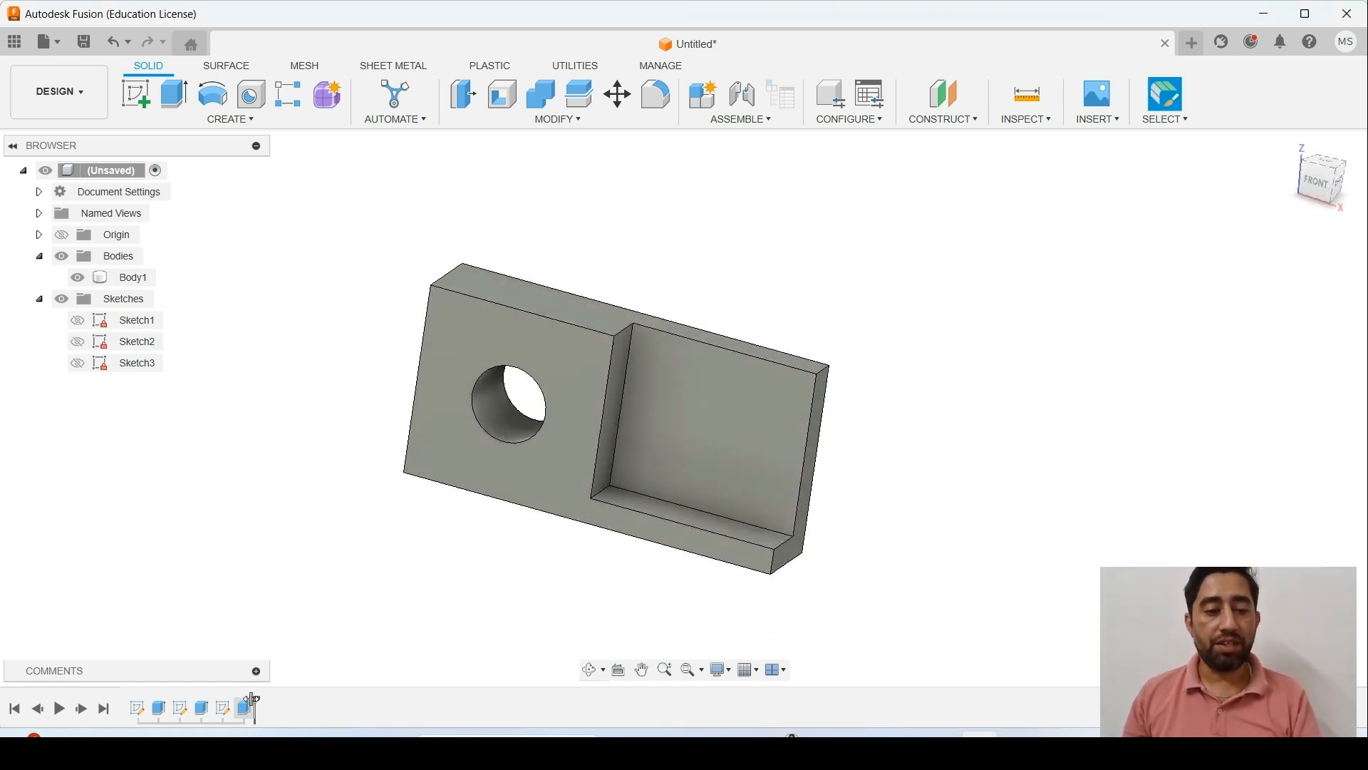
# - Roll the history back to before Sketch3 and start a Hole feature on the block's front face, viewed from the front
pyautogui.moveTo(254, 703); pyautogui.dragTo(213, 699)
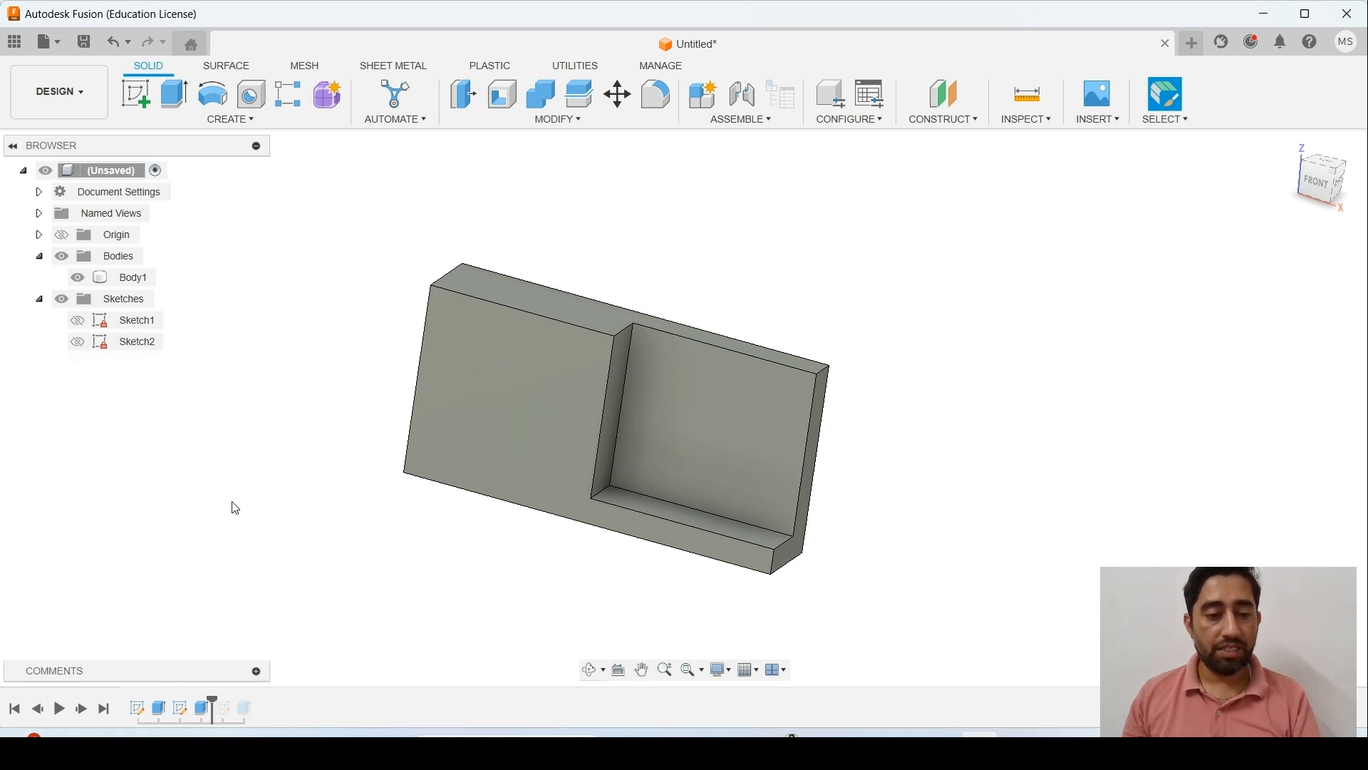
pyautogui.moveTo(292, 446); pyautogui.dragTo(392, 456, button='middle')
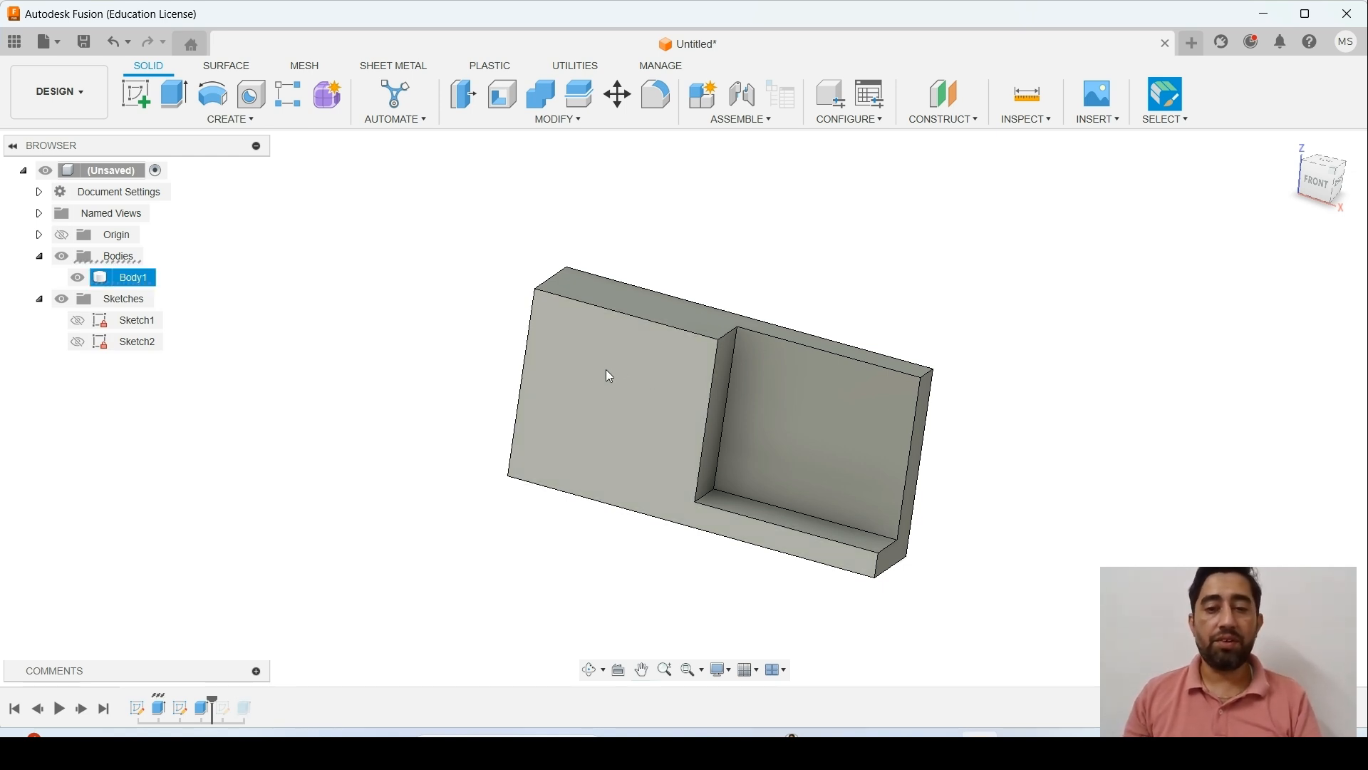
pyautogui.click(562, 356)
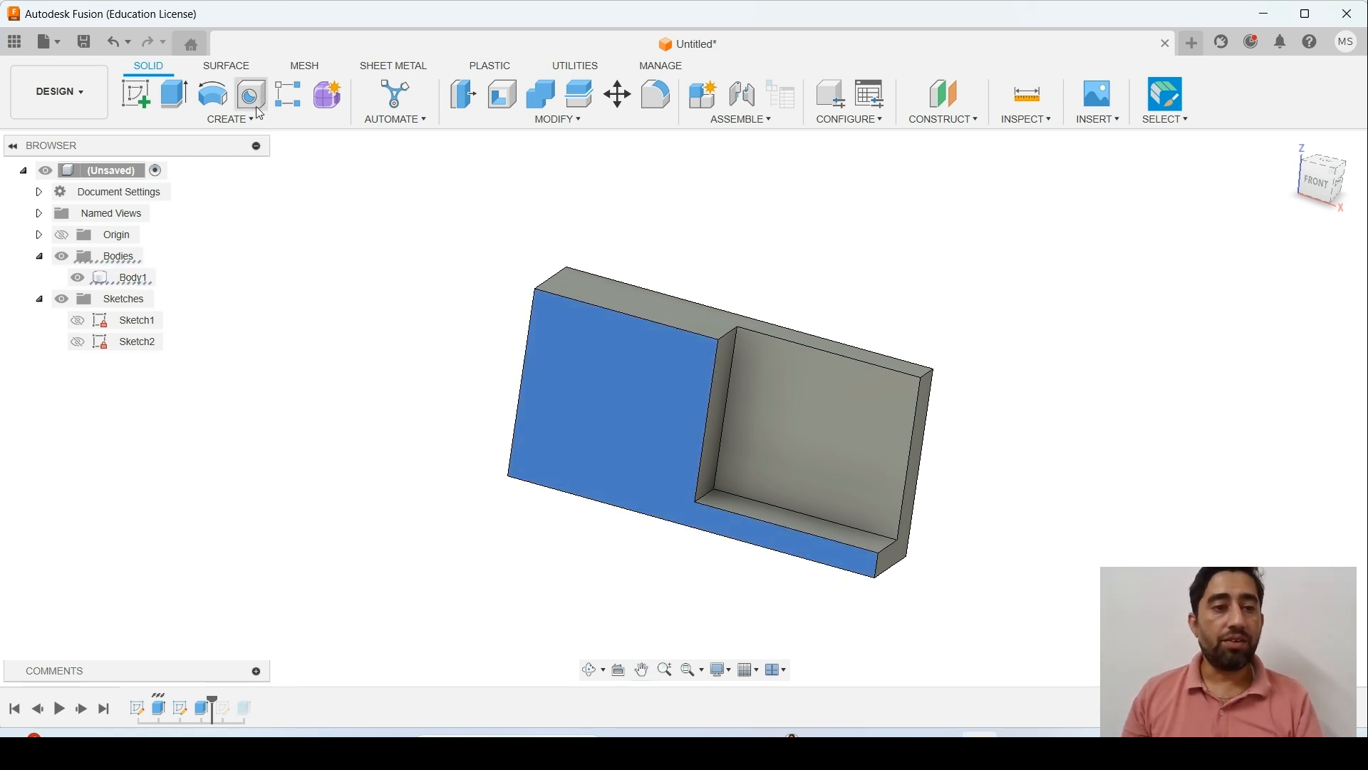
pyautogui.click(258, 106)
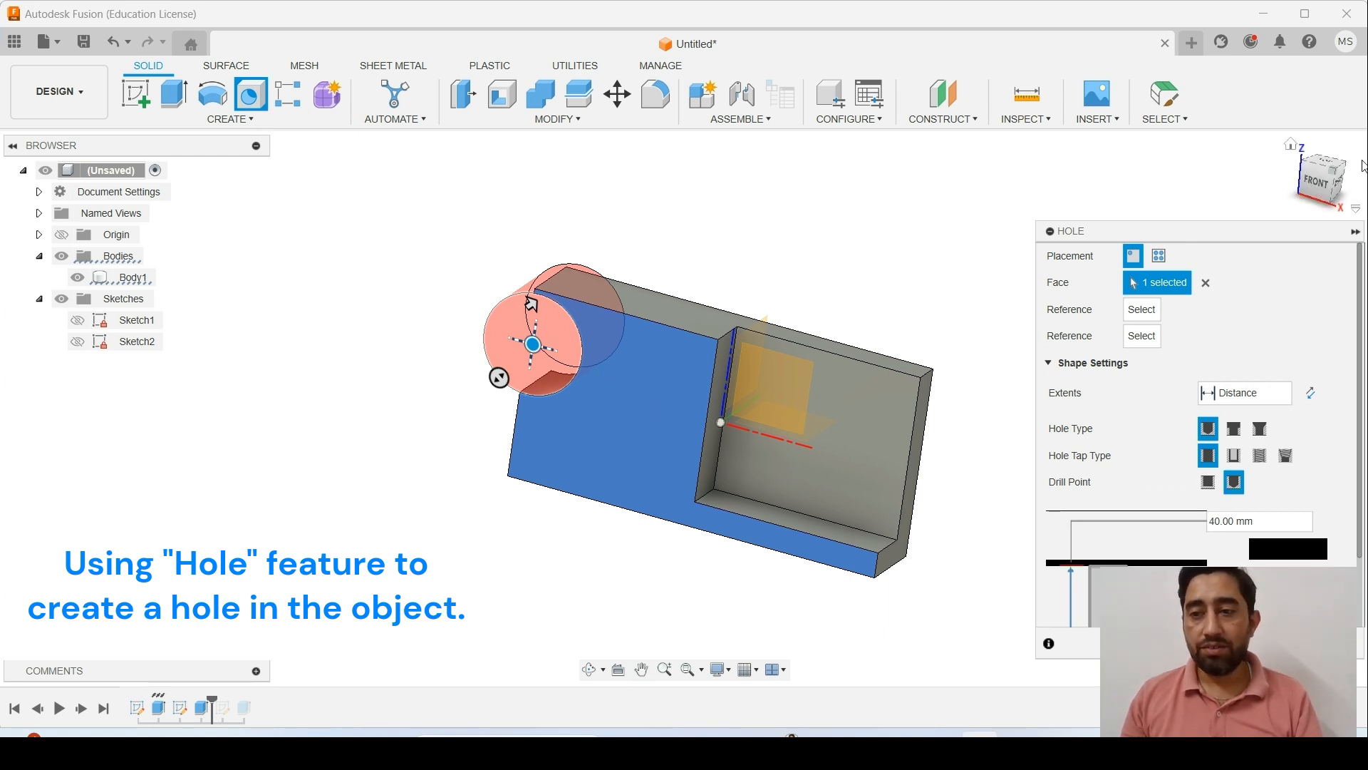
pyautogui.click(1320, 180)
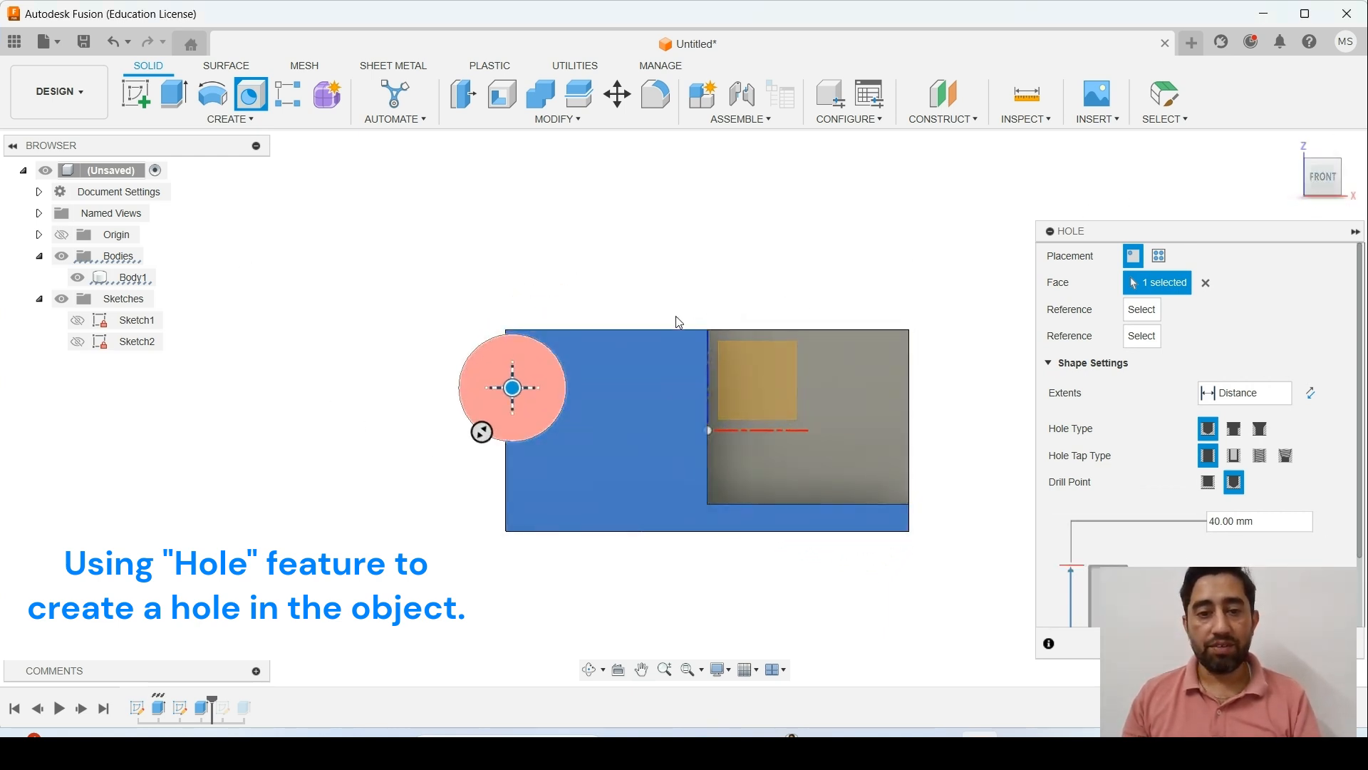
pyautogui.moveTo(1256, 231); pyautogui.dragTo(1255, 172)
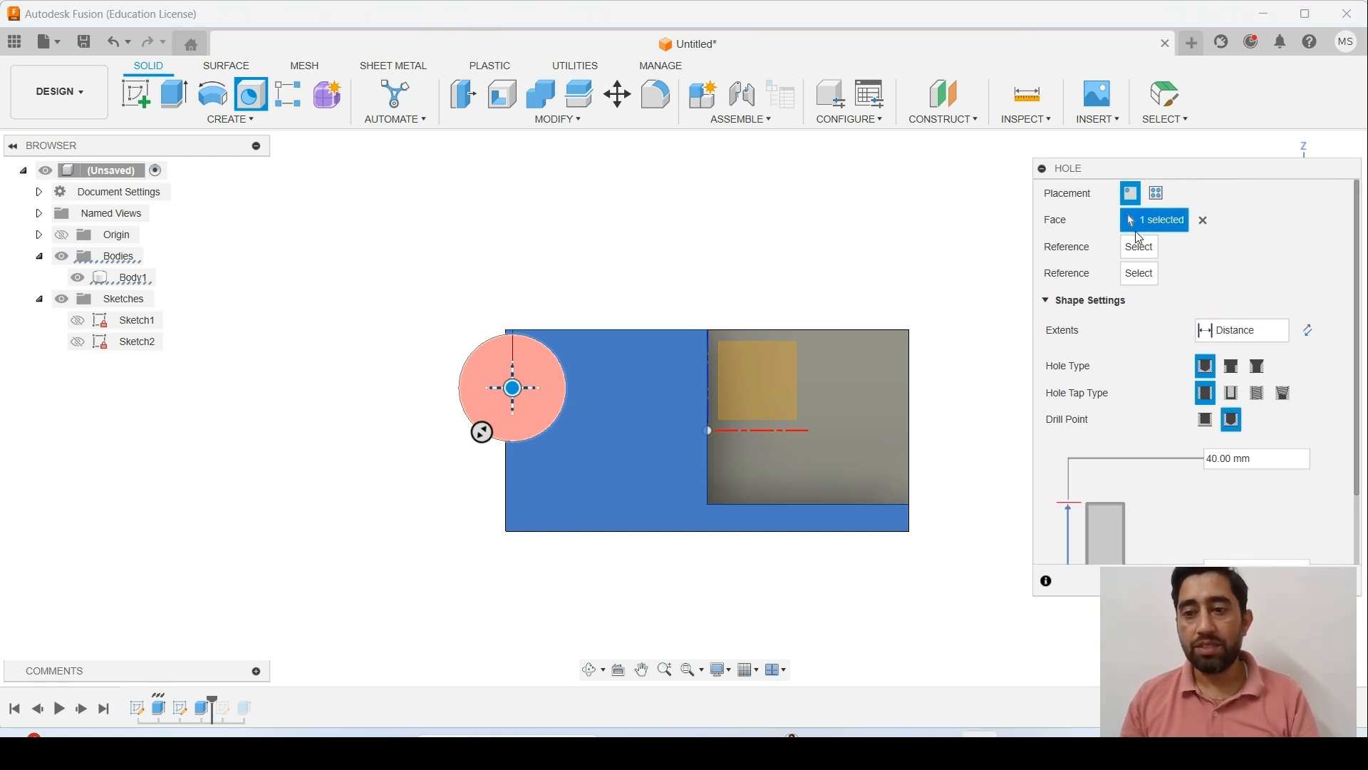
# - Switch the hole placement to sketch points and back to a single face, and position the hole mid-way on the front face's left half
pyautogui.click(1162, 198)
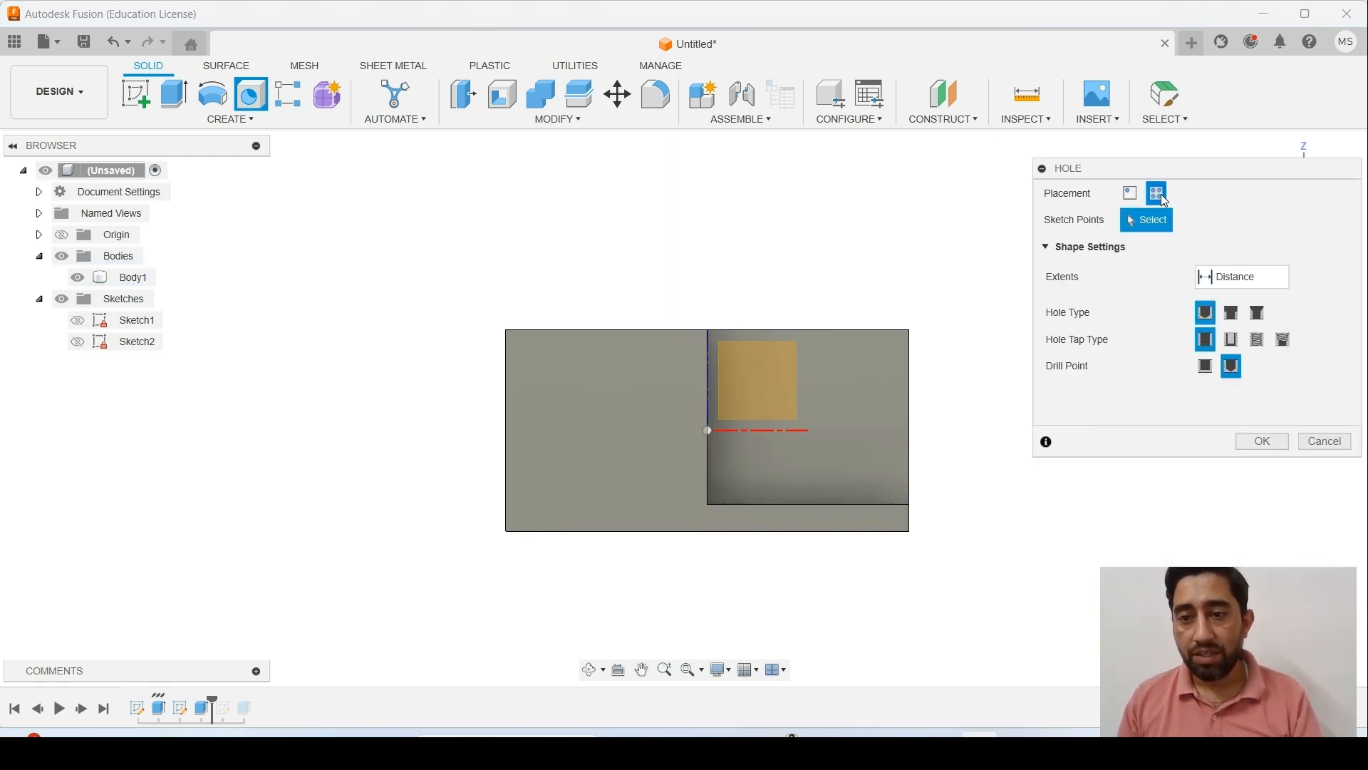
pyautogui.click(1131, 196)
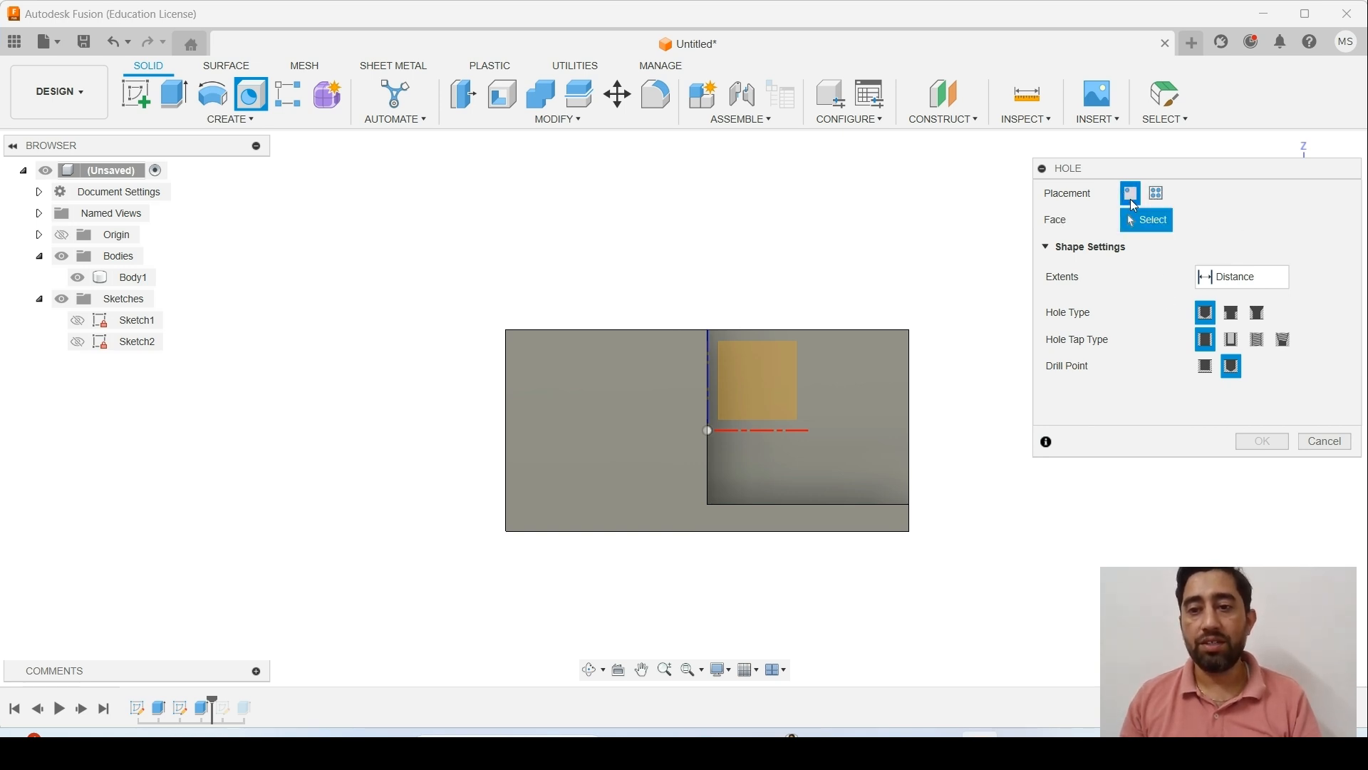
pyautogui.click(1052, 250)
pyautogui.click(1052, 250)
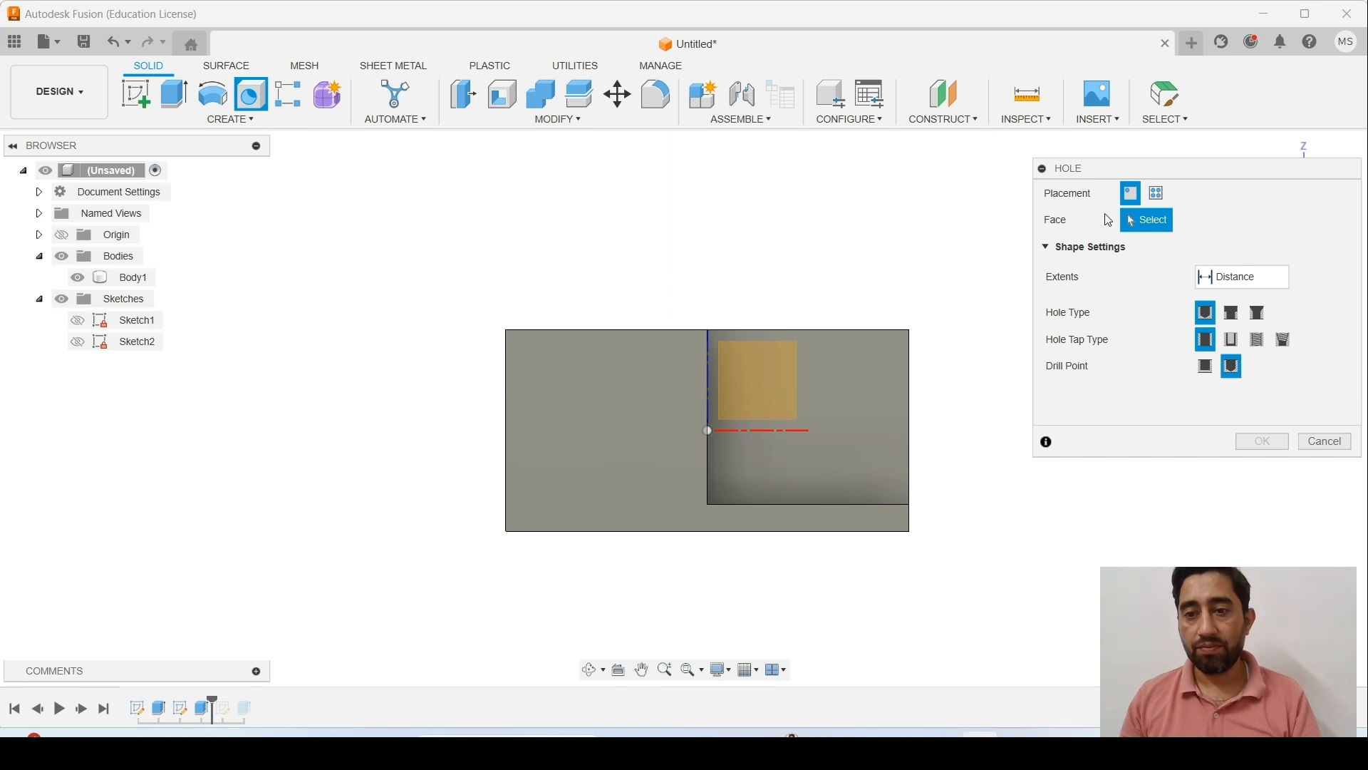
pyautogui.click(637, 384)
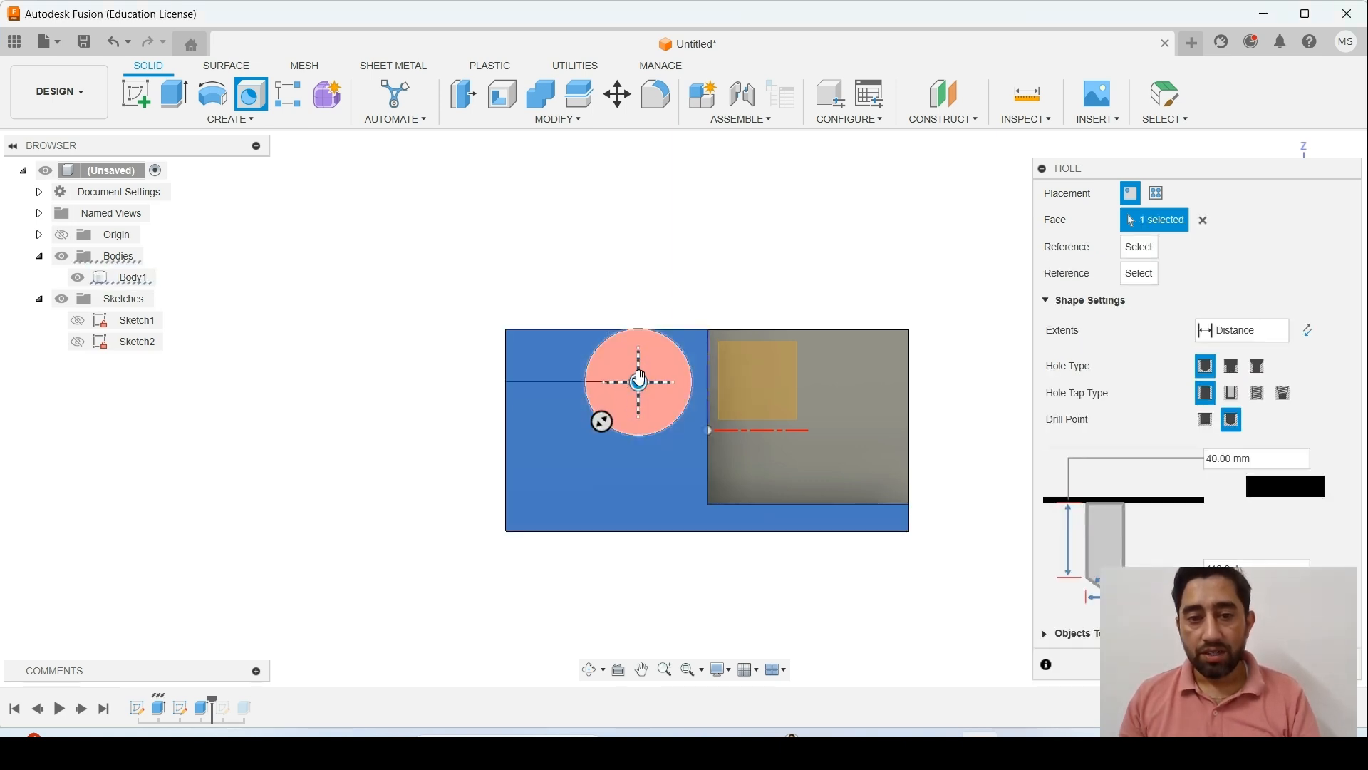
pyautogui.moveTo(638, 382); pyautogui.dragTo(607, 424)
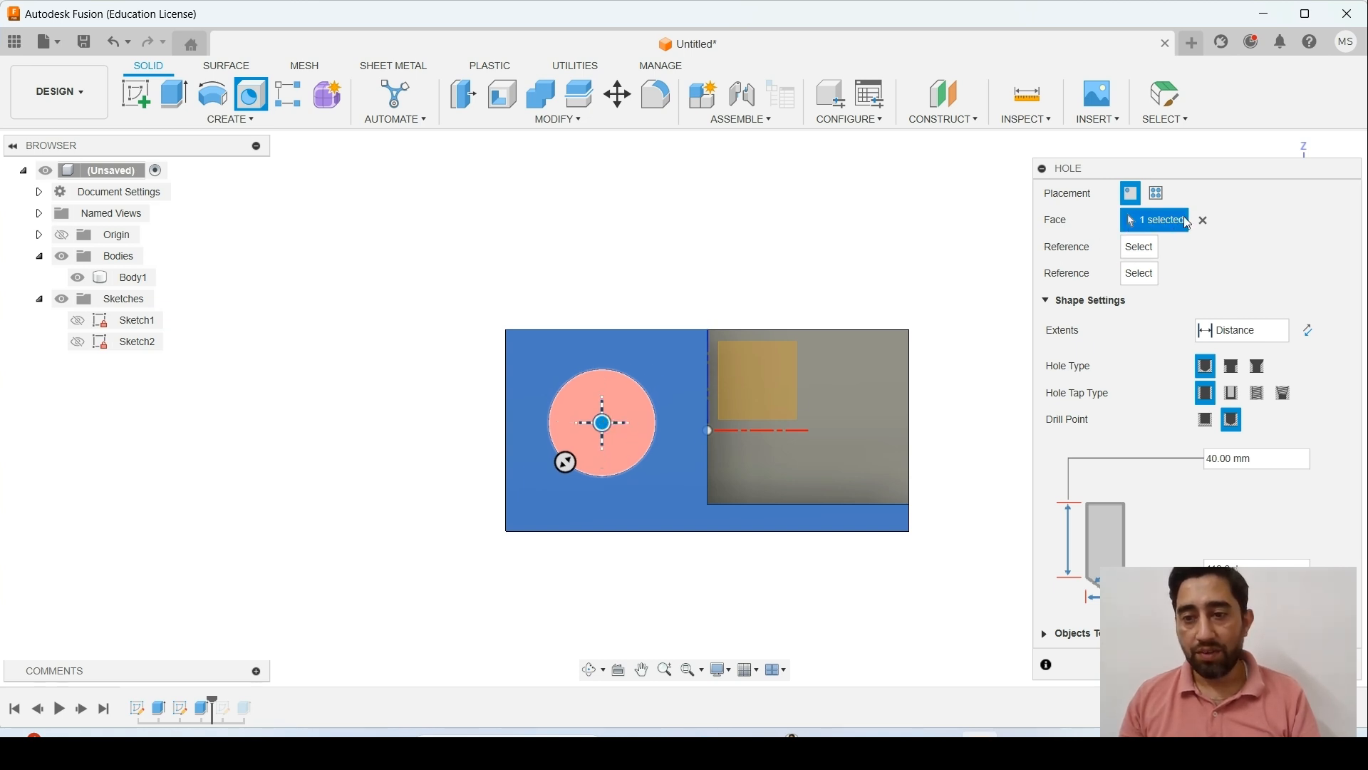
# - Clear the hole's face, try it again on the front face, and try placing it centrally on the cut-out's recessed face
pyautogui.click(1204, 220)
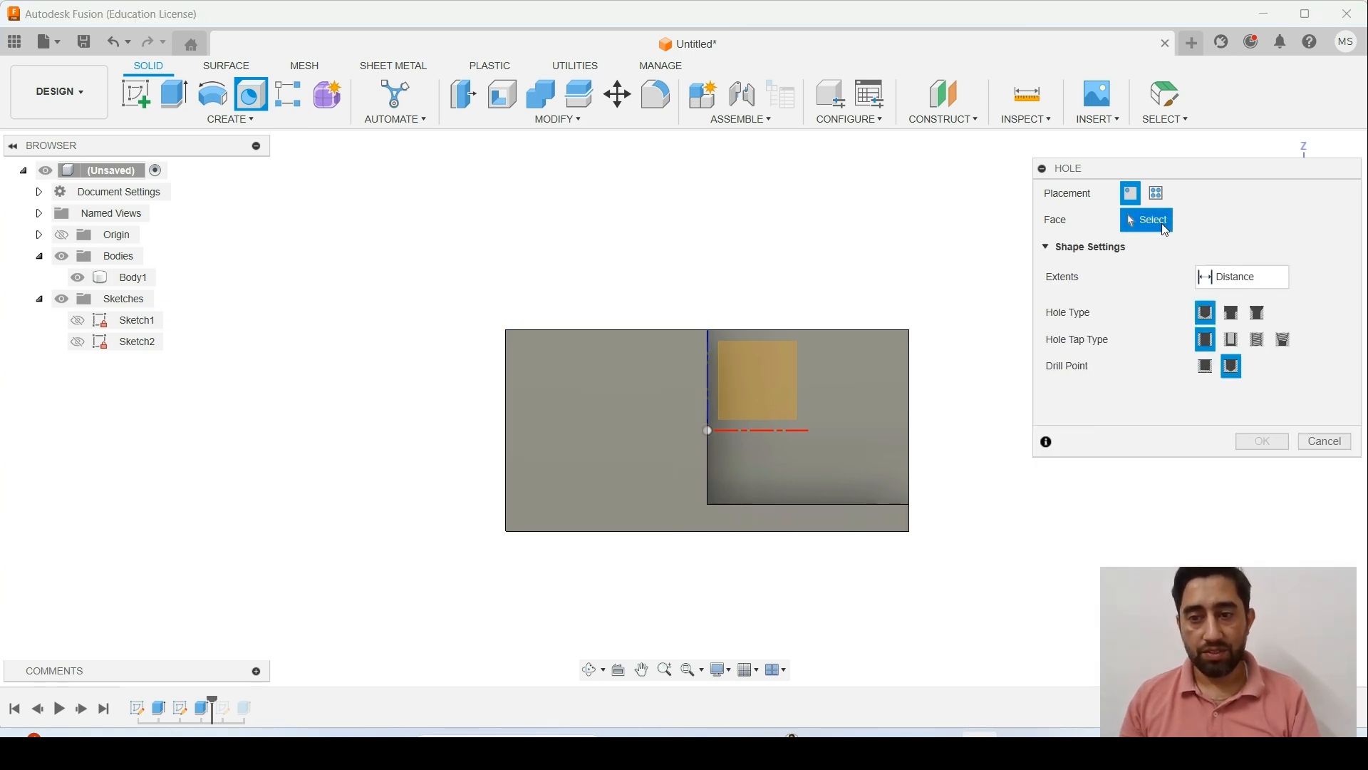
pyautogui.click(636, 426)
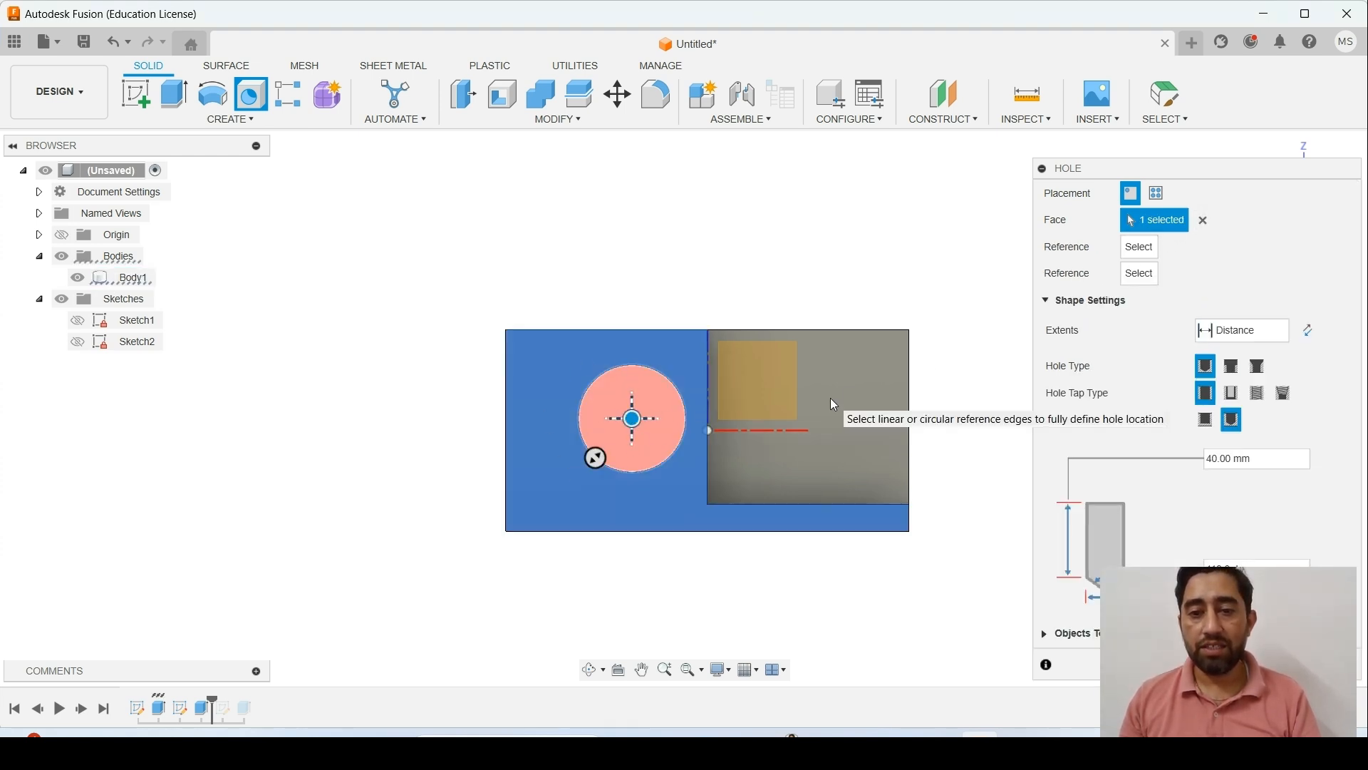
pyautogui.click(1204, 220)
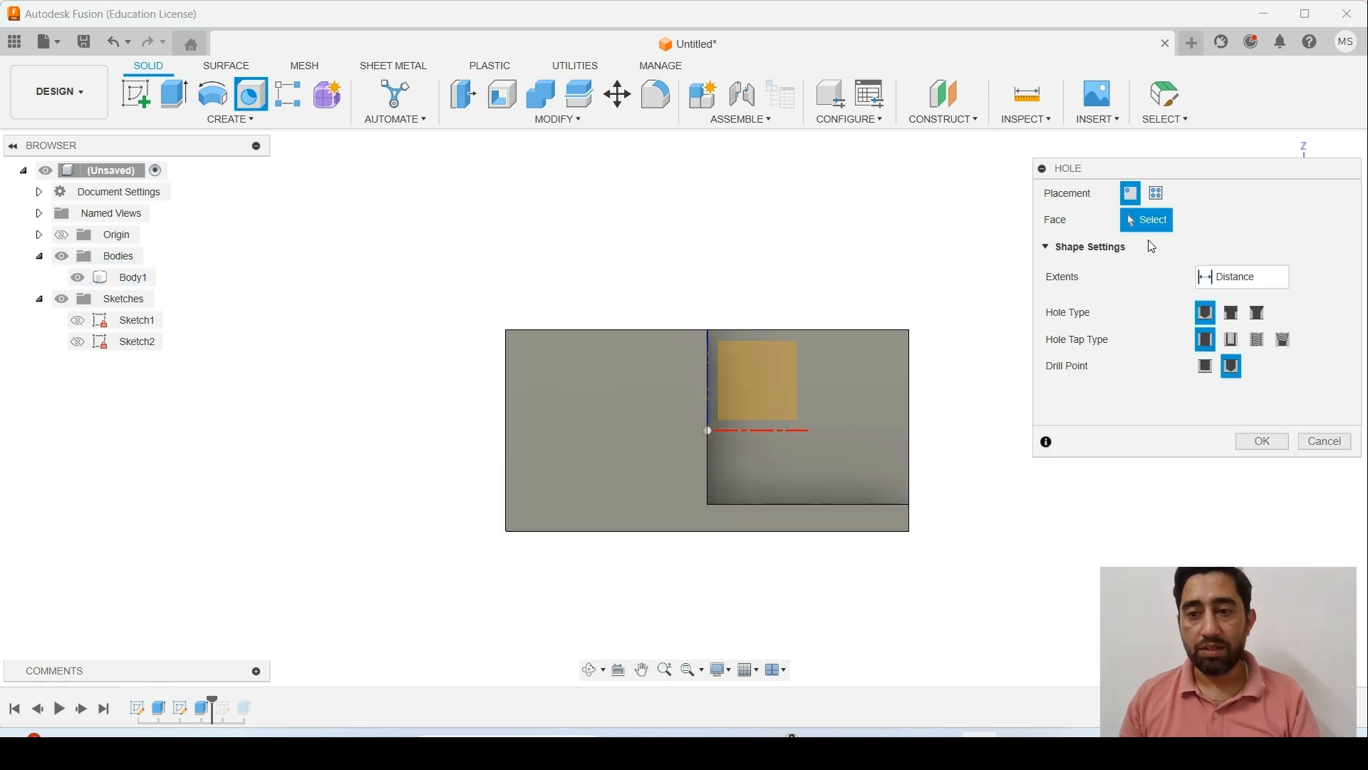
pyautogui.click(833, 424)
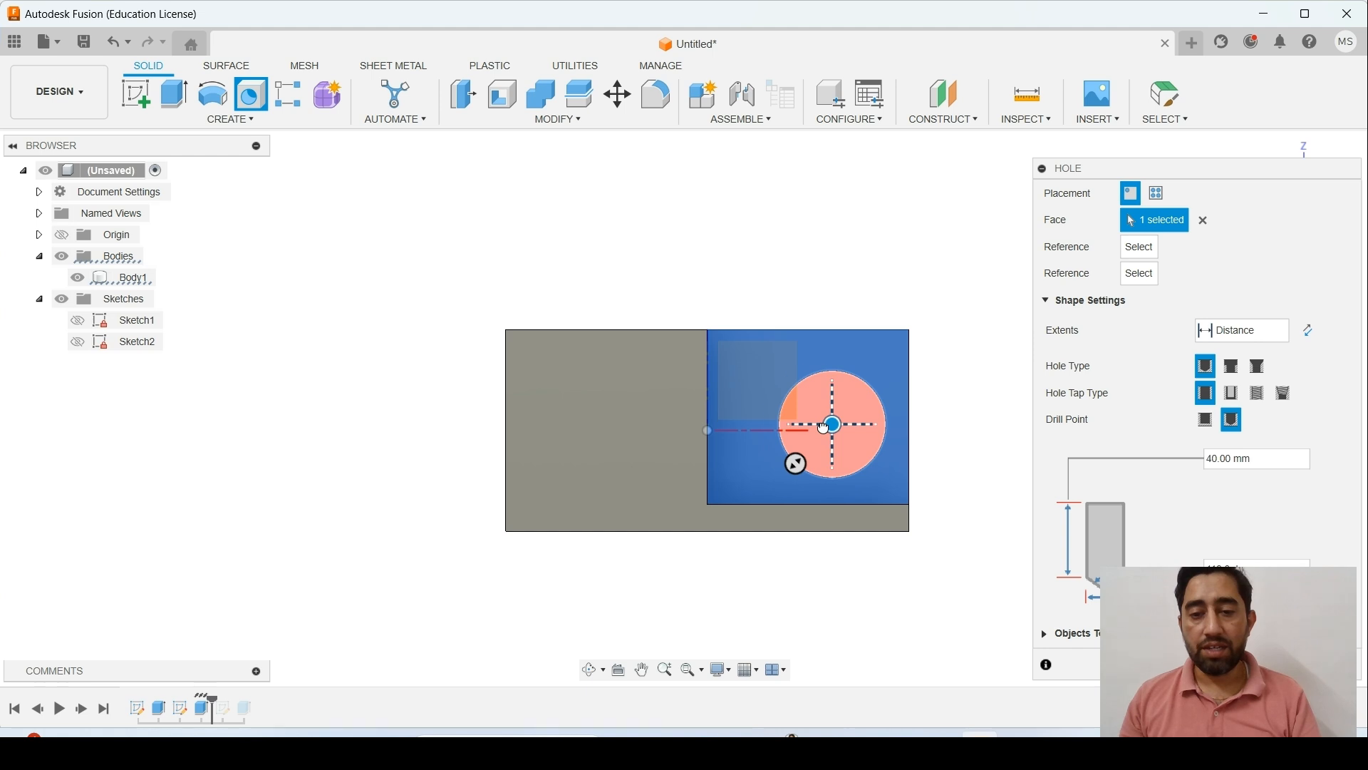
pyautogui.moveTo(823, 427); pyautogui.dragTo(805, 420)
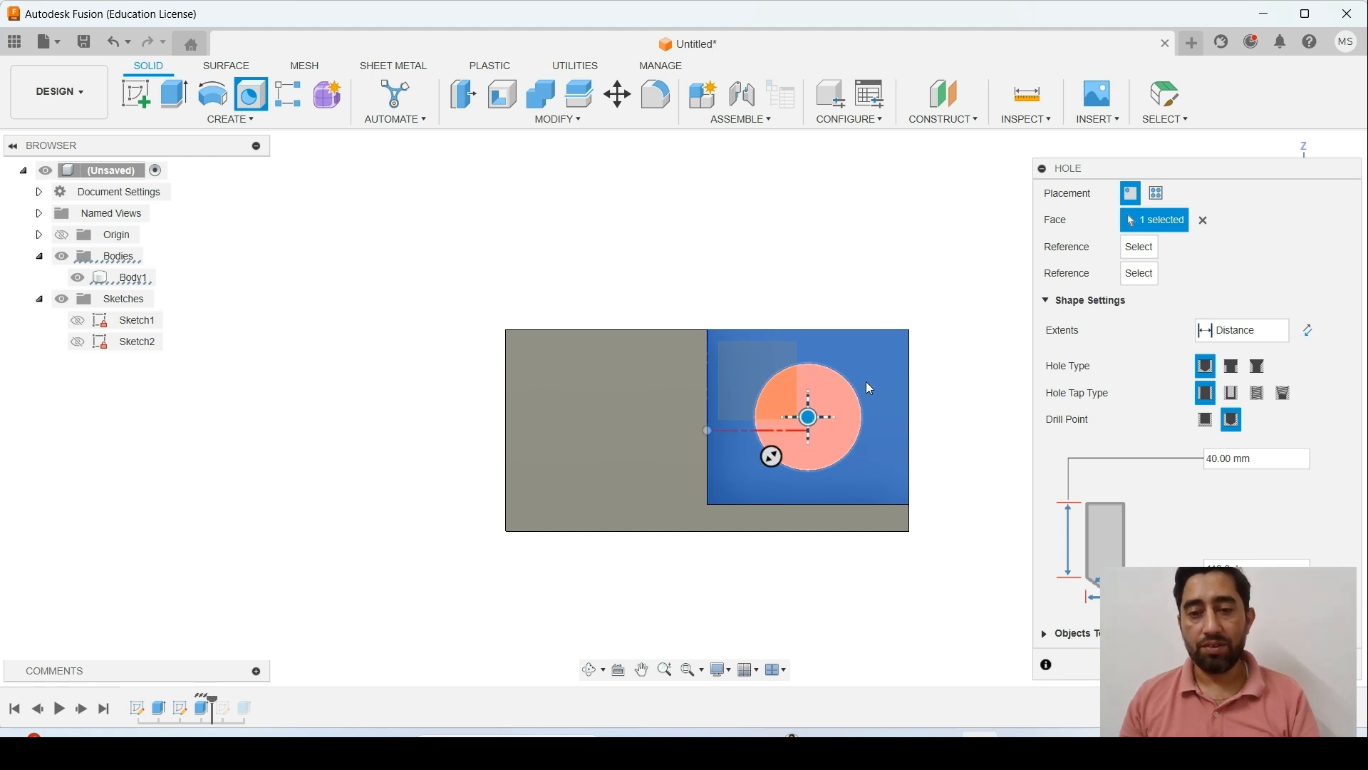
# - Reset the hole to single-face placement and position it near the centre of the front face's left half
pyautogui.click(1157, 194)
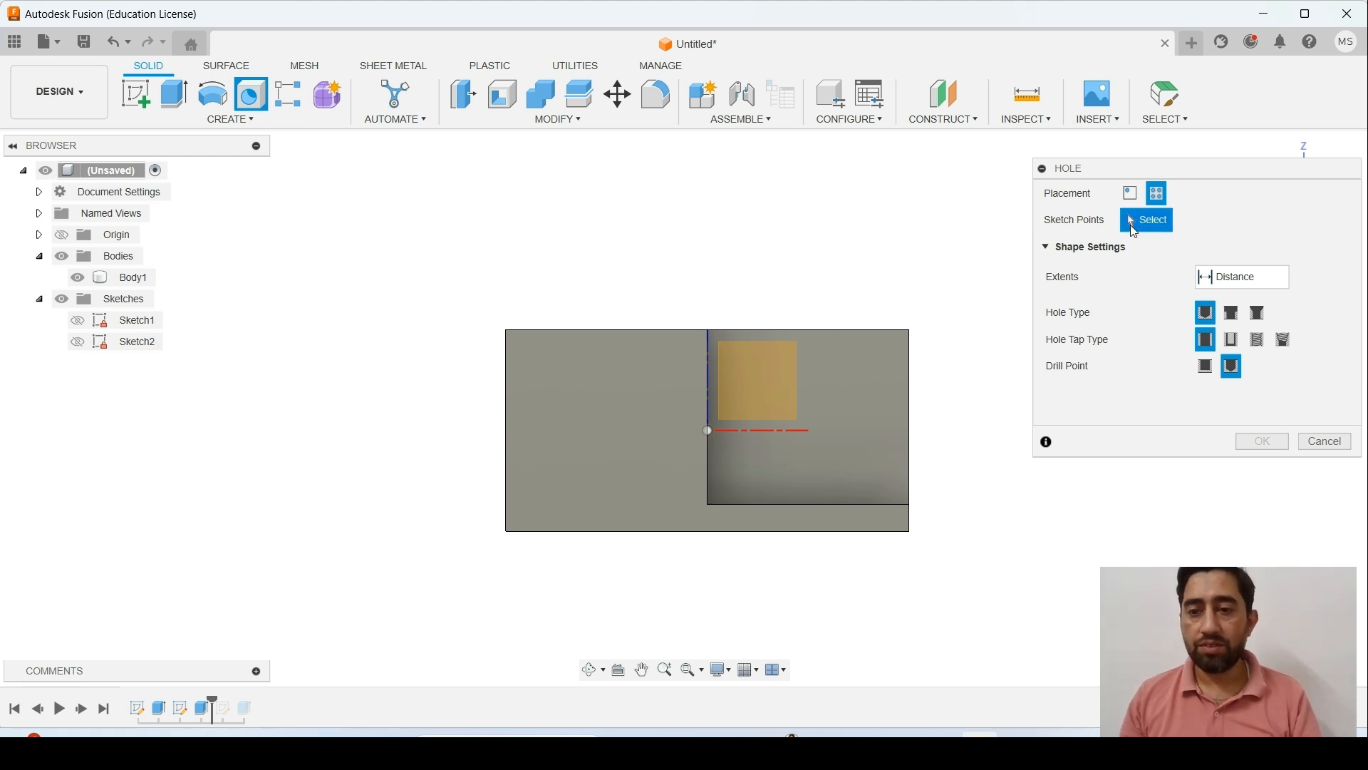
pyautogui.click(1132, 195)
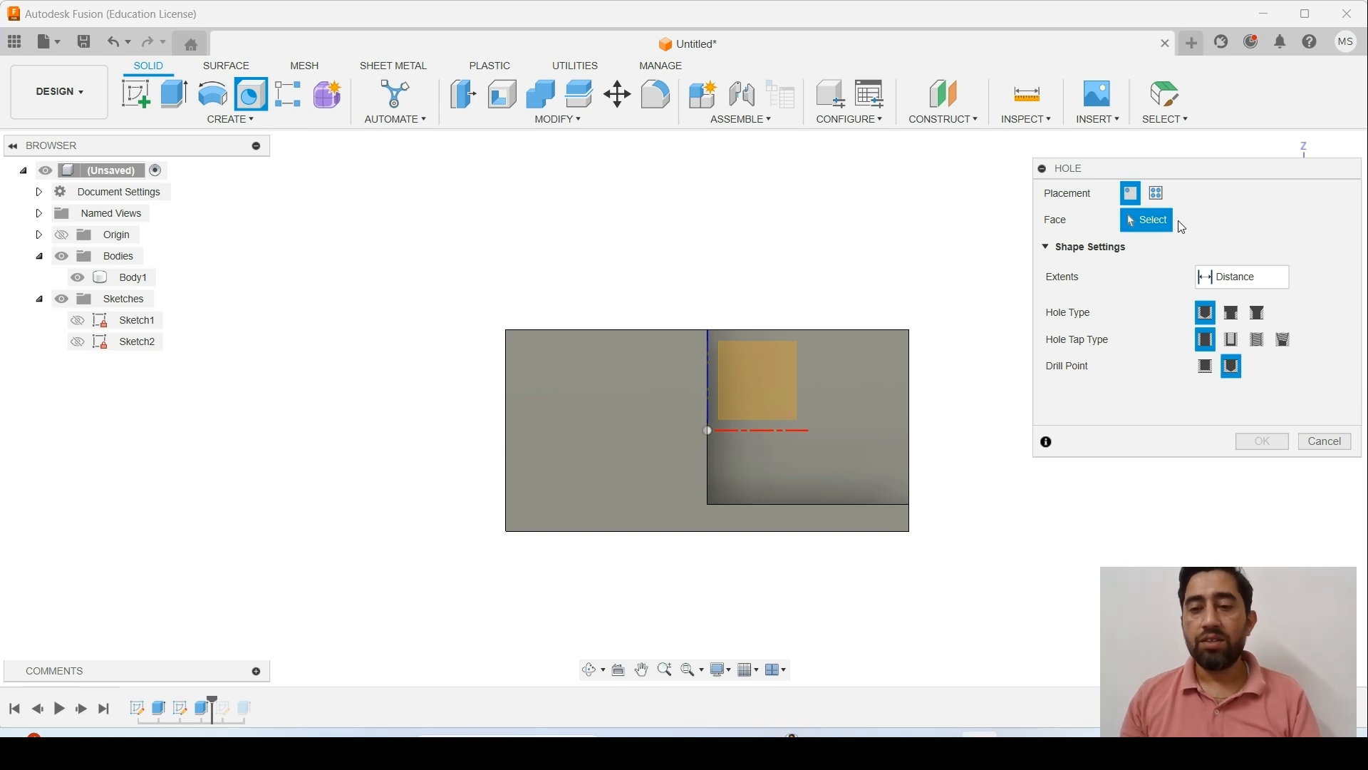
pyautogui.click(632, 381)
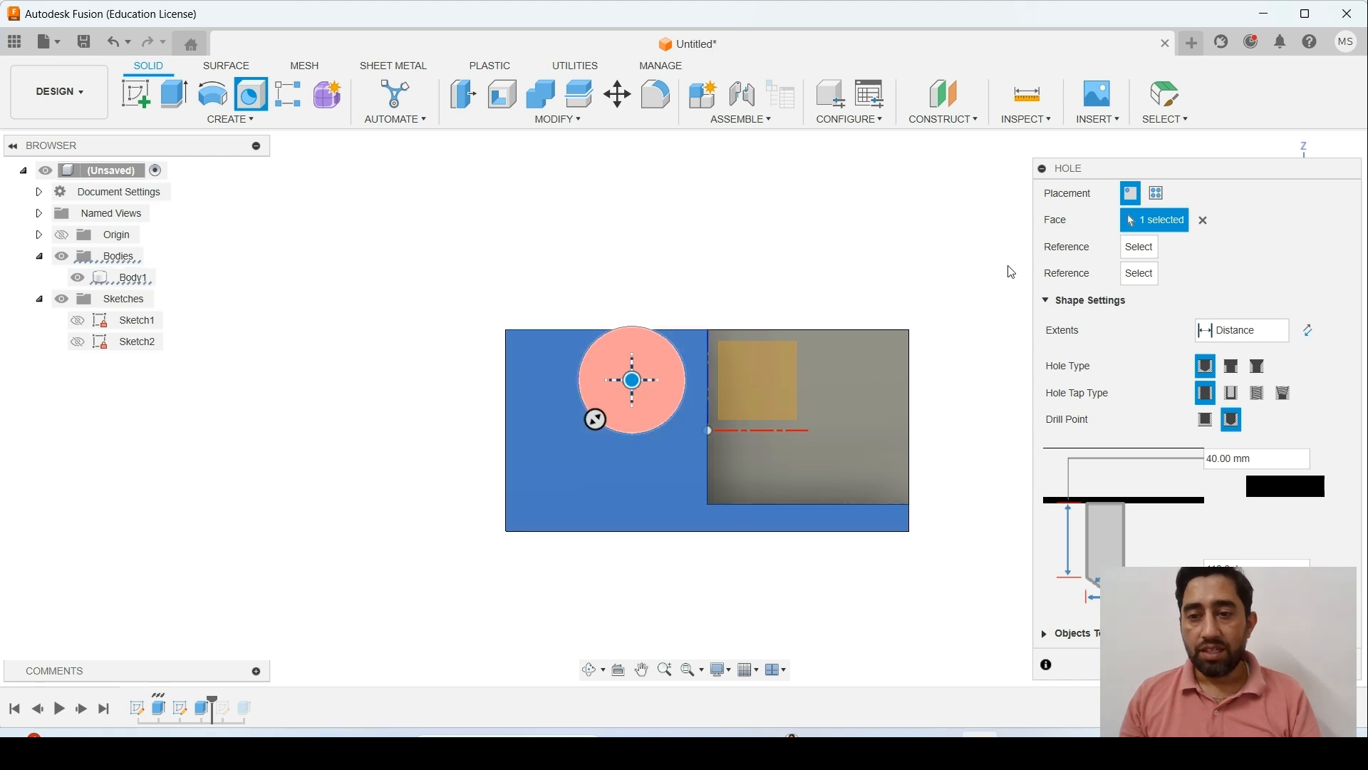
pyautogui.moveTo(633, 377); pyautogui.dragTo(607, 421)
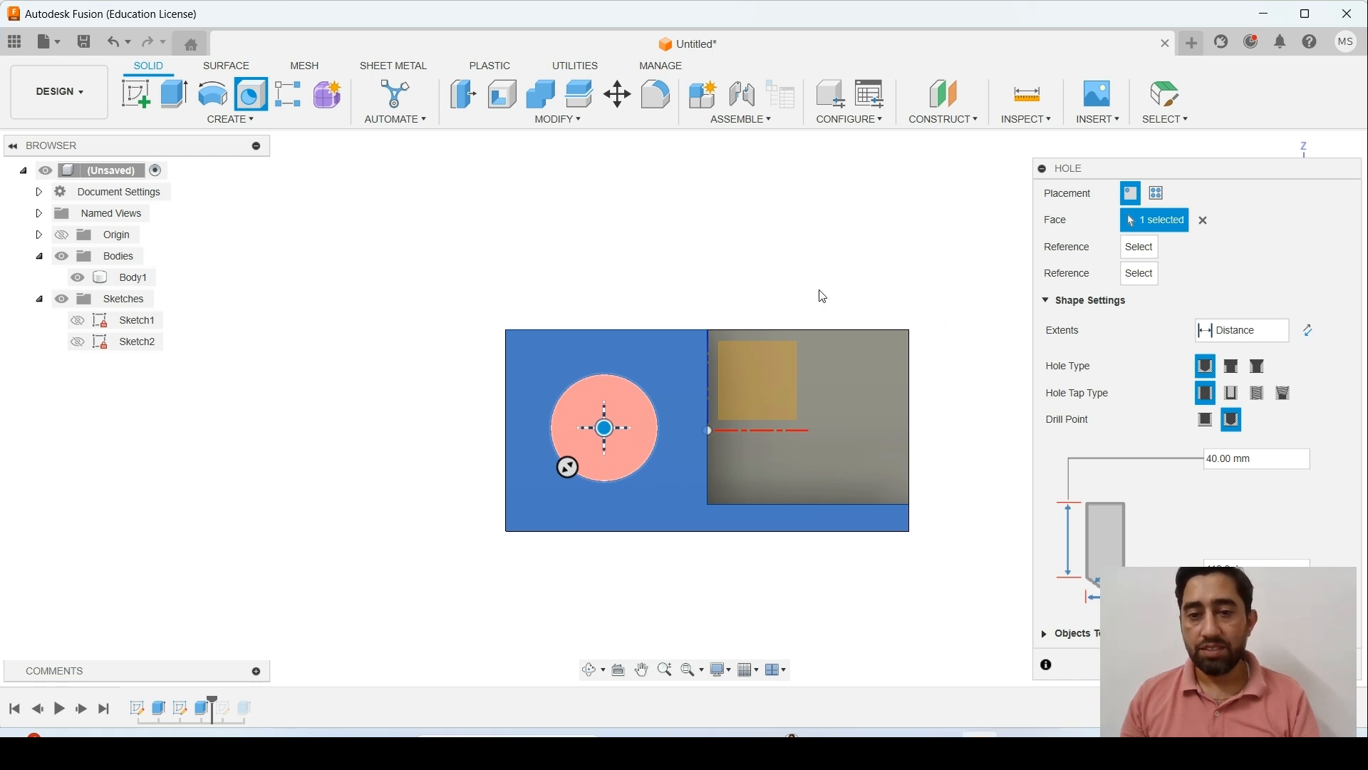
# - Locate the hole's centre 37.5 mm from the front face's left edge and 37.5 mm from its bottom edge, and create it
pyautogui.click(506, 388)
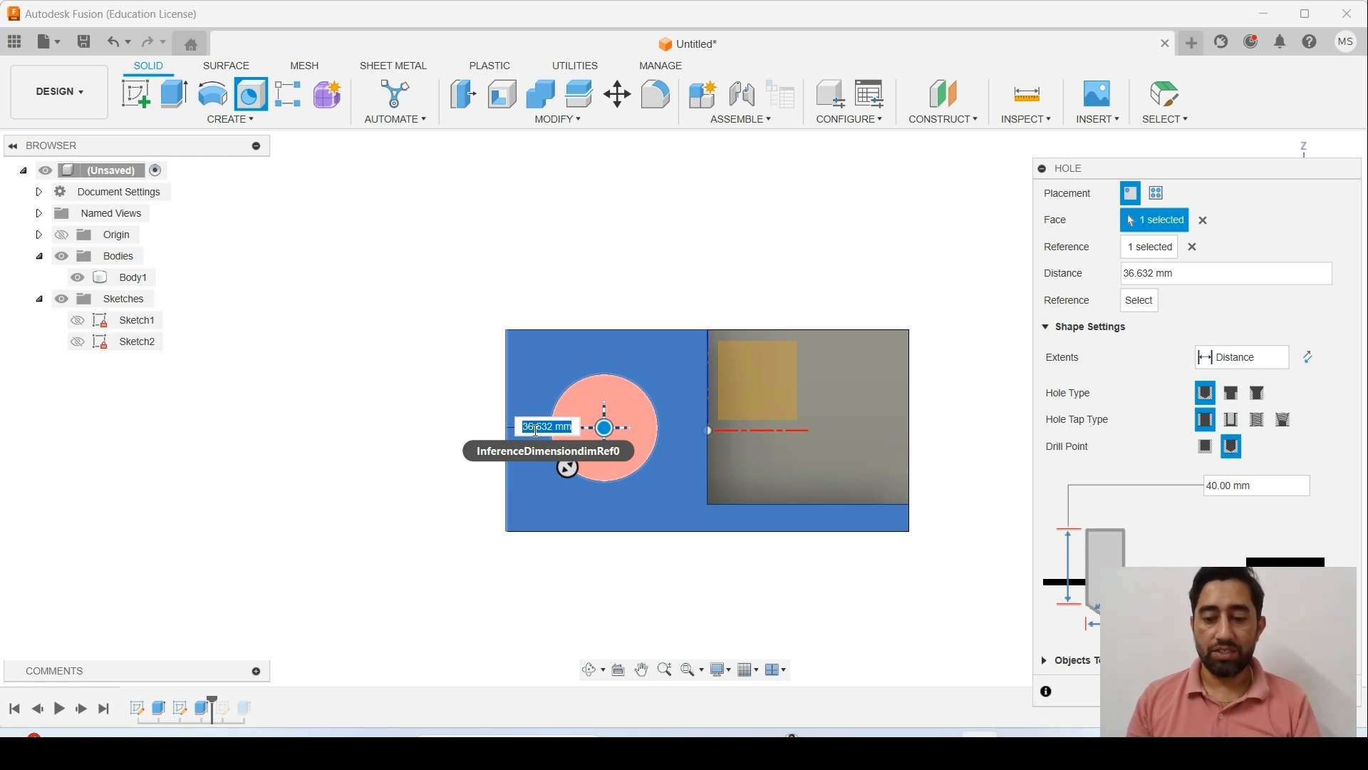
pyautogui.write('37.5')
pyautogui.press('Return')
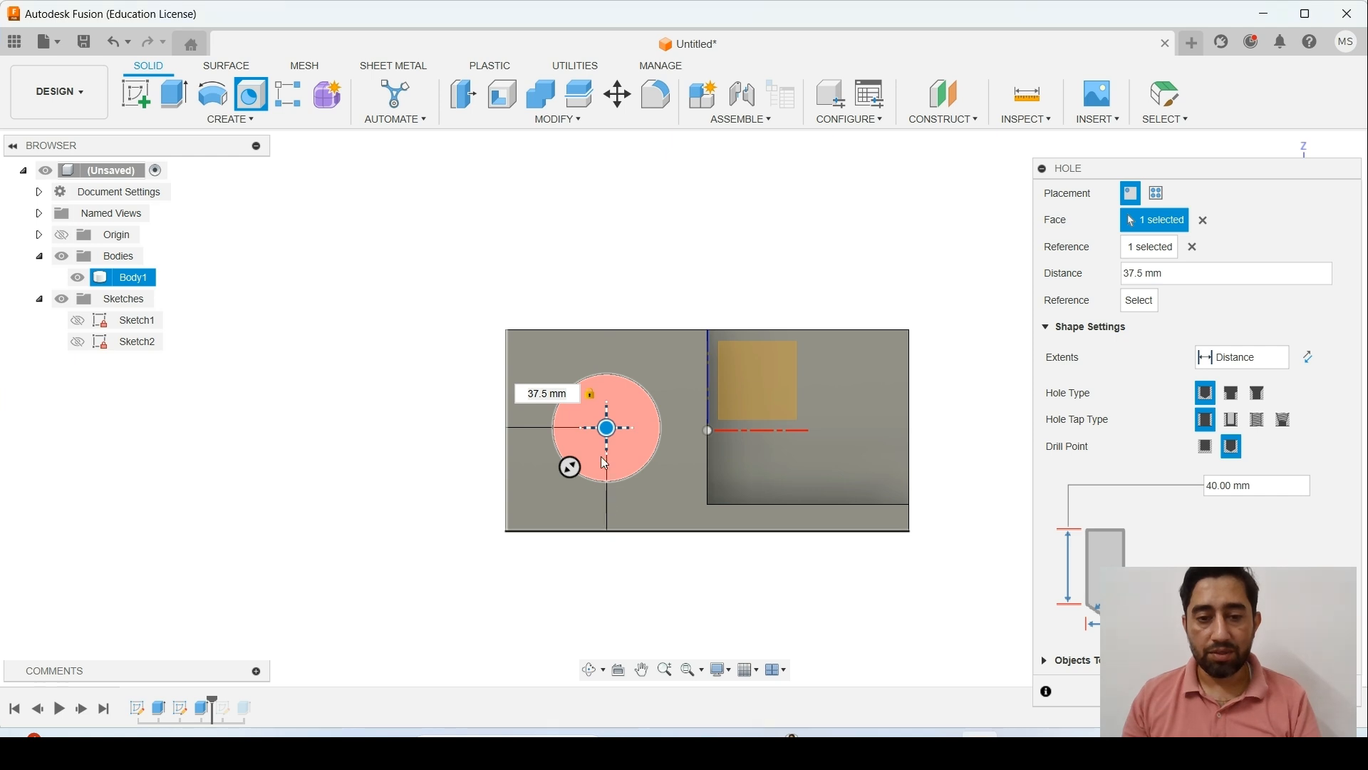
pyautogui.click(606, 485)
pyautogui.write('3')
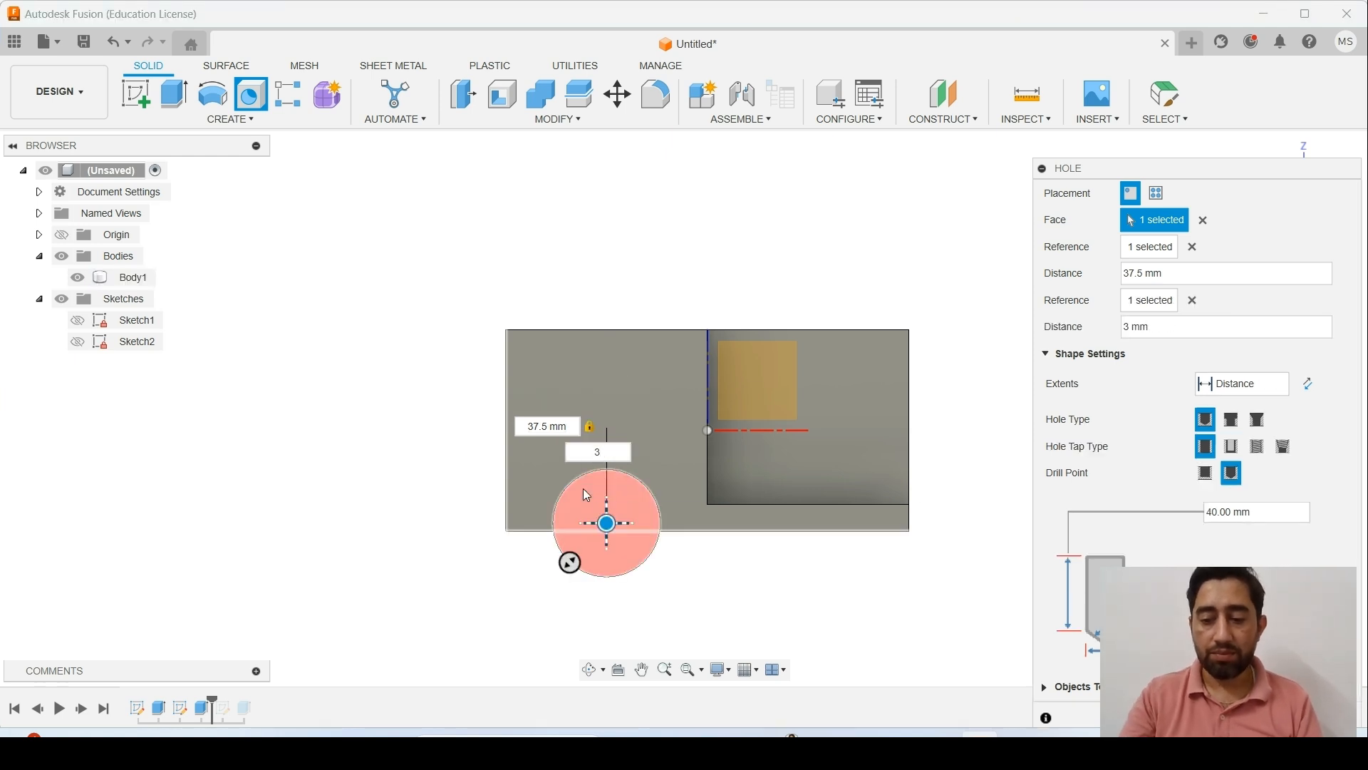
pyautogui.write('7.5')
pyautogui.press('Return')
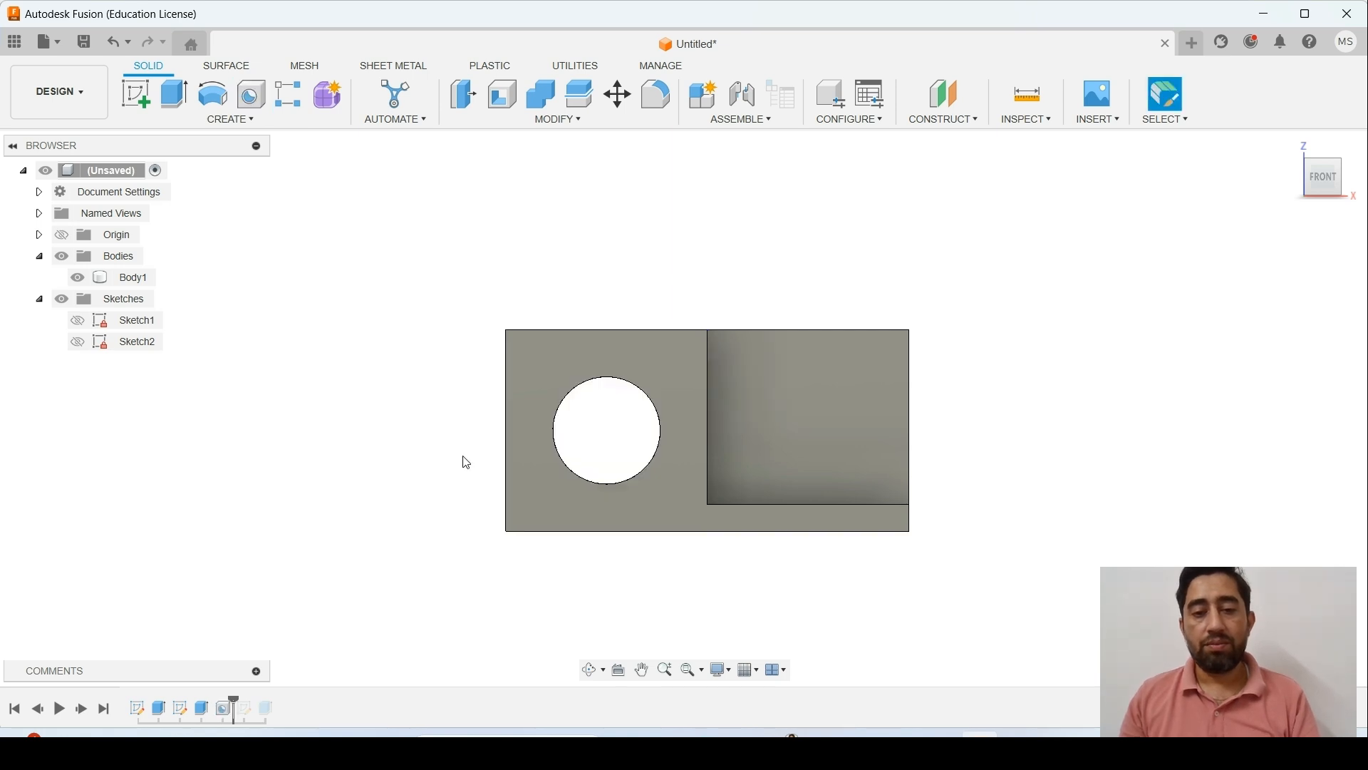
pyautogui.keyDown('shift'); pyautogui.moveTo(493, 463); pyautogui.dragTo(523, 471, button='middle'); pyautogui.keyUp('shift')
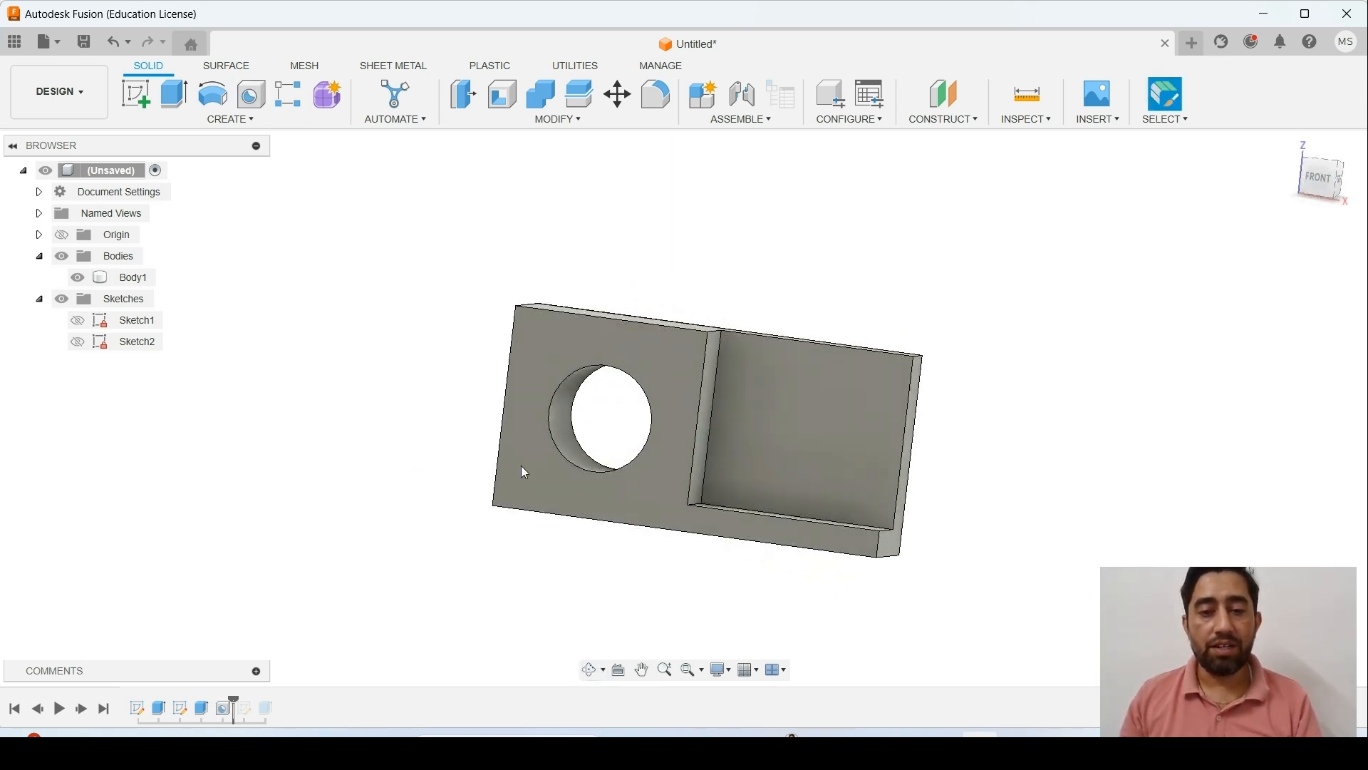
# - Reopen the hole for editing, try the All extent before returning to Distance, and compare the Flat and Angle drill points
pyautogui.rightClick(227, 709)
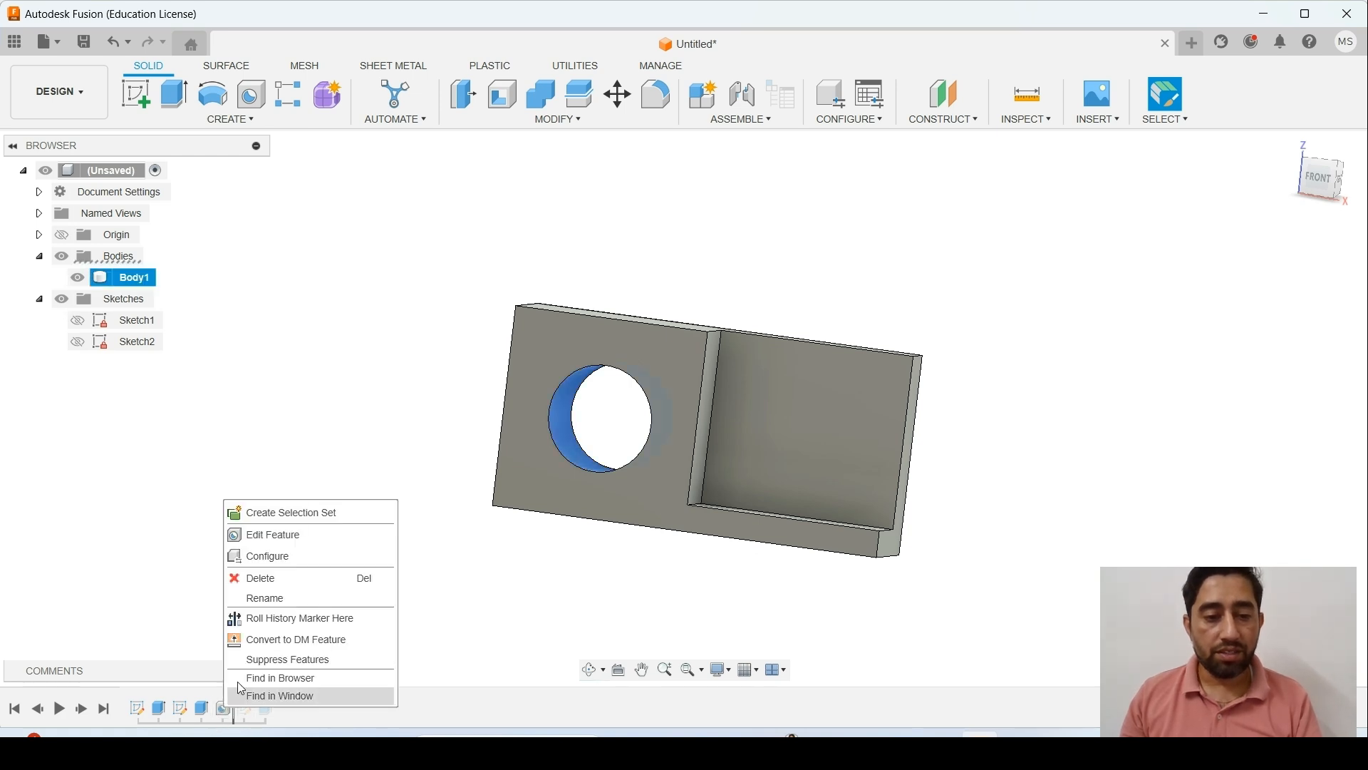
pyautogui.click(267, 536)
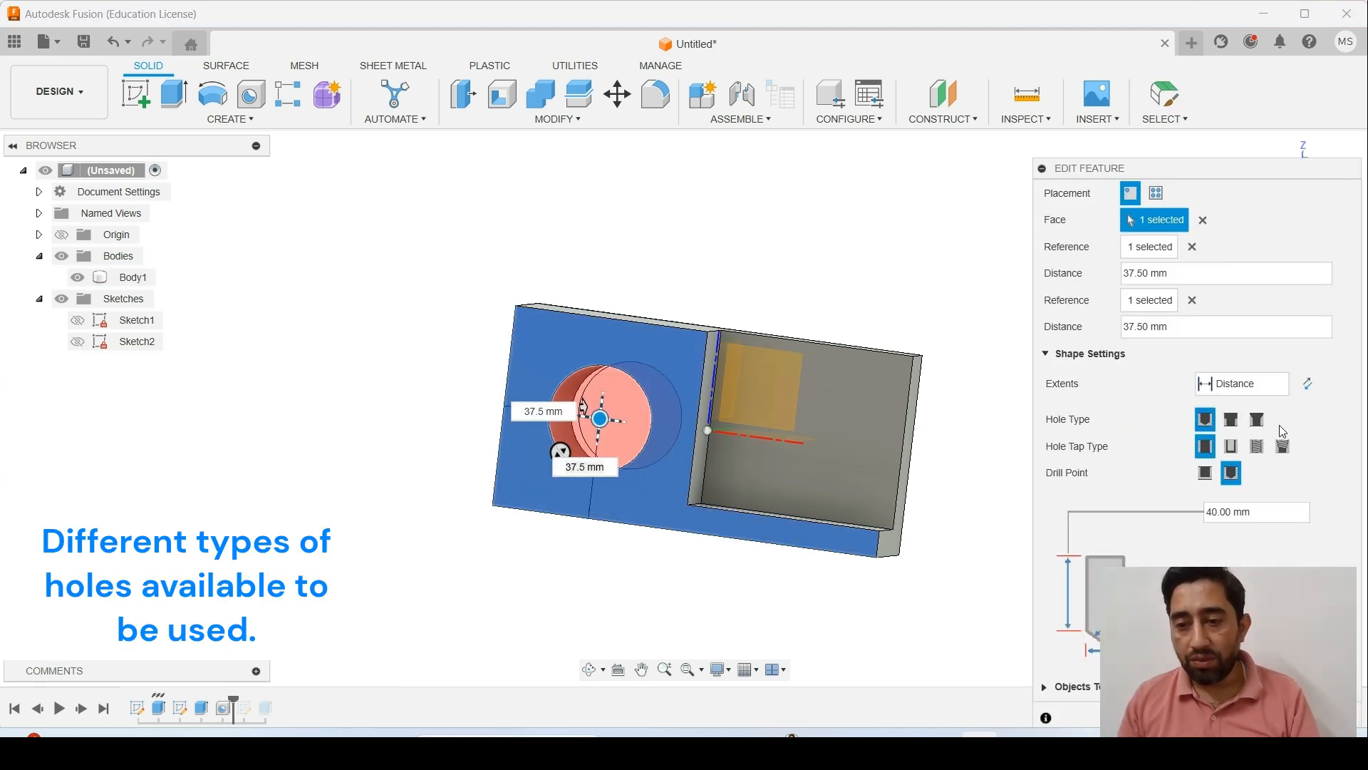
pyautogui.click(1286, 384)
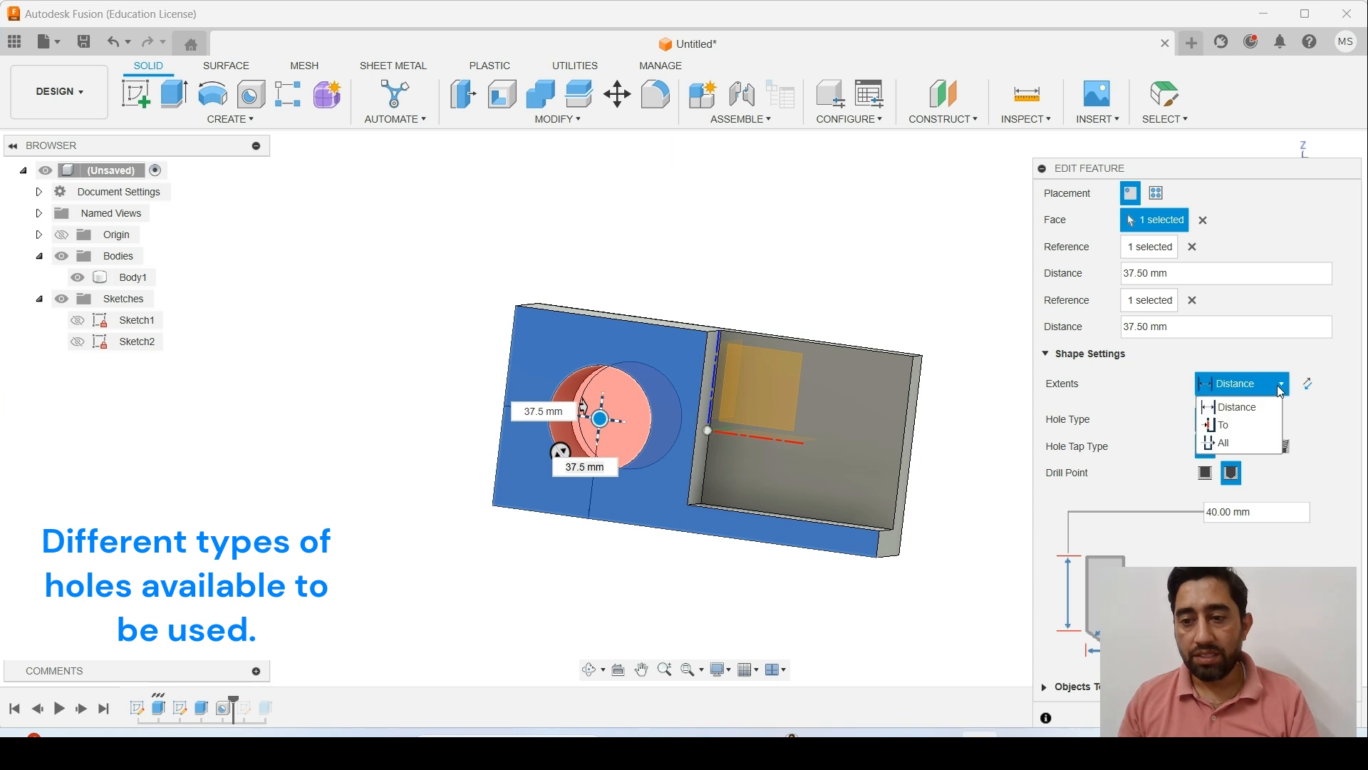
pyautogui.click(1221, 444)
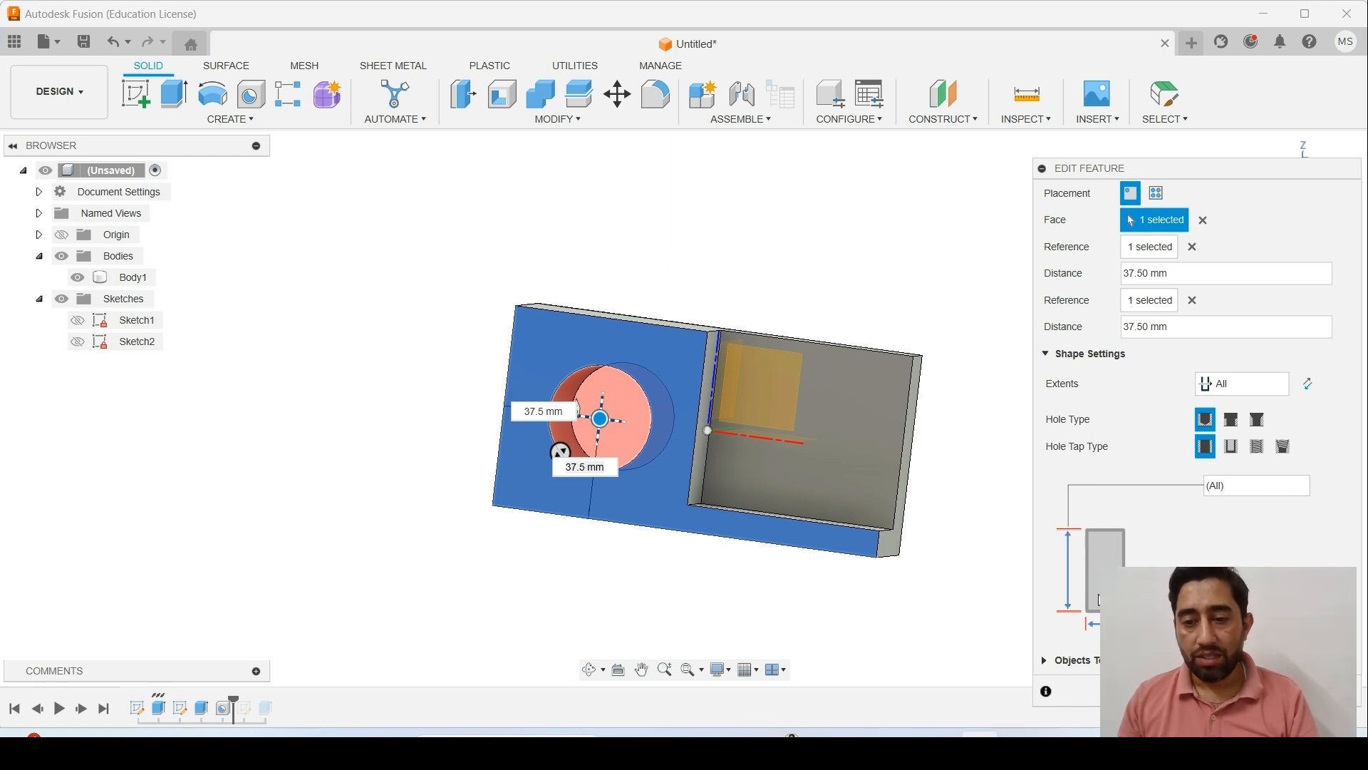
pyautogui.click(1242, 384)
pyautogui.click(1221, 399)
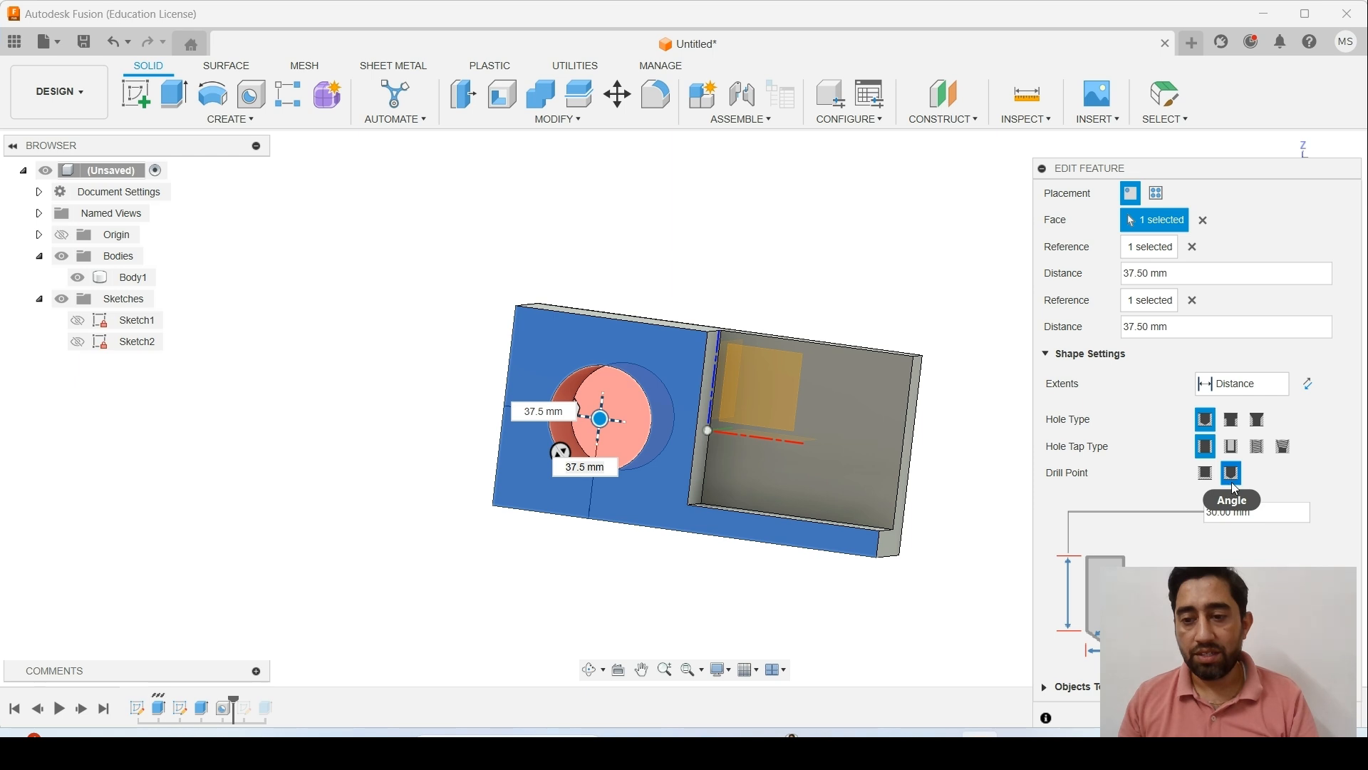
pyautogui.click(1205, 472)
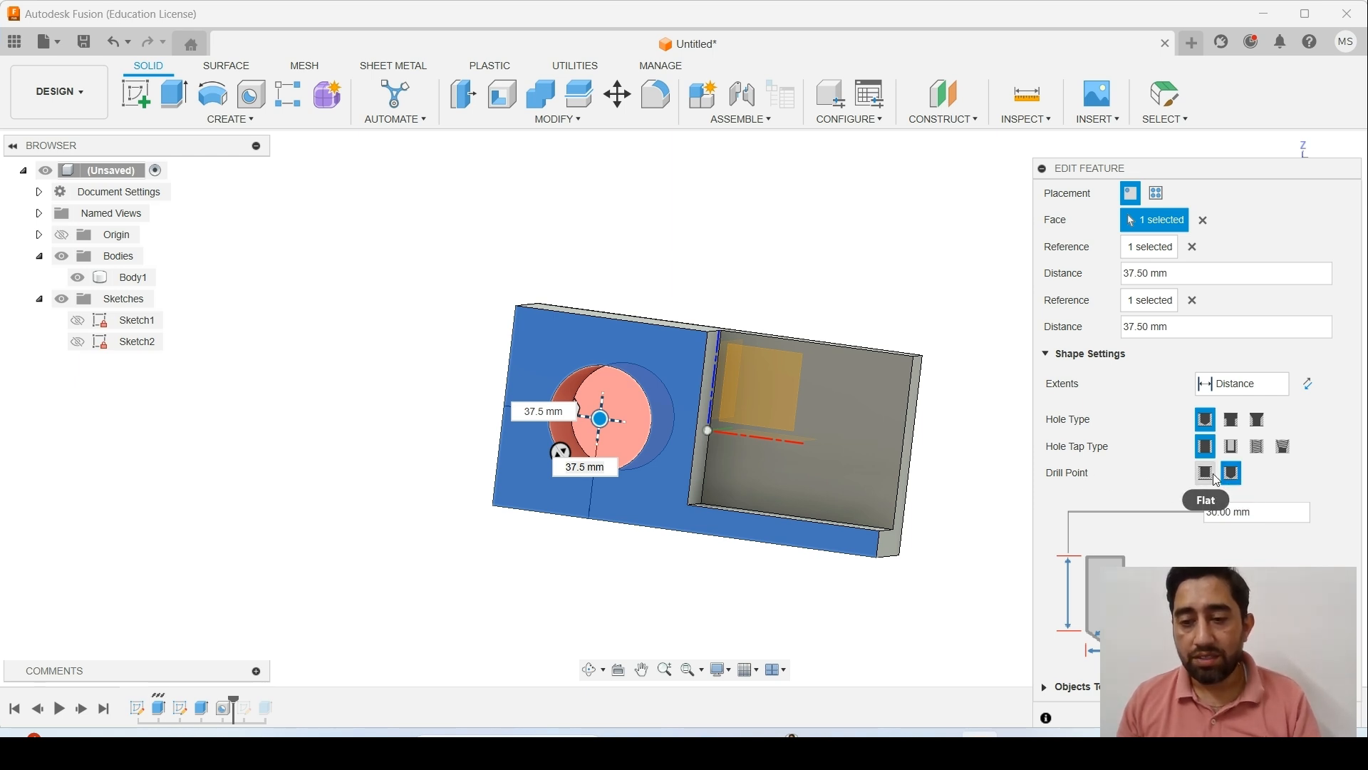
pyautogui.click(1229, 475)
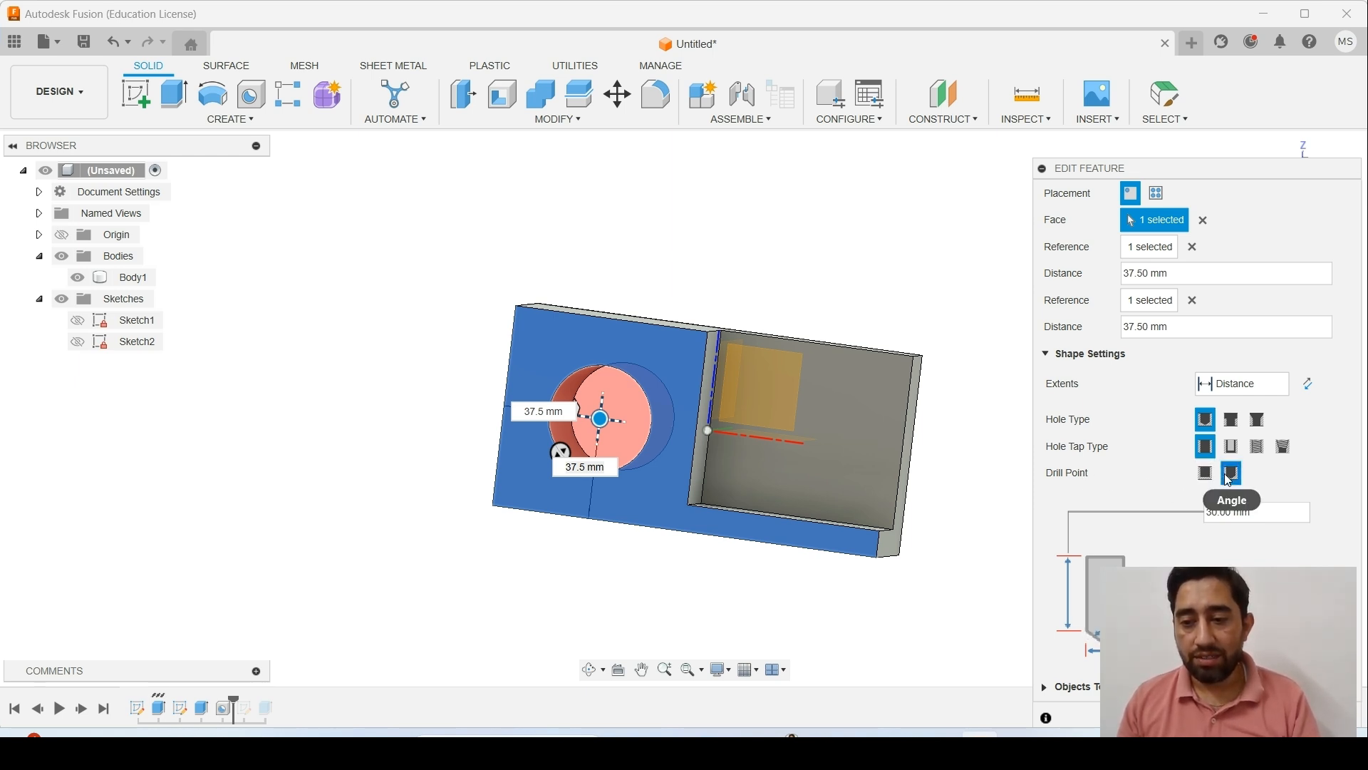
# - Try the counterbore and countersink hole types and the Tapped option, and return to a simple, untapped hole
pyautogui.click(1235, 426)
pyautogui.keyDown('shift'); pyautogui.moveTo(820, 399); pyautogui.dragTo(769, 399, button='middle'); pyautogui.keyUp('shift')
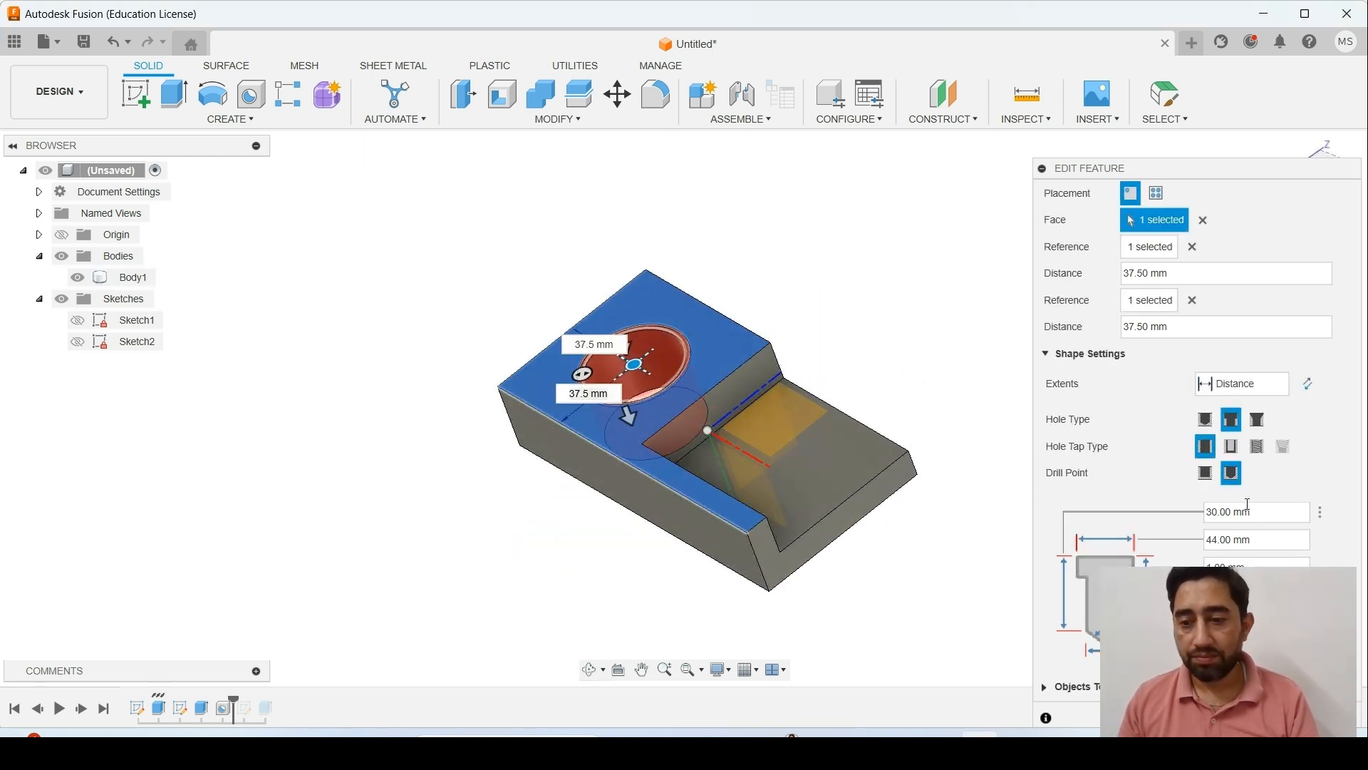
pyautogui.click(1257, 423)
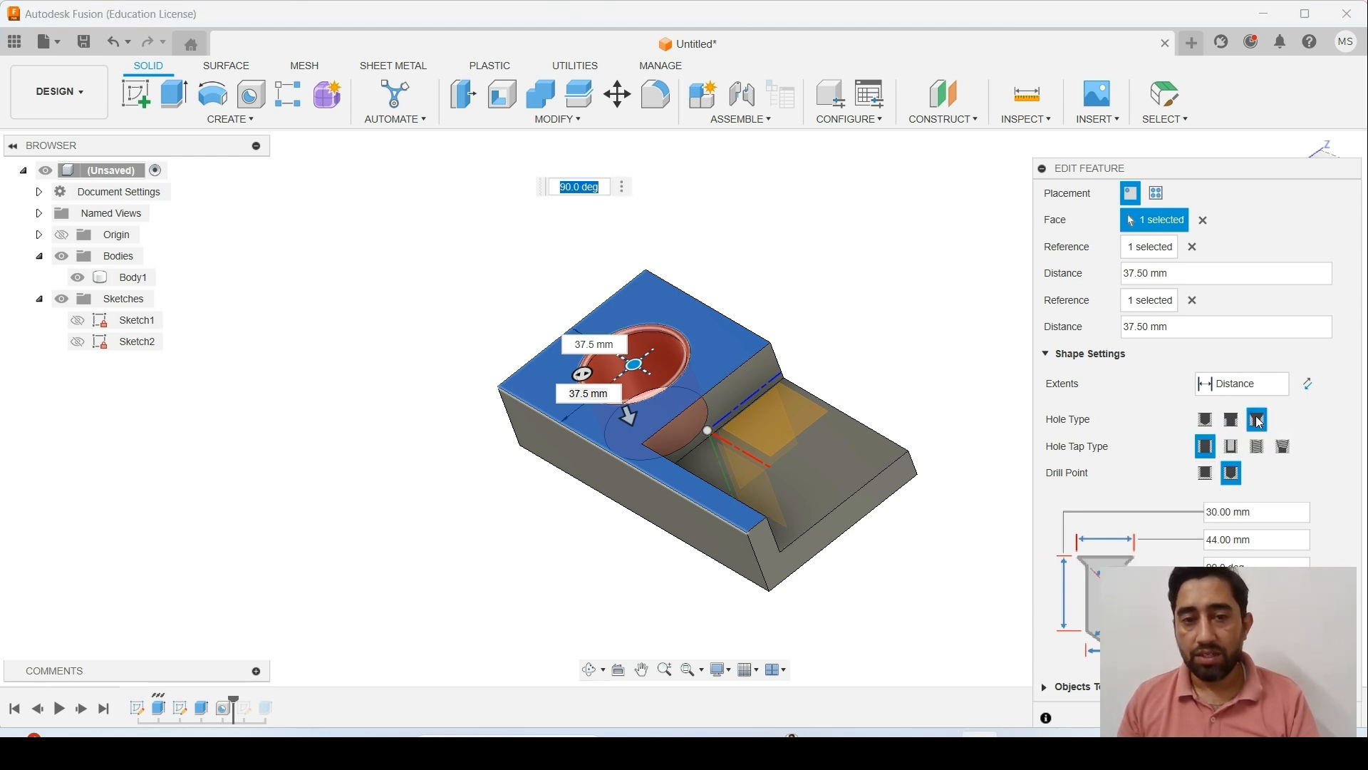
pyautogui.click(1205, 419)
pyautogui.click(1232, 422)
pyautogui.click(1205, 419)
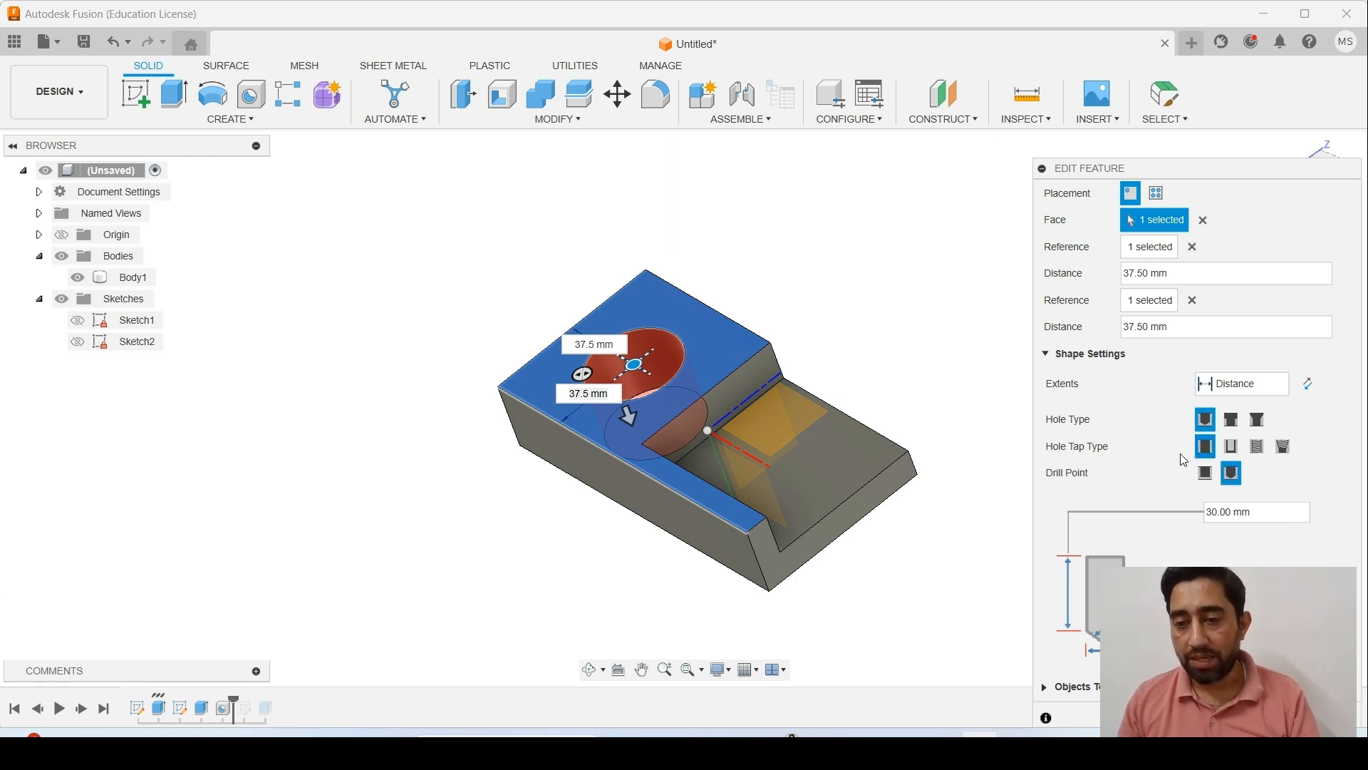
pyautogui.click(1257, 448)
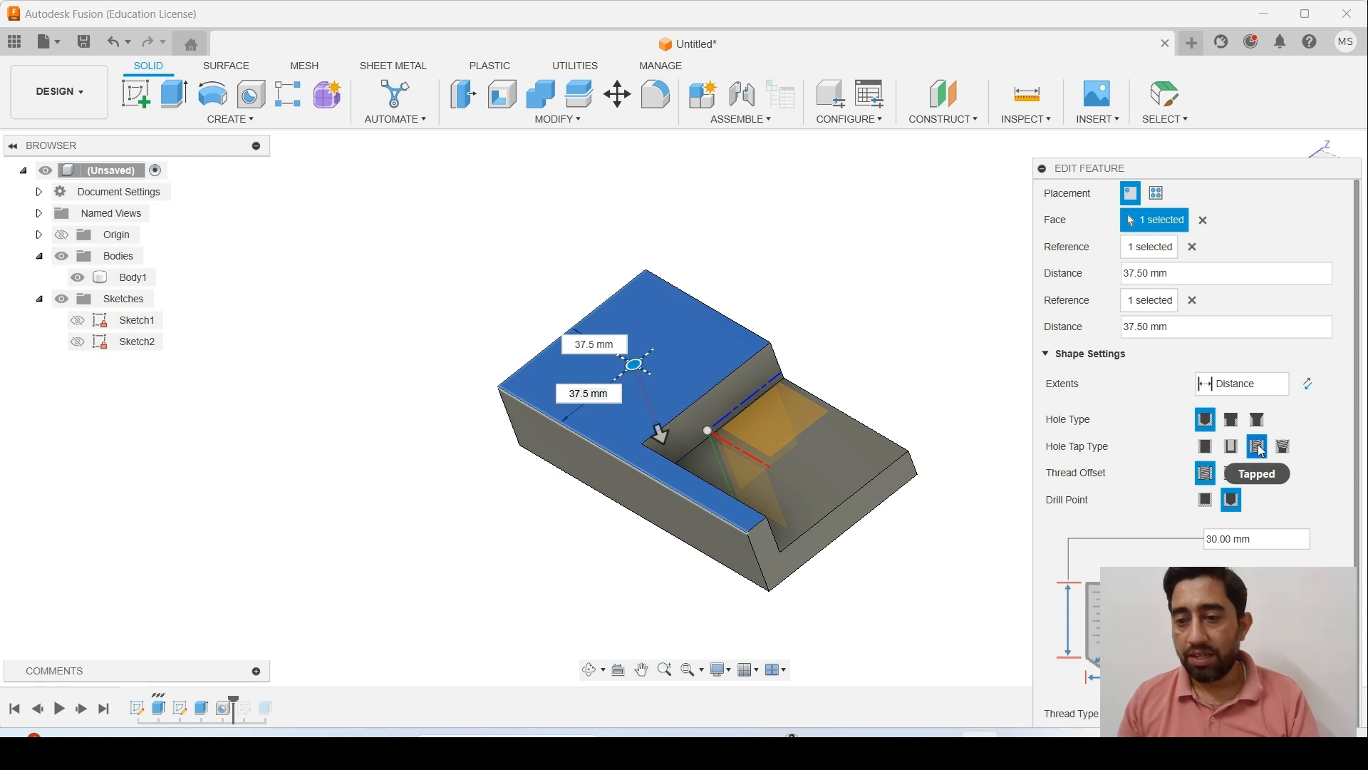
pyautogui.click(1205, 447)
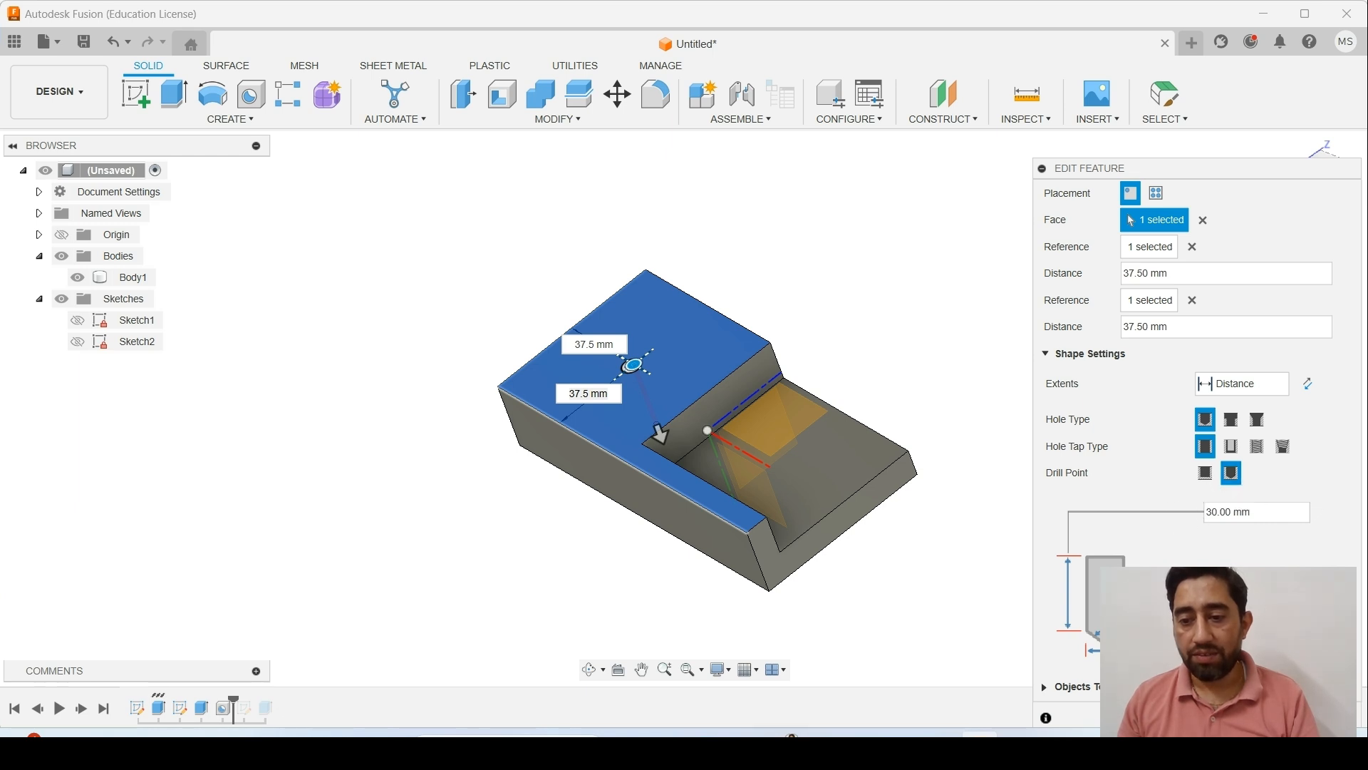
# - Set the hole's extent to All and its diameter to 30 mm, and apply the edit
pyautogui.click(1047, 687)
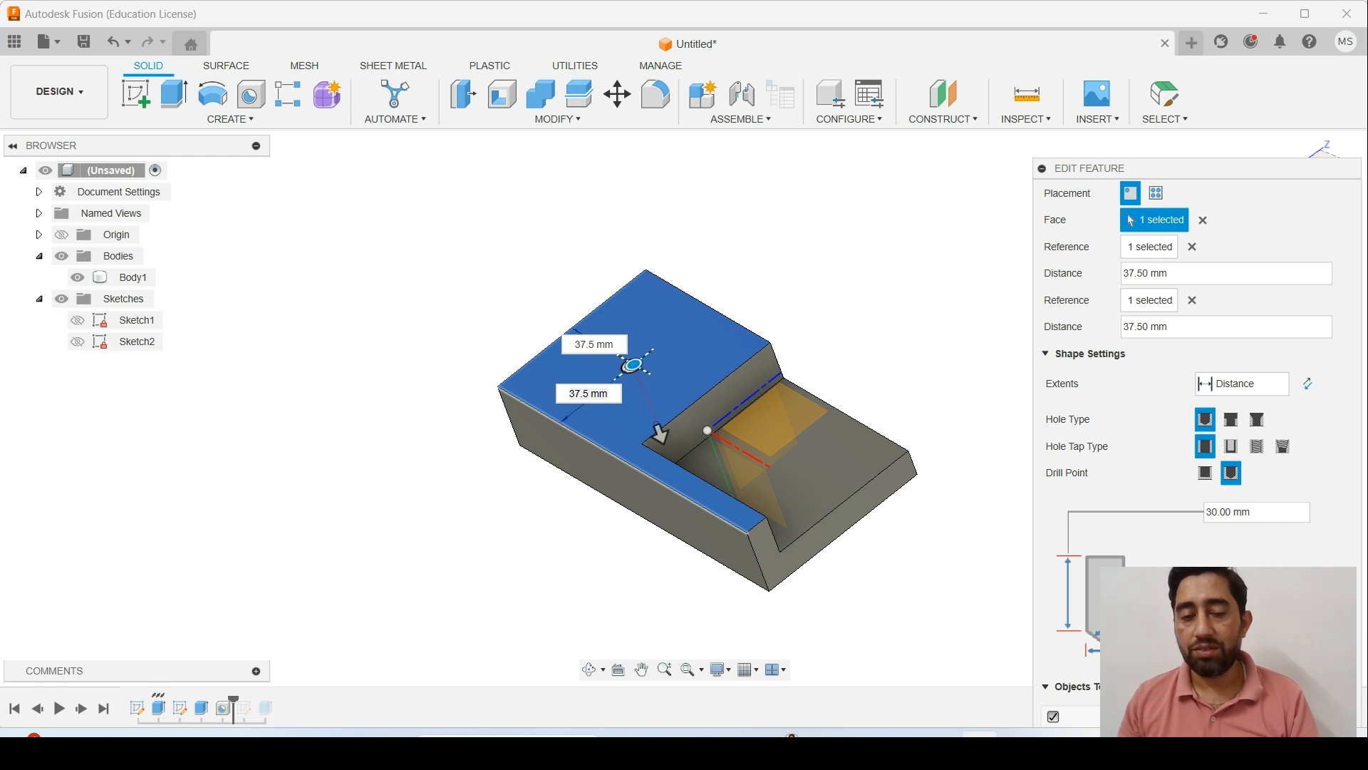
pyautogui.click(1230, 385)
pyautogui.click(1217, 445)
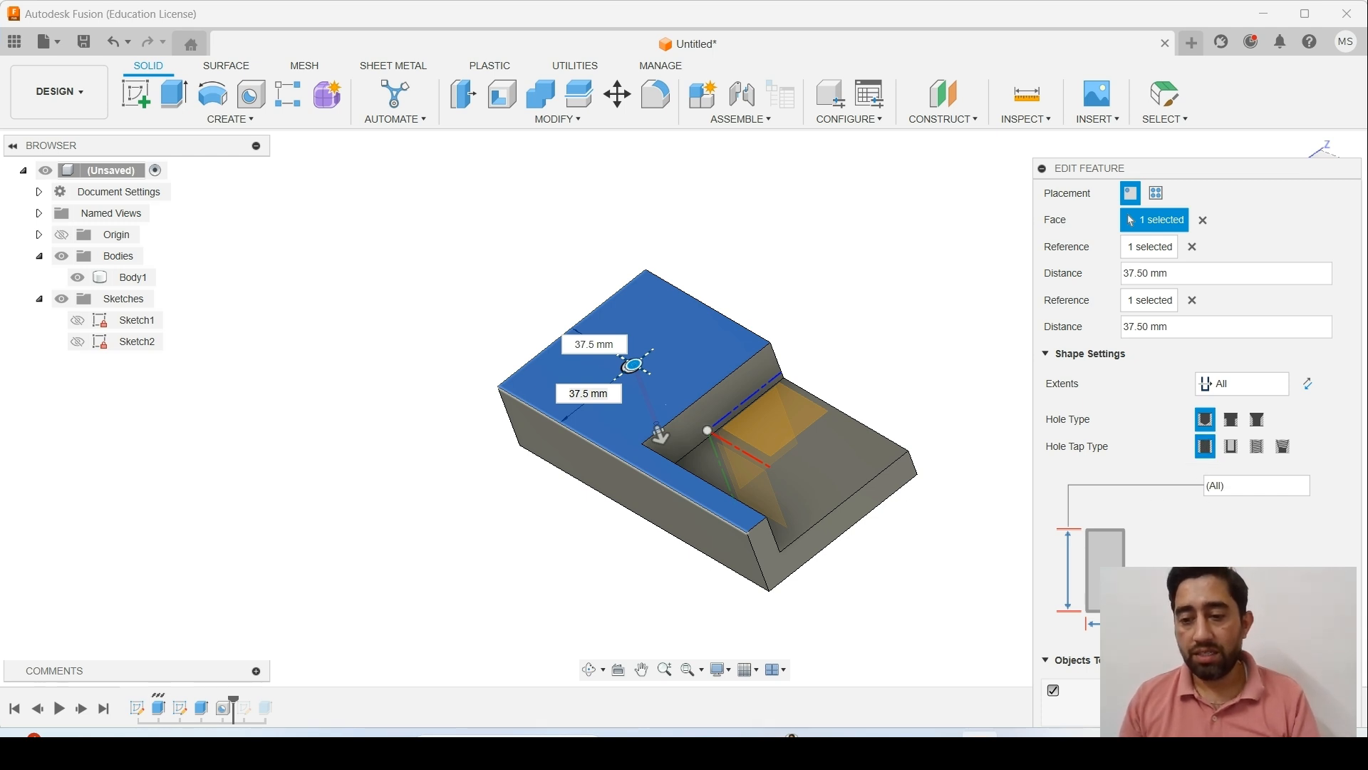
pyautogui.keyDown('shift'); pyautogui.moveTo(895, 342); pyautogui.dragTo(855, 382, button='middle'); pyautogui.keyUp('shift')
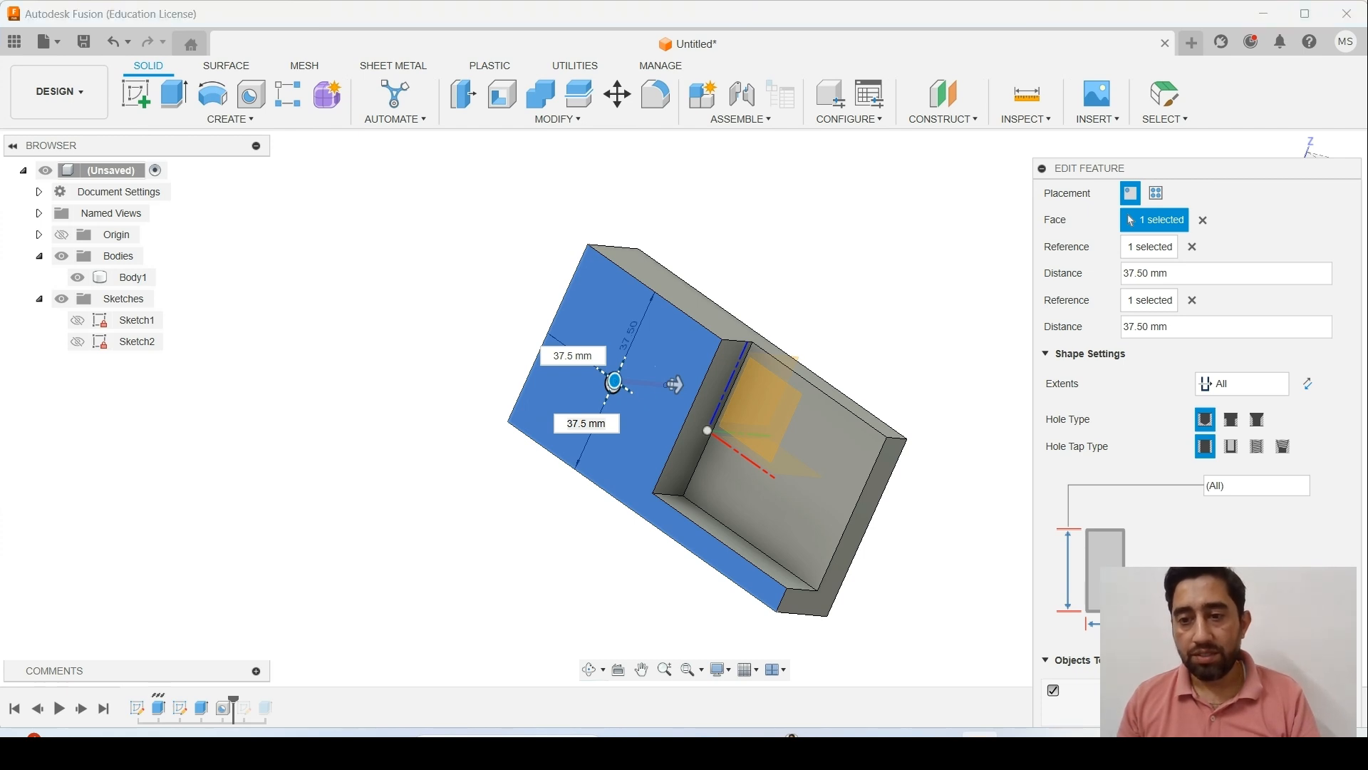
pyautogui.write('30')
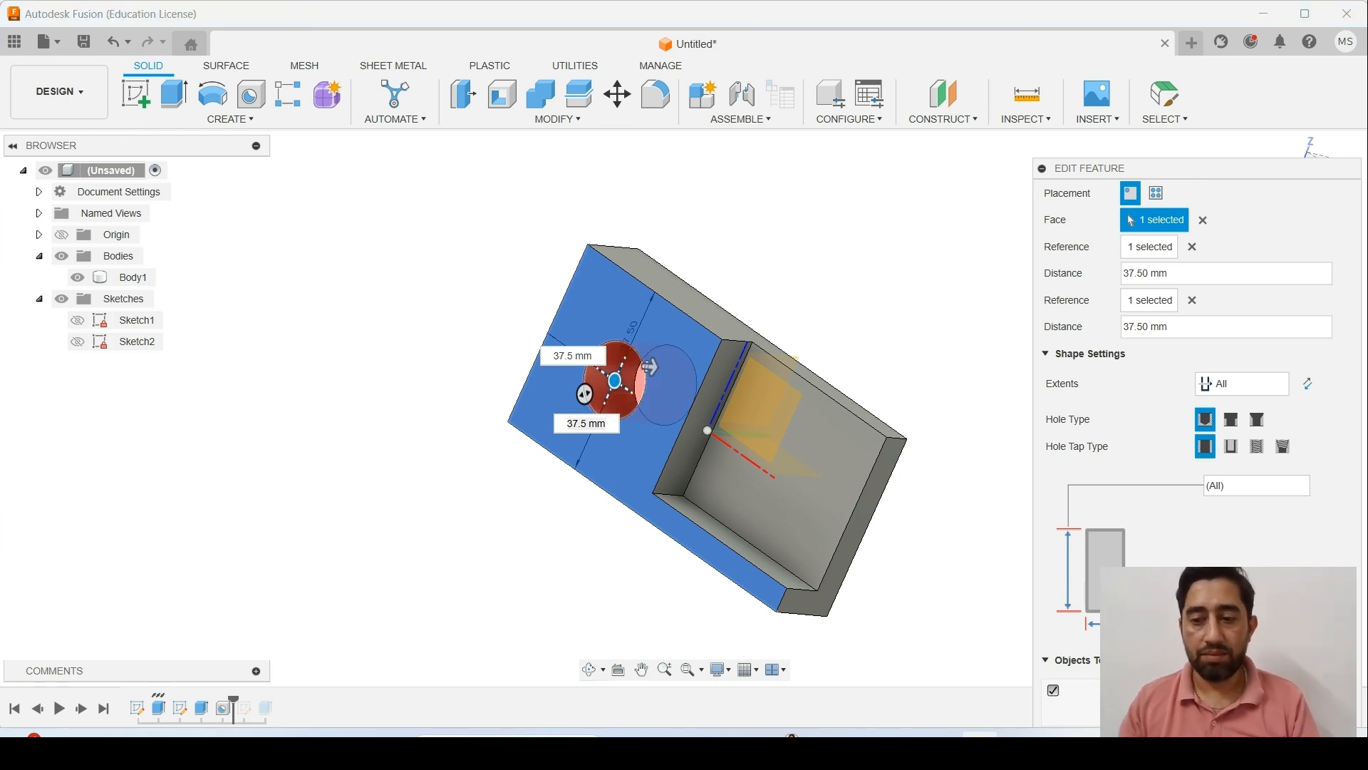
pyautogui.keyDown('shift'); pyautogui.moveTo(425, 404); pyautogui.dragTo(418, 437, button='middle'); pyautogui.keyUp('shift')
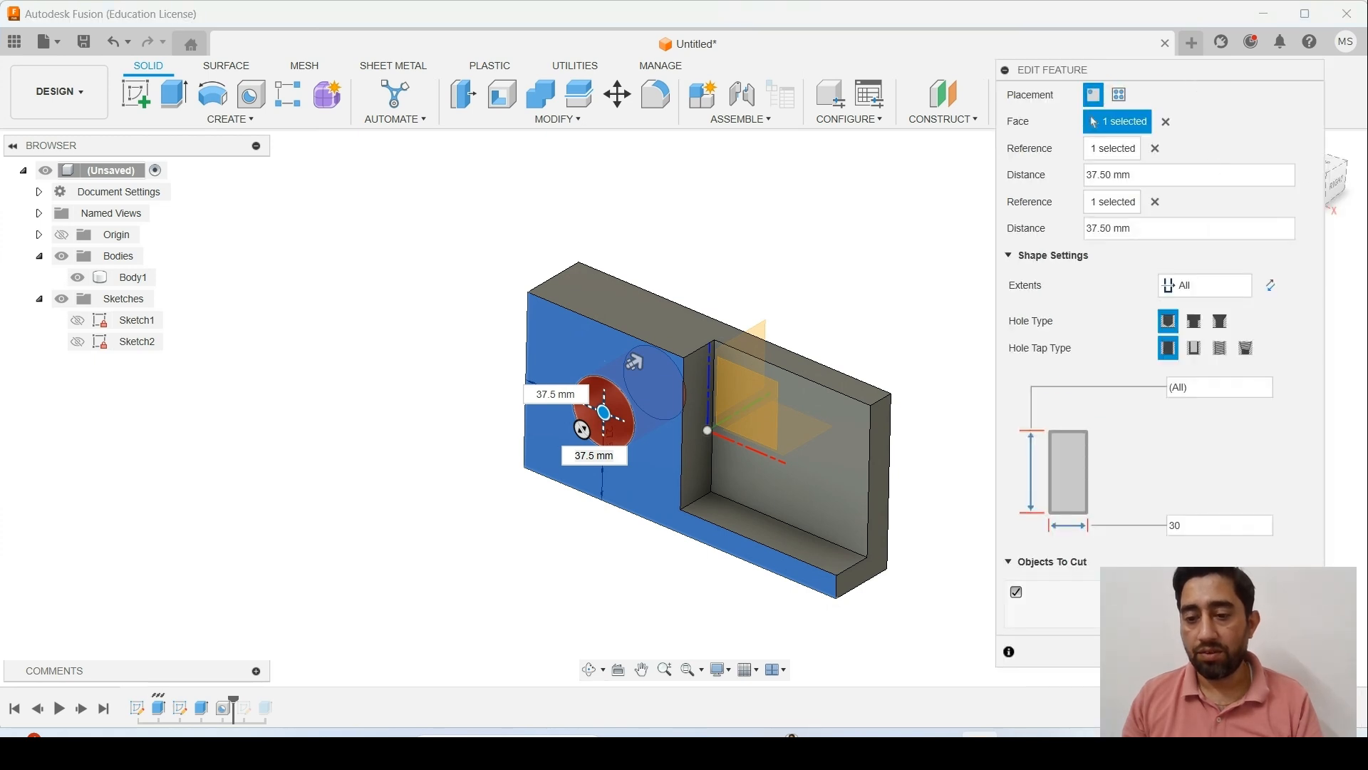
pyautogui.click(1240, 652)
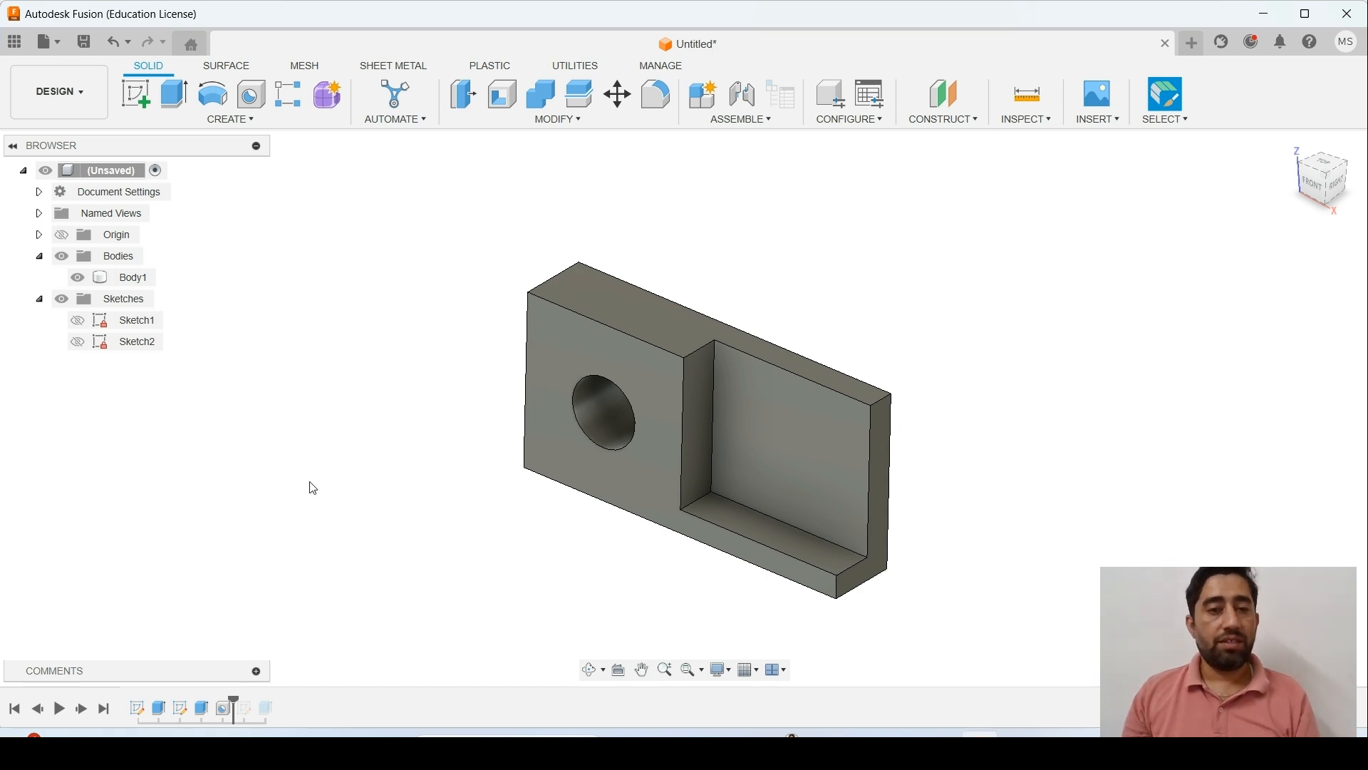
# - Start a constant-radius Fillet on the short top edge at the block's right end, with a 2 mm radius
pyautogui.click(549, 122)
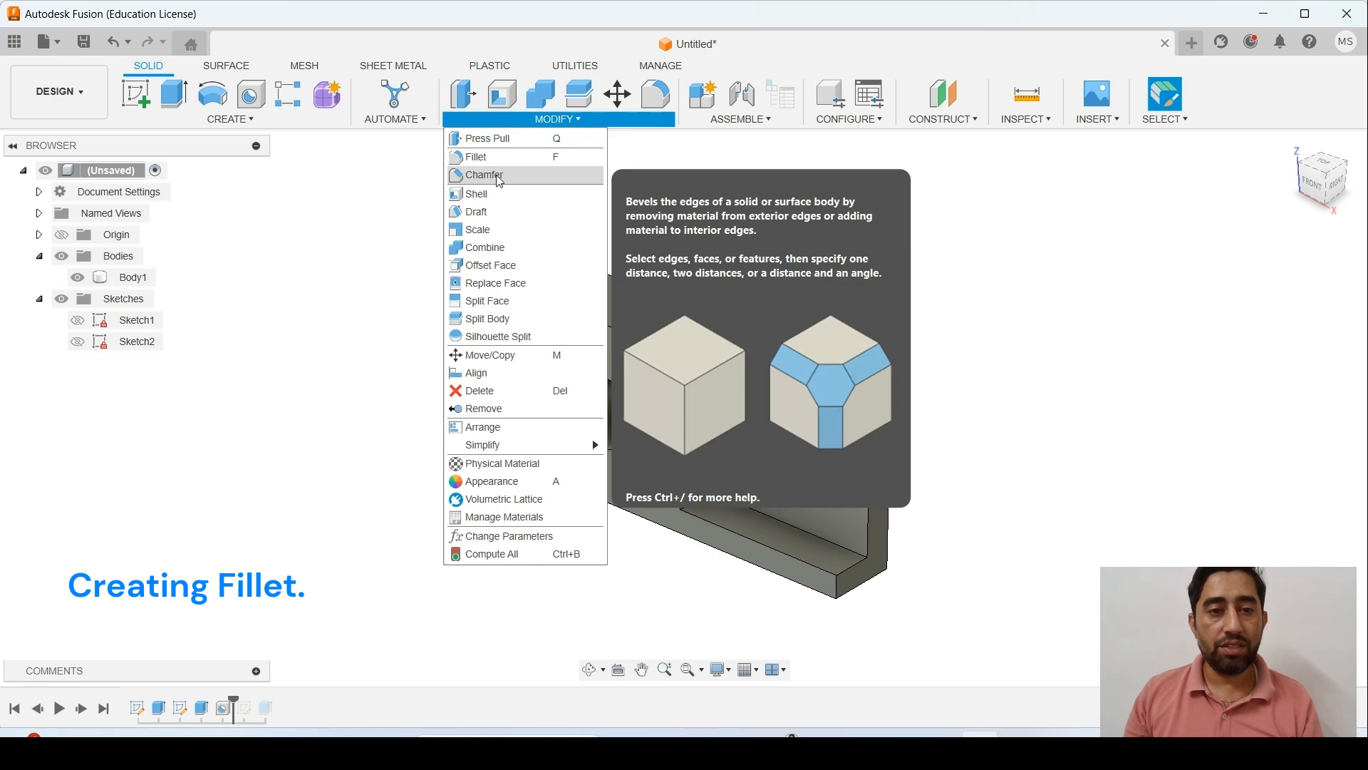
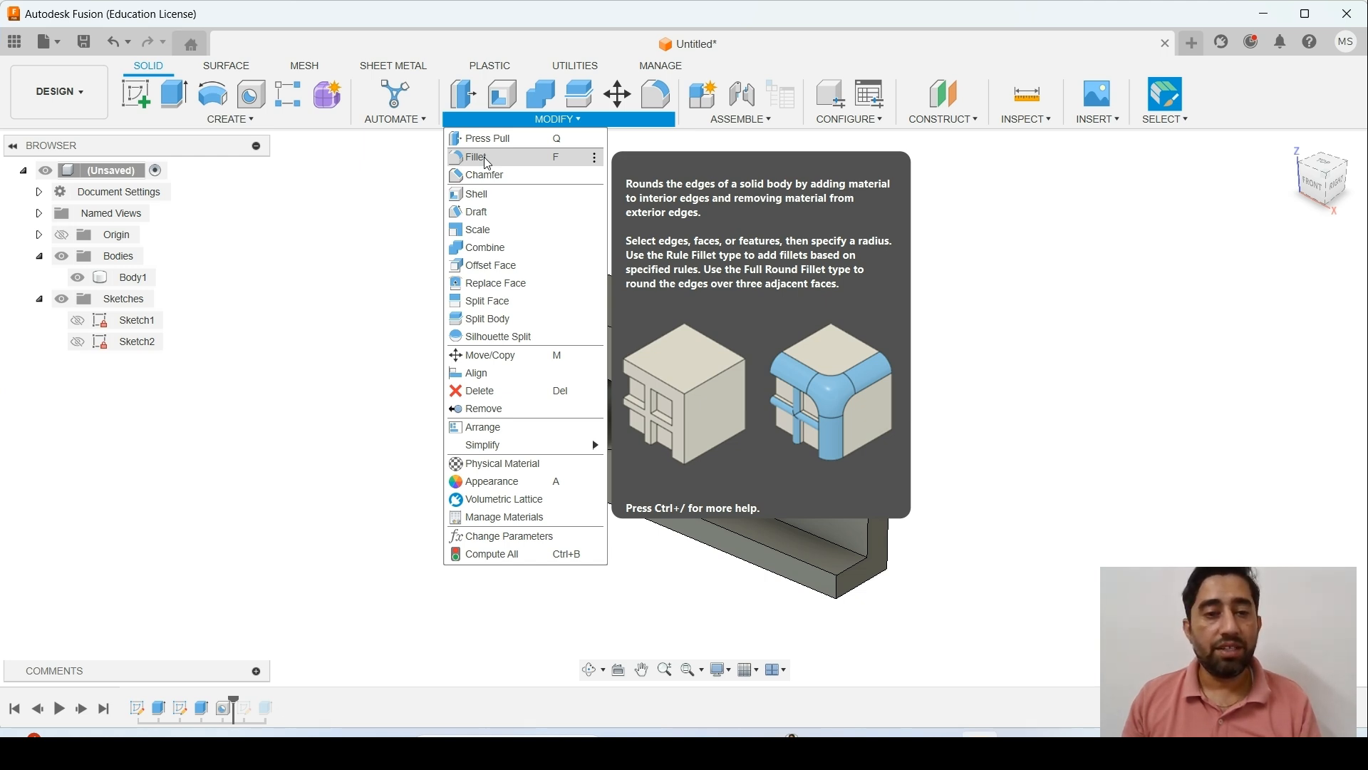
pyautogui.click(485, 157)
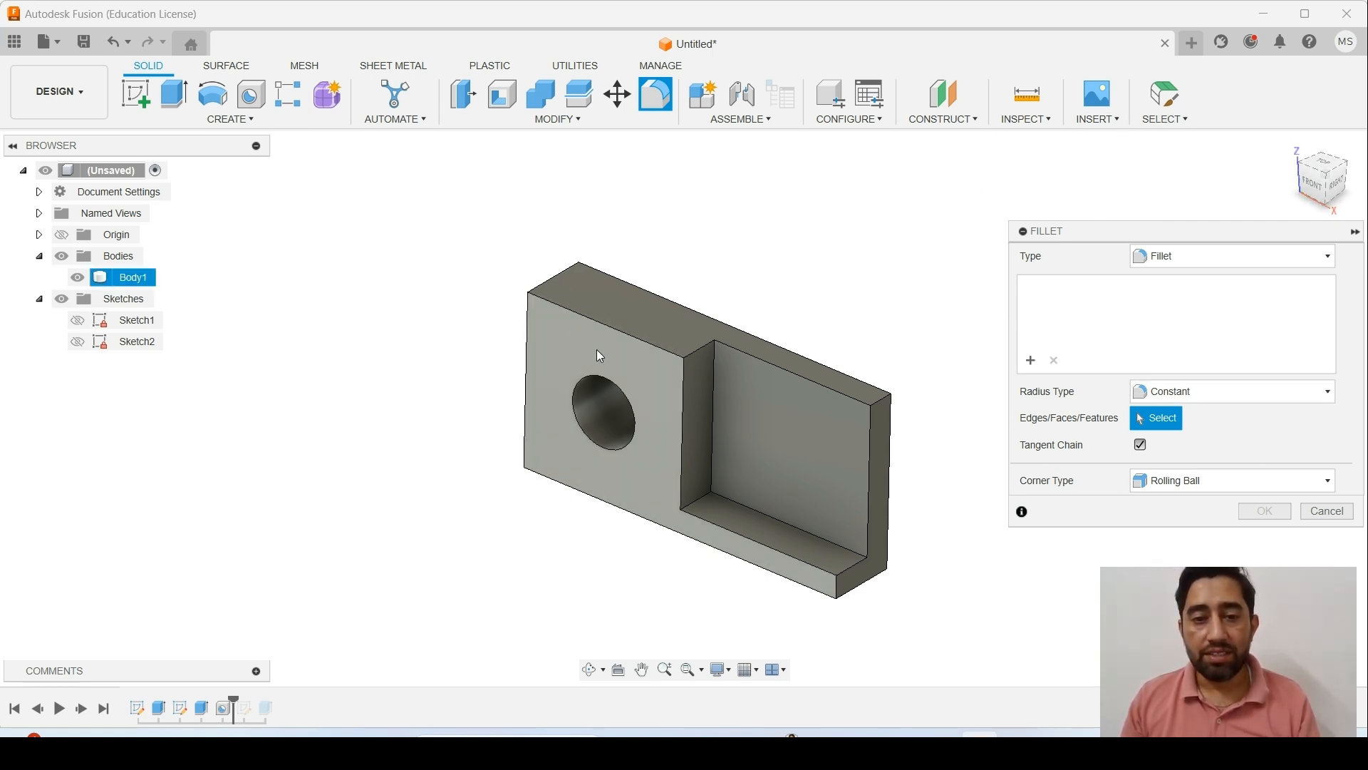
pyautogui.click(1216, 259)
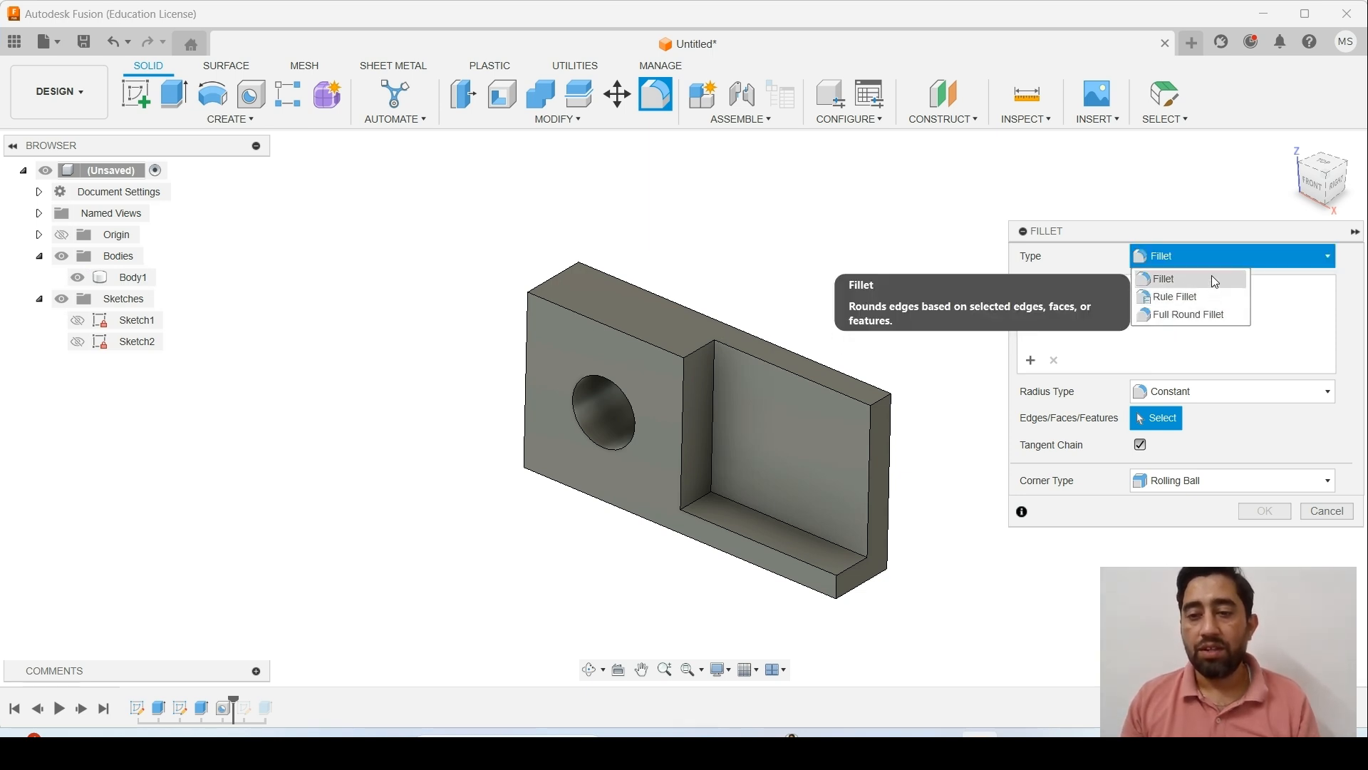
pyautogui.click(1211, 277)
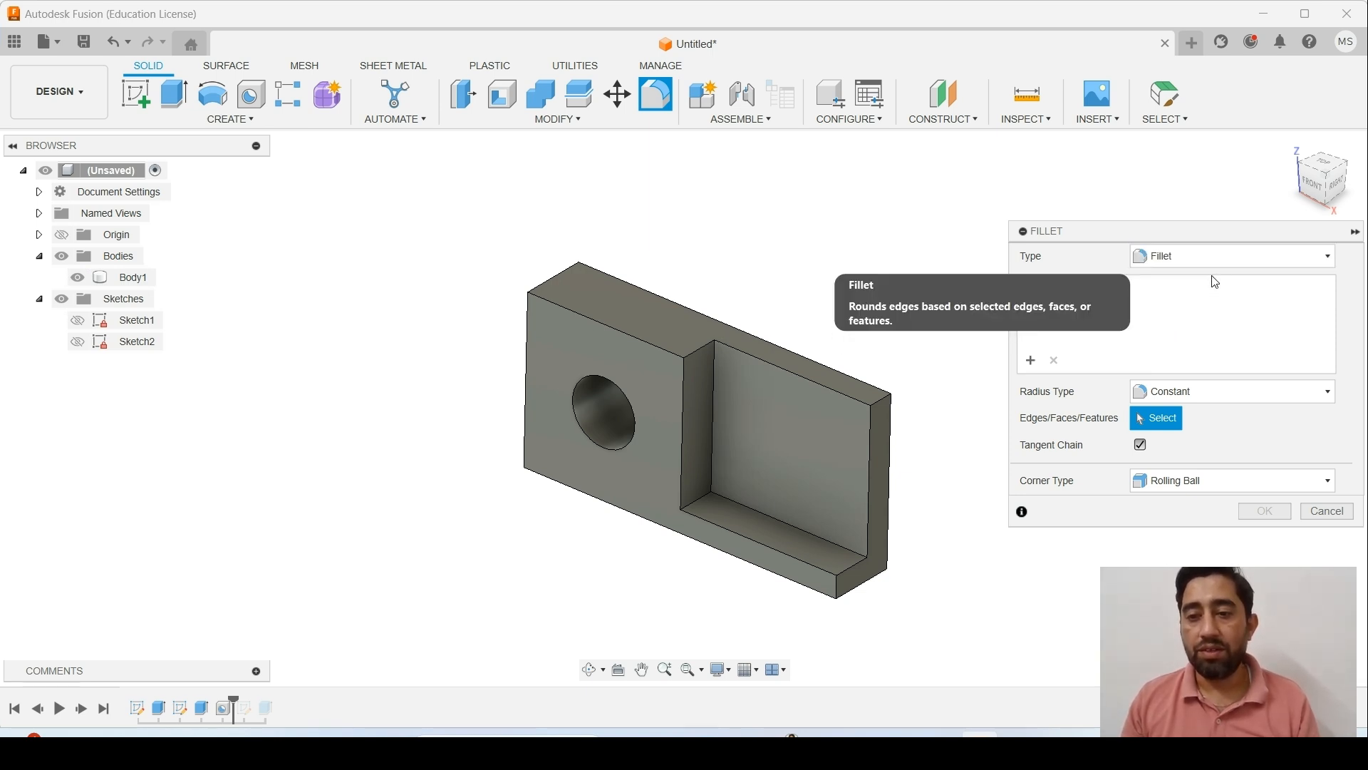
pyautogui.click(1032, 360)
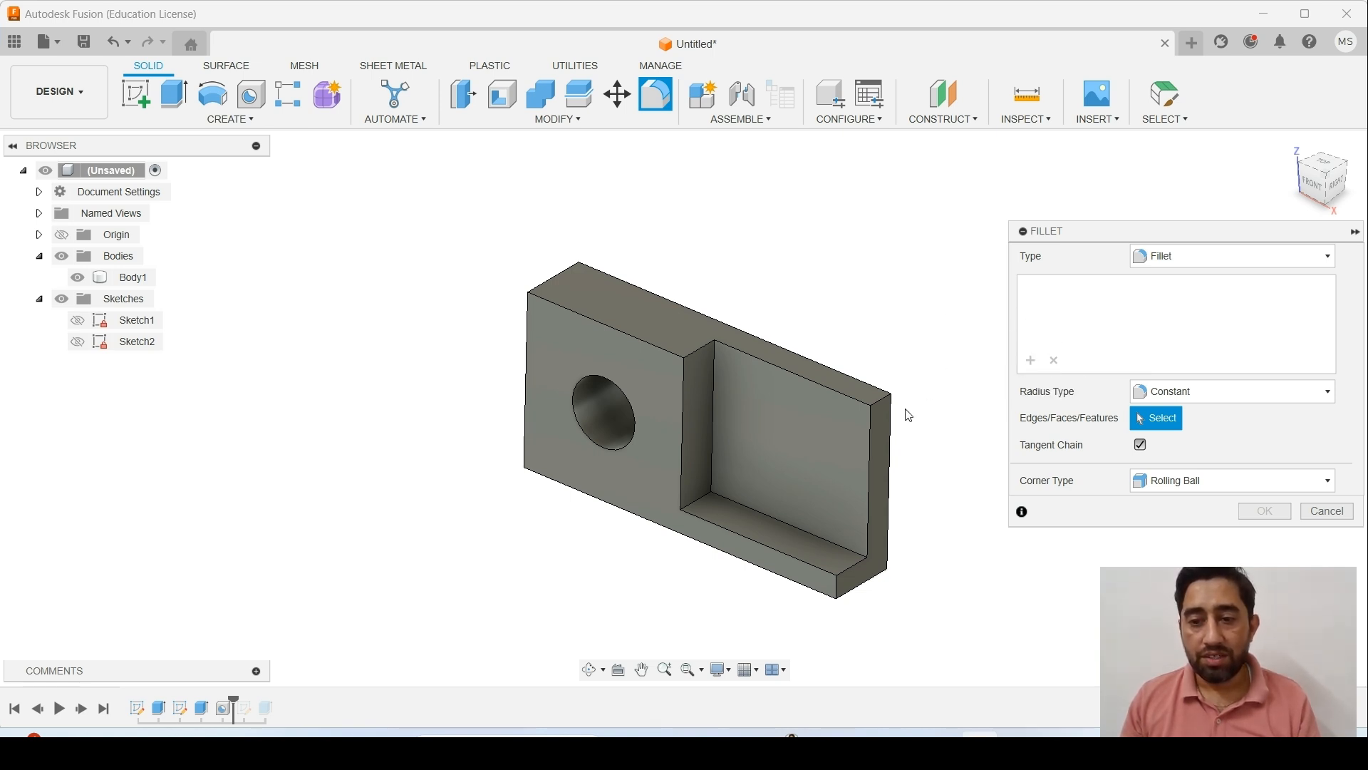
pyautogui.scroll(2, 905, 416)
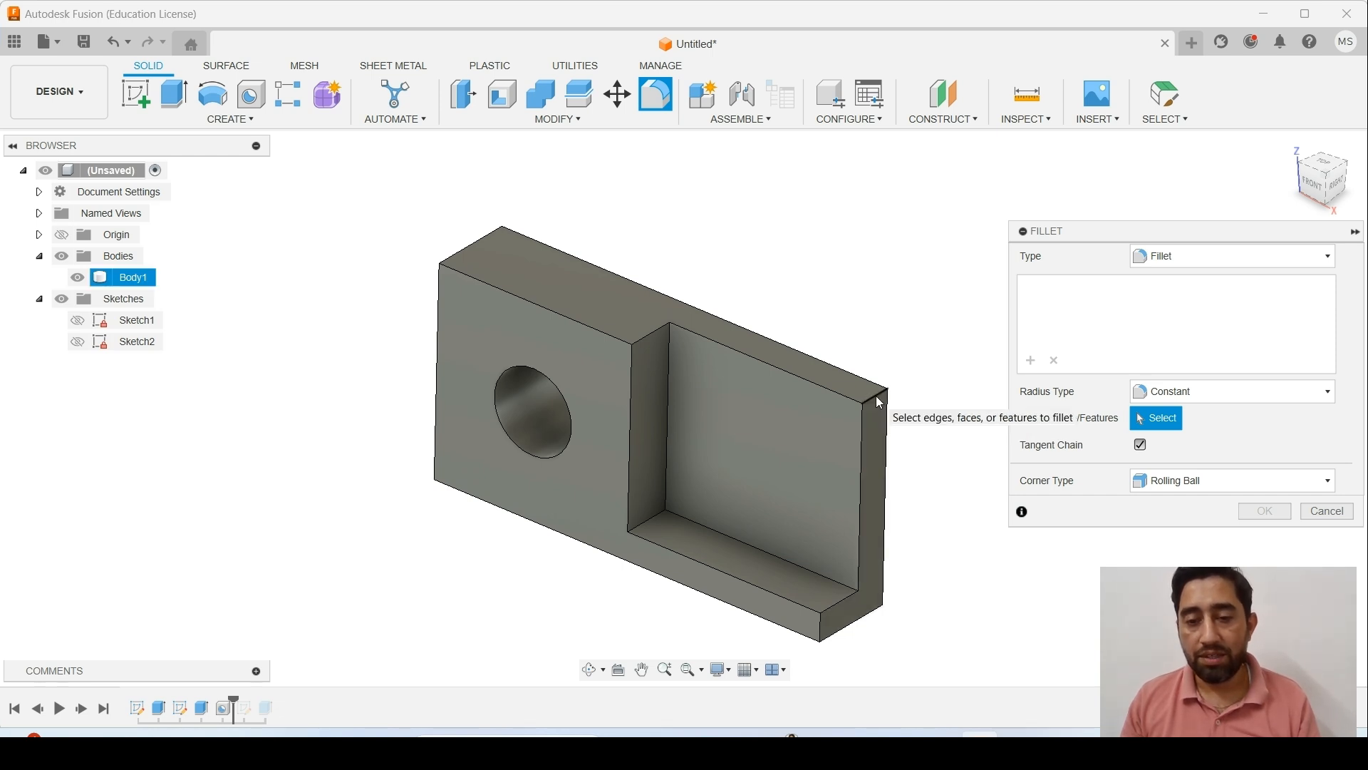
pyautogui.scroll(1, 876, 398)
pyautogui.click(877, 396)
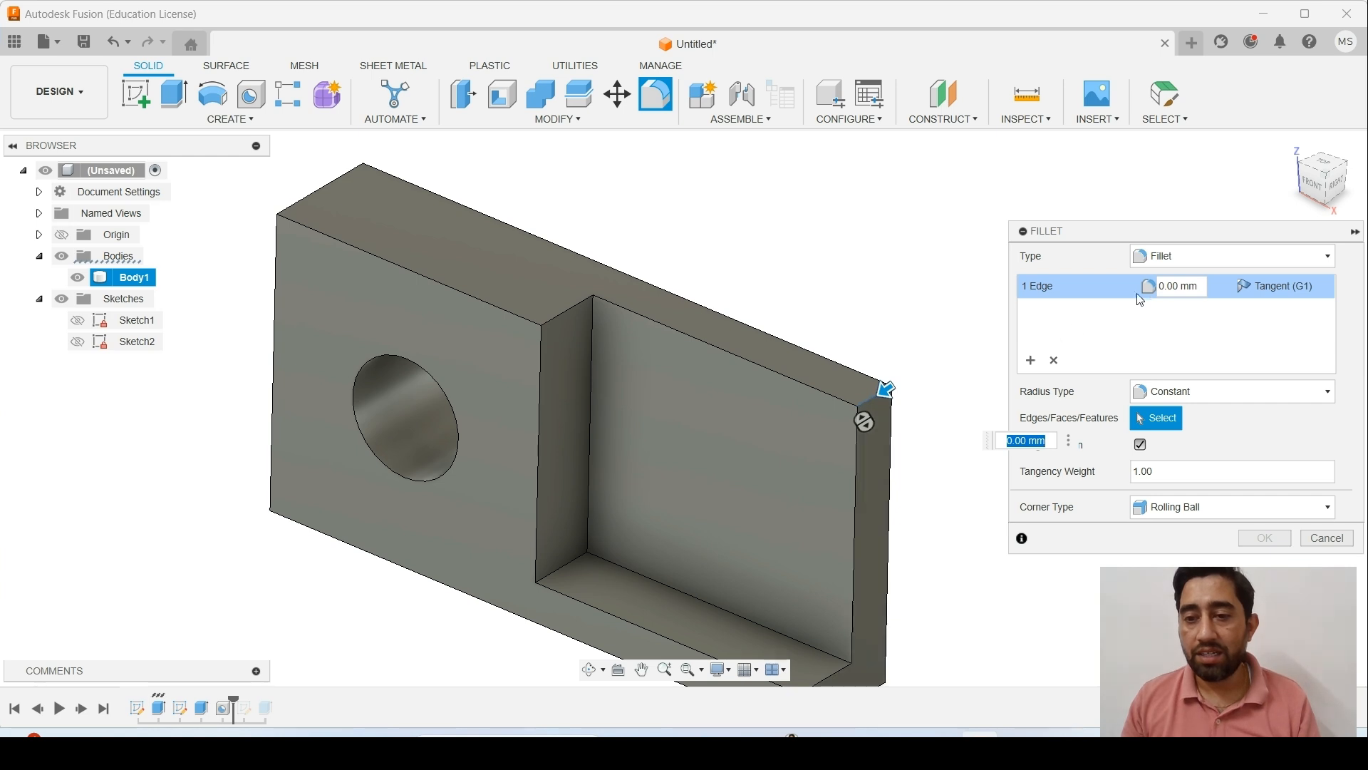
pyautogui.click(1154, 285)
pyautogui.write('2')
pyautogui.scroll(3, 873, 408)
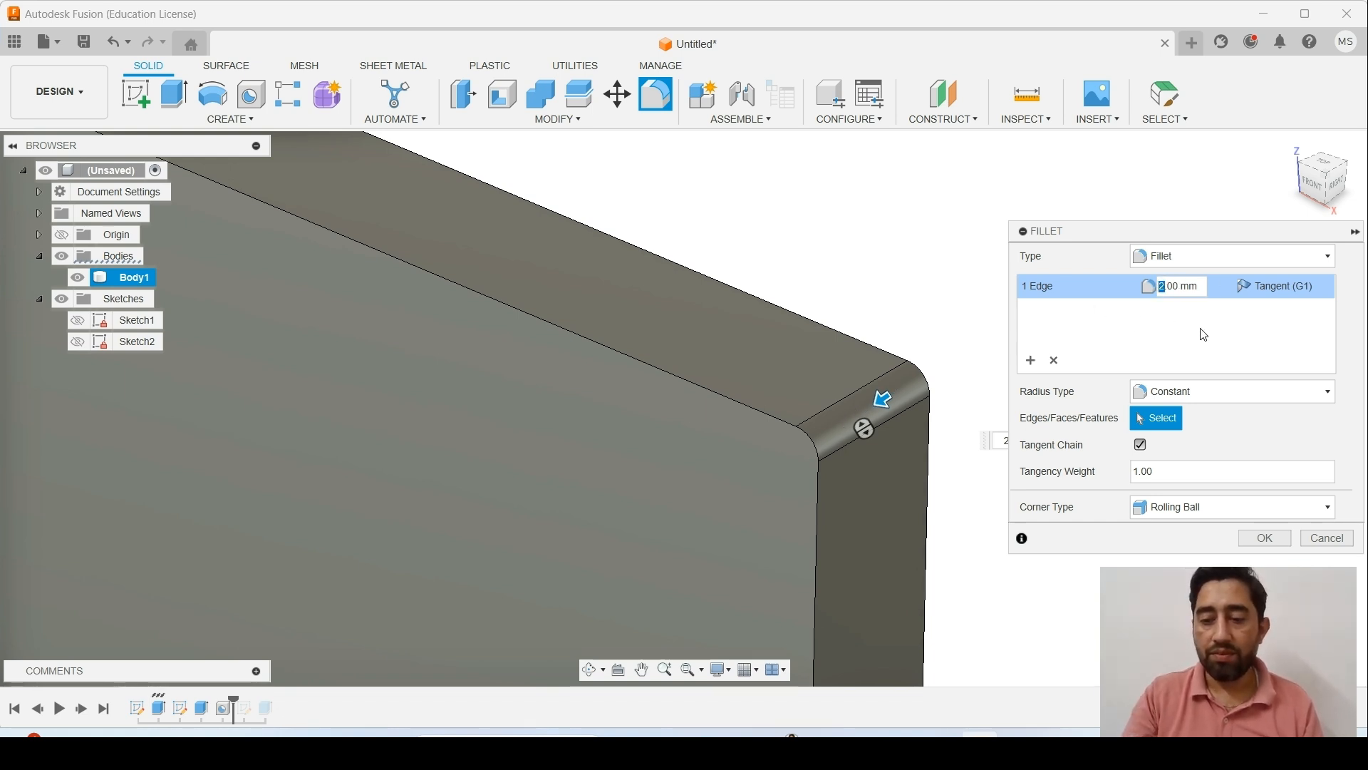
# - Set the radius of the corner edge's fillet to 5 mm
pyautogui.write('5')
pyautogui.scroll(-5, 950, 400)
pyautogui.moveTo(935, 567); pyautogui.dragTo(911, 384, button='middle')
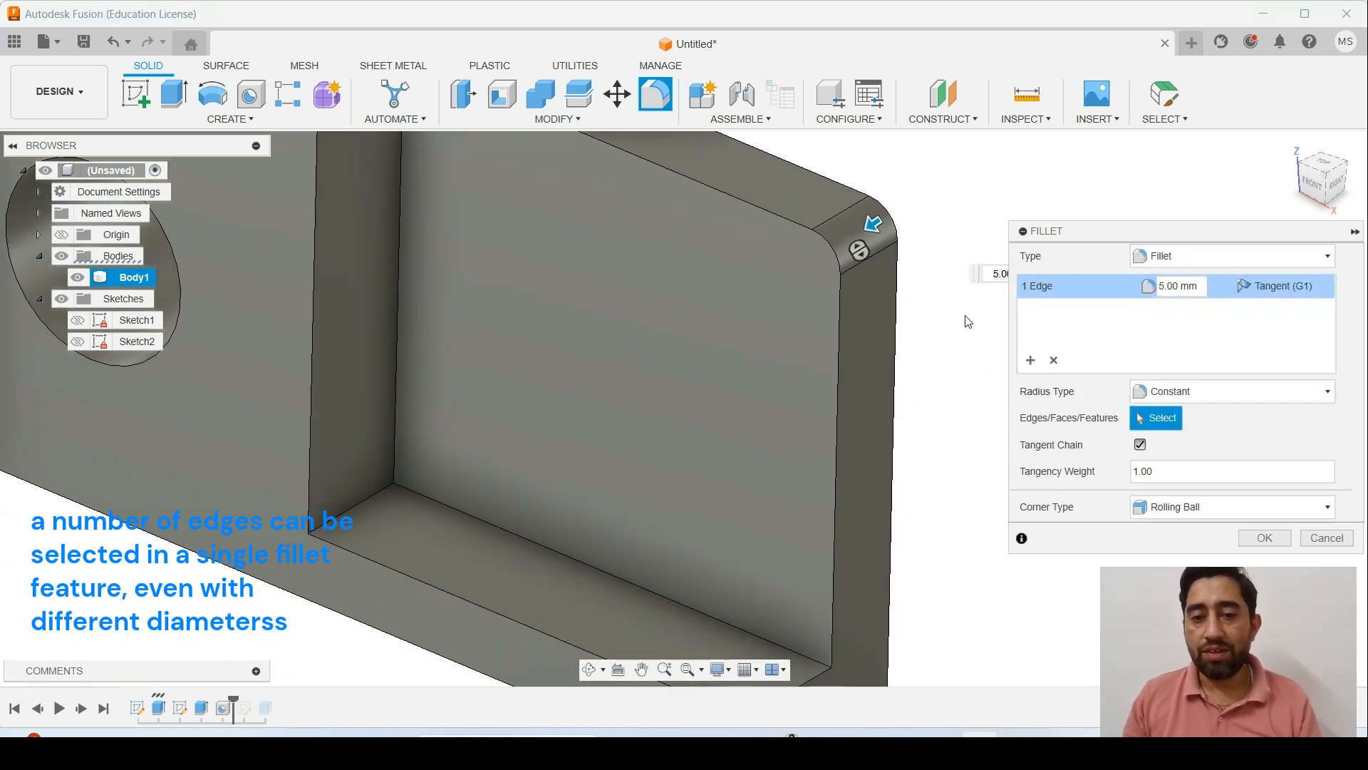
pyautogui.scroll(-2, 763, 438)
pyautogui.moveTo(753, 435); pyautogui.dragTo(819, 385, button='middle')
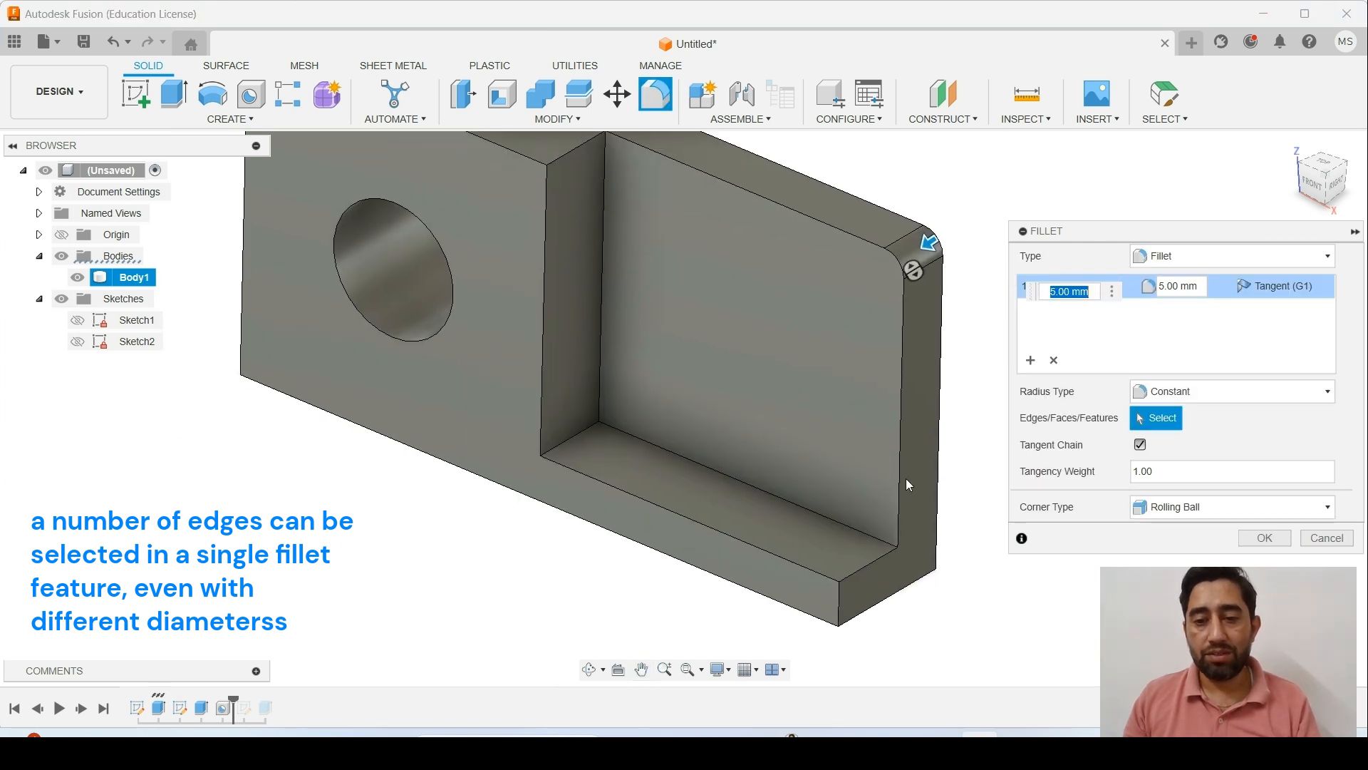
pyautogui.click(1069, 298)
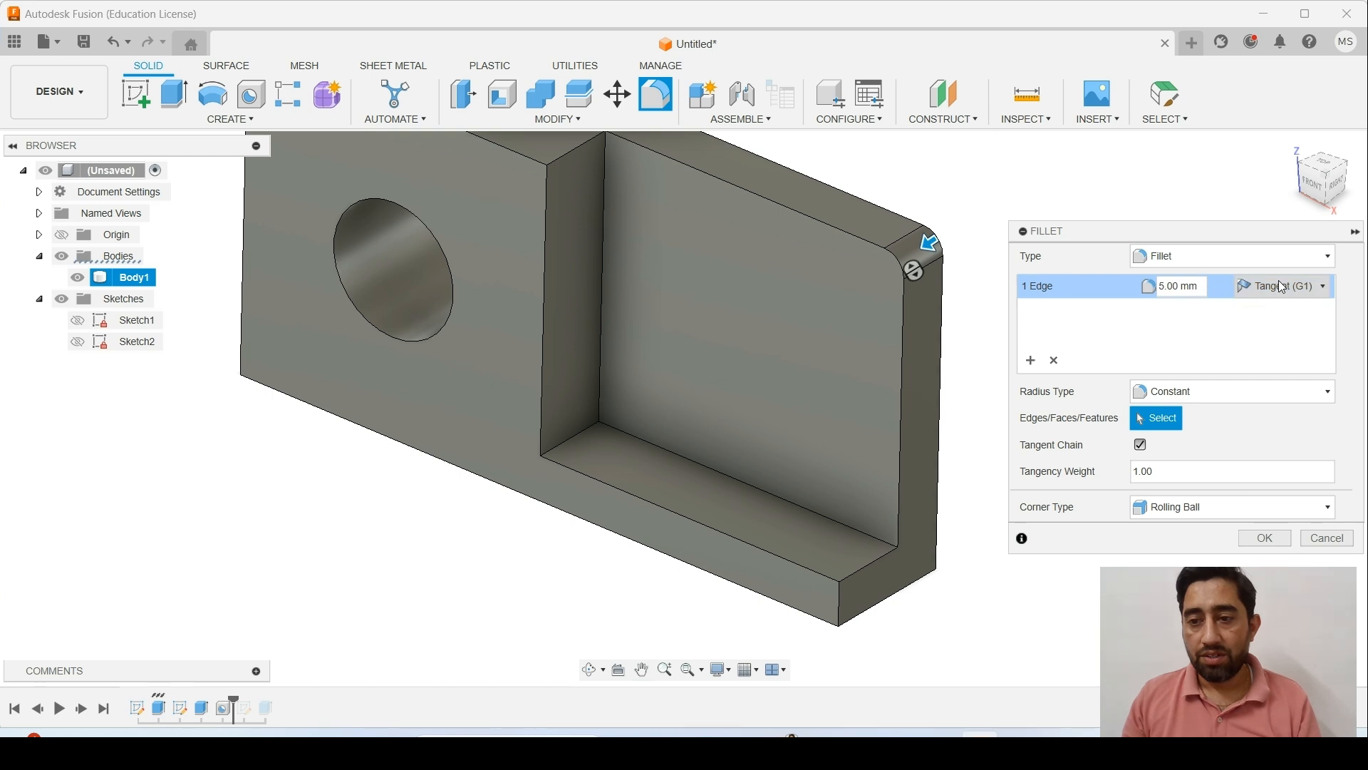
# - Try the Curvature (G2) and Tangent (G1) continuity options on the corner fillet, ending with Curvature (G2)
pyautogui.click(1298, 289)
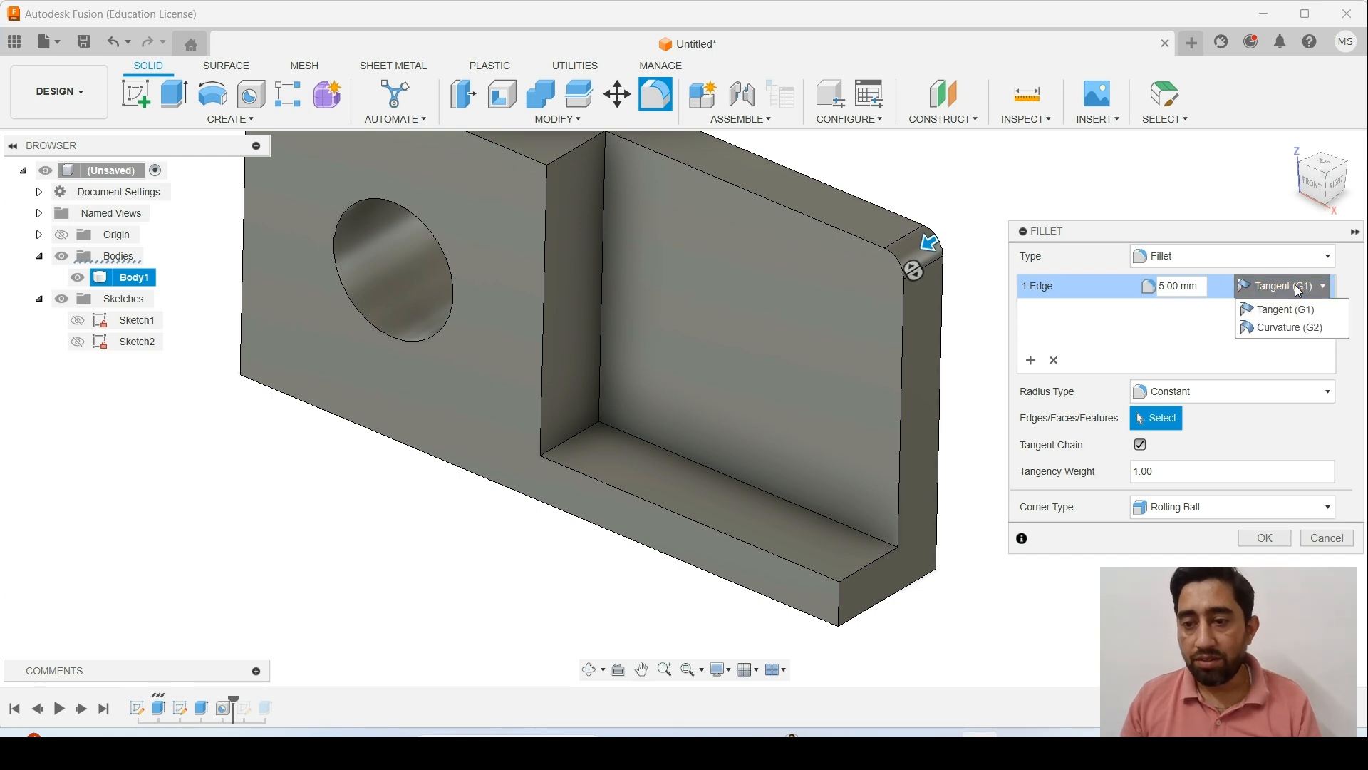
pyautogui.click(1291, 326)
pyautogui.scroll(5, 946, 239)
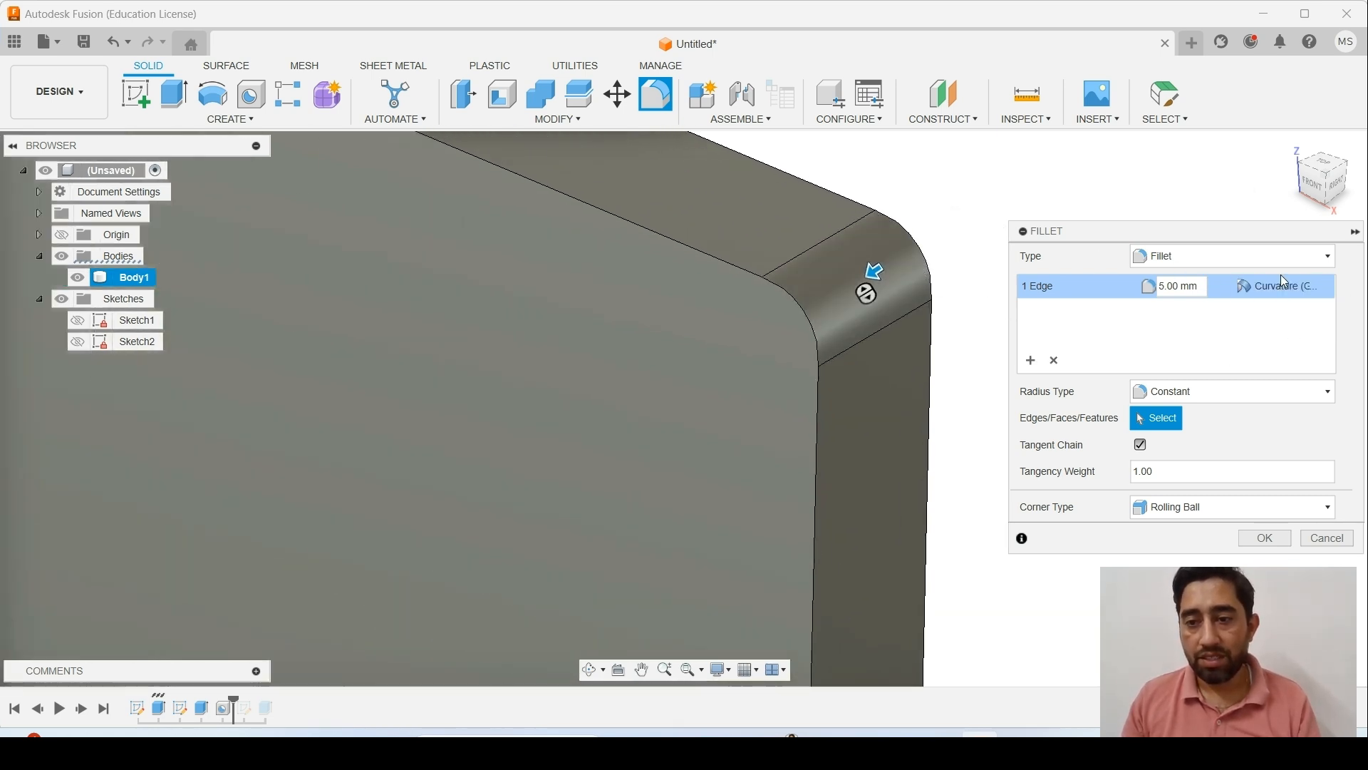
pyautogui.click(1300, 287)
pyautogui.click(1285, 311)
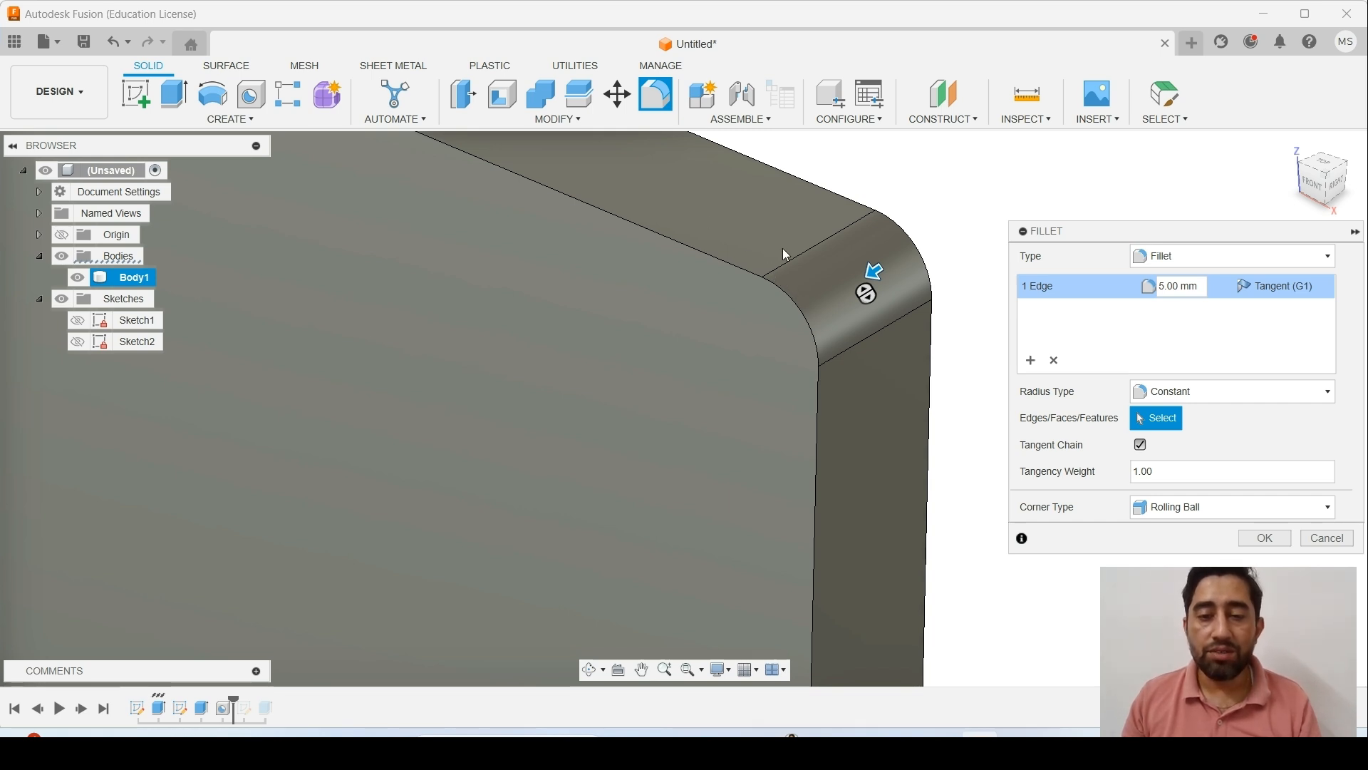
pyautogui.click(1275, 286)
pyautogui.click(1276, 325)
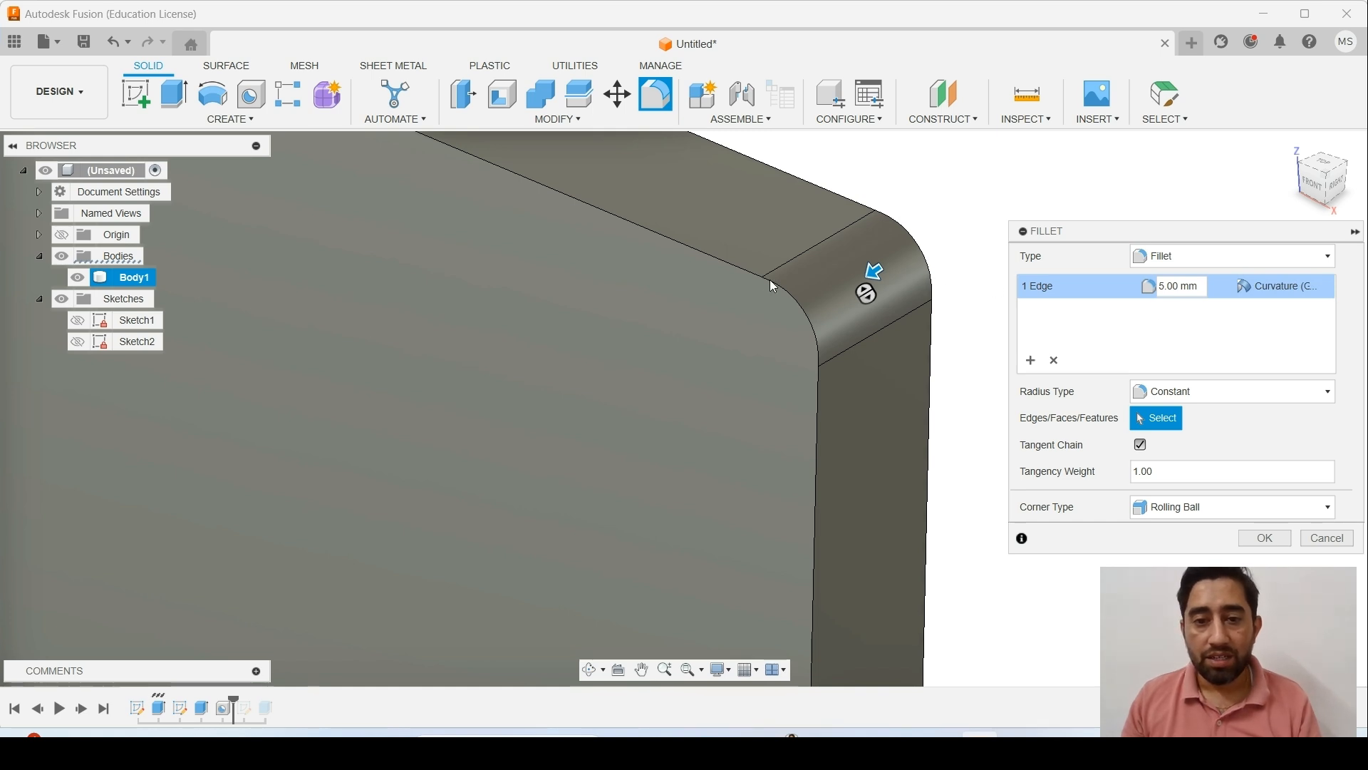
pyautogui.moveTo(788, 314)
pyautogui.keyDown('shift'); pyautogui.mouseDown(button='middle')
pyautogui.moveTo(823, 301)
pyautogui.moveTo(763, 311)
pyautogui.mouseUp(button='middle'); pyautogui.keyUp('shift')
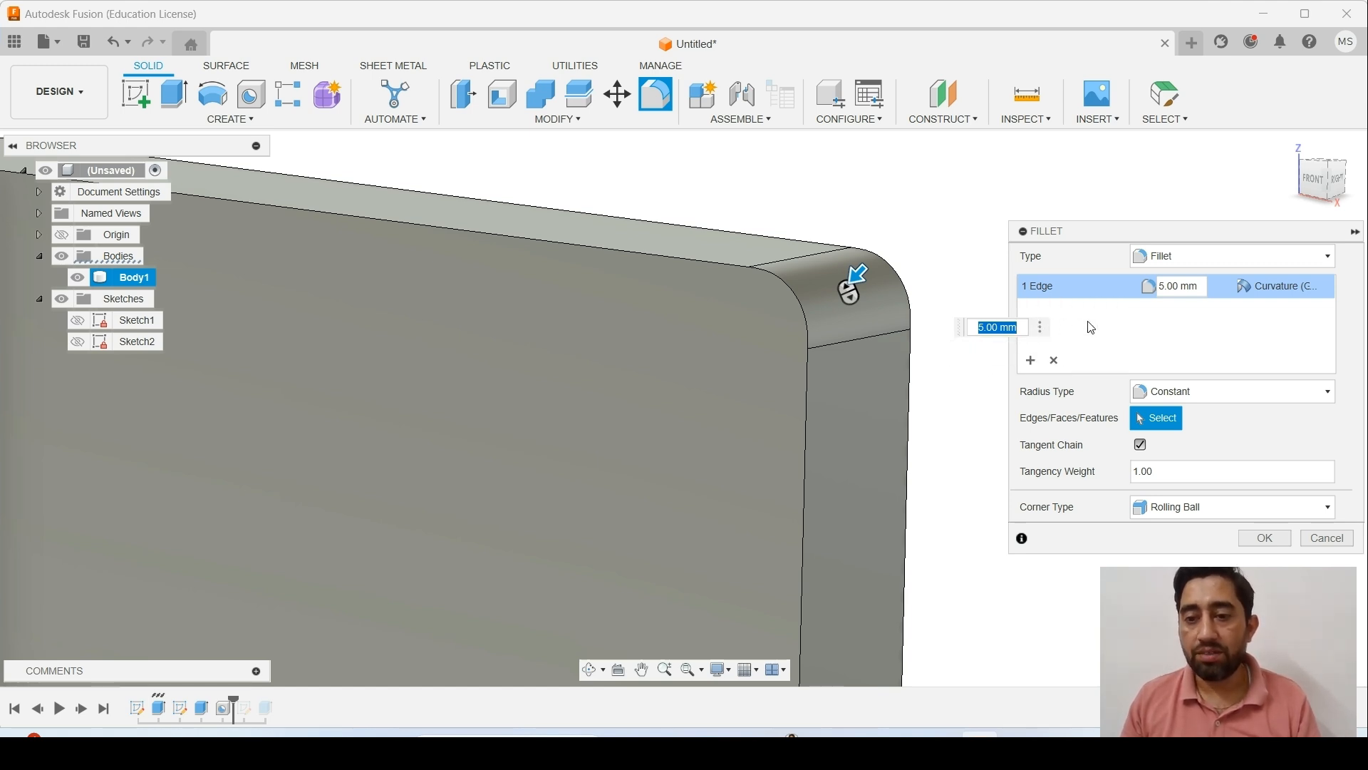
# - Try the Chord Length and Variable radius types on the corner fillet, and return to Constant
pyautogui.click(1173, 394)
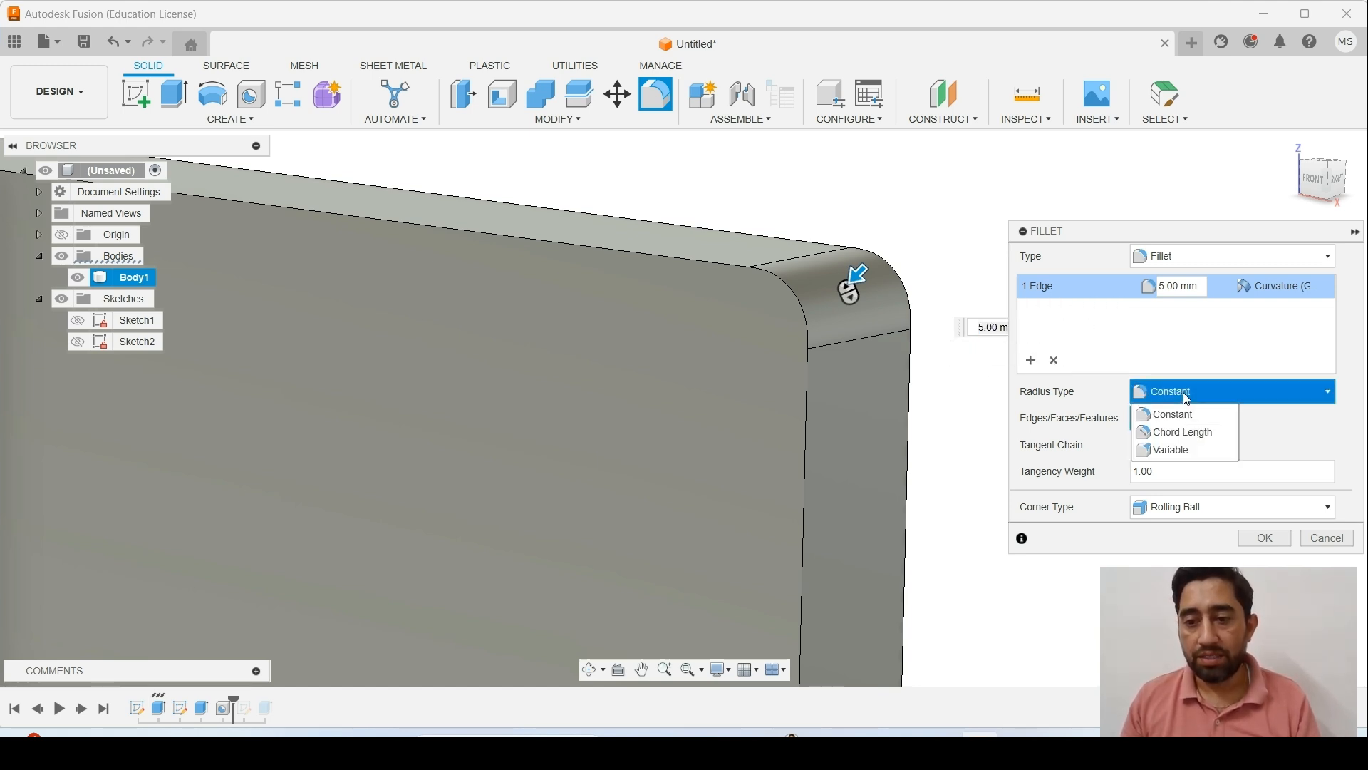
pyautogui.click(1182, 432)
pyautogui.click(1196, 394)
pyautogui.click(1175, 446)
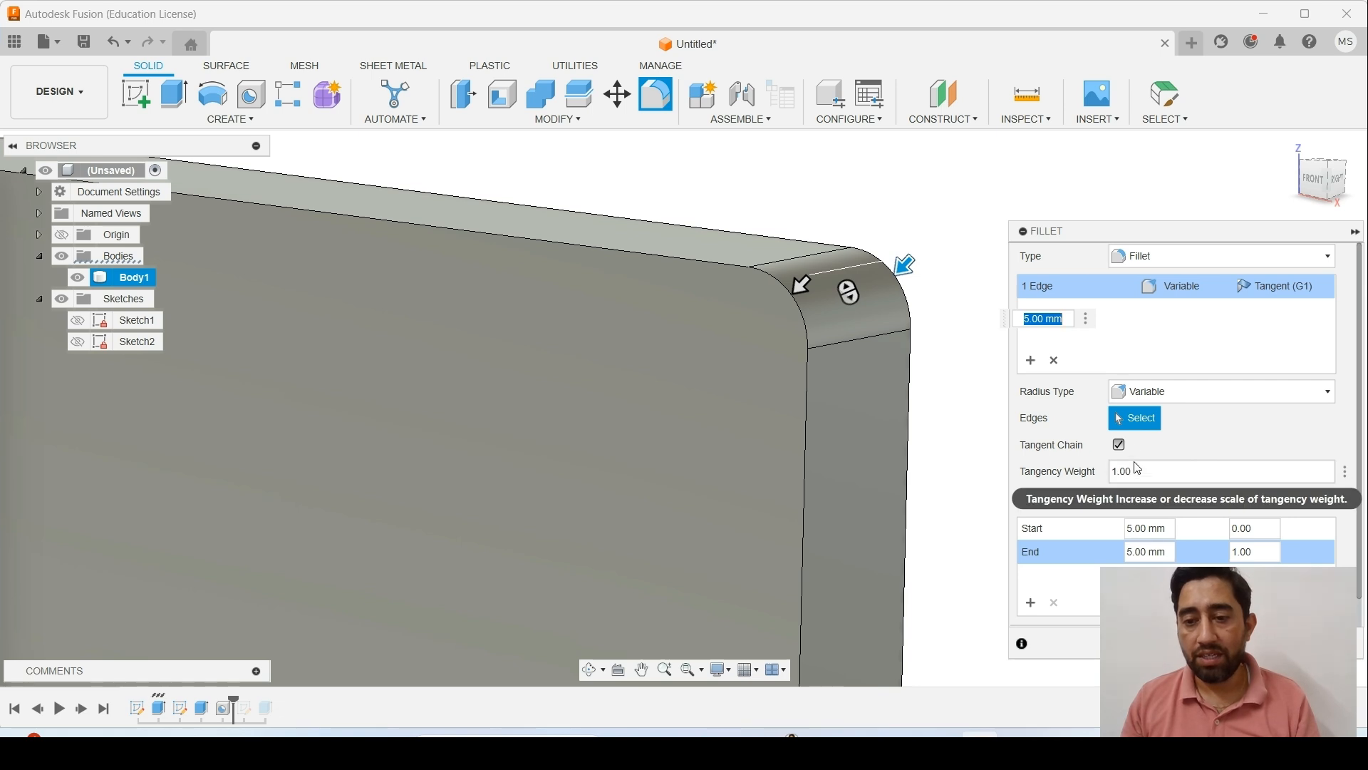
pyautogui.click(1174, 393)
pyautogui.click(1153, 413)
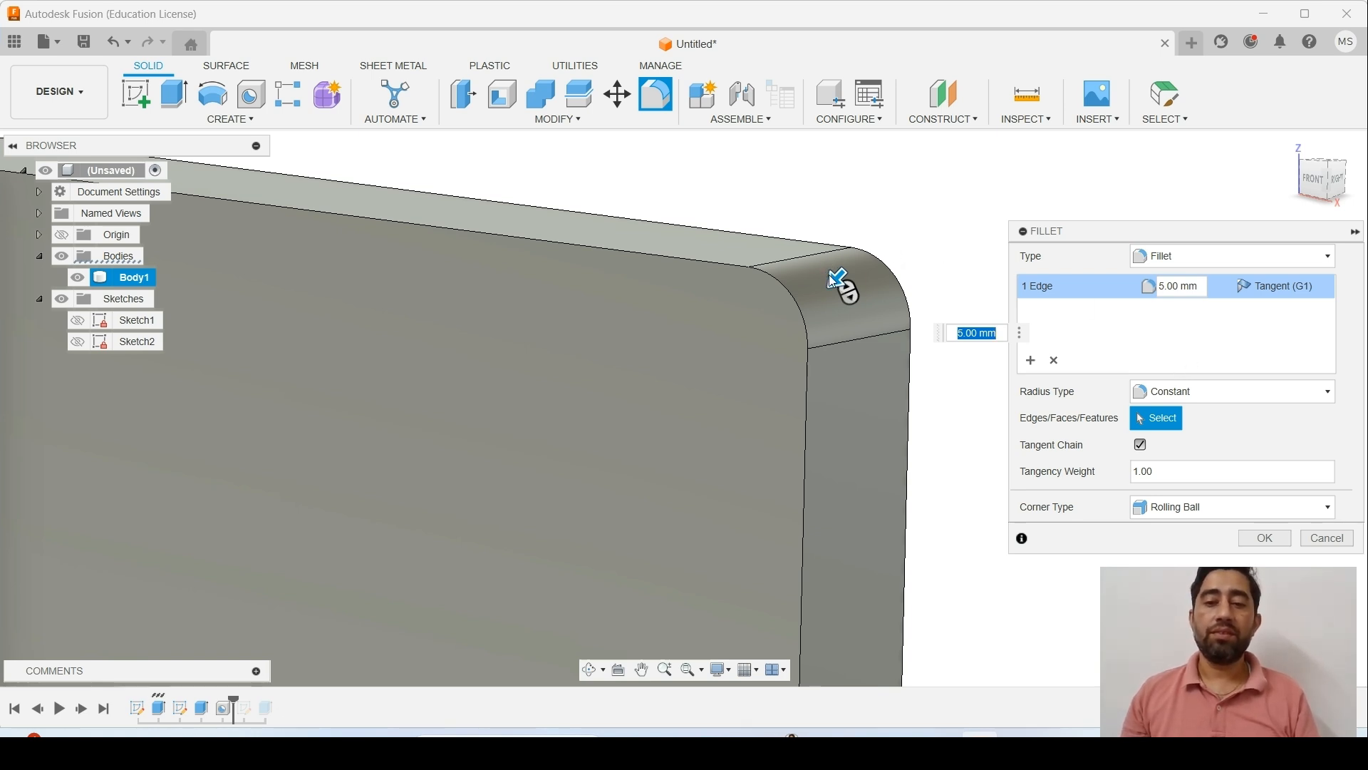
# - Enlarge the corner fillet's radius to 11 mm directly in the model, and set it back to 5 mm
pyautogui.moveTo(832, 278); pyautogui.dragTo(827, 317)
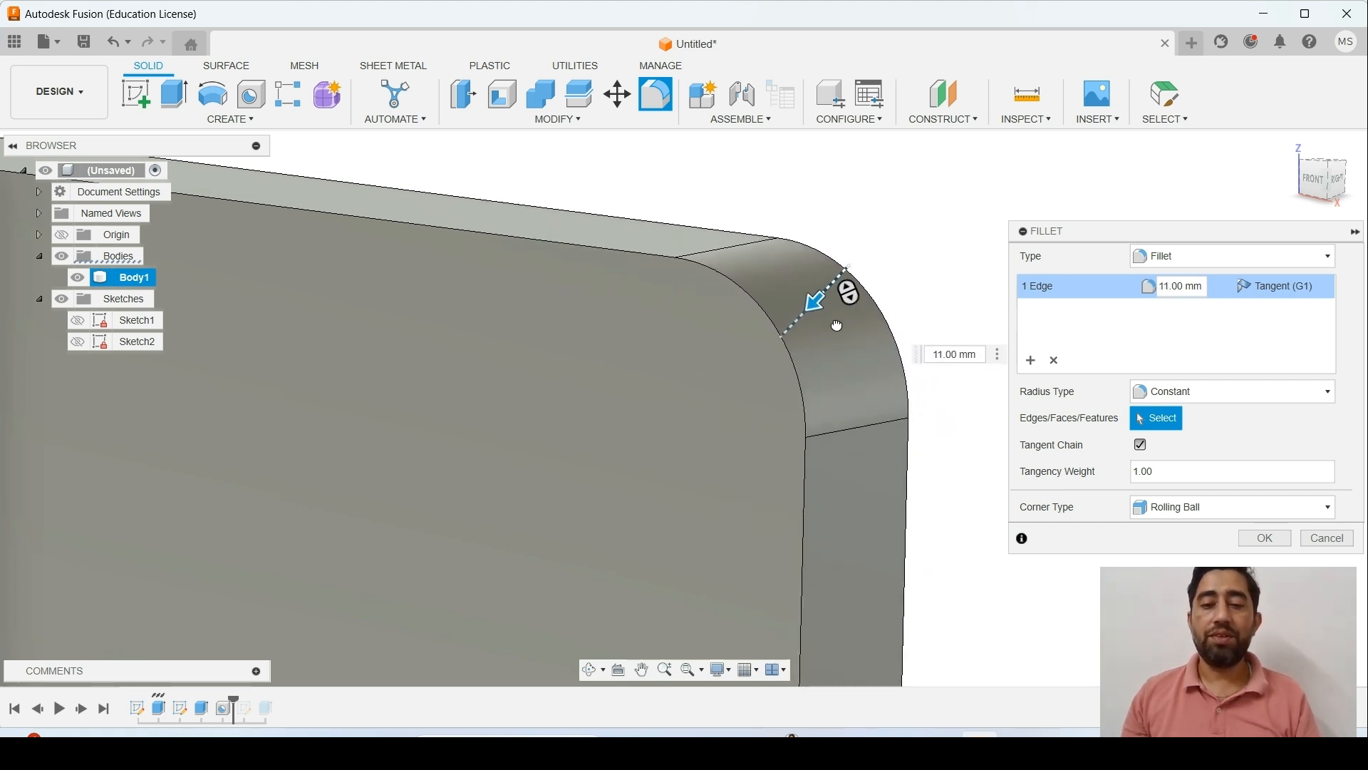
pyautogui.click(1166, 285)
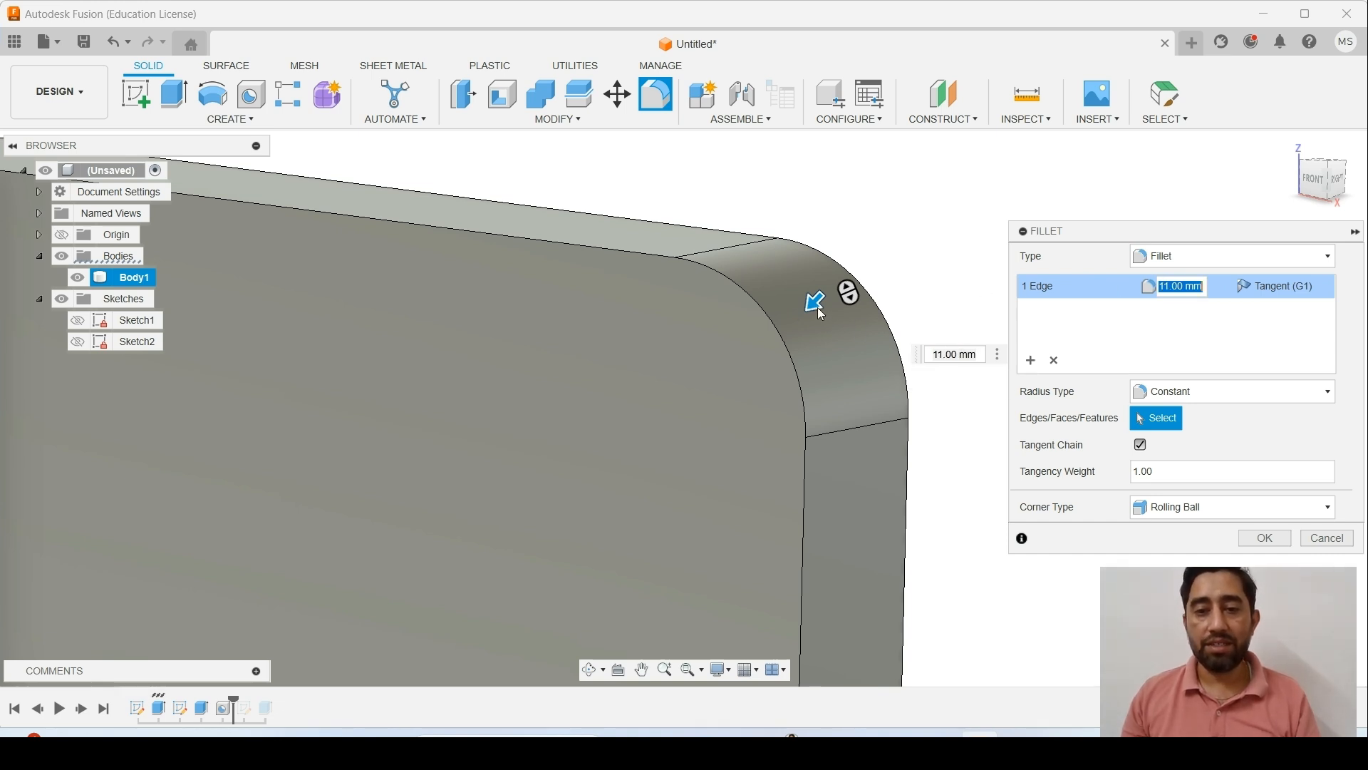
pyautogui.moveTo(817, 305)
pyautogui.mouseDown()
pyautogui.moveTo(759, 347)
pyautogui.moveTo(812, 304)
pyautogui.mouseUp()
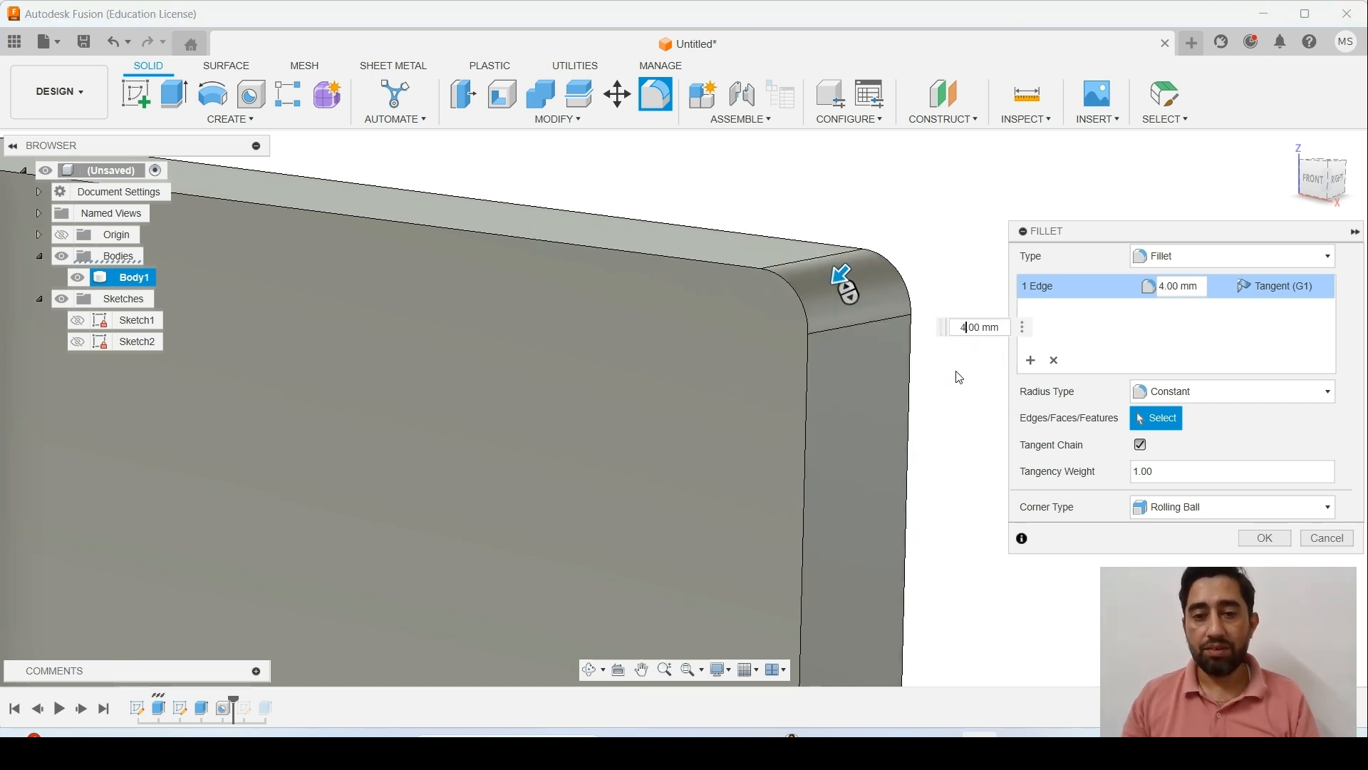
pyautogui.press('Return')
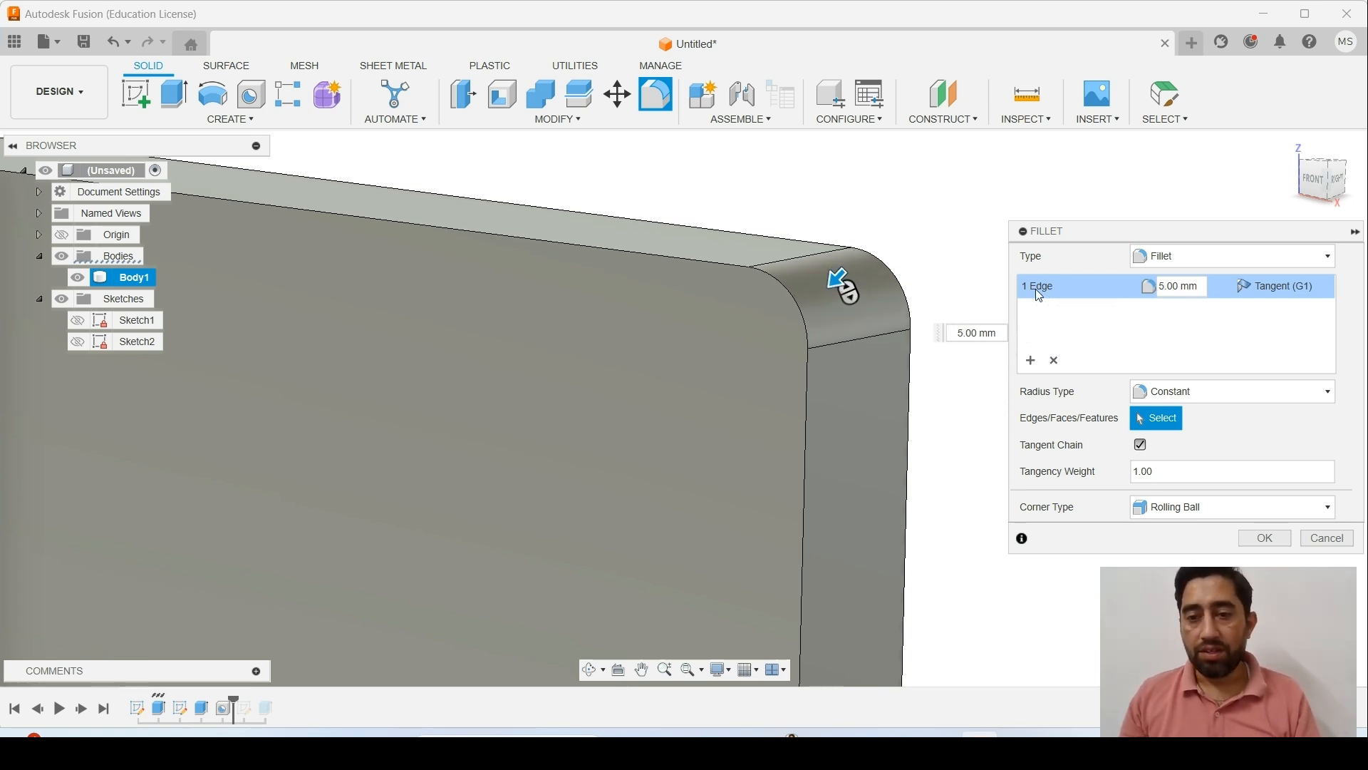
# - Add a second selection set to the fillet with the block's other three outer corner edges
pyautogui.scroll(-5, 900, 391)
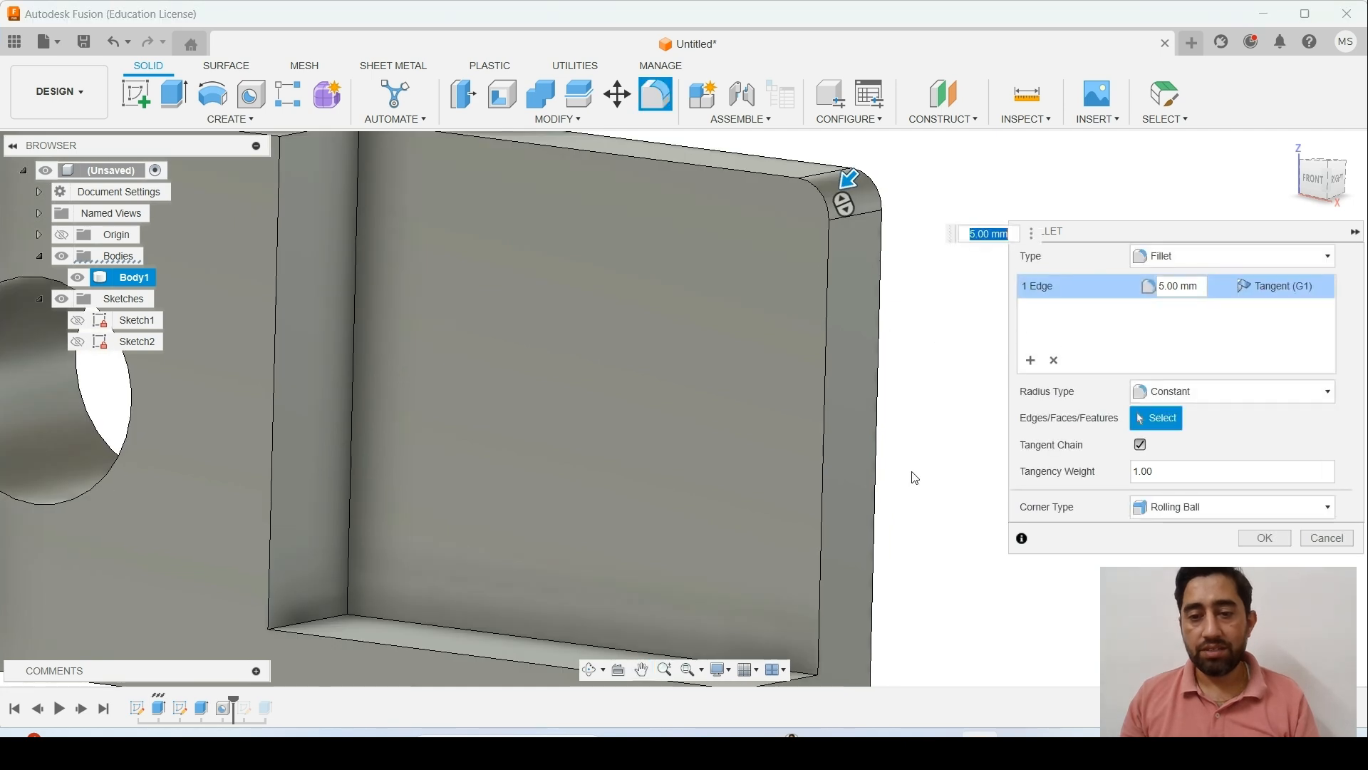
pyautogui.scroll(-4, 915, 472)
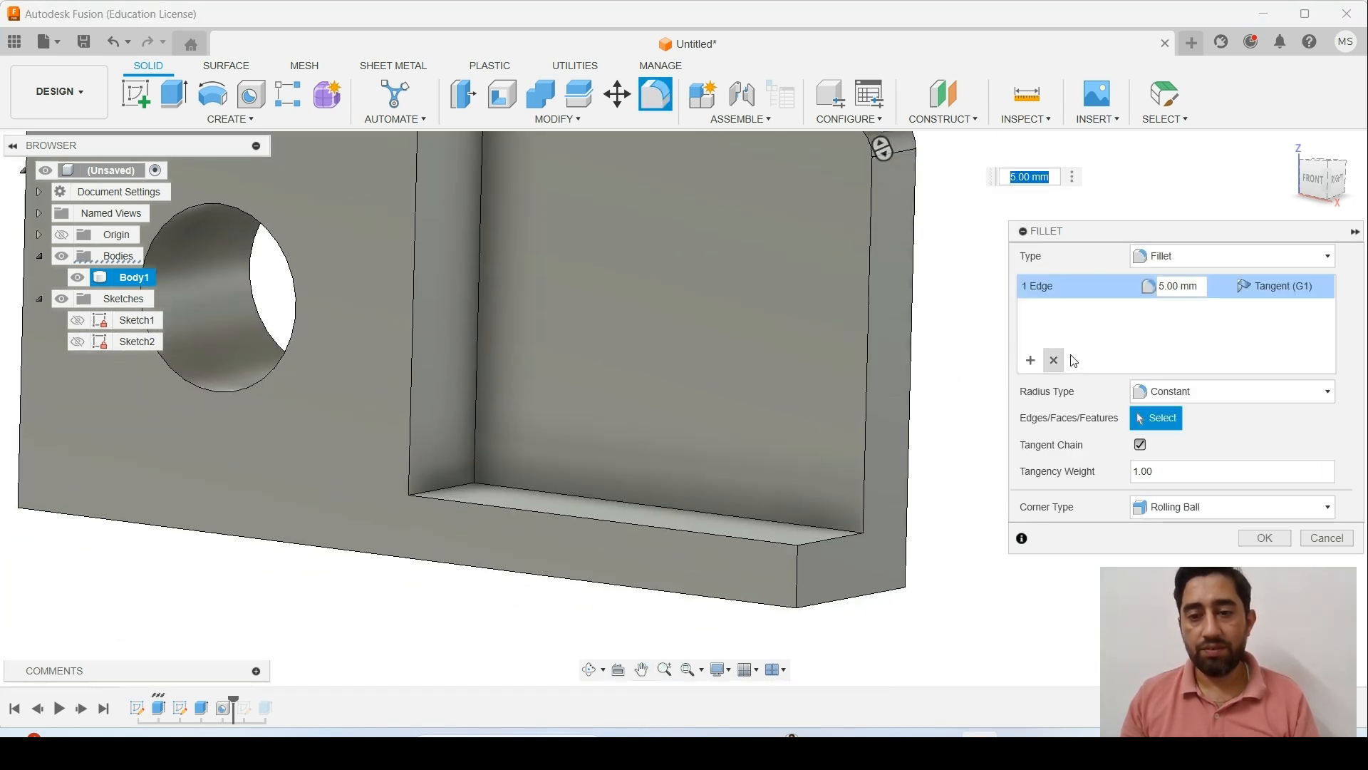
pyautogui.click(1030, 360)
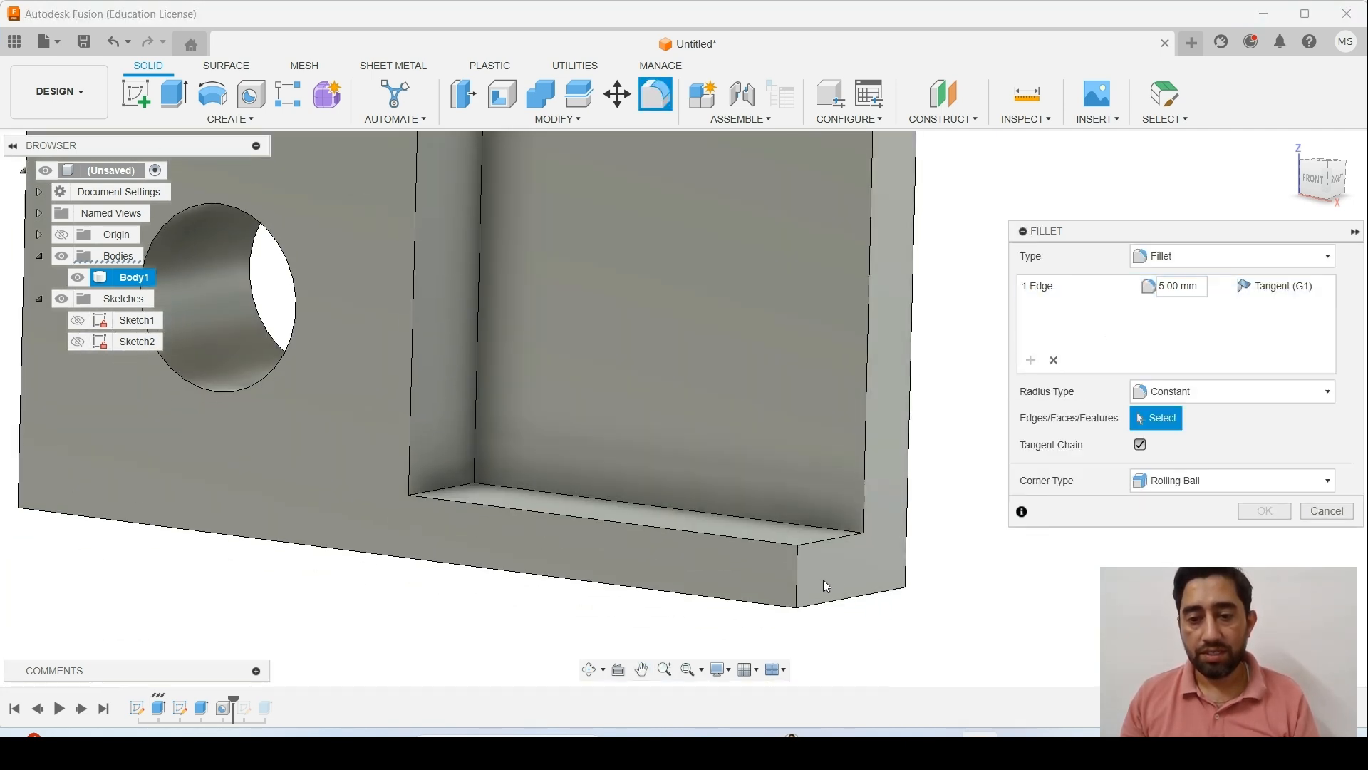
pyautogui.click(868, 600)
pyautogui.moveTo(557, 520); pyautogui.dragTo(916, 563, button='middle')
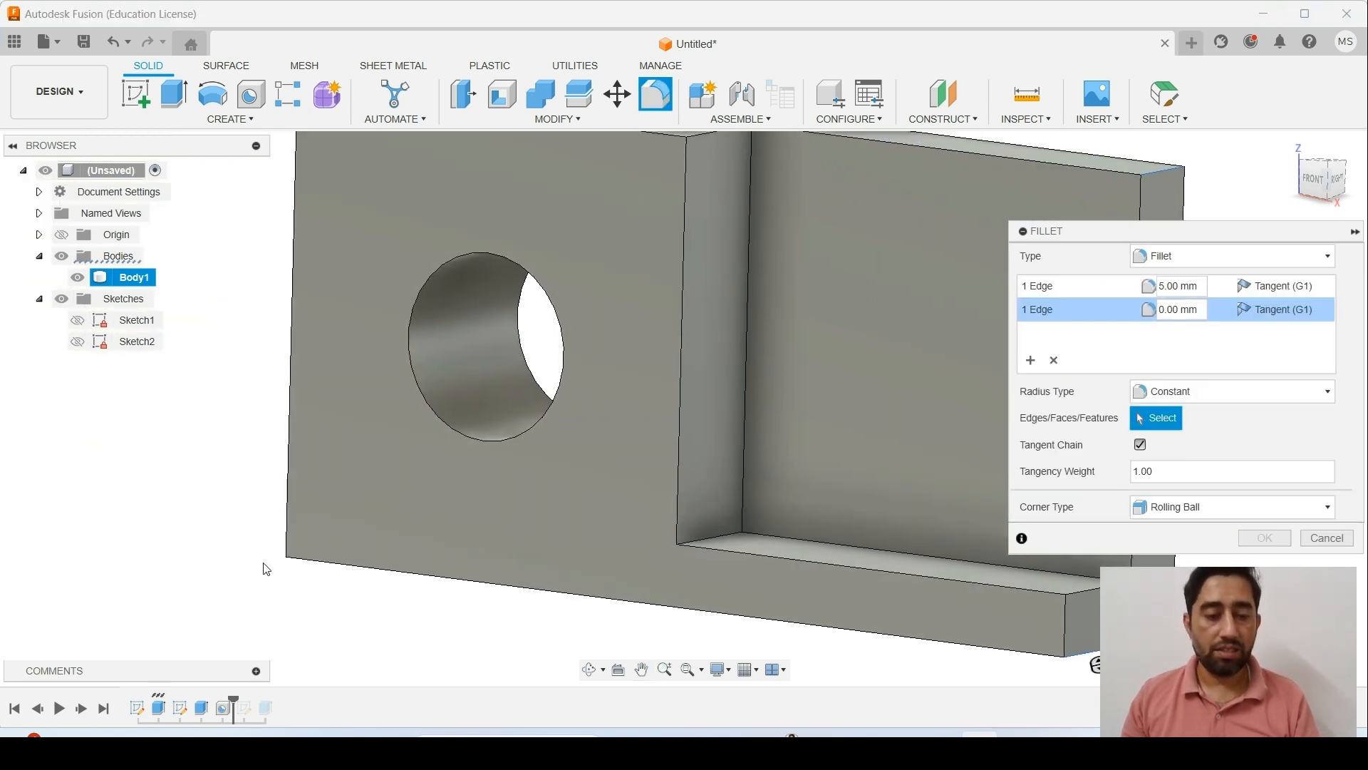
pyautogui.keyDown('shift'); pyautogui.moveTo(265, 540); pyautogui.dragTo(311, 723, button='middle'); pyautogui.keyUp('shift')
pyautogui.click(288, 551)
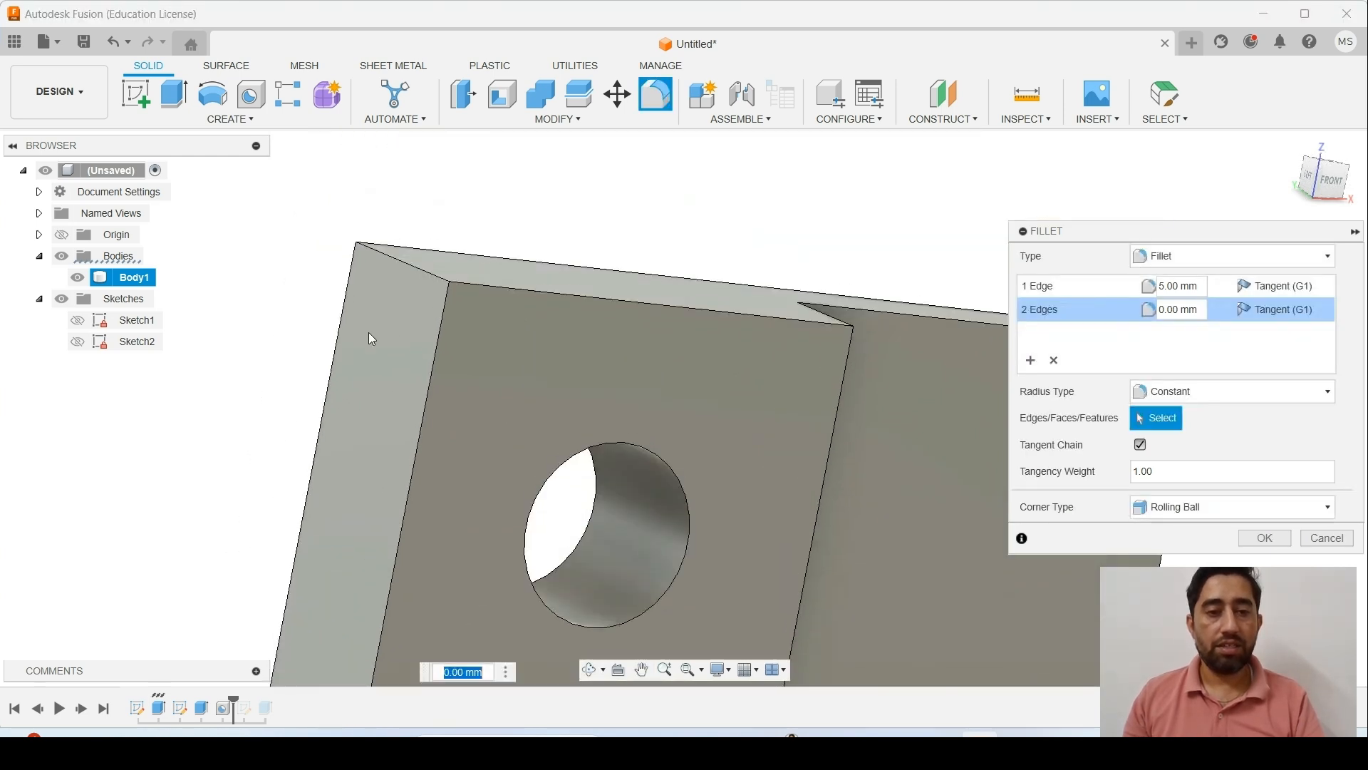
pyautogui.click(415, 267)
pyautogui.moveTo(816, 256); pyautogui.dragTo(690, 269, button='middle')
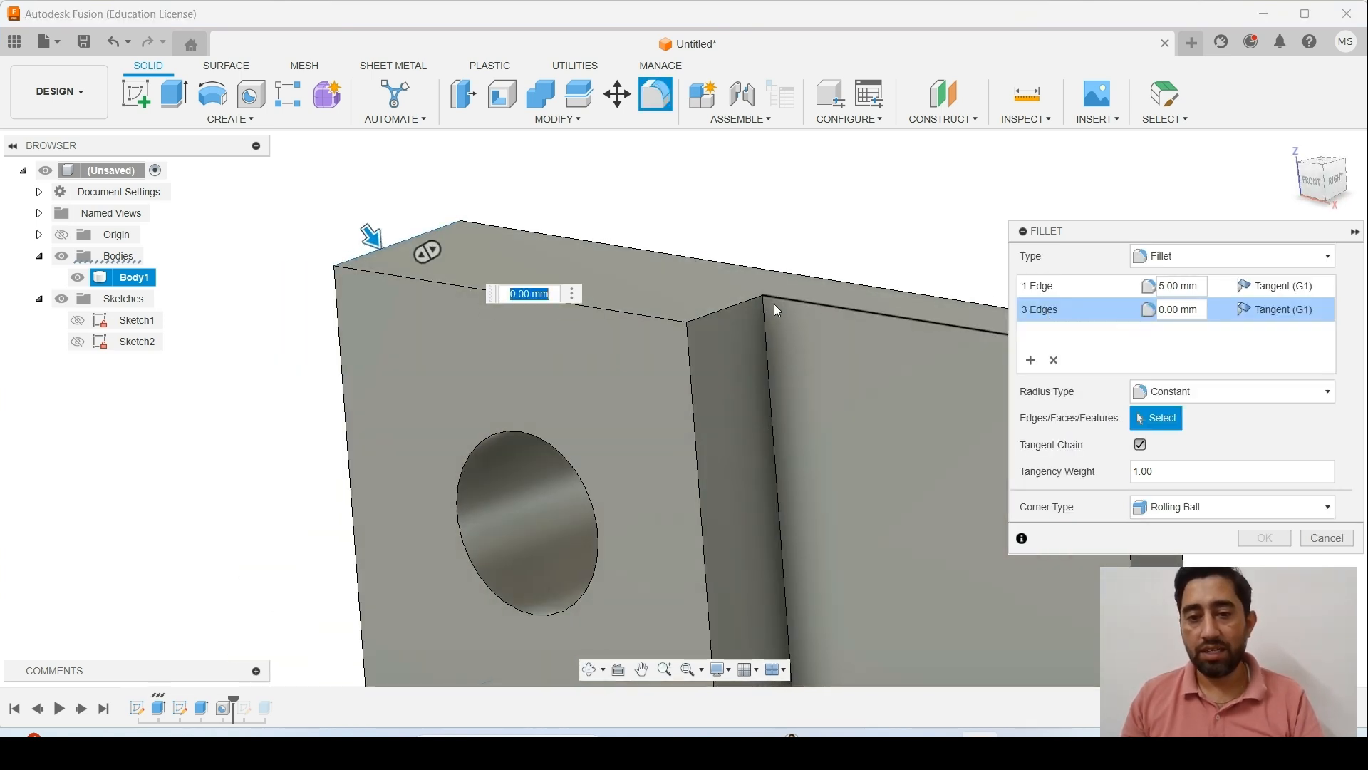
# - Add the cut-out's short top edge and its short inside bottom corner edge to the second selection set
pyautogui.click(727, 308)
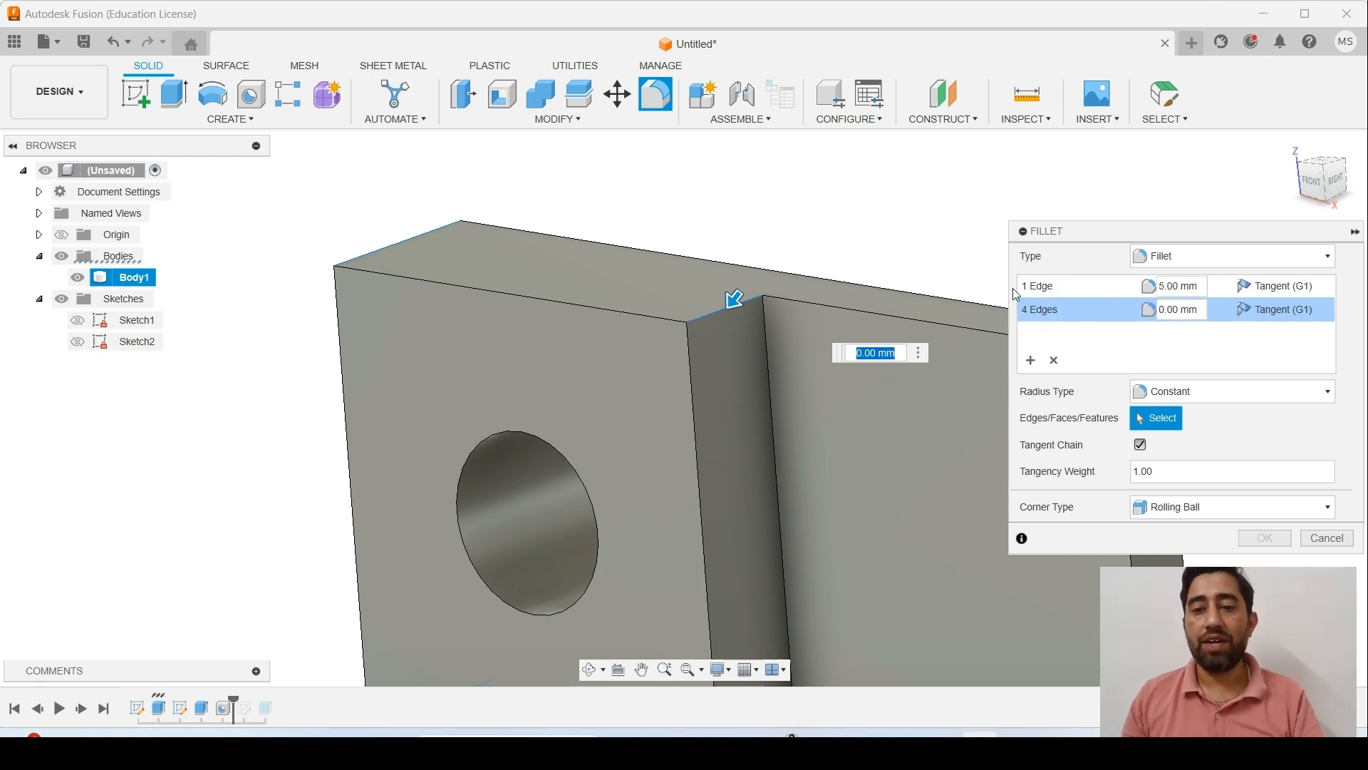
pyautogui.moveTo(861, 271); pyautogui.dragTo(859, 160, button='middle')
pyautogui.scroll(-1, 834, 432)
pyautogui.moveTo(791, 432); pyautogui.dragTo(781, 366, button='middle')
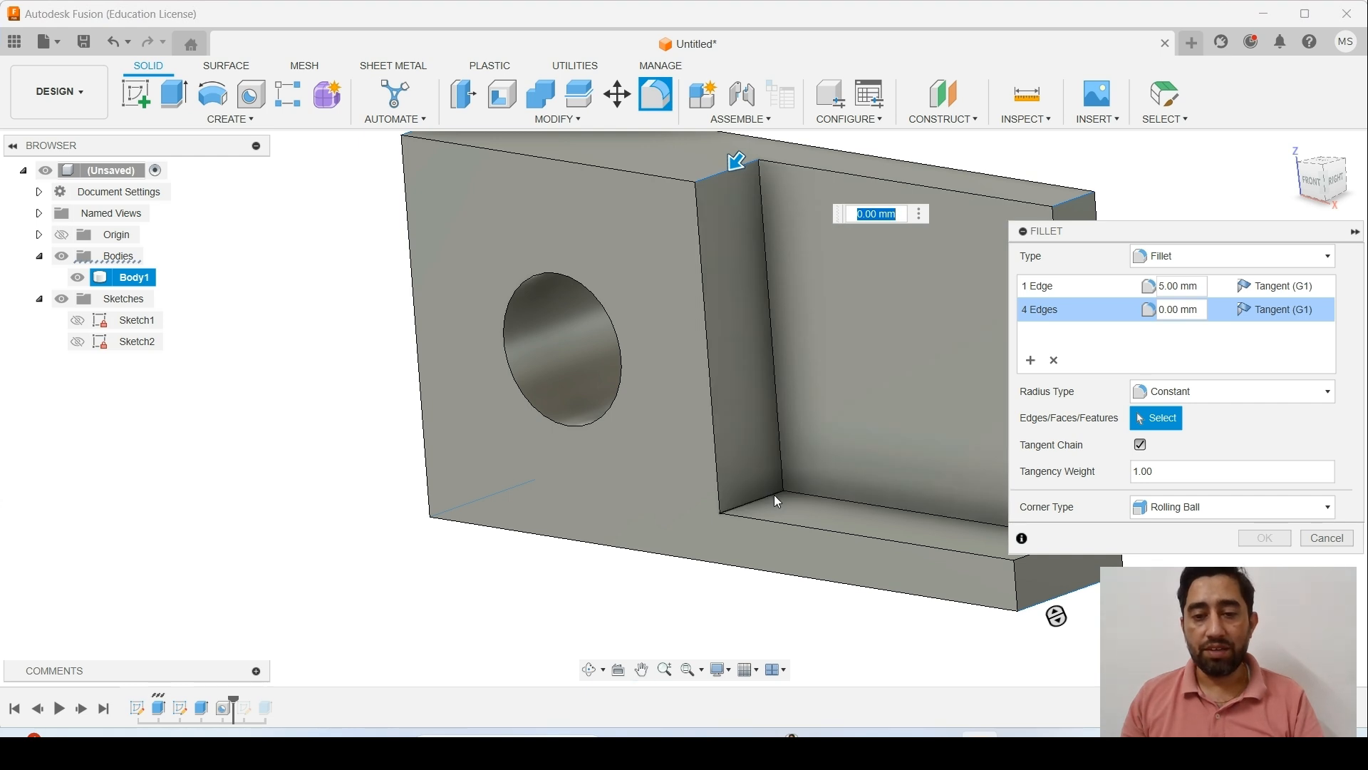
pyautogui.scroll(4, 767, 492)
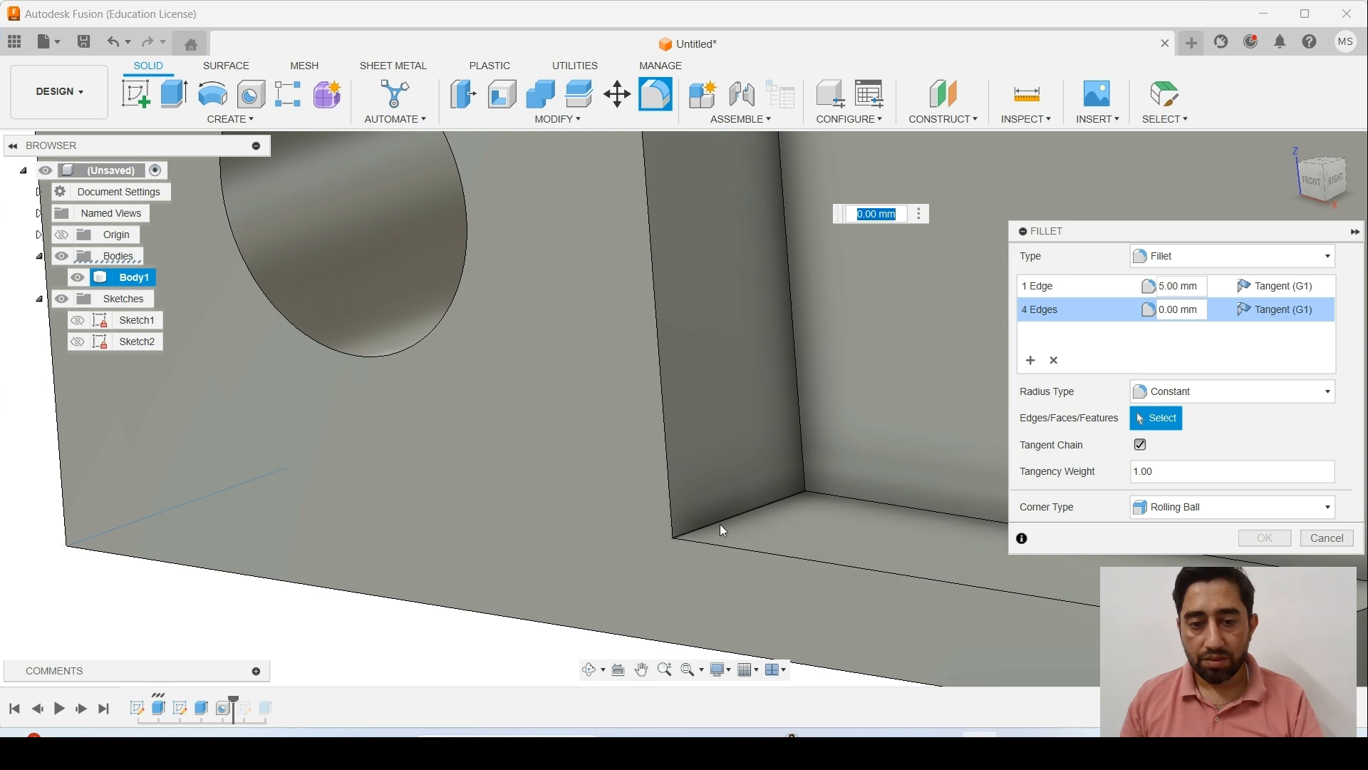
pyautogui.click(783, 502)
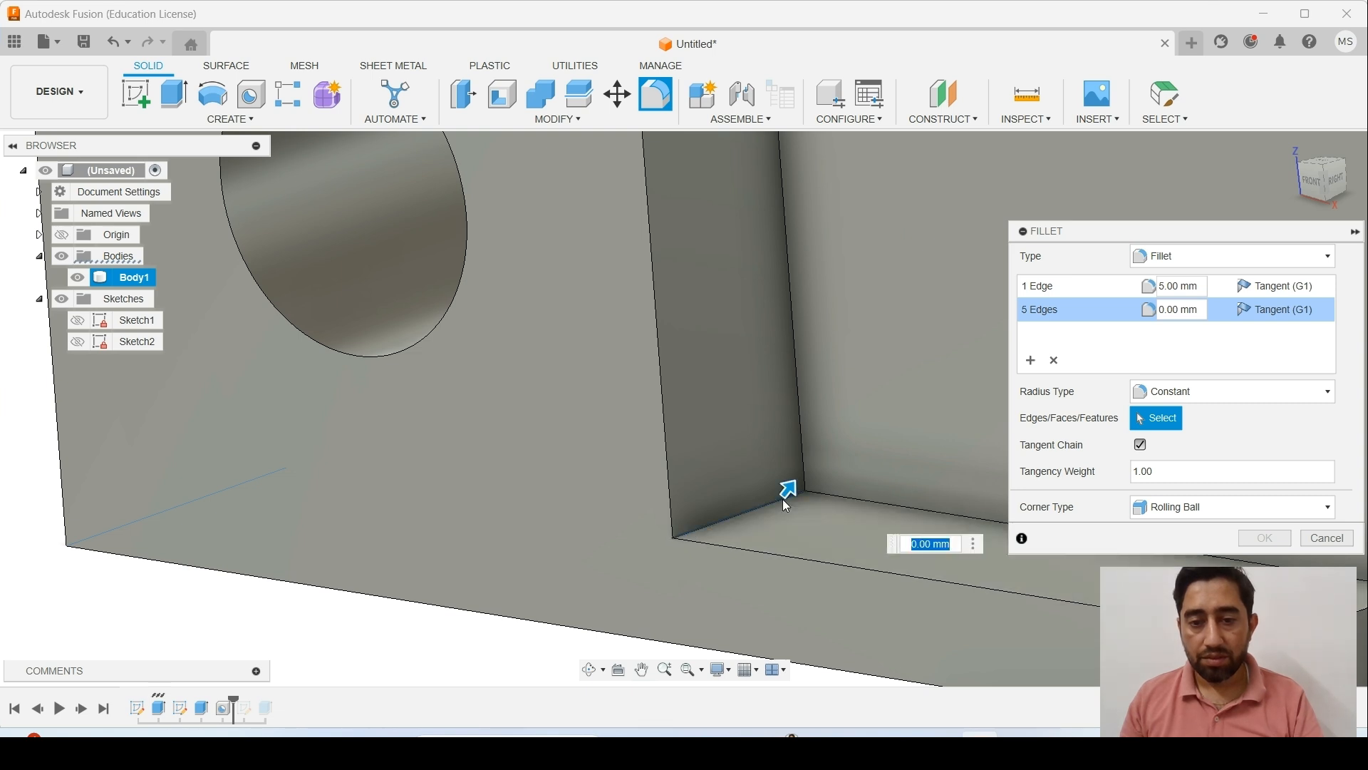
# - Set the second selection set's fillet radius to 3 mm and inspect the rounded edges
pyautogui.click(1161, 311)
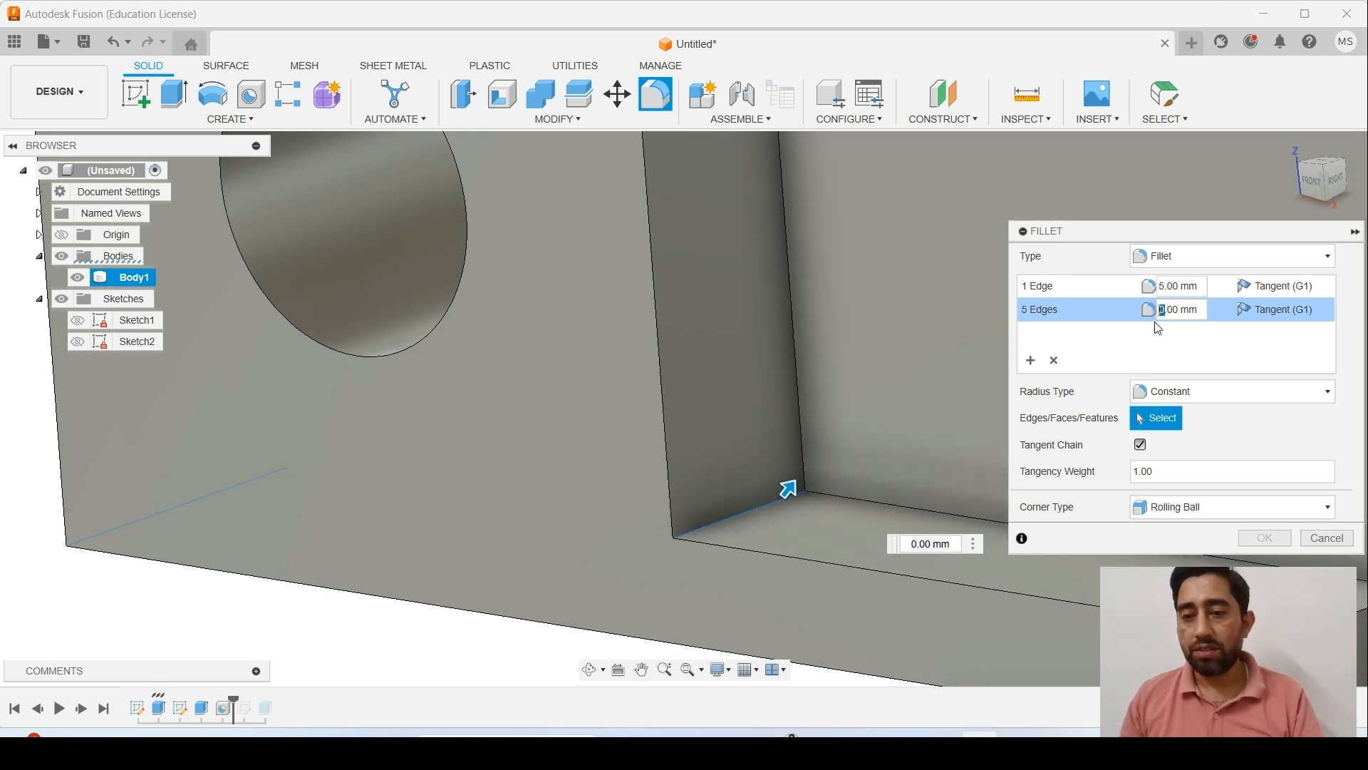
pyautogui.write('3')
pyautogui.press('Return')
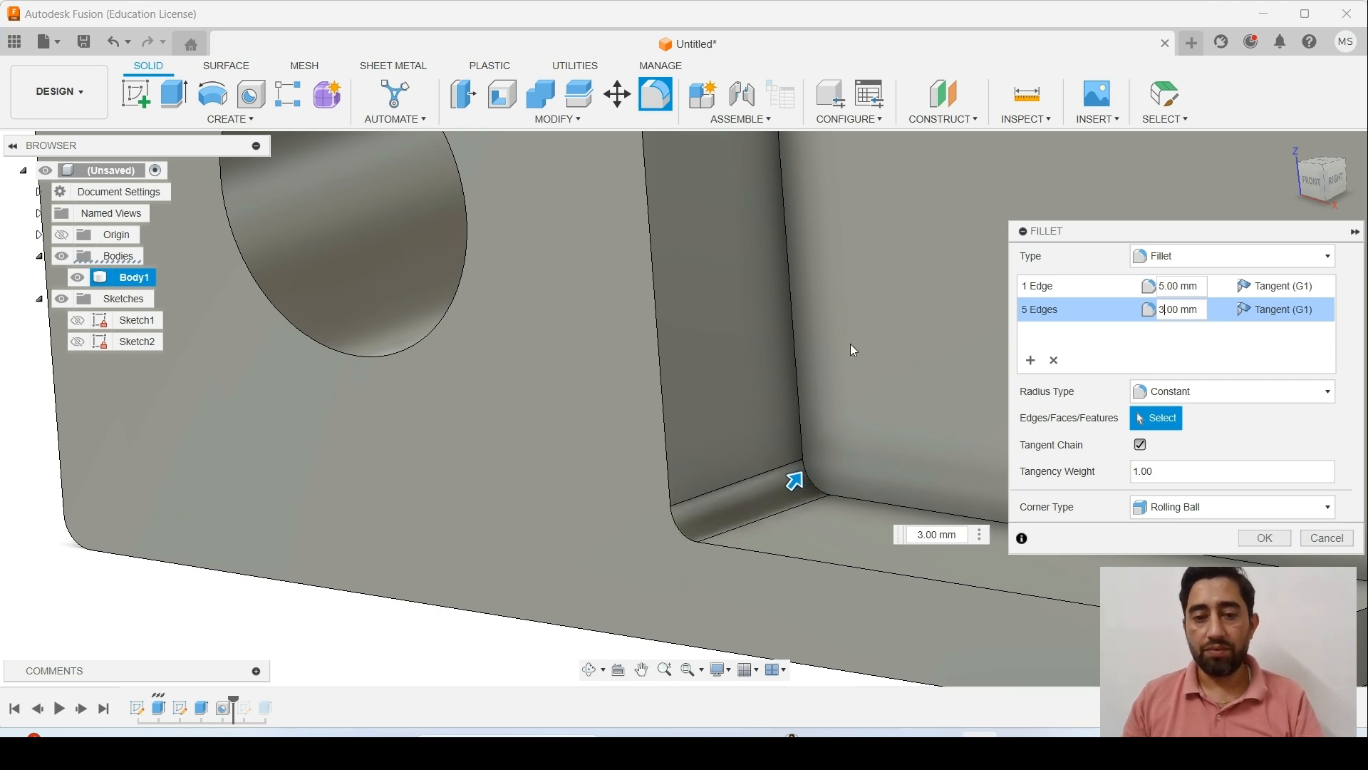
pyautogui.scroll(-6, 823, 351)
pyautogui.moveTo(822, 365); pyautogui.dragTo(570, 480, button='middle')
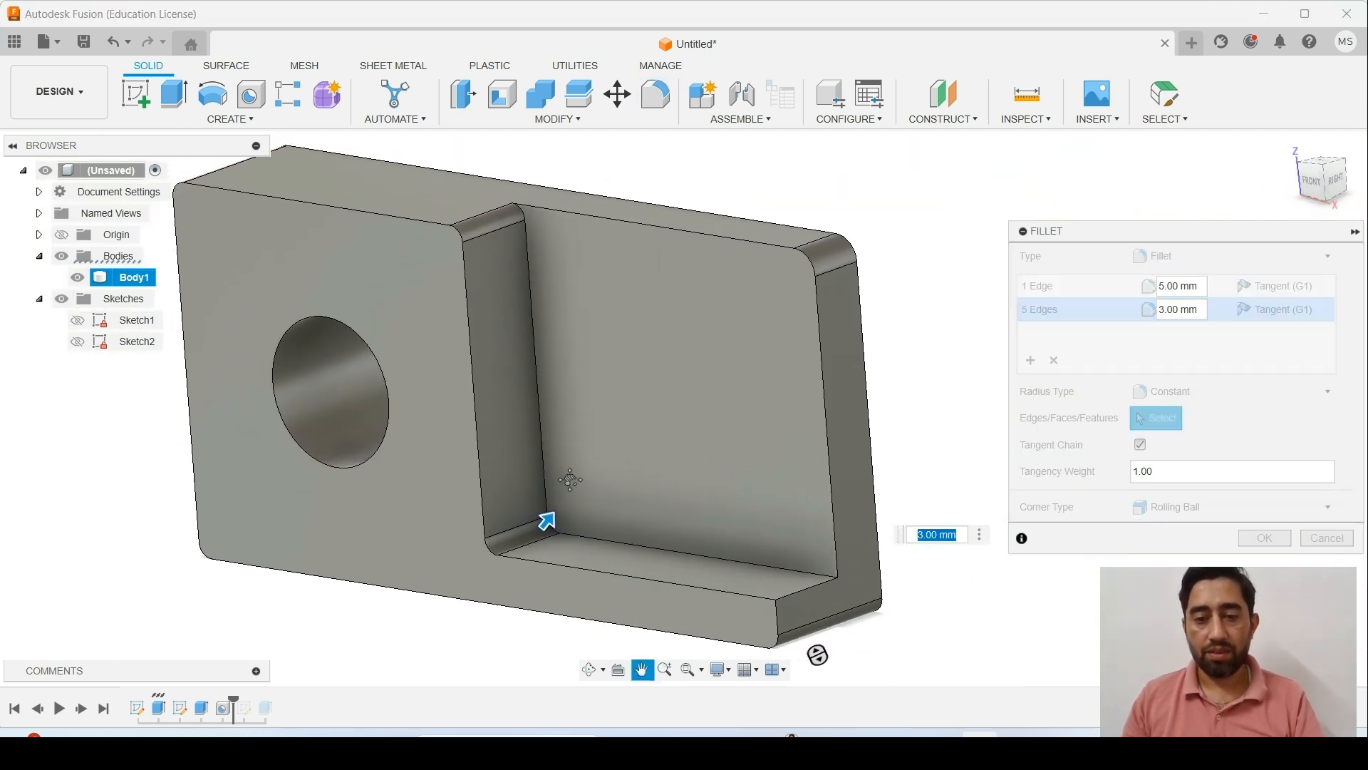
pyautogui.keyDown('shift'); pyautogui.moveTo(657, 406); pyautogui.dragTo(747, 382, button='middle'); pyautogui.keyUp('shift')
pyautogui.moveTo(848, 673)
pyautogui.keyDown('shift'); pyautogui.mouseDown(button='middle')
pyautogui.moveTo(931, 553)
pyautogui.moveTo(971, 559)
pyautogui.moveTo(889, 559)
pyautogui.moveTo(878, 659)
pyautogui.moveTo(941, 571)
pyautogui.moveTo(834, 627)
pyautogui.moveTo(819, 662)
pyautogui.moveTo(849, 650)
pyautogui.moveTo(874, 595)
pyautogui.moveTo(852, 677)
pyautogui.mouseUp(button='middle'); pyautogui.keyUp('shift')
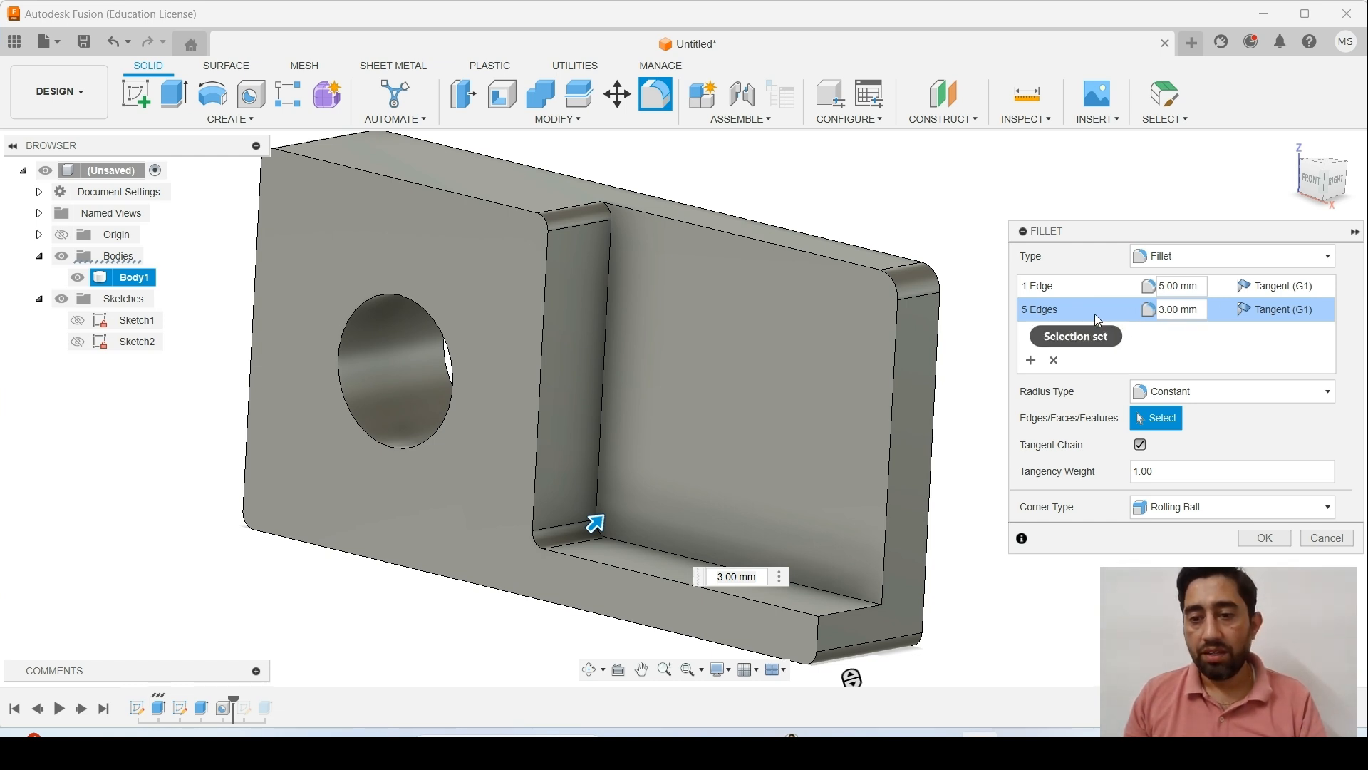
# - Remove both selection sets from the fillet
pyautogui.click(1054, 360)
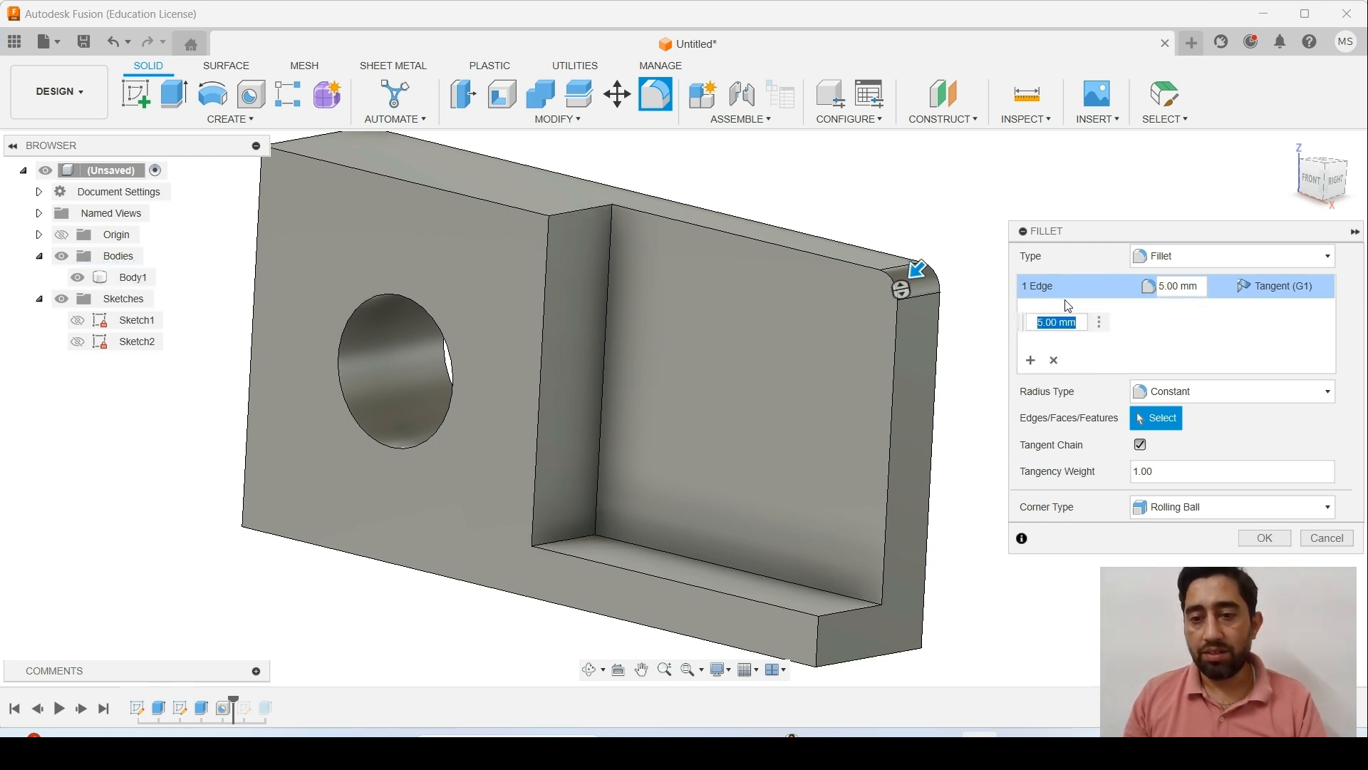
pyautogui.click(1178, 335)
pyautogui.click(1054, 360)
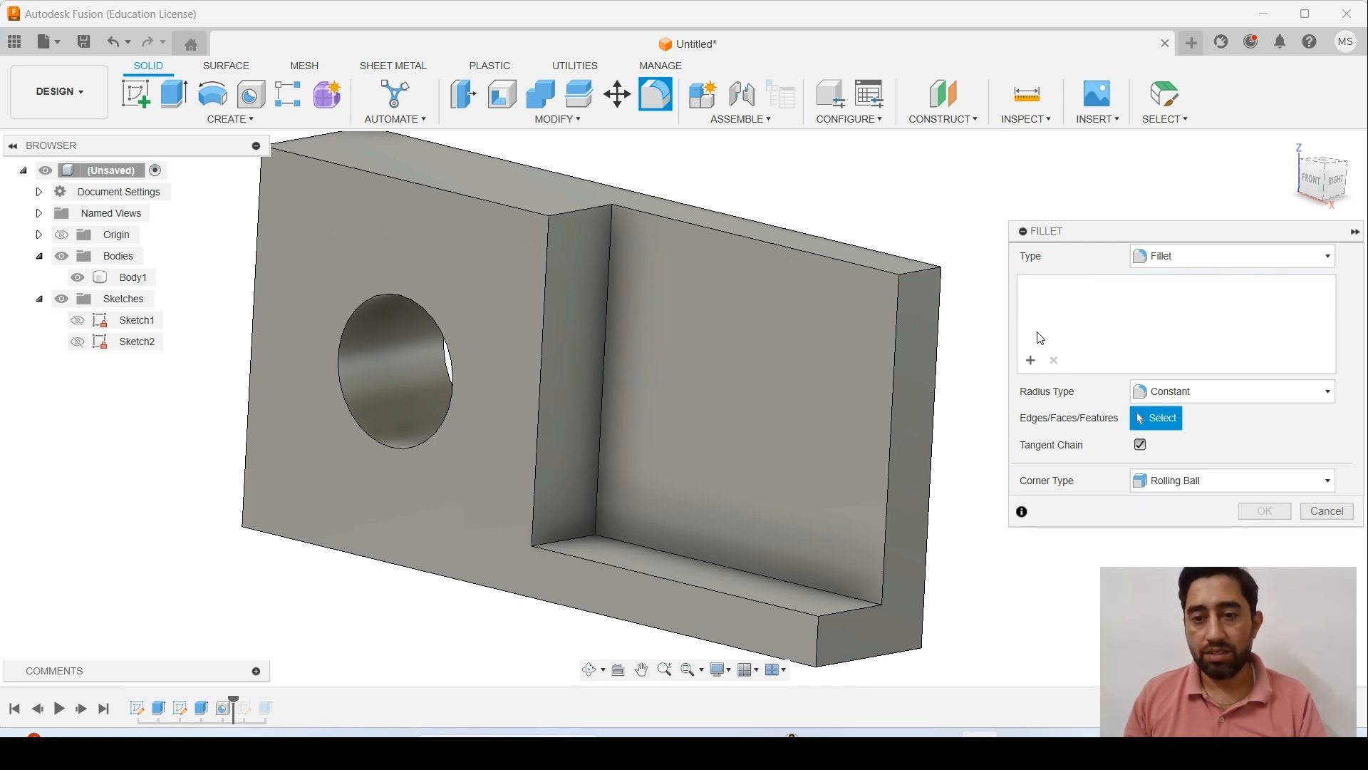
# - Fillet the block's four outer corner edges with a 5 mm radius and apply the feature
pyautogui.click(925, 275)
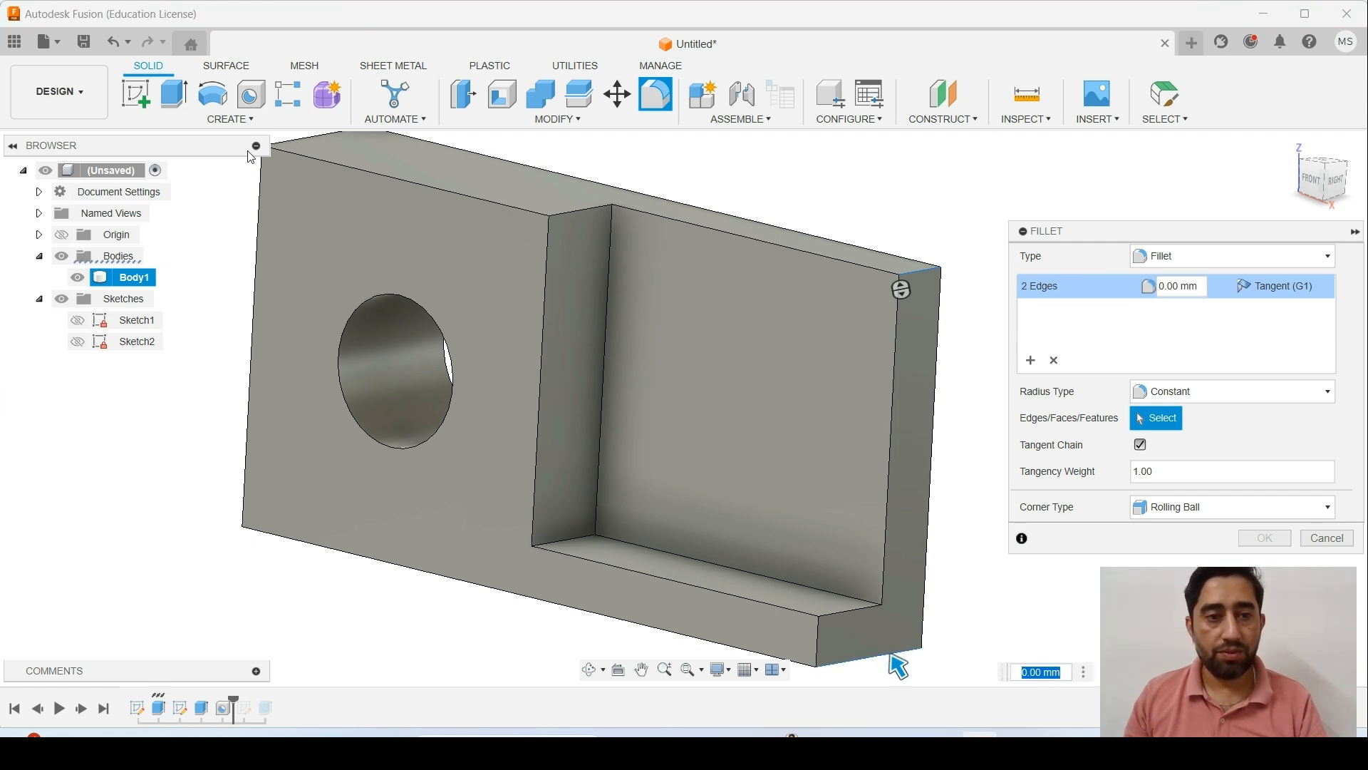
pyautogui.click(298, 139)
pyautogui.moveTo(180, 513)
pyautogui.keyDown('shift'); pyautogui.mouseDown(button='middle')
pyautogui.moveTo(221, 511)
pyautogui.moveTo(187, 521)
pyautogui.mouseUp(button='middle'); pyautogui.keyUp('shift')
pyautogui.click(186, 521)
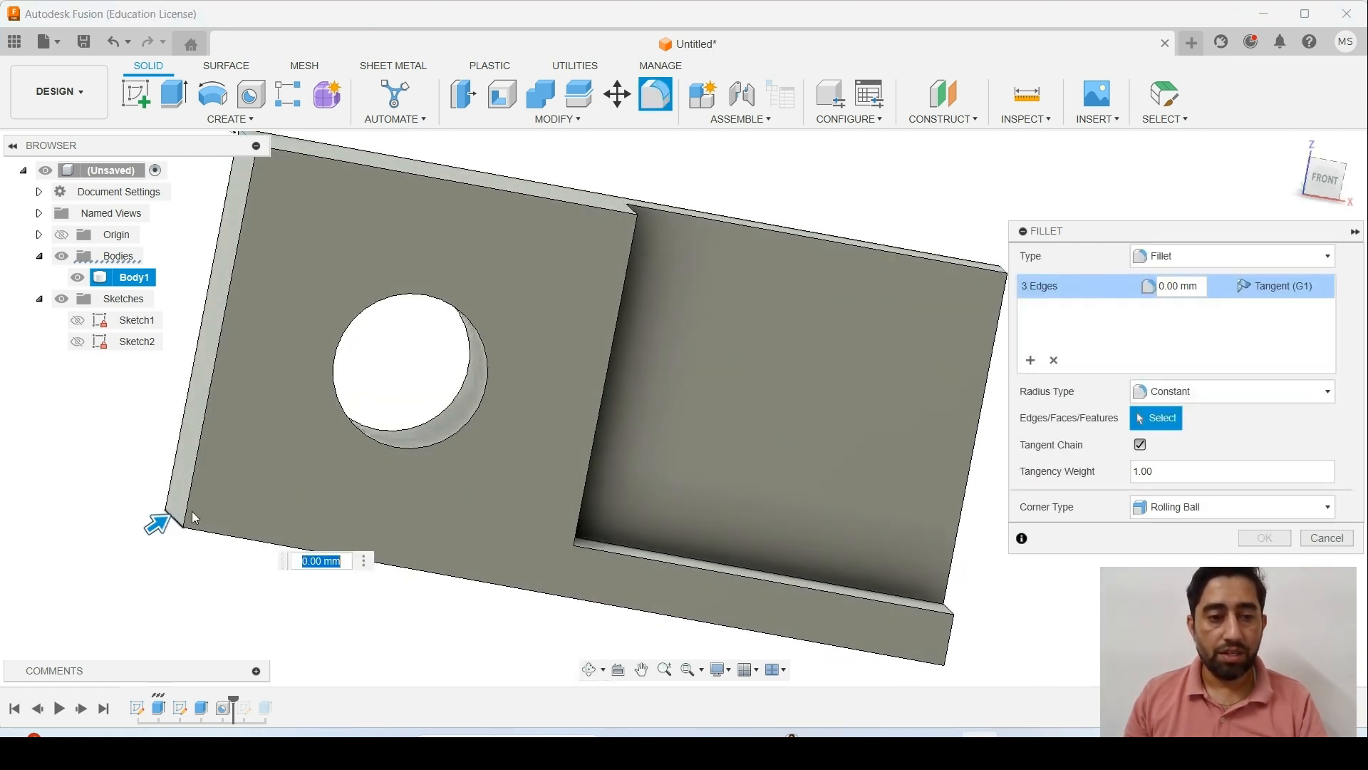
pyautogui.click(1157, 291)
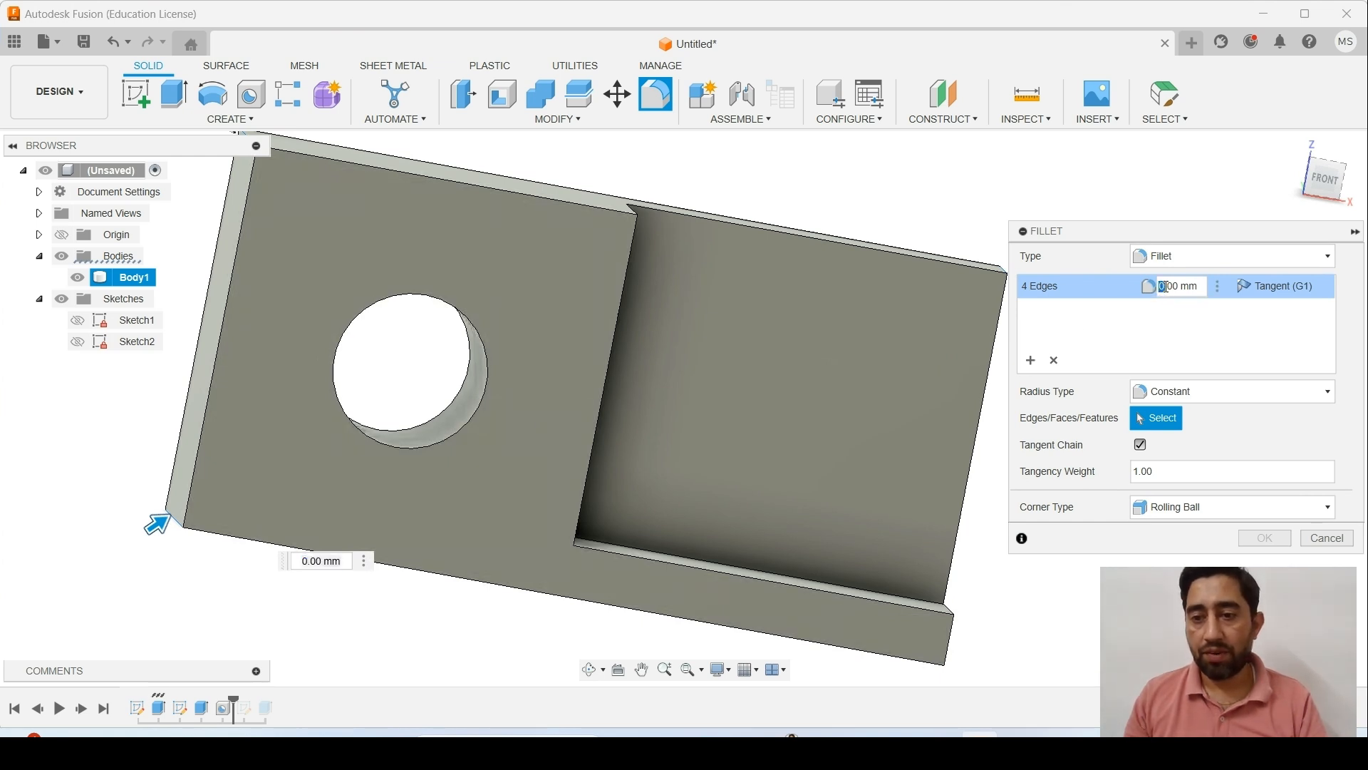
pyautogui.press('Return')
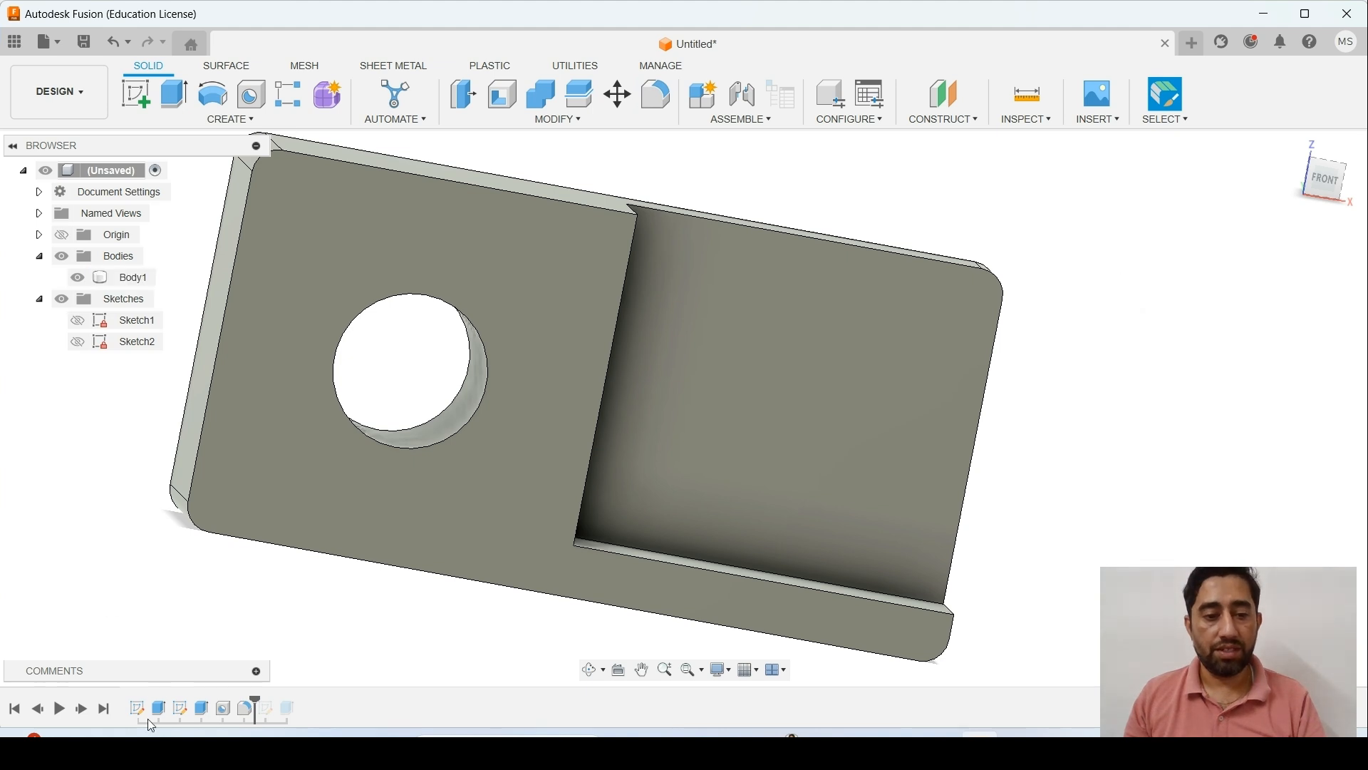
# - Edit the fillet and start a second selection set with the cut-out's upper and vertical inner edges and the front face's top edge
pyautogui.rightClick(253, 709)
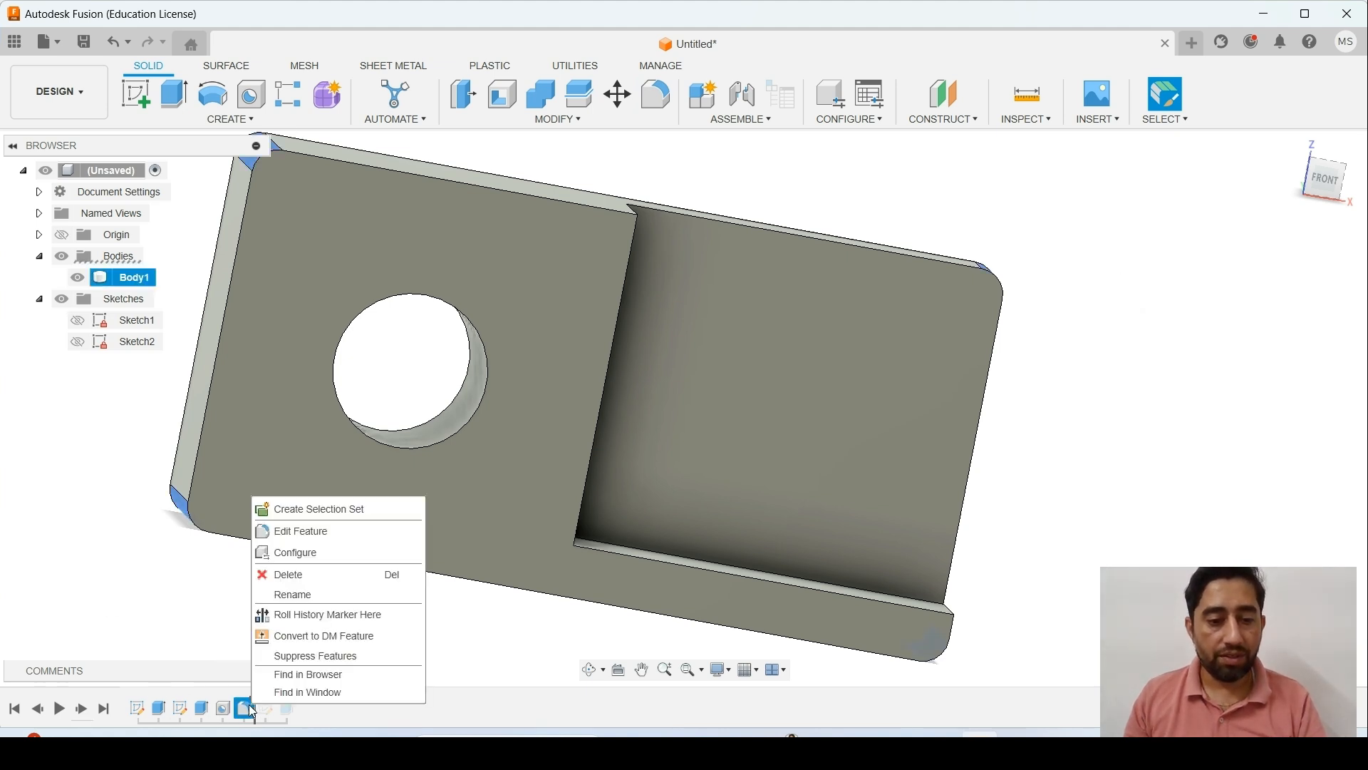
pyautogui.click(300, 533)
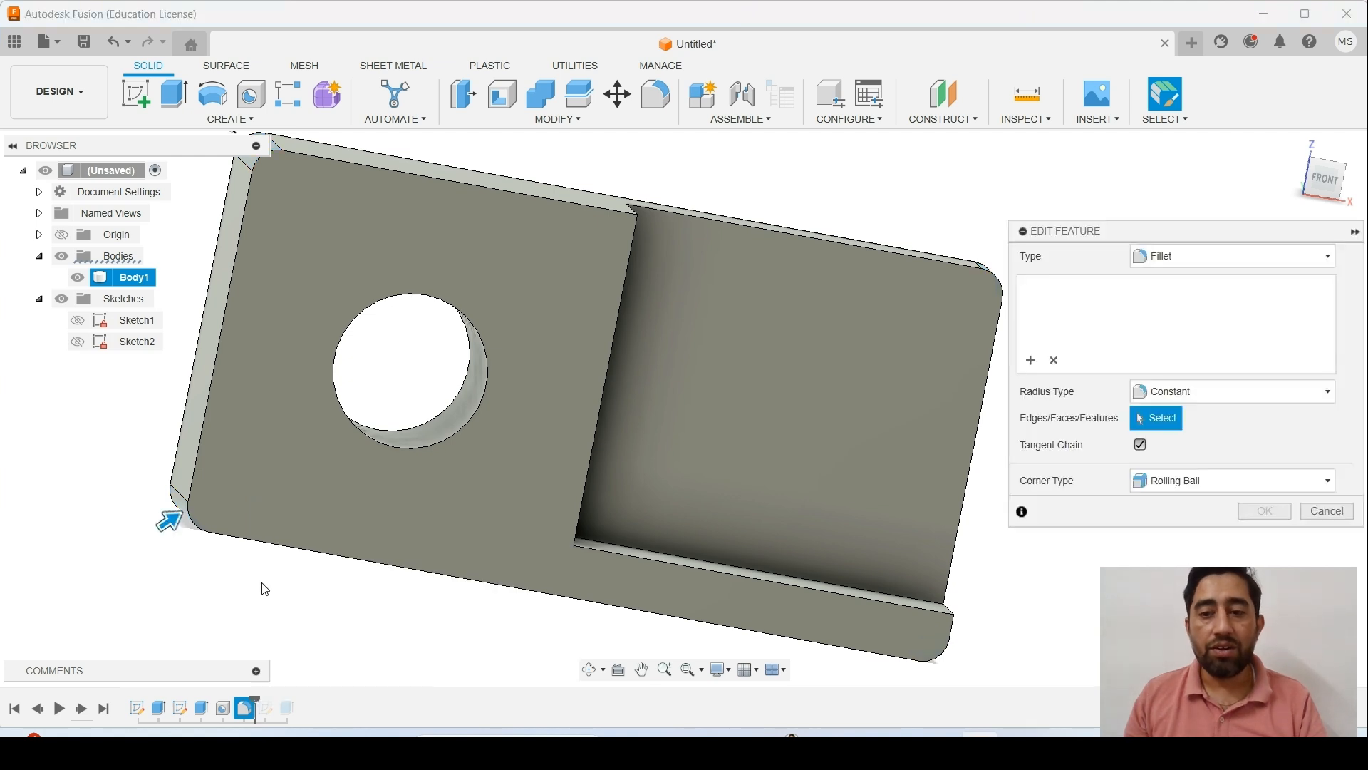
pyautogui.click(1030, 359)
pyautogui.keyDown('shift'); pyautogui.moveTo(909, 353); pyautogui.dragTo(767, 350, button='middle'); pyautogui.keyUp('shift')
pyautogui.click(558, 215)
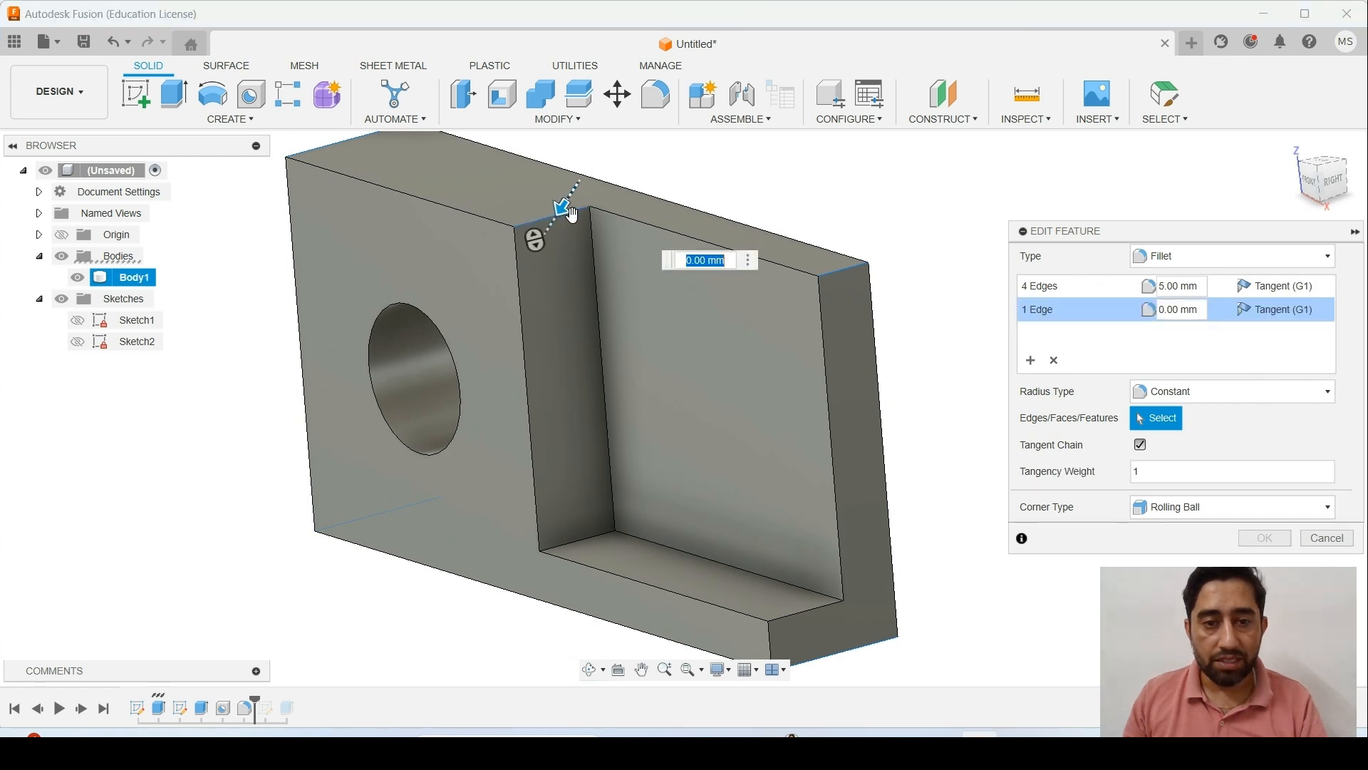
pyautogui.click(520, 302)
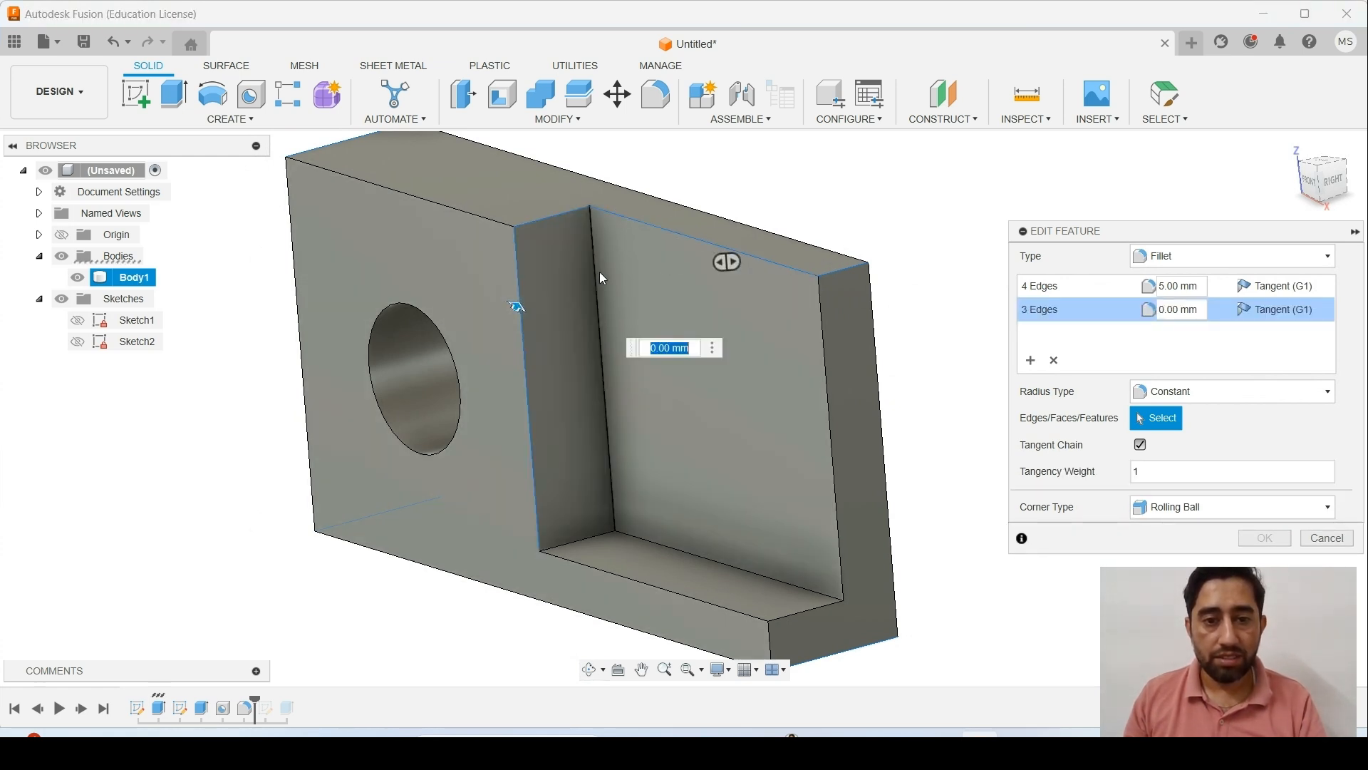
pyautogui.click(594, 264)
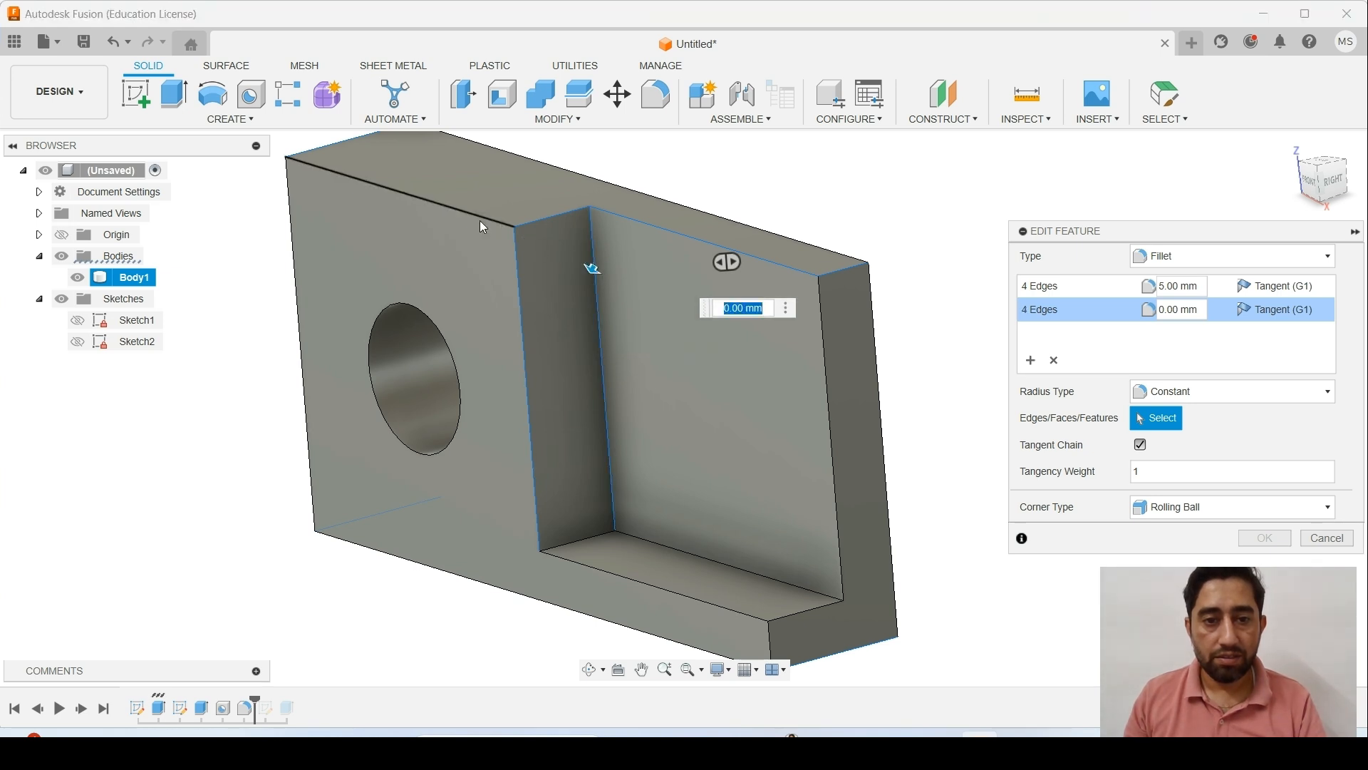
pyautogui.click(474, 215)
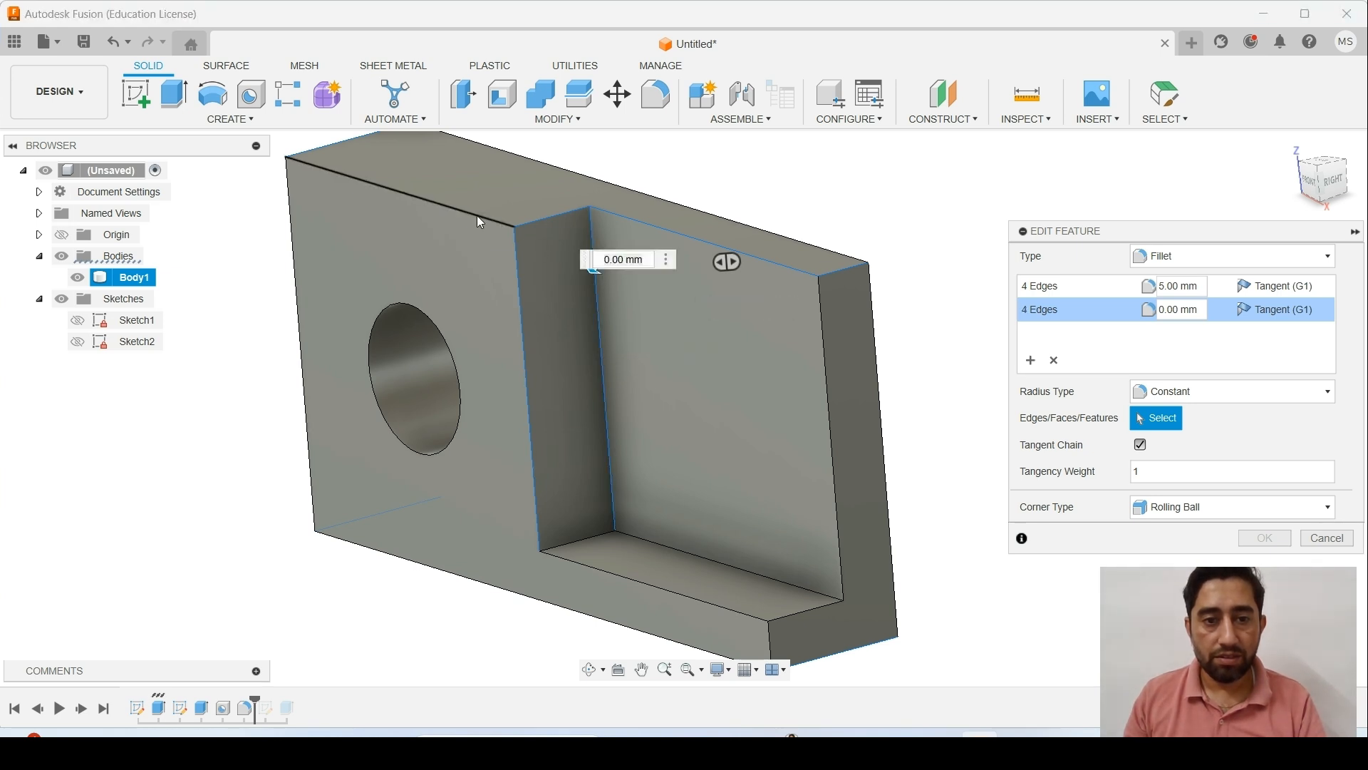
# - Add the cut-out's bottom edges, its outer end edges and the front face's far vertical edge to the second selection set
pyautogui.click(721, 562)
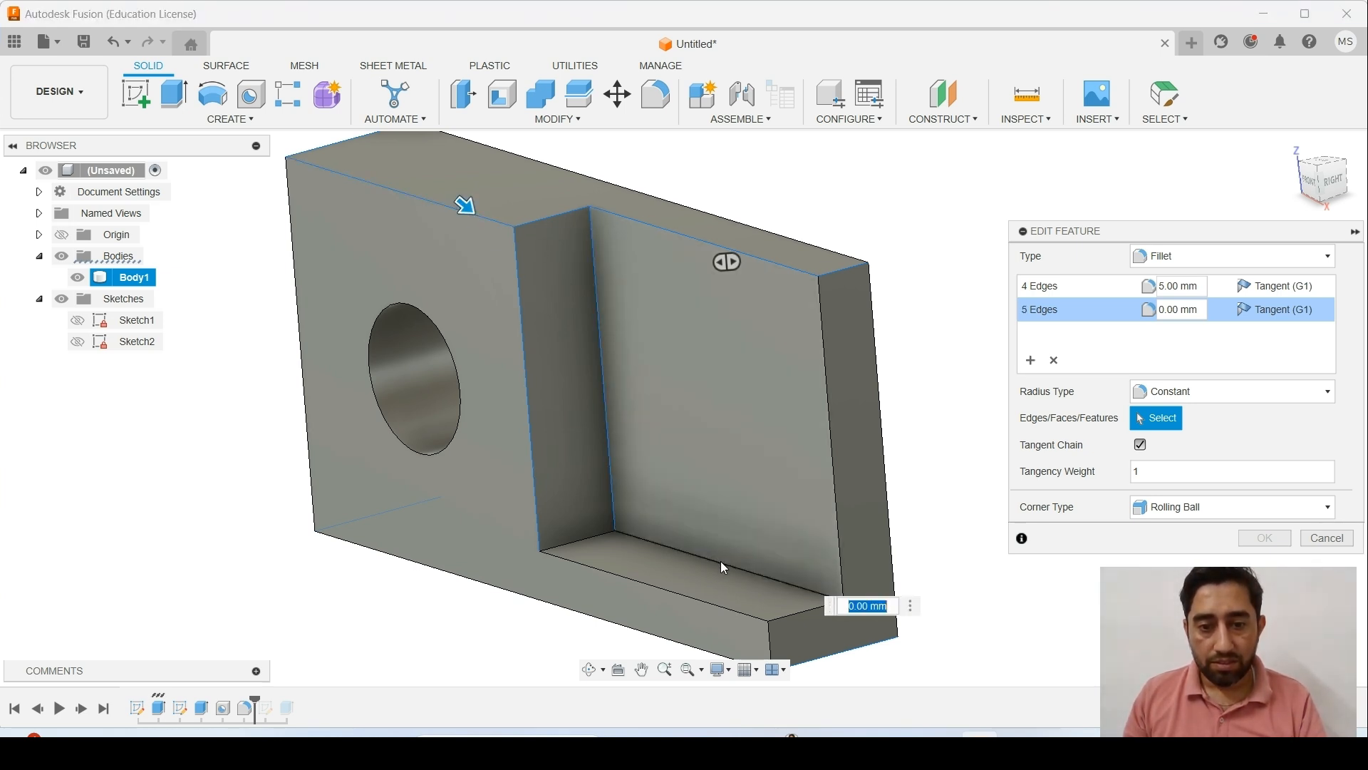
pyautogui.click(811, 610)
pyautogui.click(742, 613)
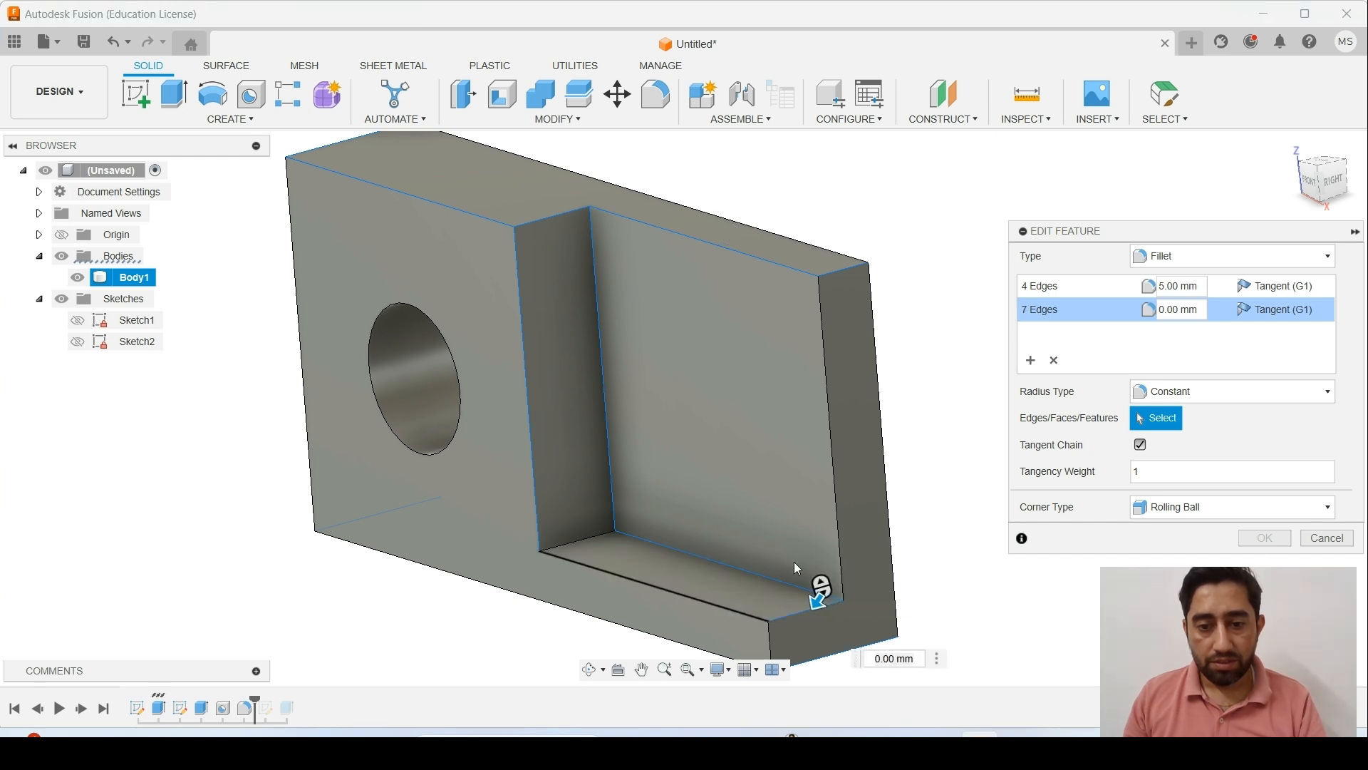
pyautogui.click(828, 422)
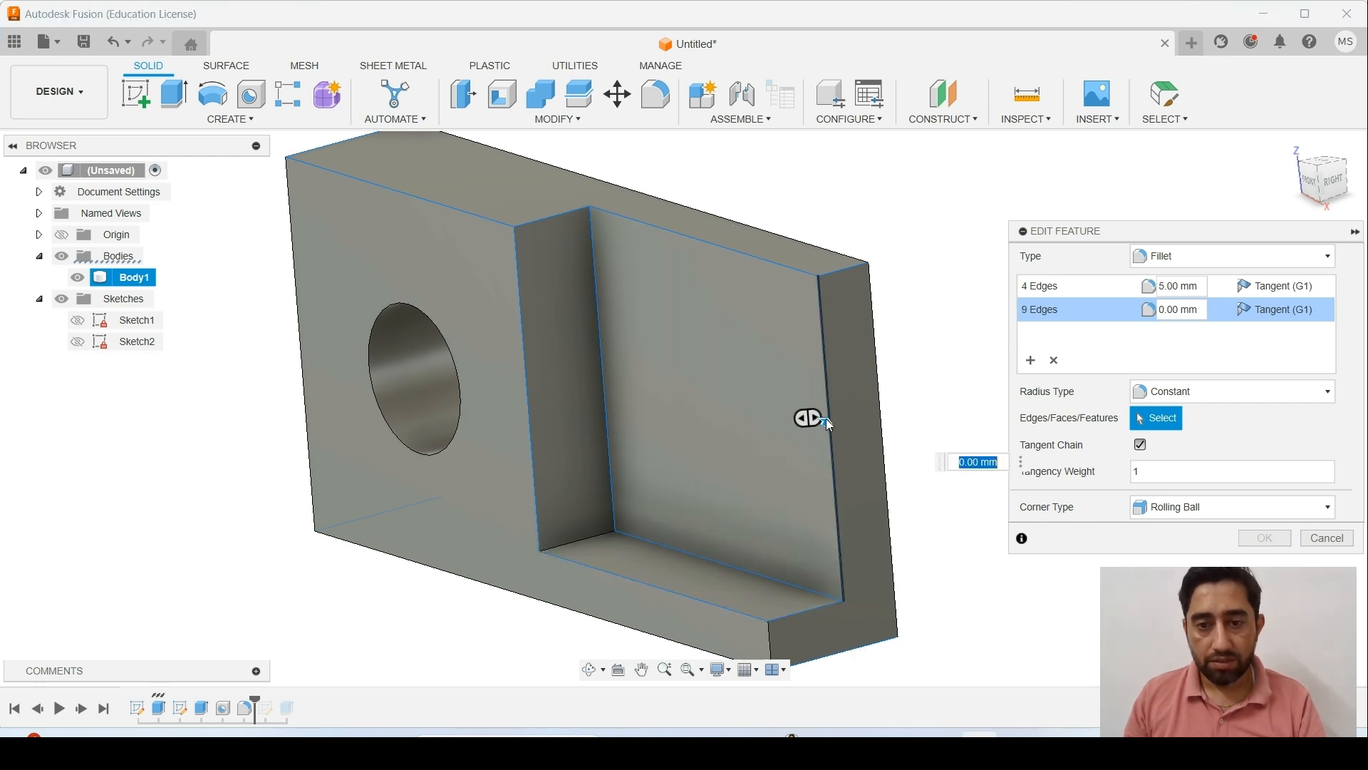
pyautogui.click(767, 640)
pyautogui.click(287, 289)
# - Add the block's rear top edge to the second selection set and set that set's fillet radius to 3 mm
pyautogui.keyDown('shift'); pyautogui.moveTo(808, 418); pyautogui.dragTo(851, 413, button='middle'); pyautogui.keyUp('shift')
pyautogui.keyDown('shift'); pyautogui.moveTo(127, 320); pyautogui.dragTo(165, 462, button='middle'); pyautogui.keyUp('shift')
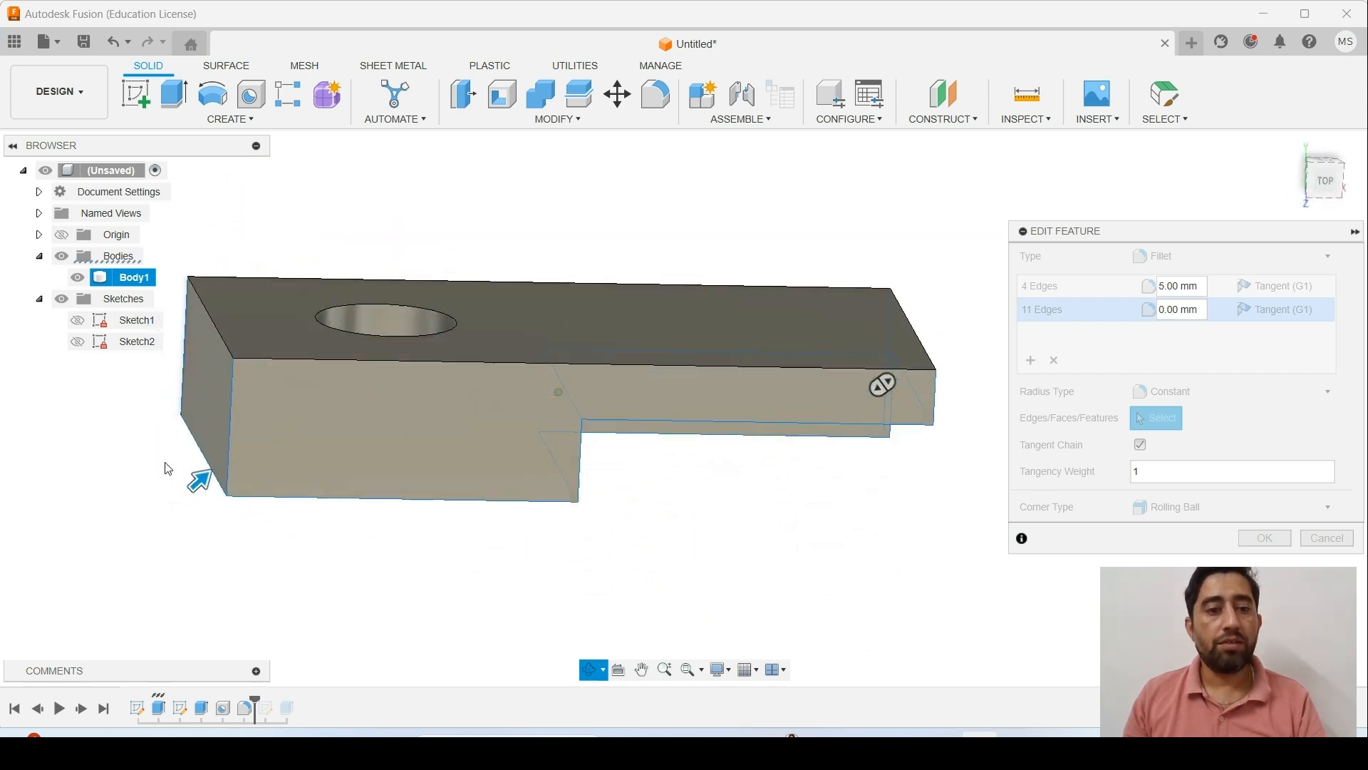
pyautogui.click(469, 360)
pyautogui.keyDown('shift'); pyautogui.moveTo(470, 382); pyautogui.dragTo(398, 345, button='middle'); pyautogui.keyUp('shift')
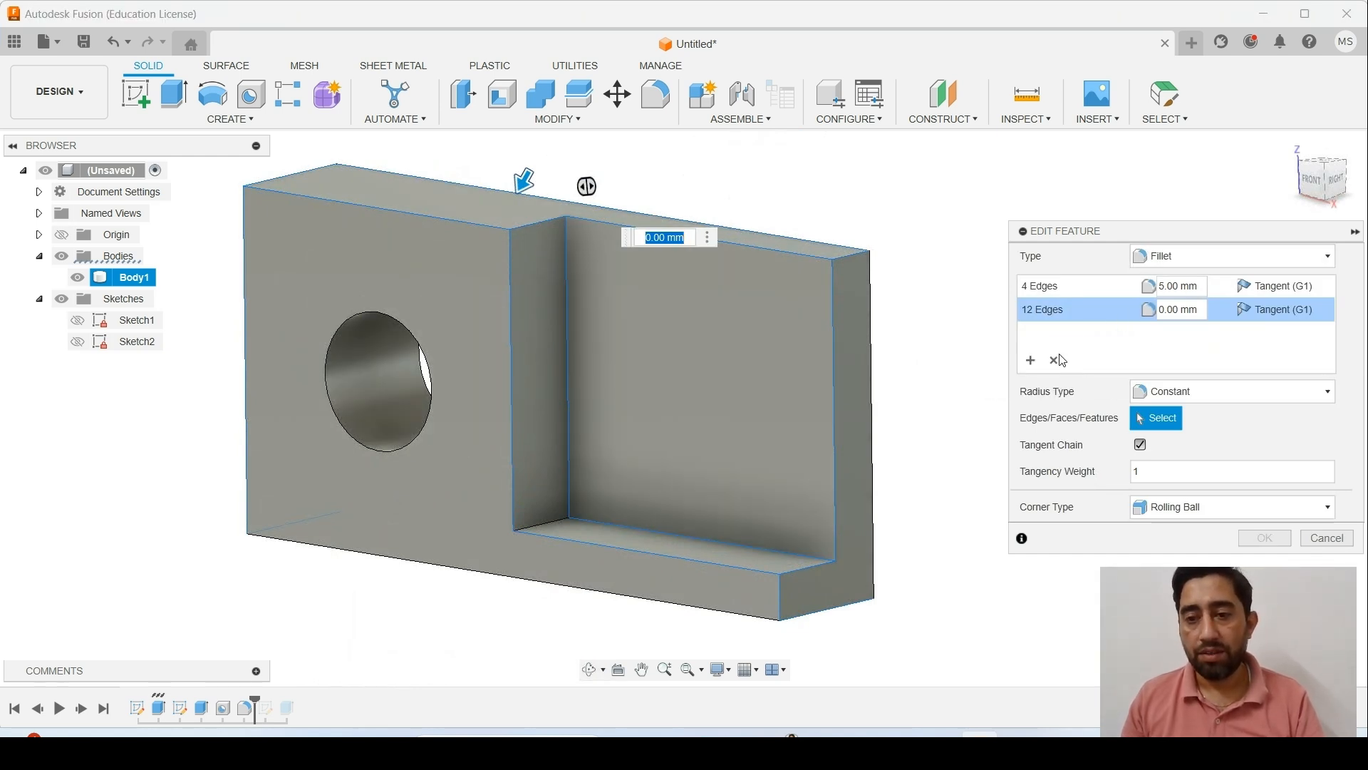
pyautogui.click(1156, 312)
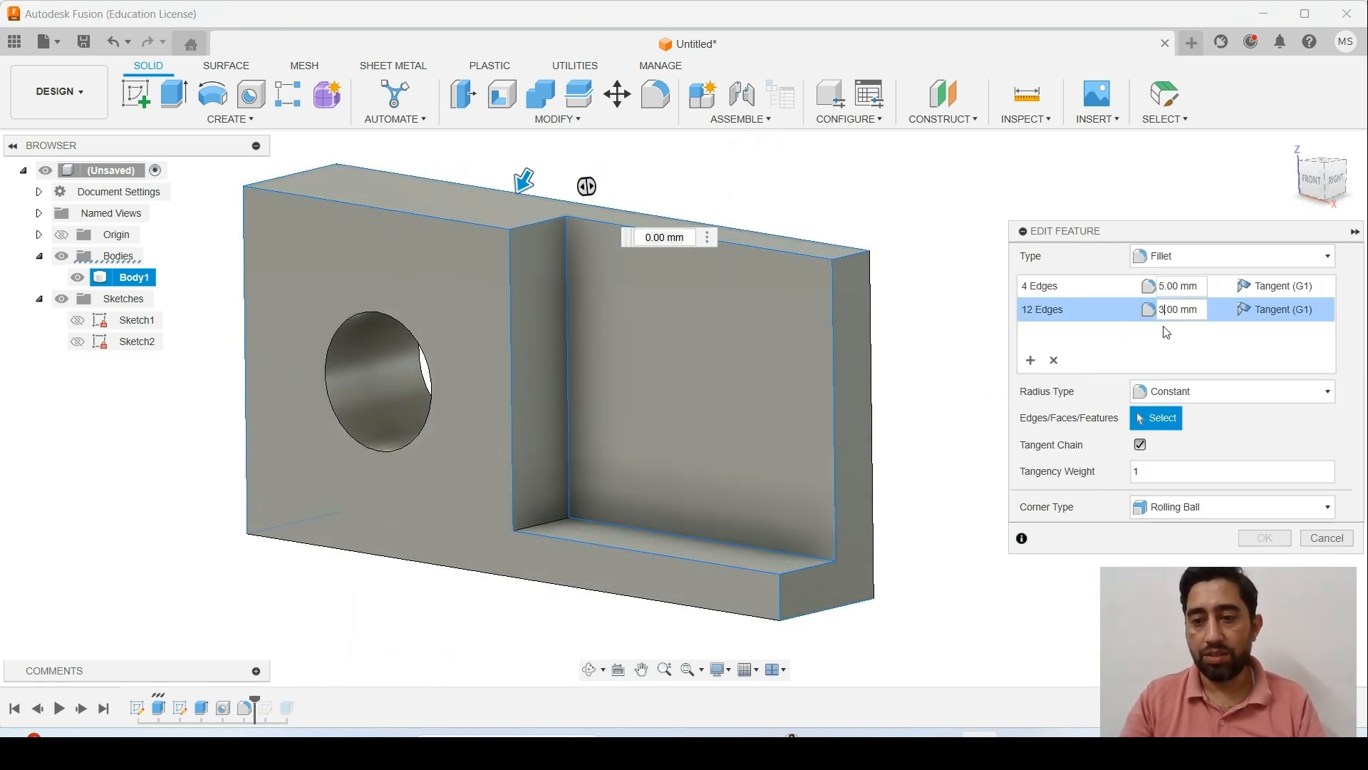
pyautogui.click(394, 316)
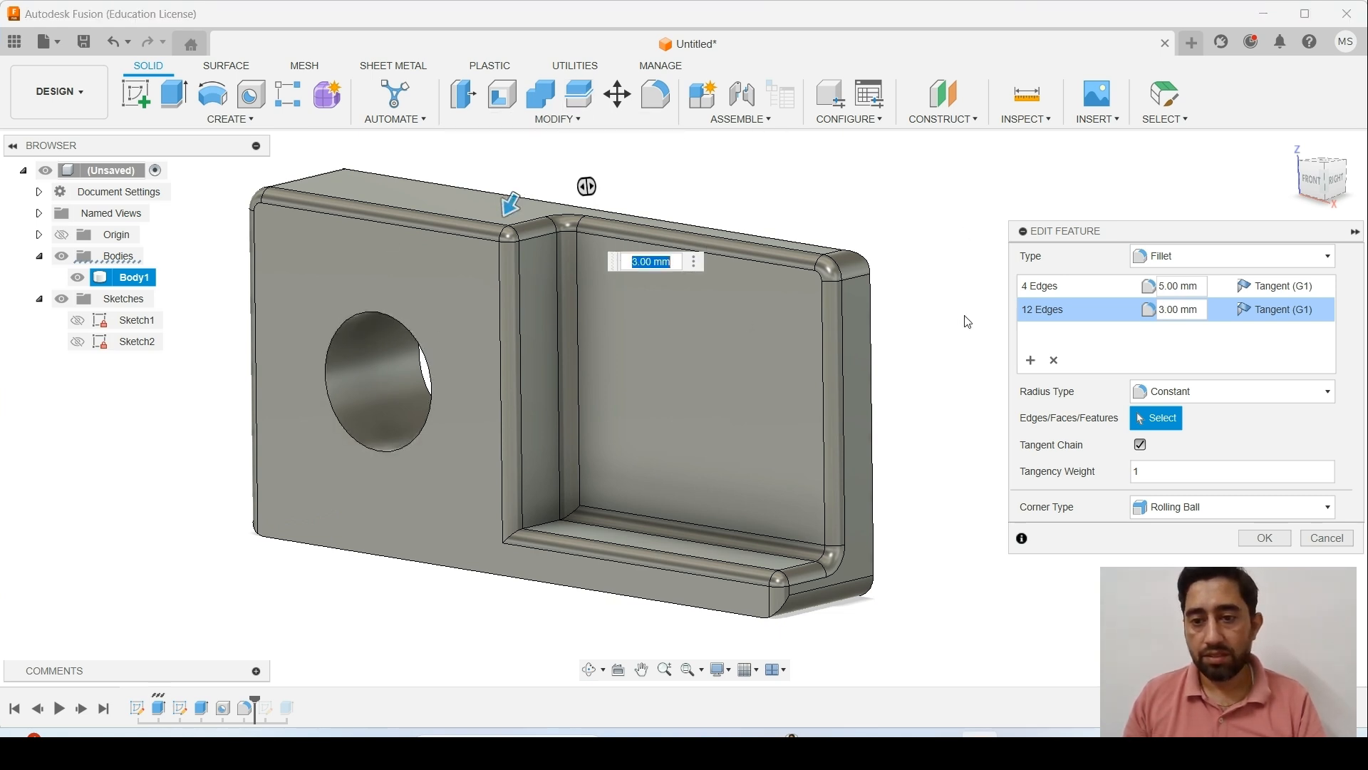
# - Create a third selection set from the through hole's front and rear circular edges with a 2 mm fillet radius
pyautogui.click(1031, 358)
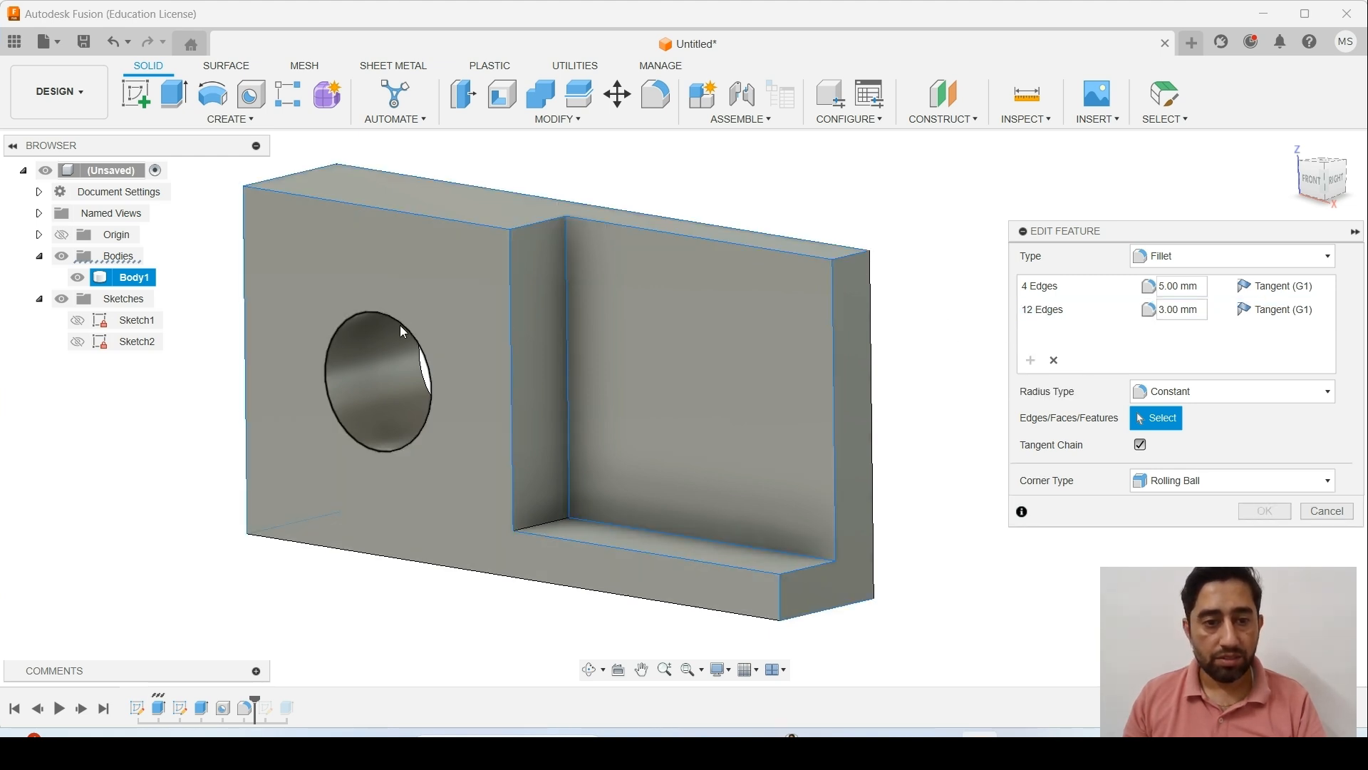
pyautogui.click(403, 331)
pyautogui.keyDown('shift'); pyautogui.moveTo(403, 331); pyautogui.dragTo(754, 253, button='middle'); pyautogui.keyUp('shift')
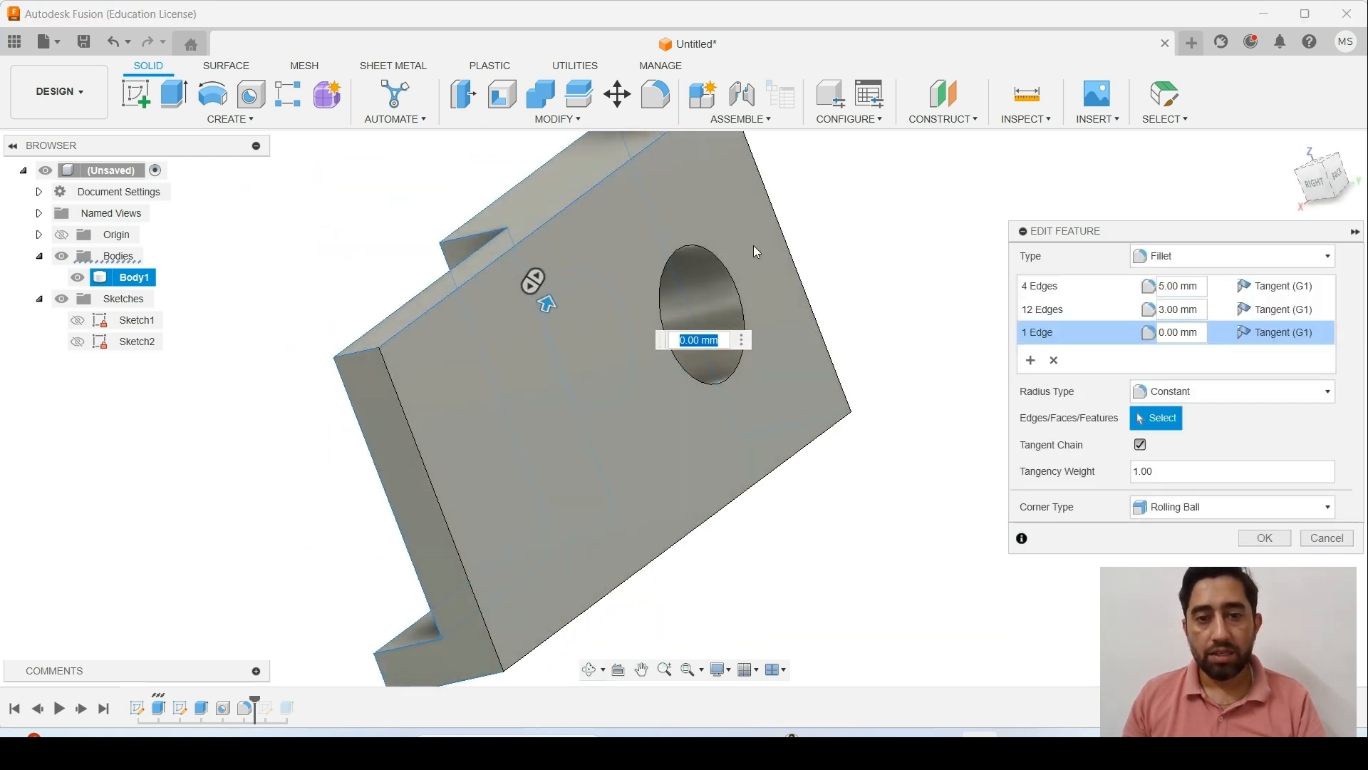
pyautogui.click(706, 249)
pyautogui.click(1158, 331)
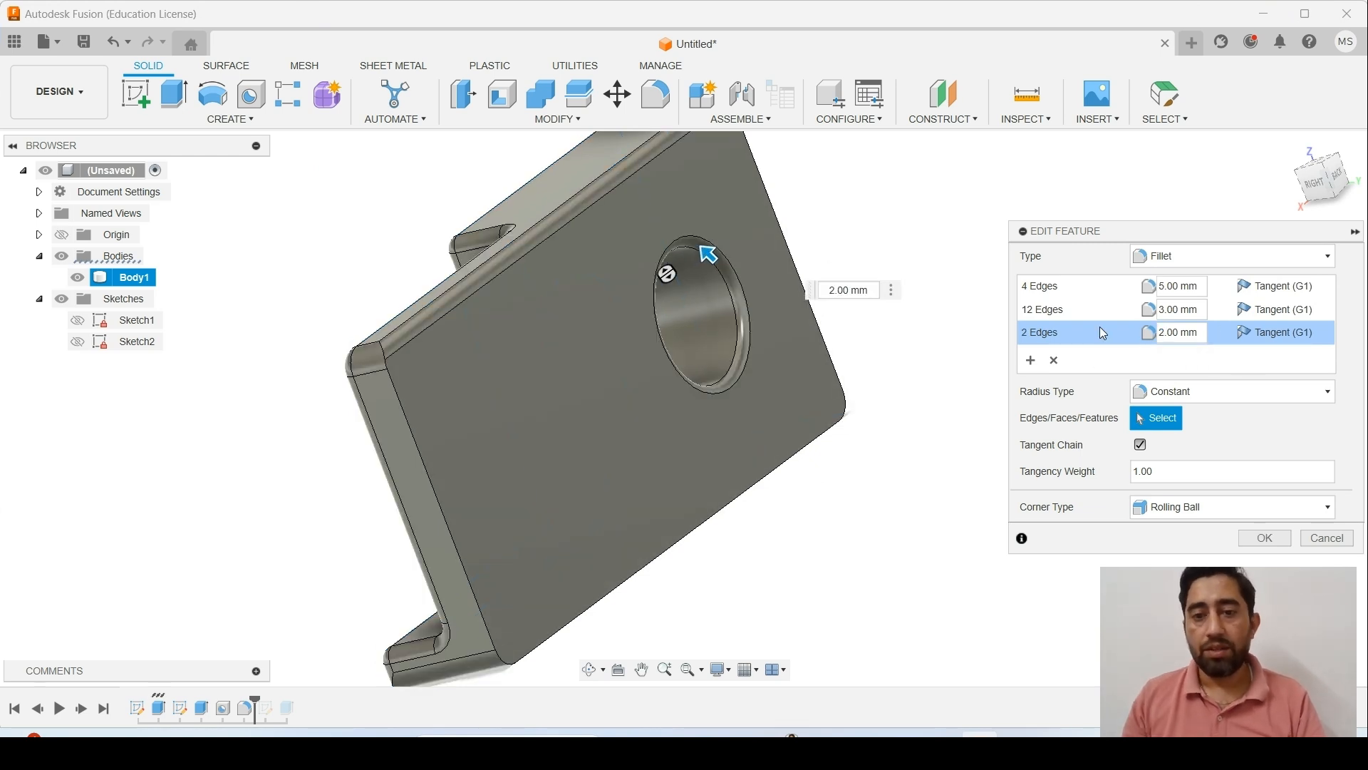
# - Set the fillet radius of the two hole edges to 1 mm
pyautogui.scroll(-2, 643, 366)
pyautogui.keyDown('shift'); pyautogui.moveTo(581, 370); pyautogui.dragTo(741, 270, button='middle'); pyautogui.keyUp('shift')
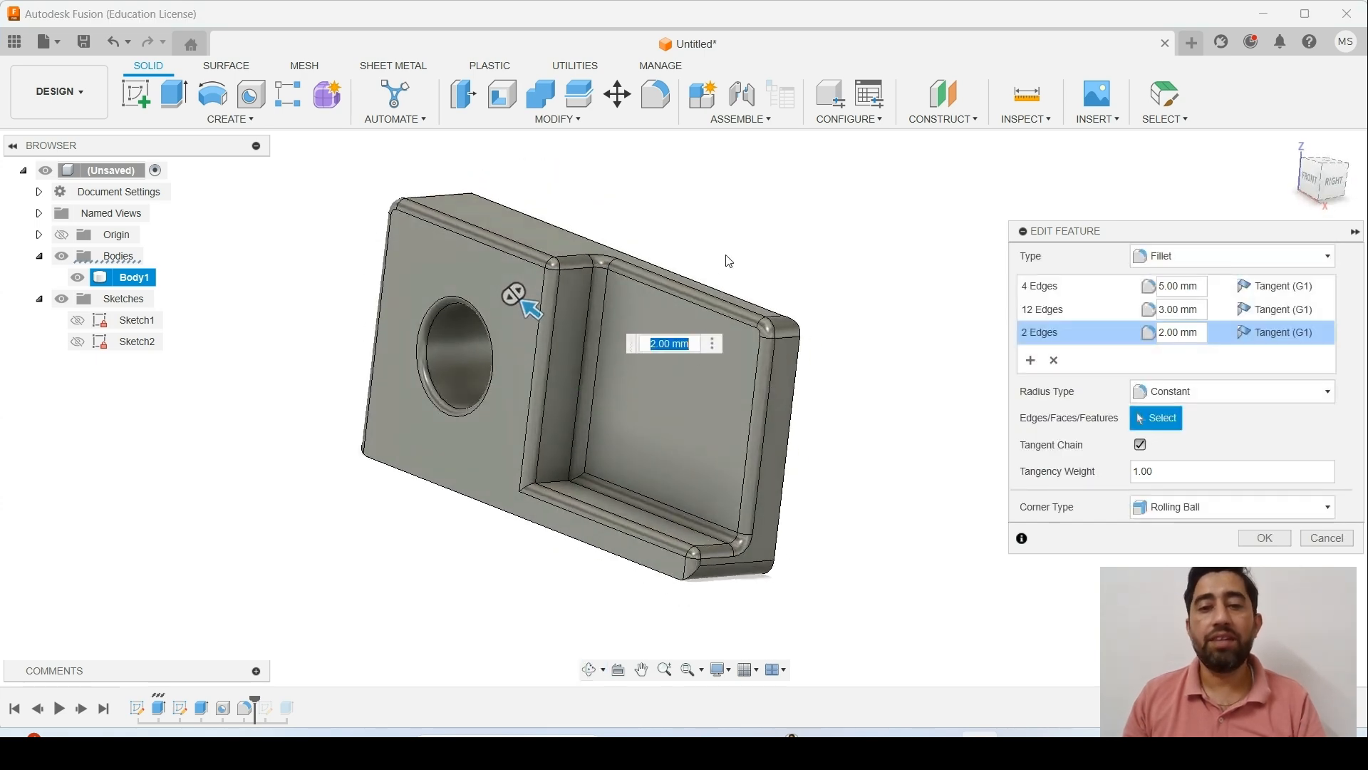
pyautogui.keyDown('shift'); pyautogui.moveTo(314, 378); pyautogui.dragTo(284, 437, button='middle'); pyautogui.keyUp('shift')
pyautogui.click(1174, 332)
pyautogui.press('BackSpace')
pyautogui.write('1')
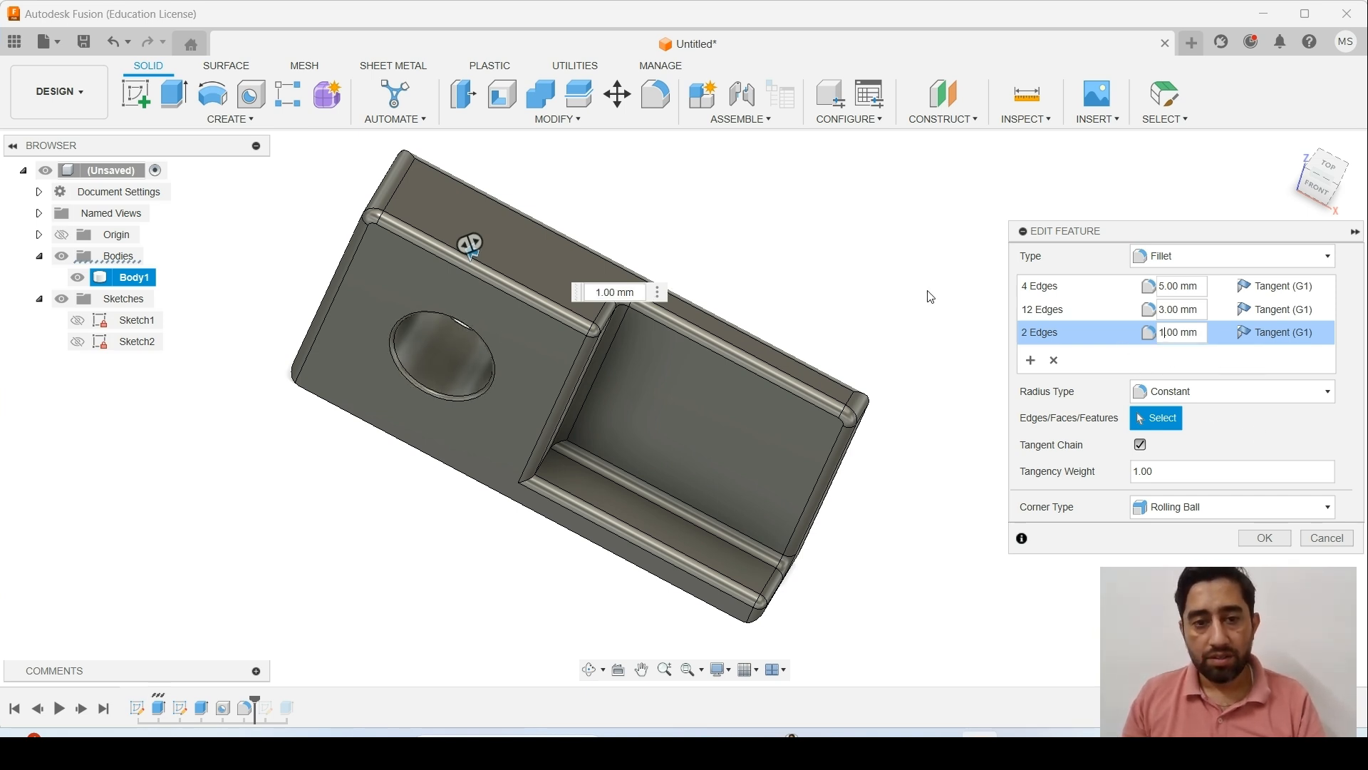
# - Set the fillet radius of the 12-edge selection set to 2 mm
pyautogui.click(1166, 310)
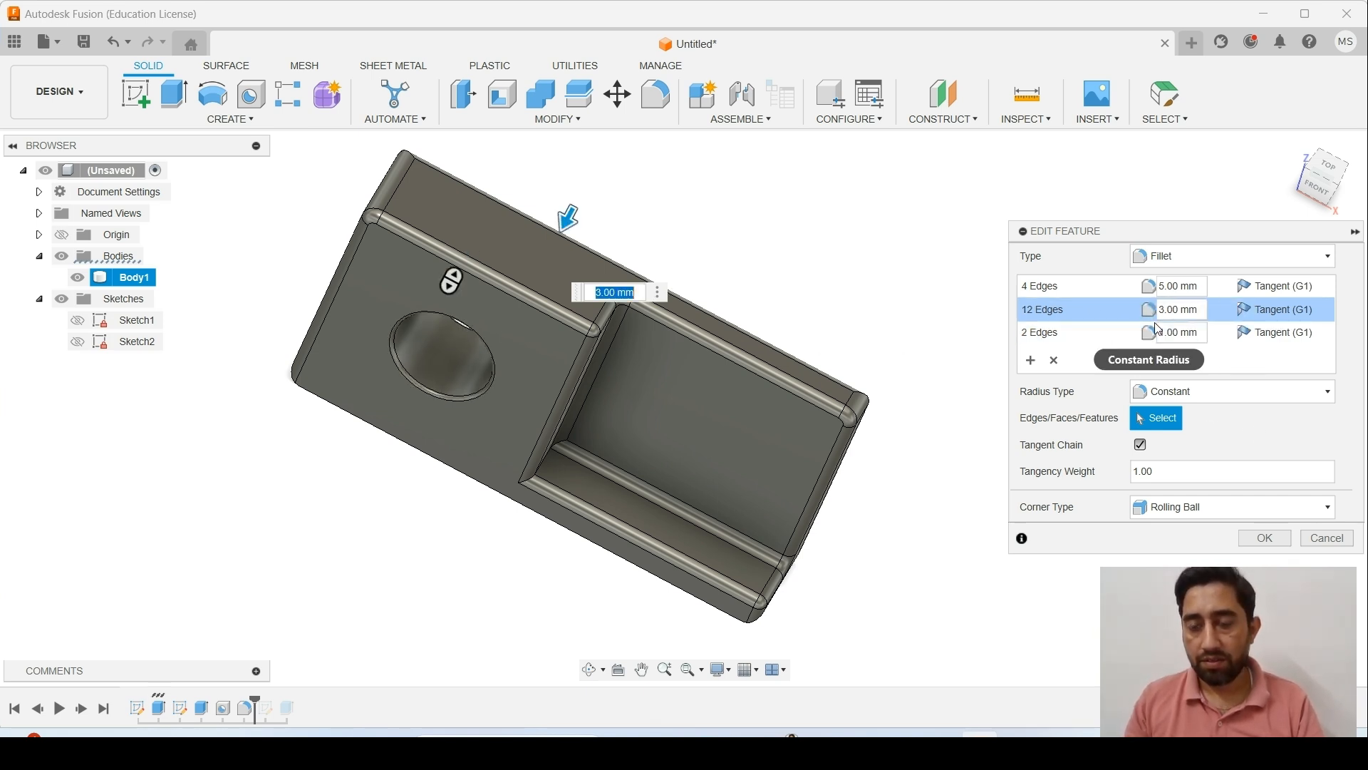
pyautogui.press('Right')
pyautogui.hotkey('shift', 'Left')
pyautogui.press('Left')
pyautogui.press('Left')
pyautogui.press('Left')
pyautogui.press('Left')
pyautogui.press('Left')
pyautogui.press('Left')
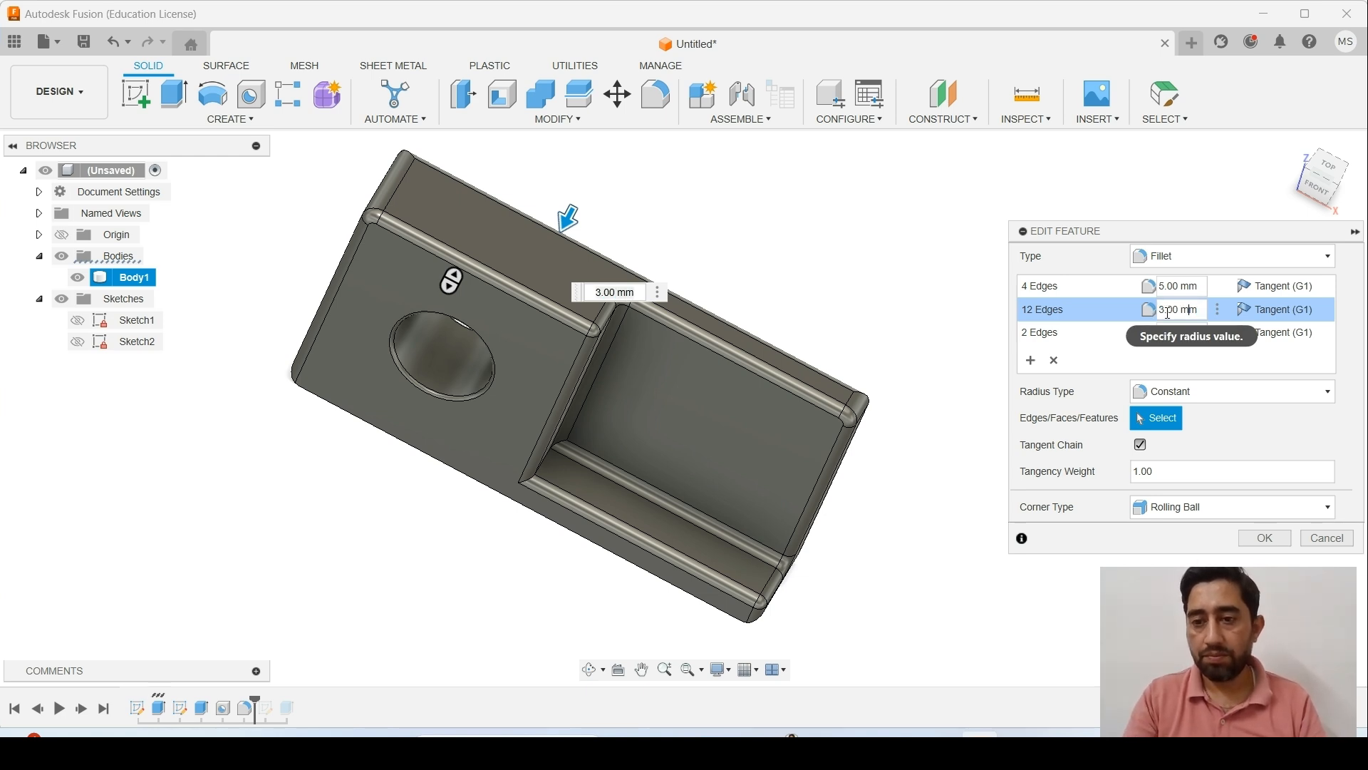
pyautogui.press('BackSpace')
pyautogui.write('2')
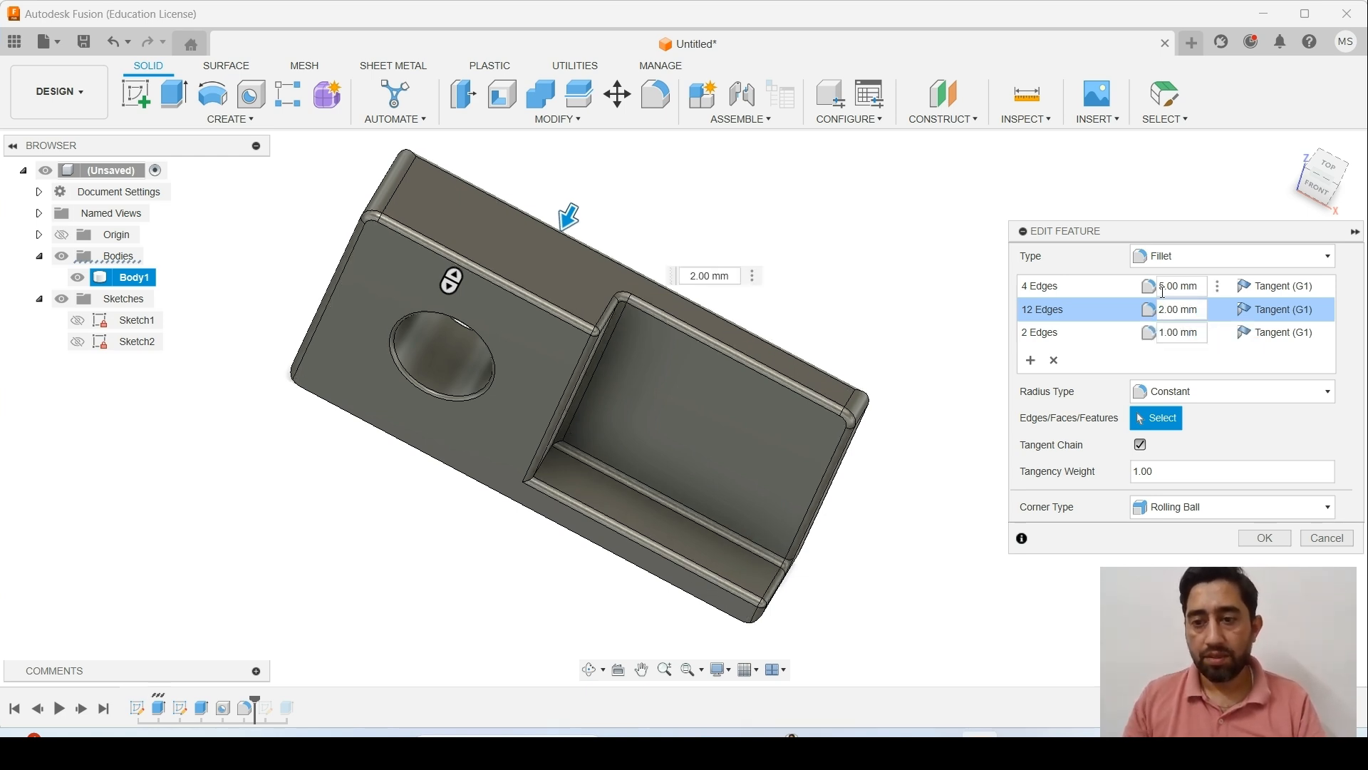
# - Try the Setback corner type on the fillet, compare the cut-out's corners and restore Rolling Ball
pyautogui.click(1169, 287)
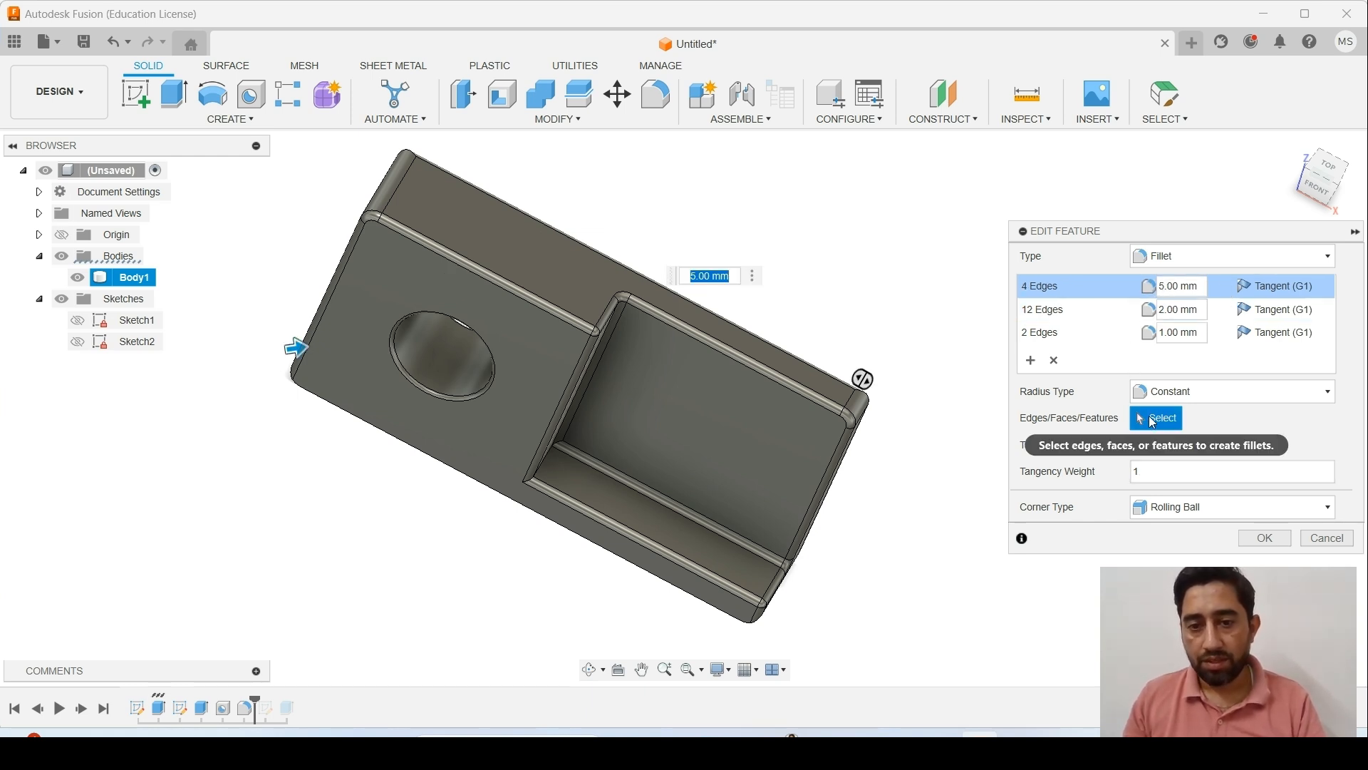
pyautogui.click(1217, 507)
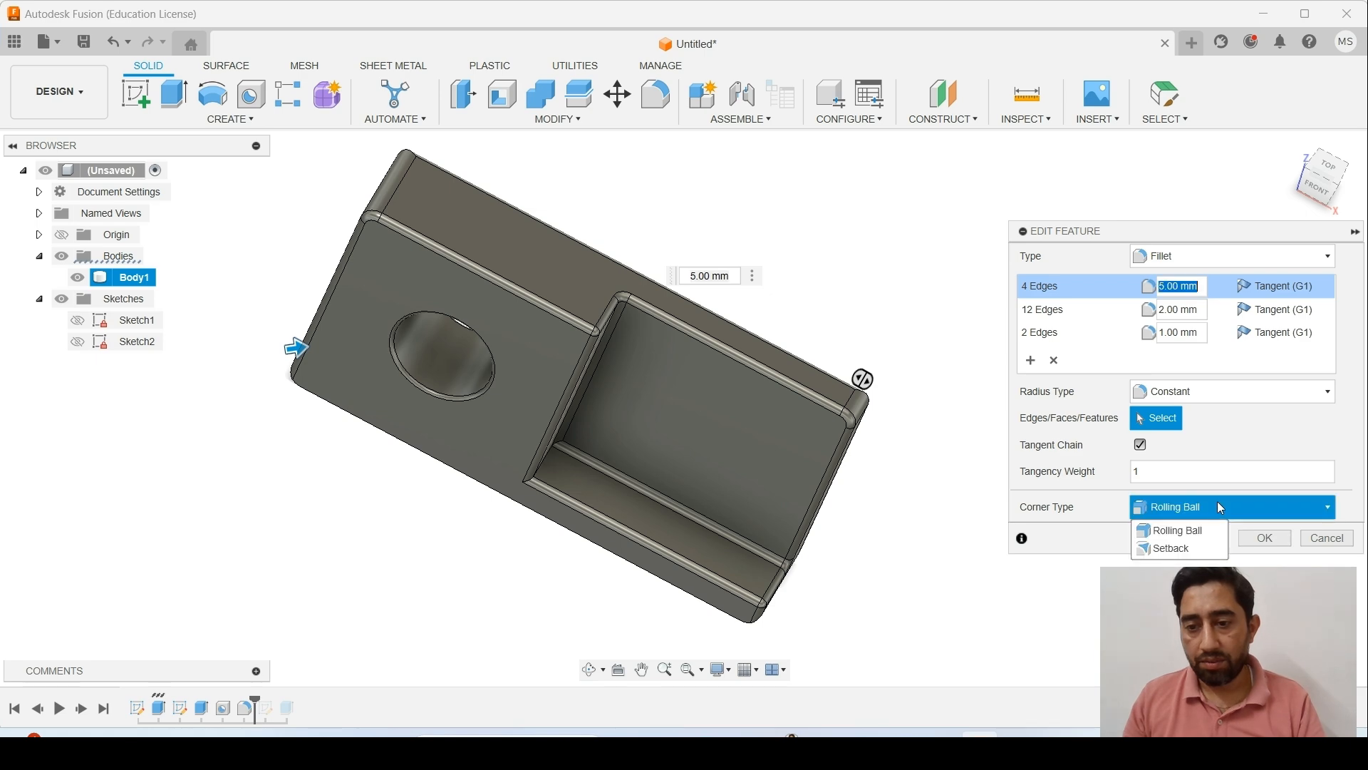
pyautogui.click(1187, 546)
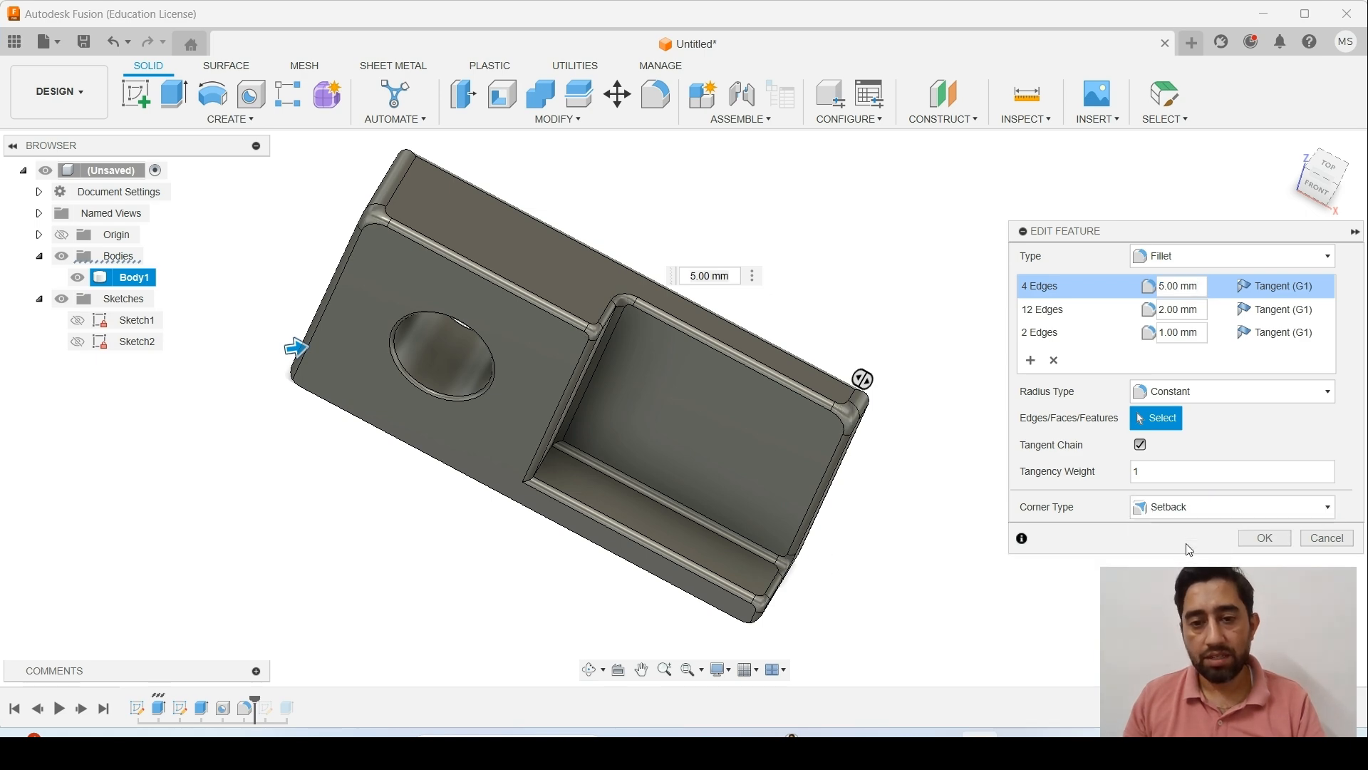
pyautogui.scroll(5, 806, 403)
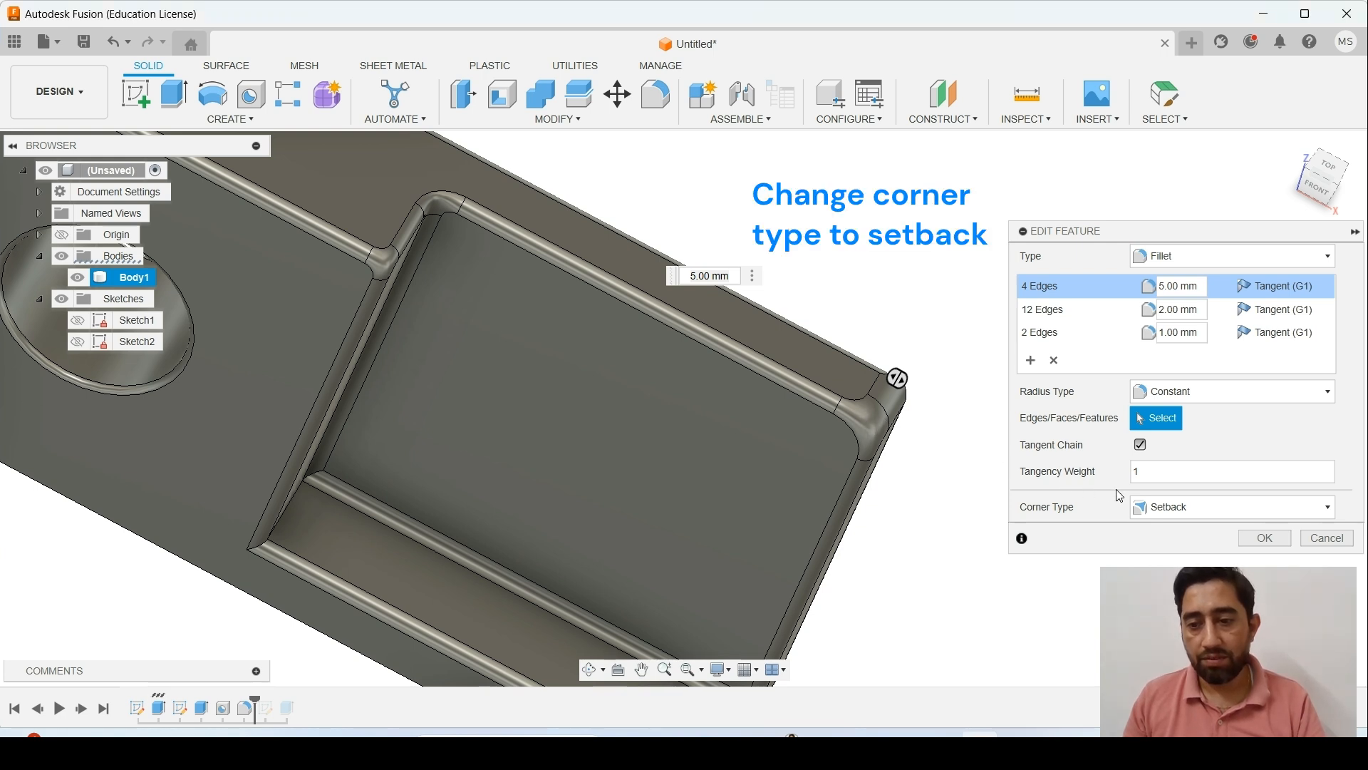
pyautogui.click(1180, 510)
pyautogui.click(1178, 528)
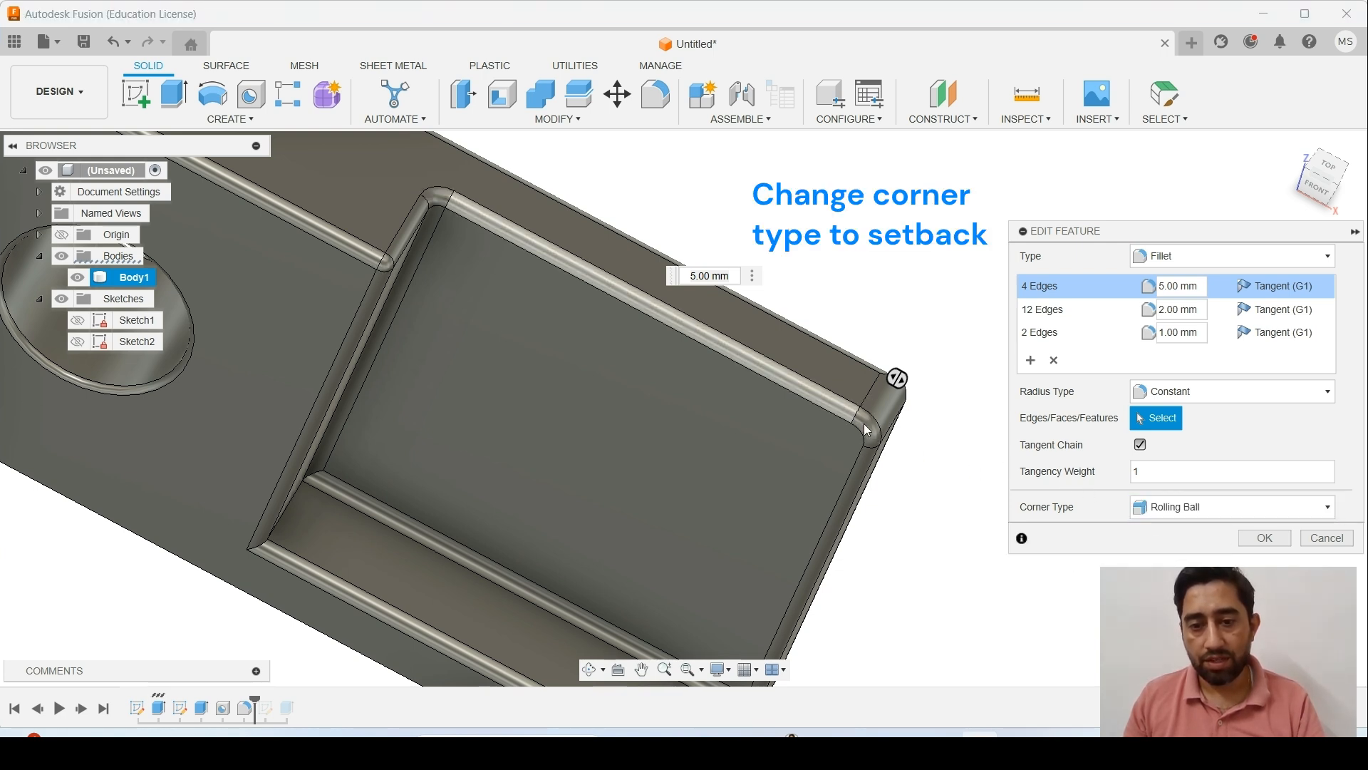
# - Apply the edited fillet and inspect the rounded block from several sides
pyautogui.click(1264, 537)
pyautogui.scroll(-4, 893, 306)
pyautogui.keyDown('shift'); pyautogui.moveTo(651, 332); pyautogui.dragTo(824, 373, button='middle'); pyautogui.keyUp('shift')
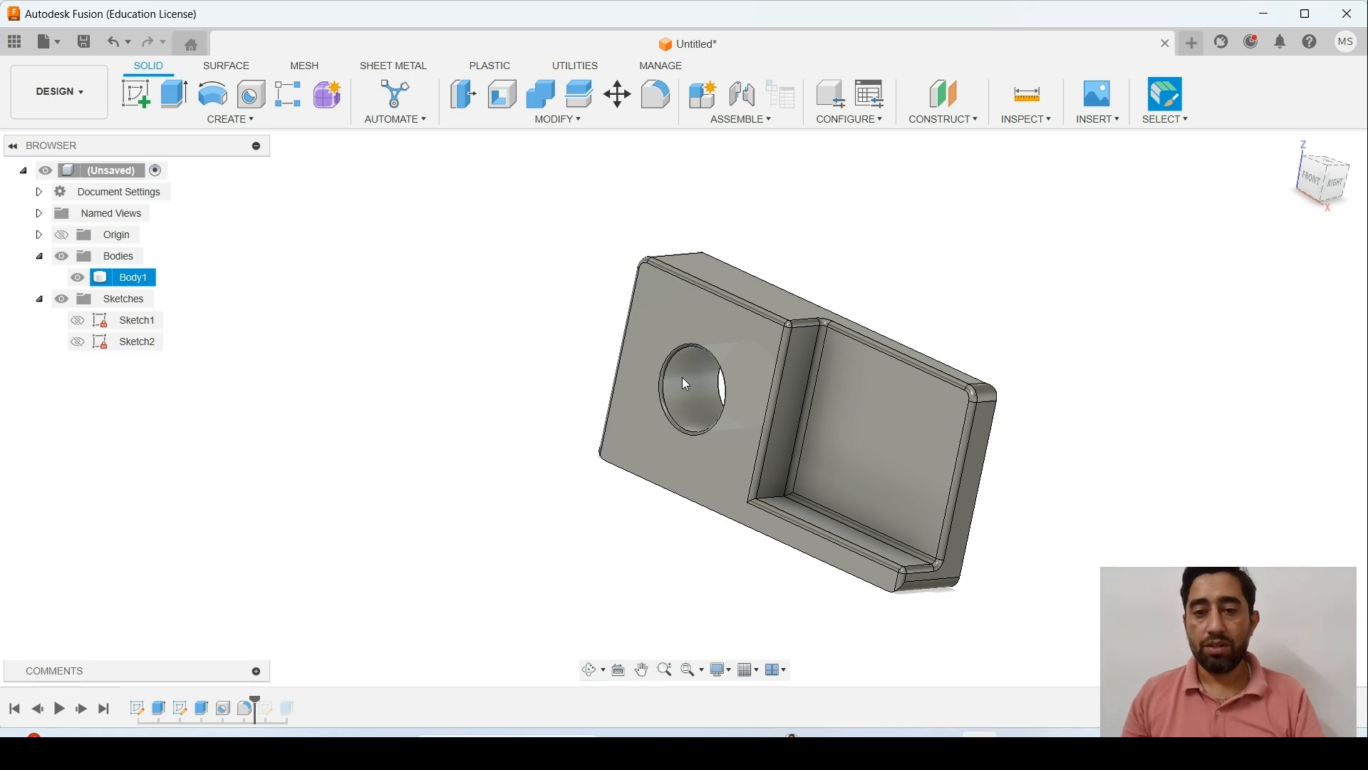
pyautogui.keyDown('shift'); pyautogui.moveTo(567, 288); pyautogui.dragTo(613, 214, button='middle'); pyautogui.keyUp('shift')
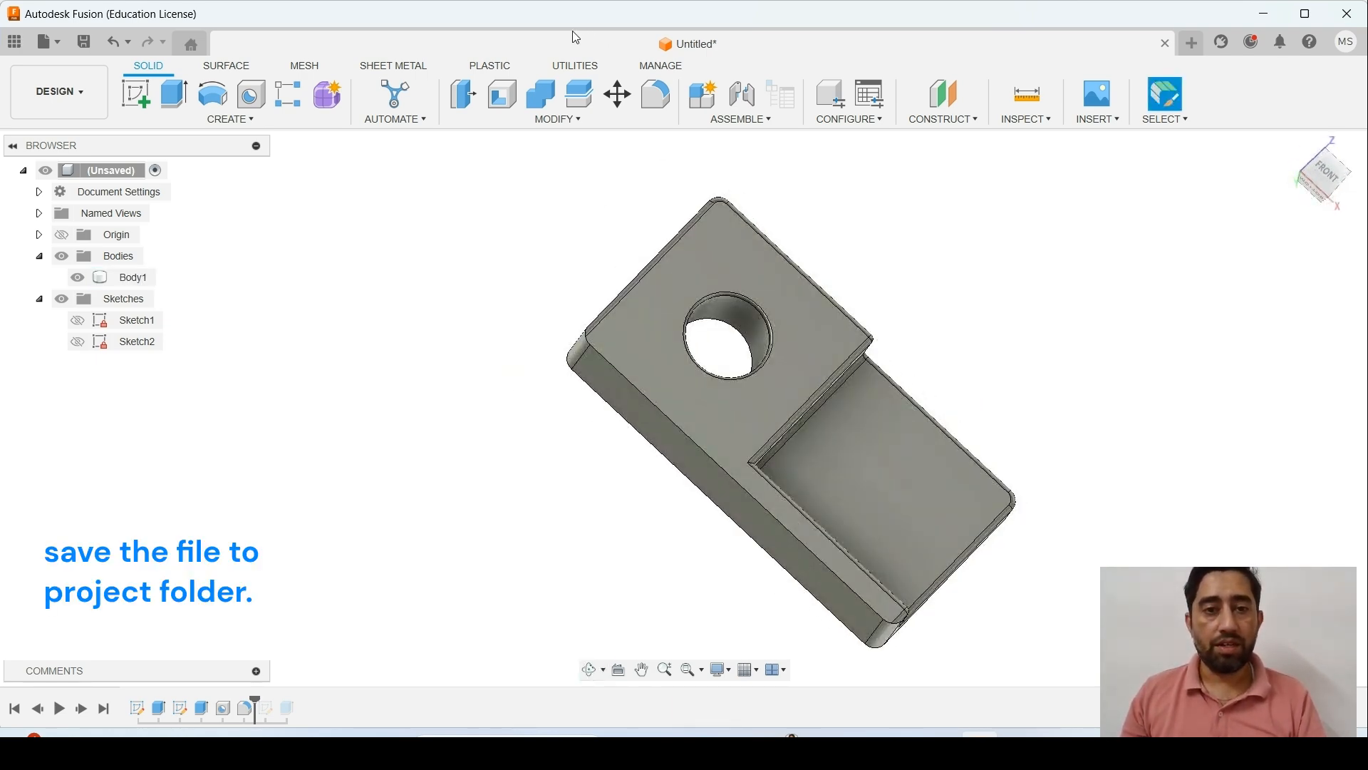
# - Save the design as Ex 08 in the Learning Fusion 360 - An Innovative Approach for Designers project
pyautogui.hotkey('ctrl', 's')
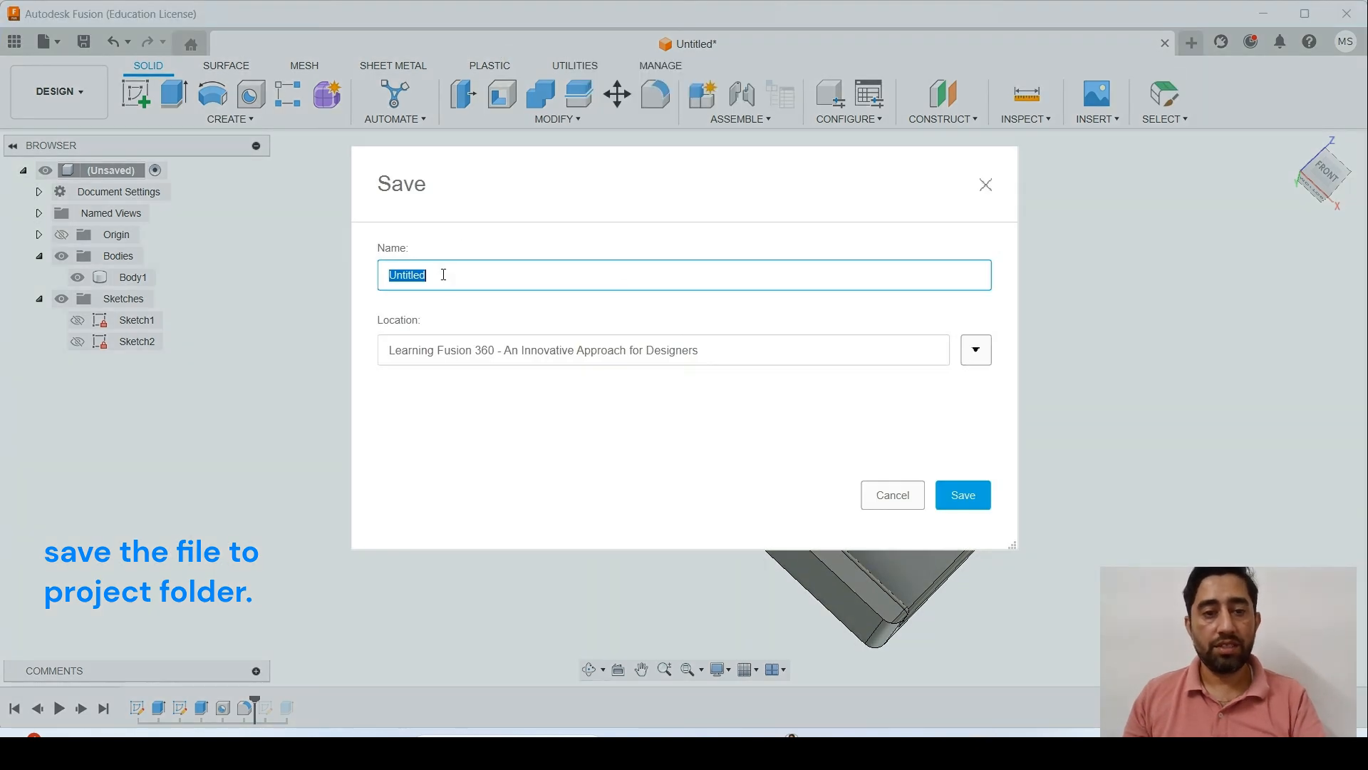
pyautogui.write('Ex 08')
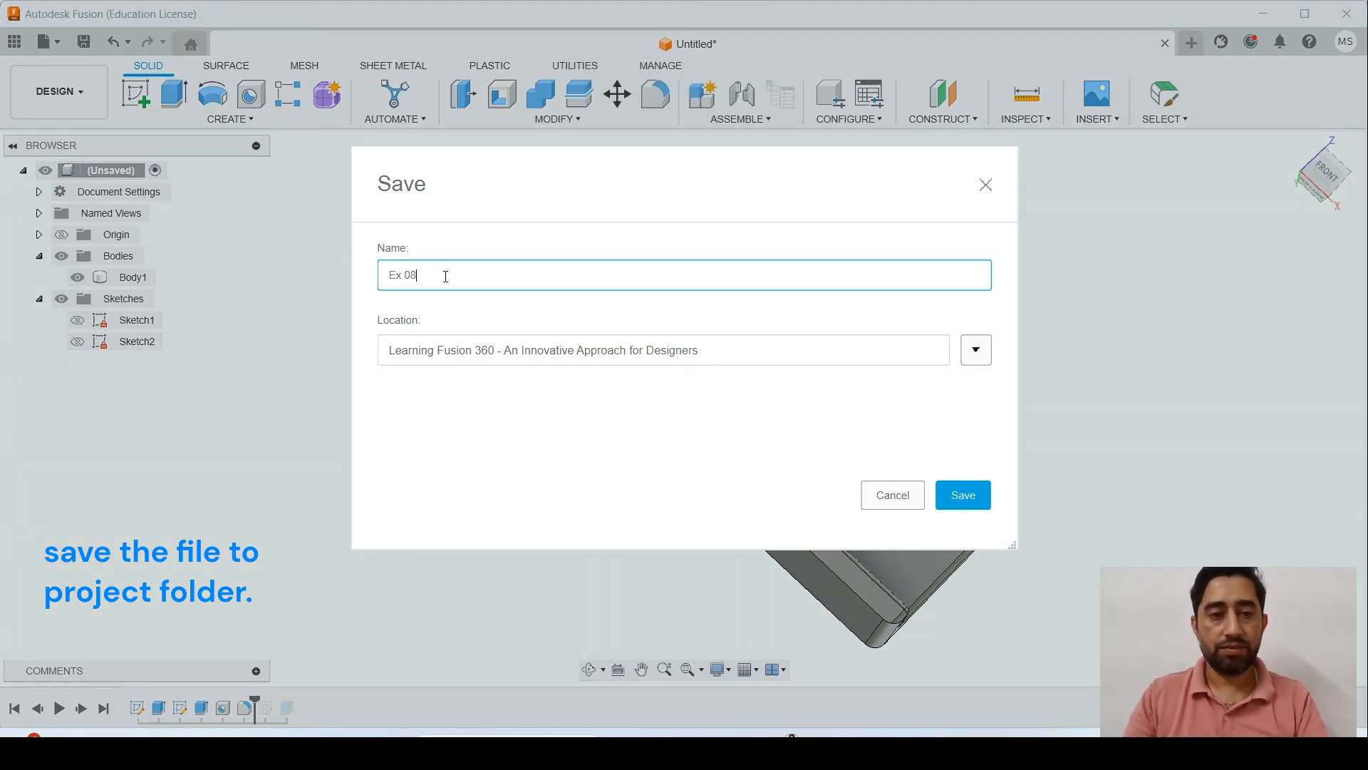
pyautogui.click(977, 351)
pyautogui.click(977, 351)
pyautogui.click(964, 495)
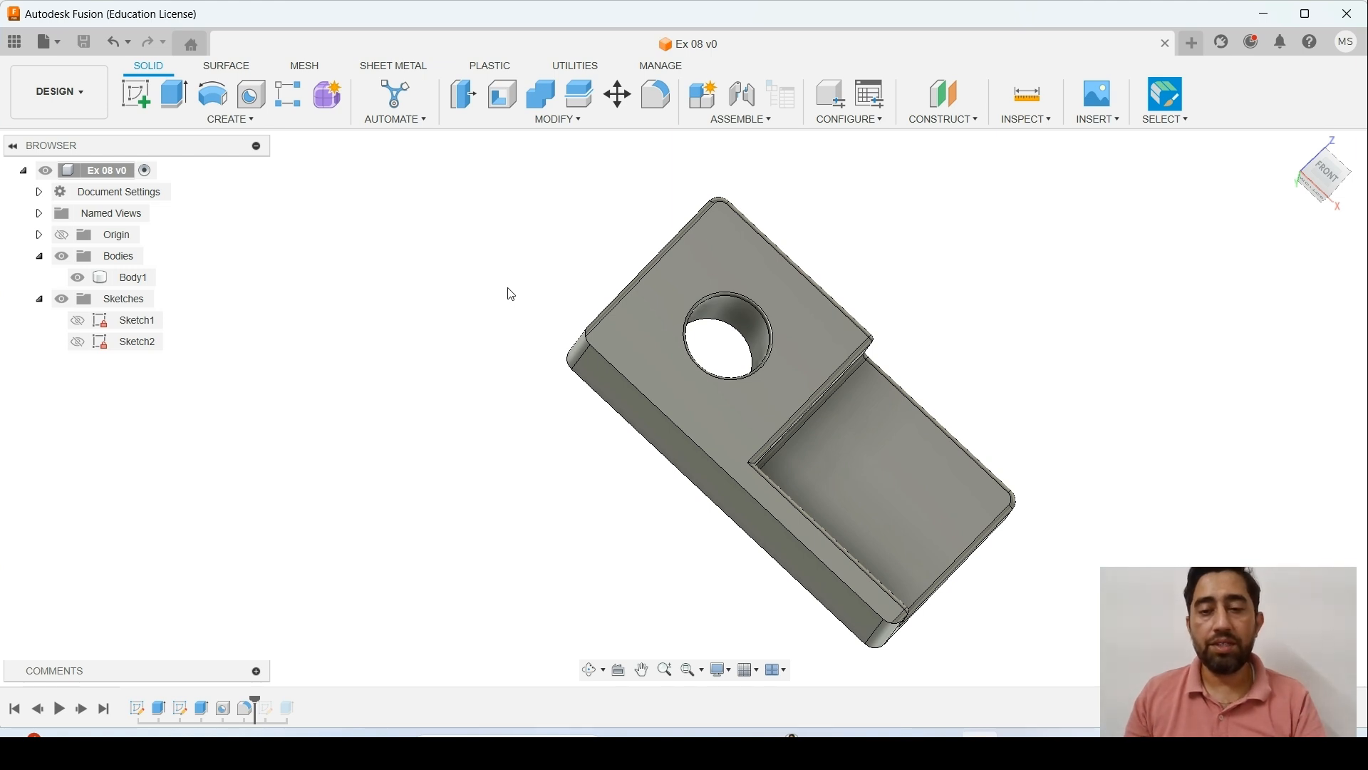
# - Show the project's saved files and check which actions are available for the Ex 08 design
pyautogui.click(14, 41)
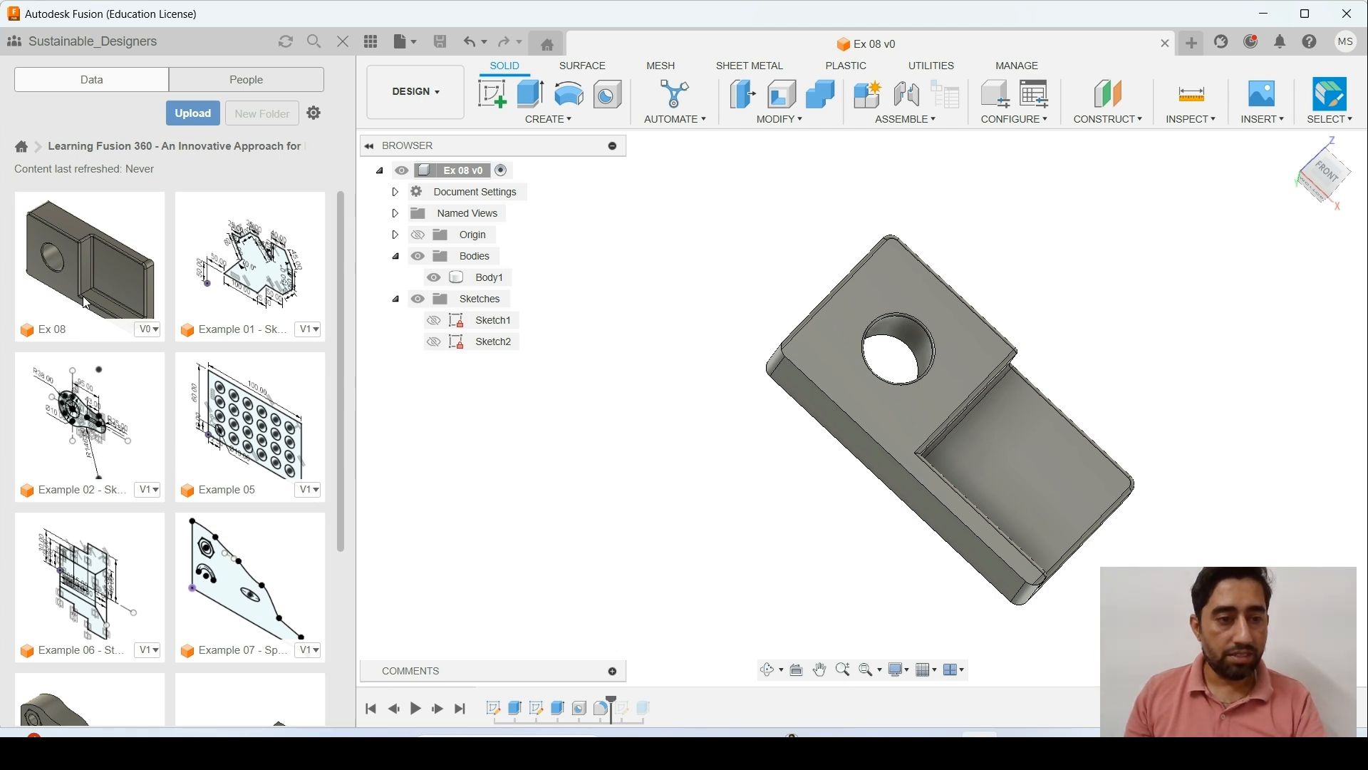
pyautogui.rightClick(86, 302)
pyautogui.rightClick(79, 276)
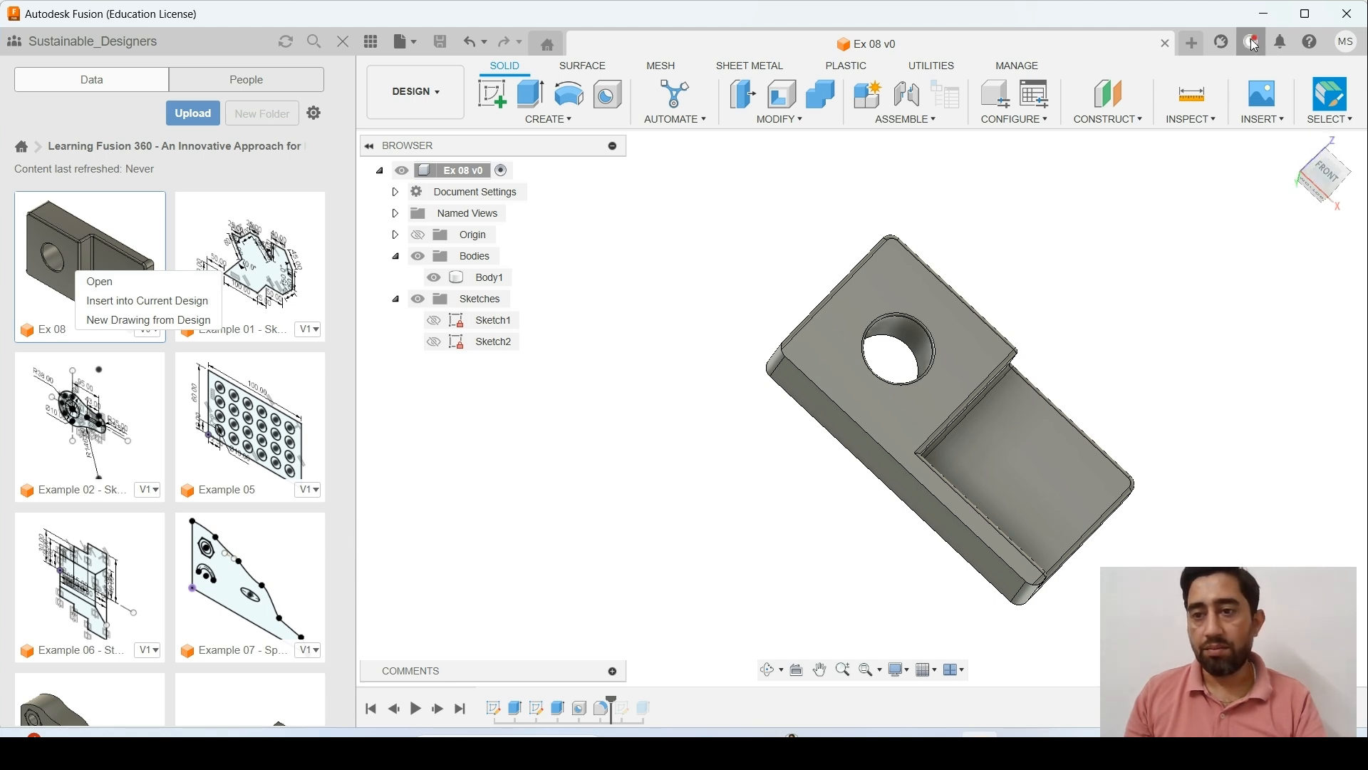
# - Switch to working online and check which file actions are available for the saved Ex 08 design
pyautogui.click(1255, 45)
pyautogui.click(1032, 110)
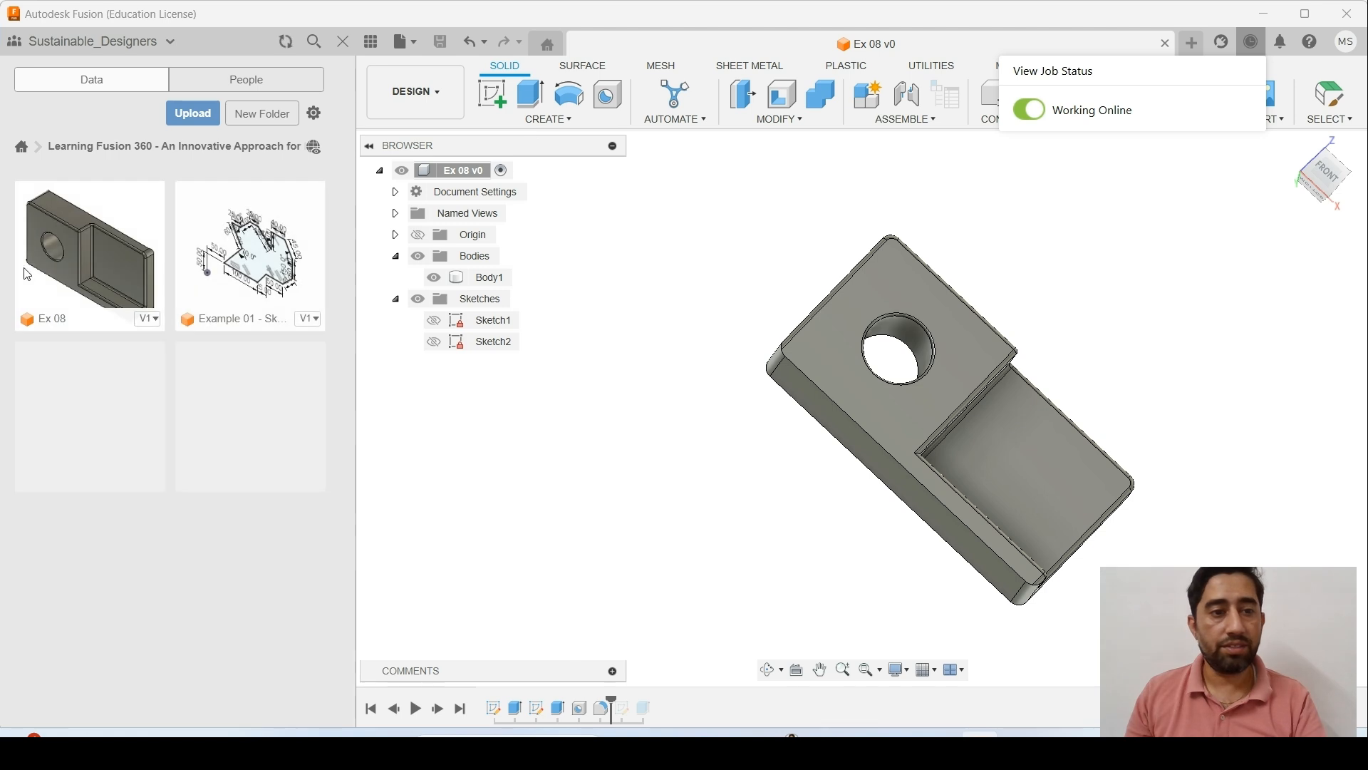
pyautogui.rightClick(81, 257)
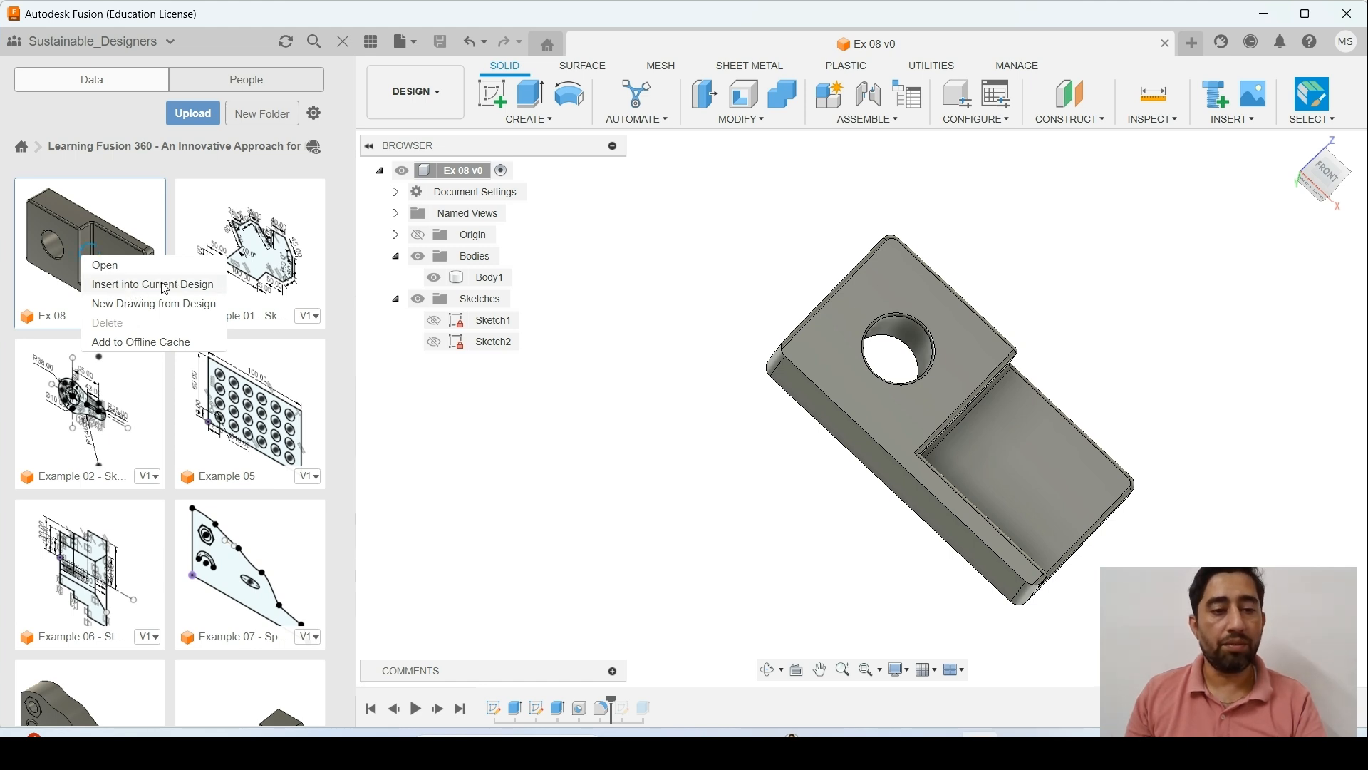
pyautogui.click(732, 255)
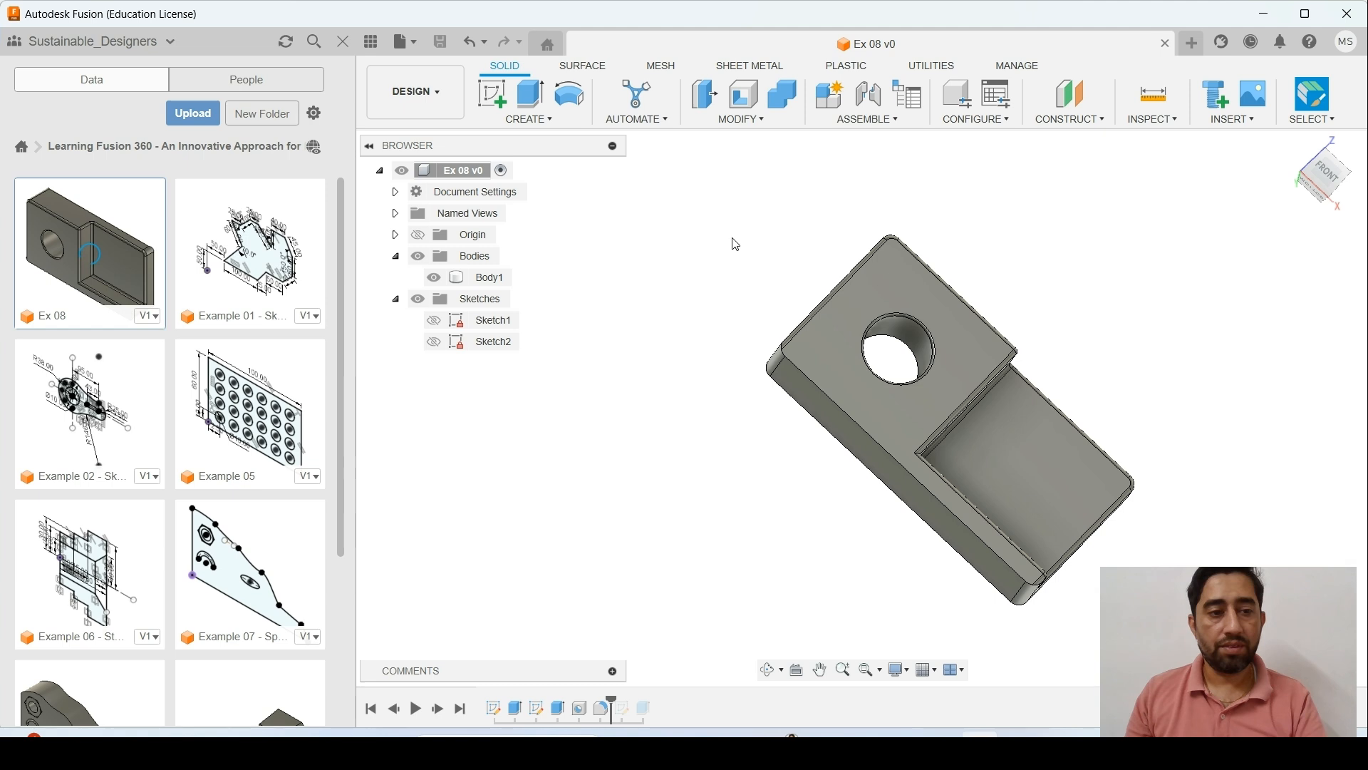
# - Switch back to offline mode despite the file uploads in progress
pyautogui.click(1246, 43)
pyautogui.click(1025, 113)
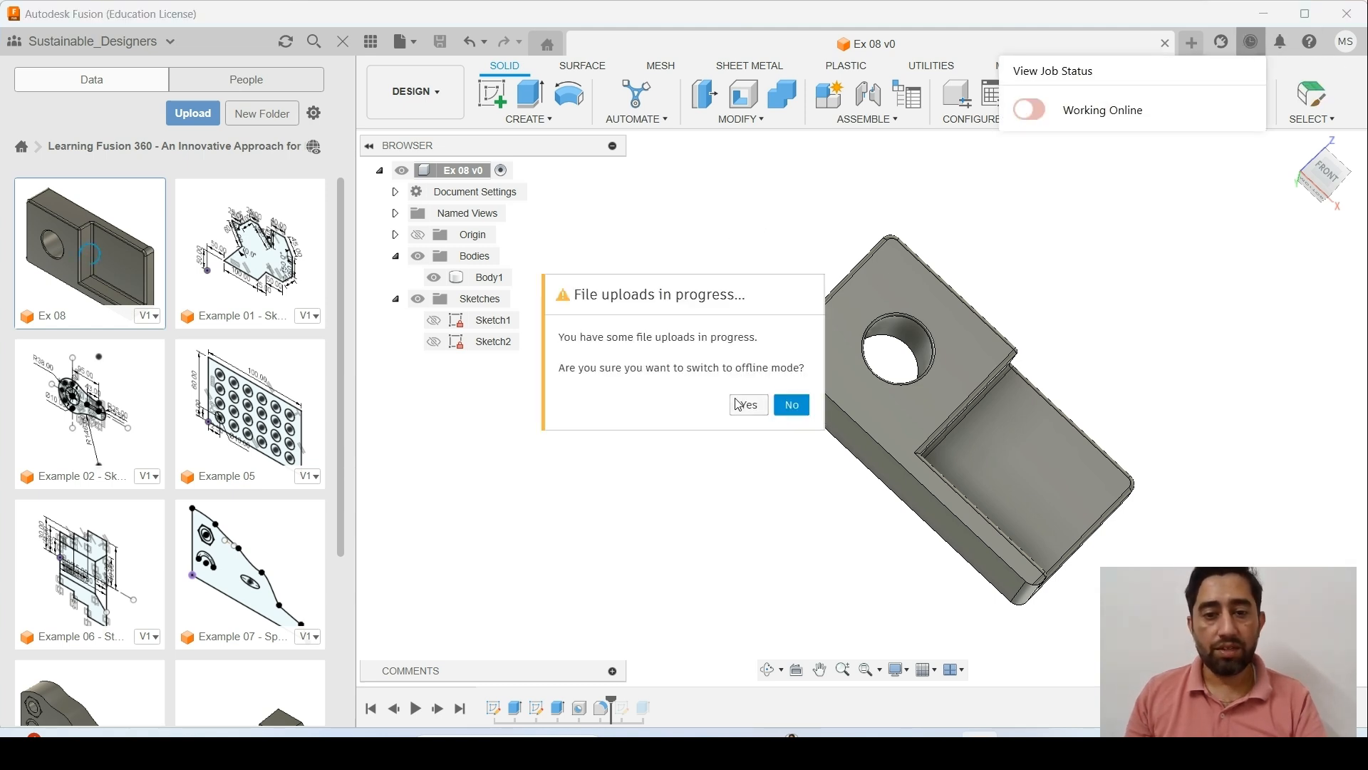
pyautogui.click(738, 405)
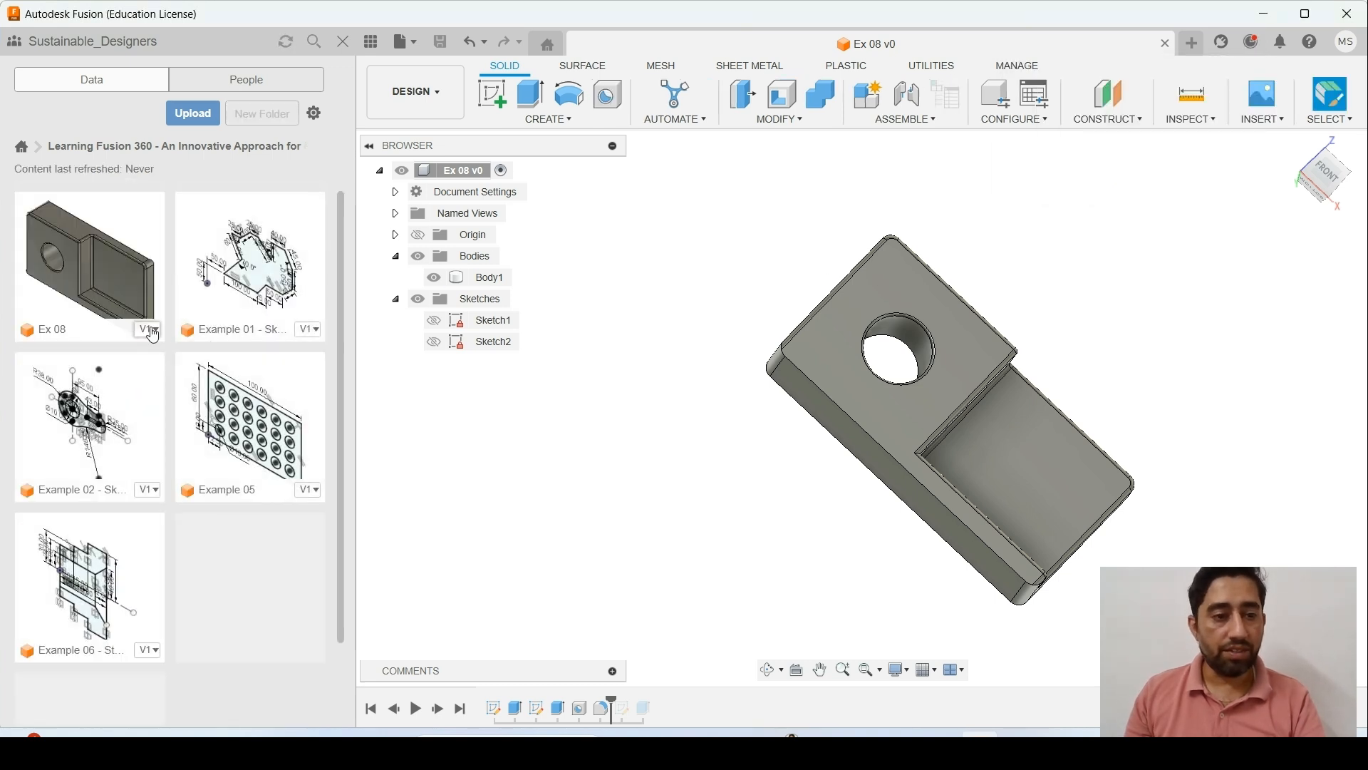
# - Show the version details of Ex 08 and Example 01 - Sketching, and close the open Ex 08 design
pyautogui.click(154, 332)
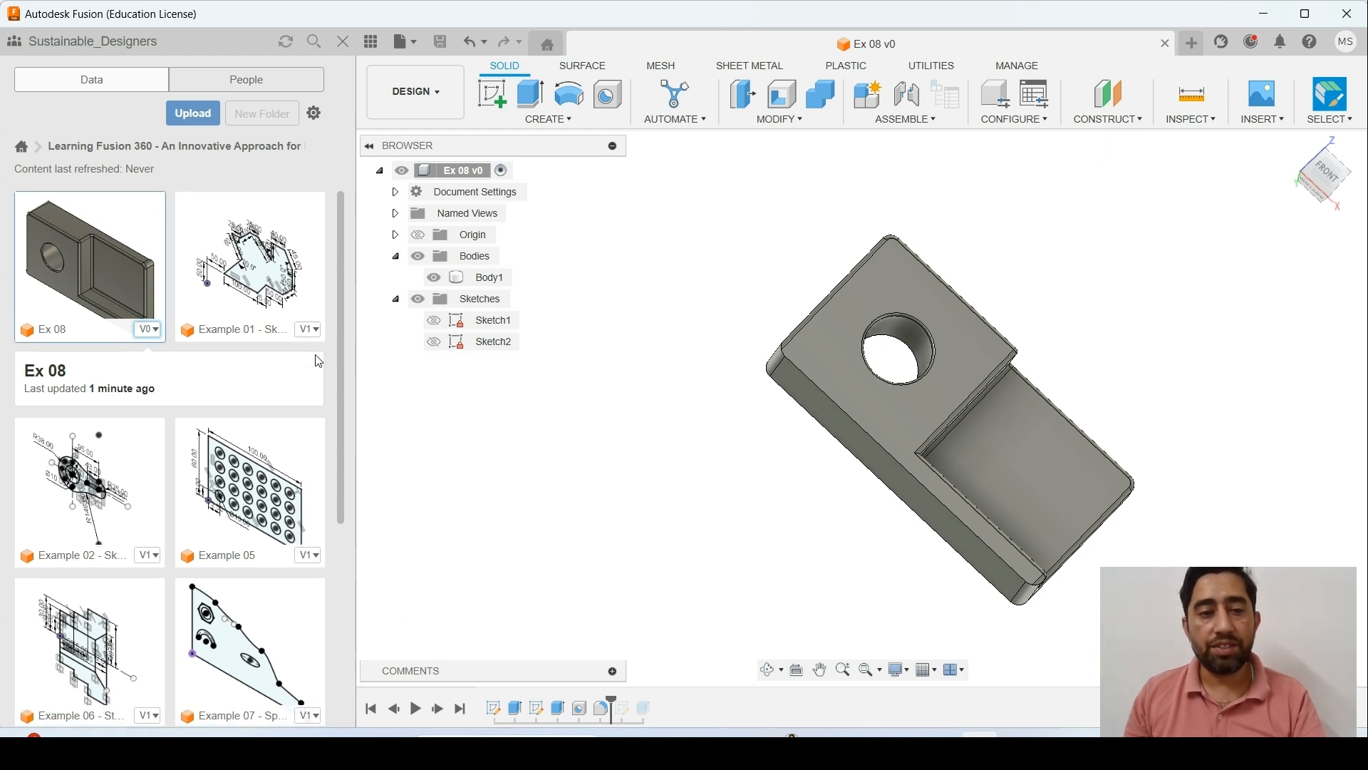
pyautogui.click(310, 338)
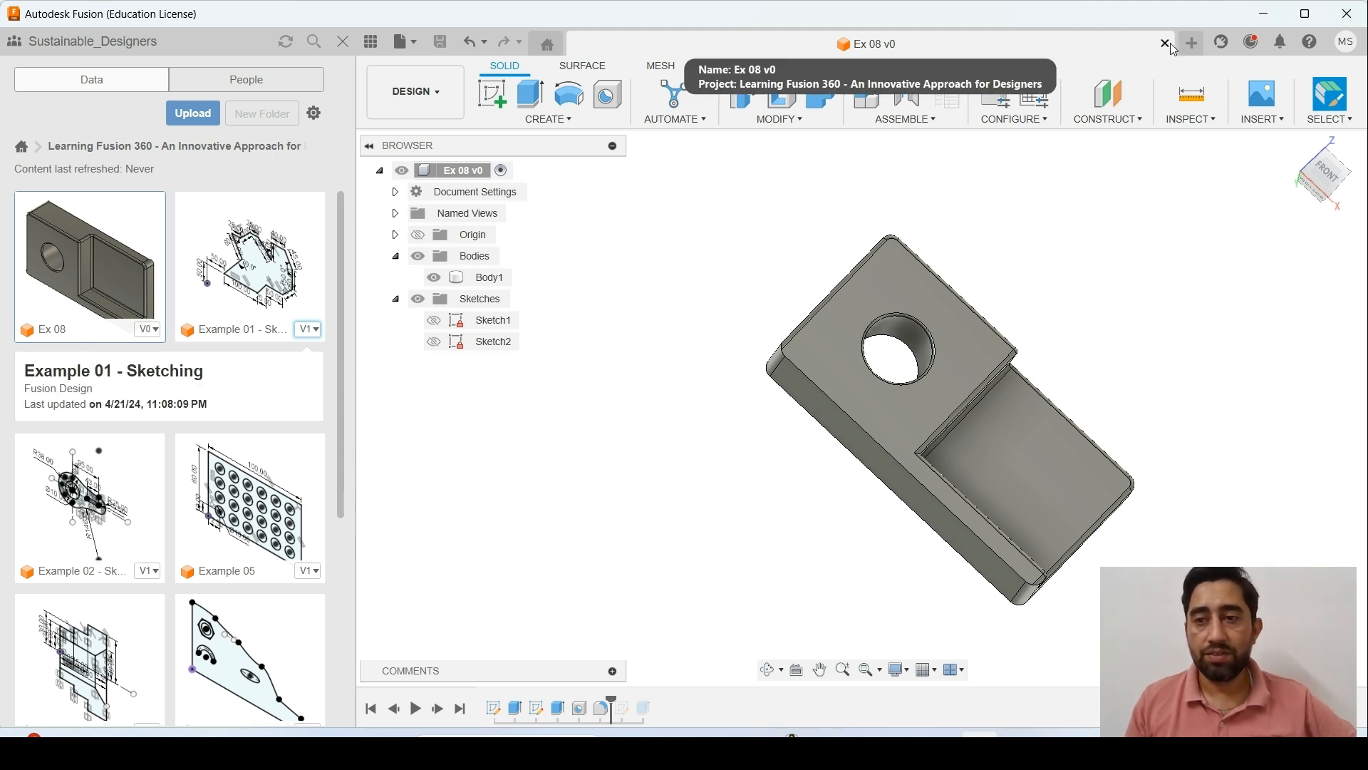
pyautogui.click(1165, 44)
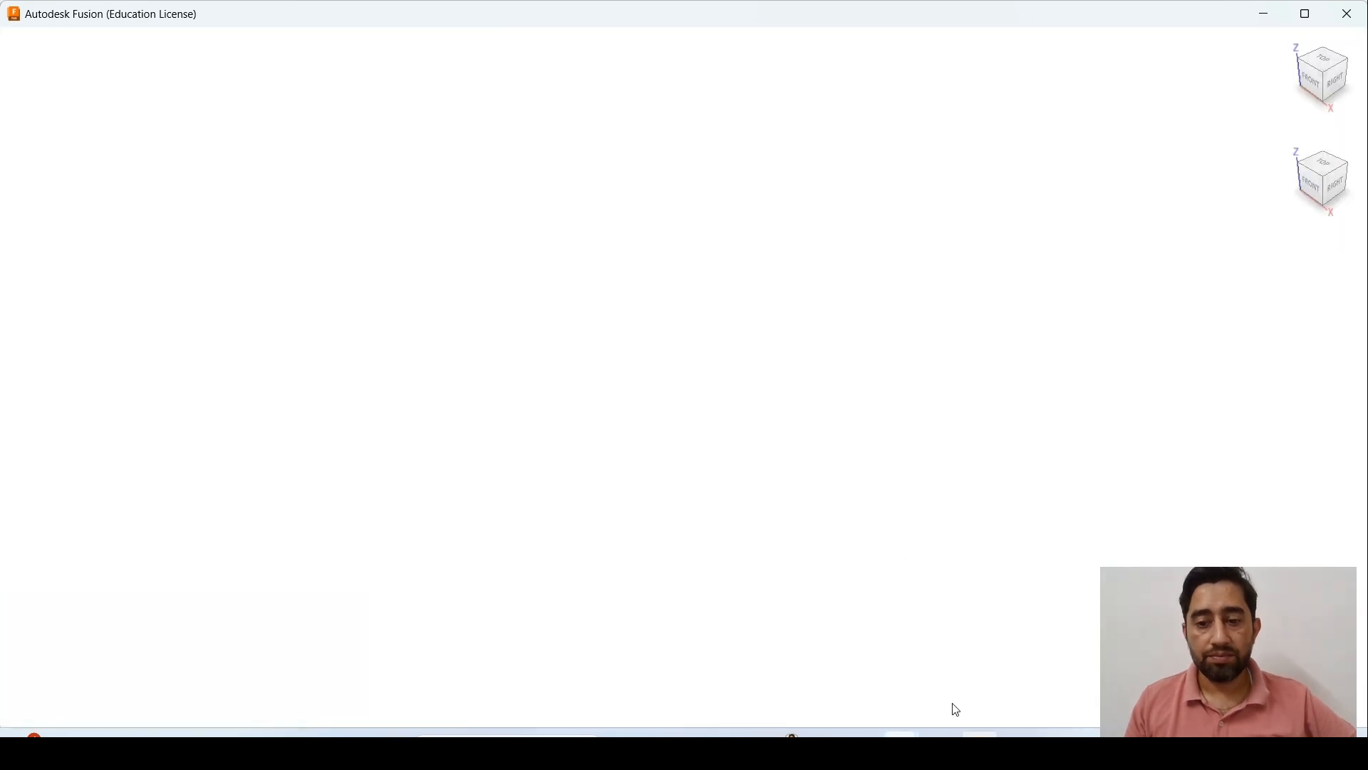